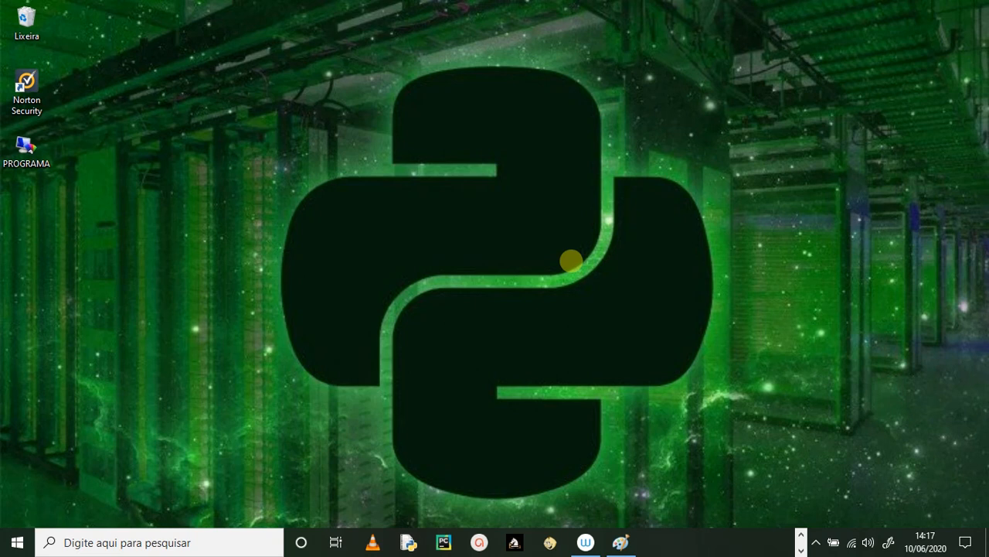
Switch to Paint and handwrite the heading "9º aula - LibreOffice Calc" and the date "10/06/2020" in blue.
click(803, 546)
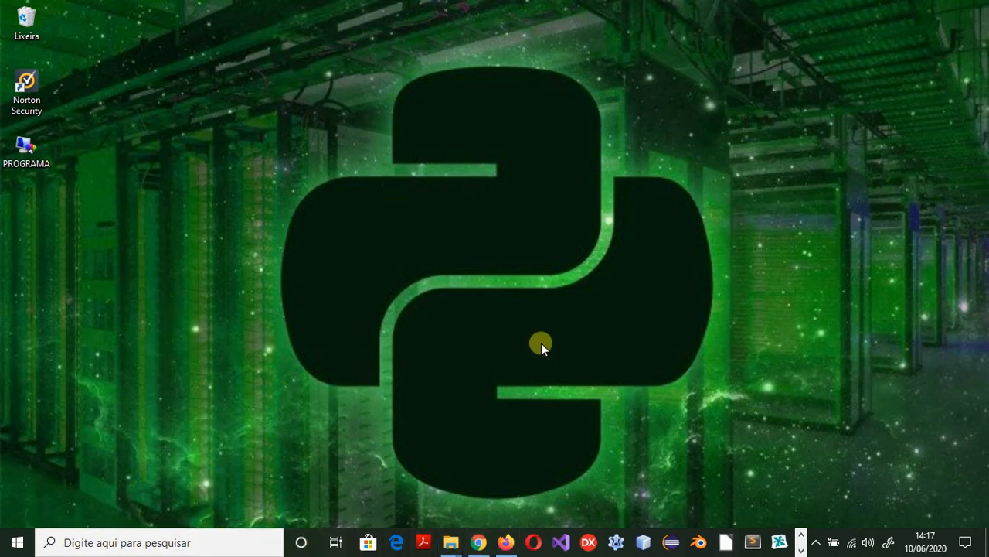
key(alt+Tab)
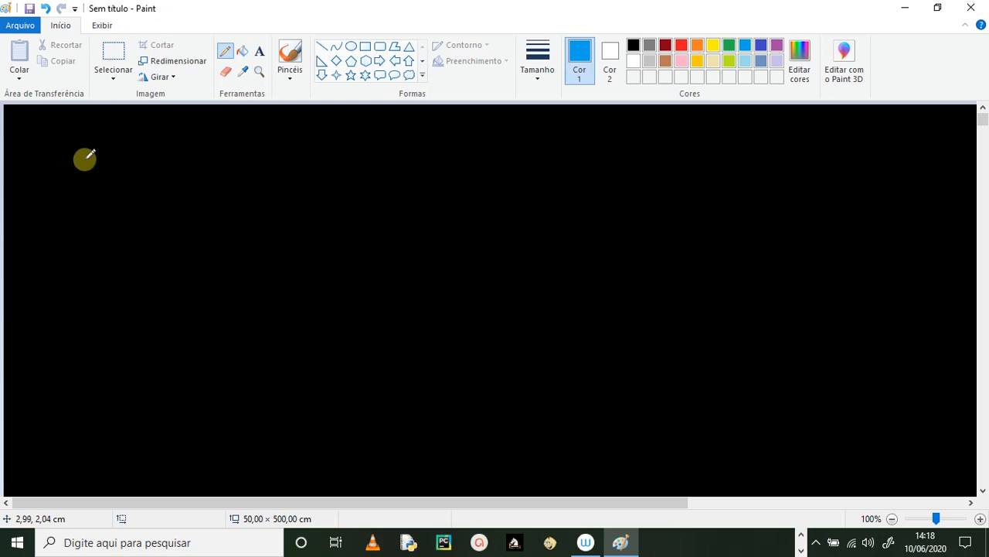
mouse_move(83, 160)
mouse_down()
mouse_move(69, 159)
mouse_move(82, 175)
mouse_move(91, 155)
mouse_move(108, 172)
mouse_move(147, 166)
mouse_move(176, 176)
mouse_move(247, 153)
mouse_move(260, 165)
mouse_move(320, 161)
mouse_move(317, 137)
mouse_move(340, 163)
mouse_move(360, 155)
mouse_move(399, 164)
mouse_up()
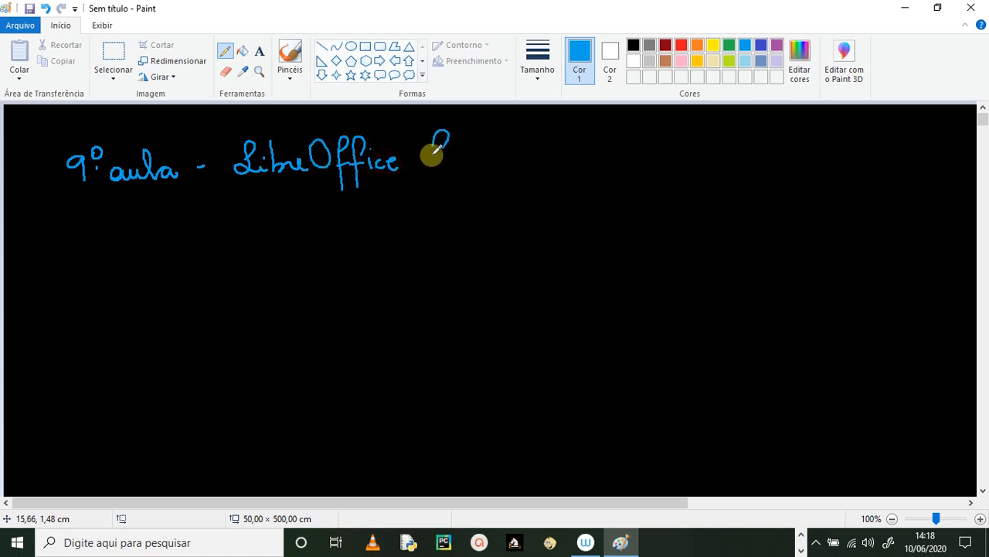
mouse_move(440, 132)
mouse_down()
mouse_move(456, 155)
mouse_move(496, 161)
mouse_up()
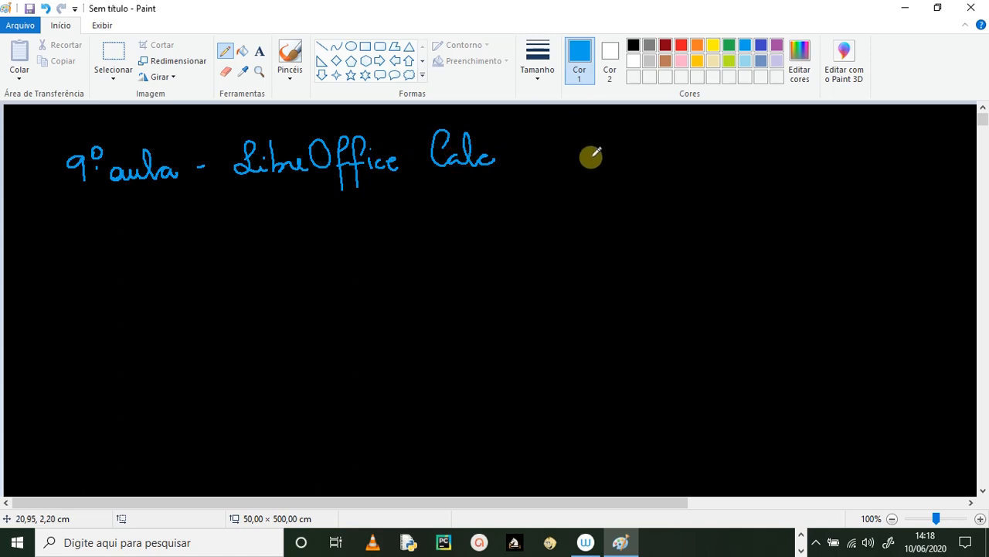
mouse_move(587, 155)
mouse_down()
mouse_move(605, 146)
mouse_move(624, 178)
mouse_up()
mouse_move(648, 144)
mouse_down()
mouse_move(679, 171)
mouse_move(721, 148)
mouse_move(773, 149)
mouse_up()
Underline the heading and the date in yellow, keeping the date's line clear of its digits.
click(716, 45)
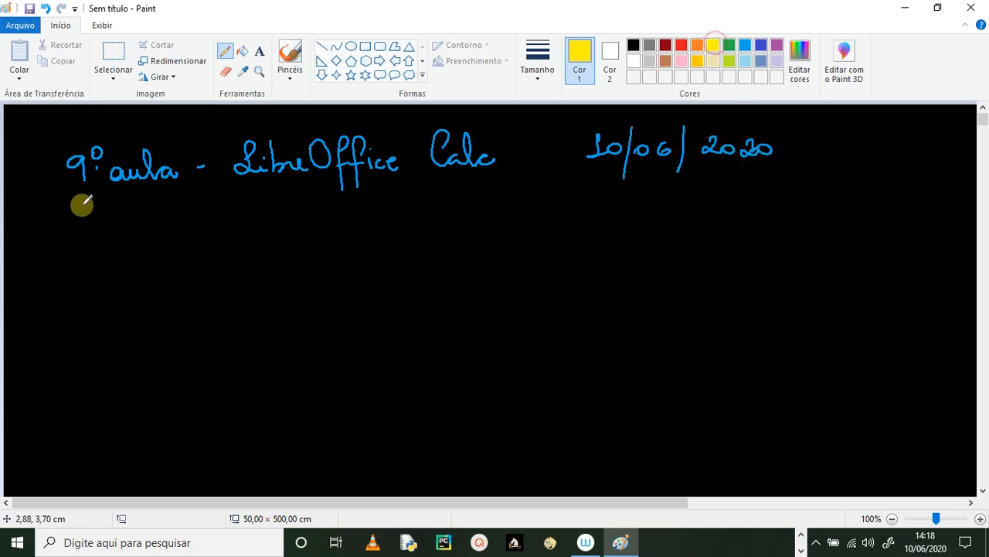
drag(73, 195, 516, 181)
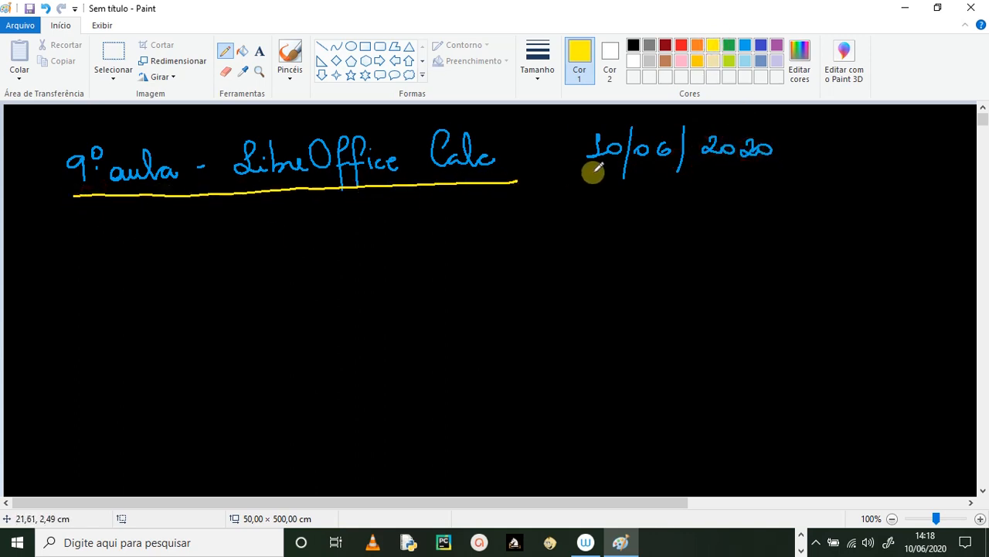
drag(579, 168, 793, 160)
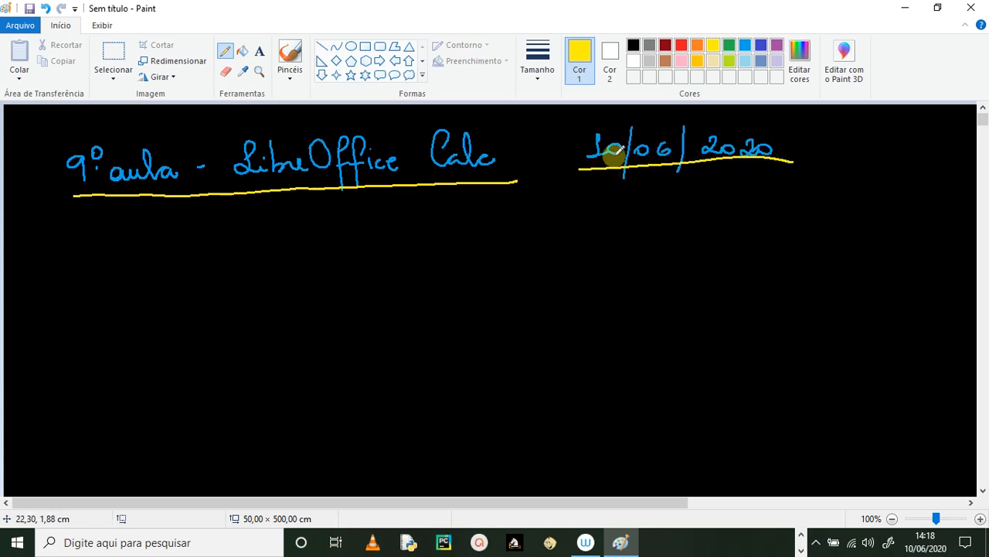
key(ctrl+z)
drag(590, 179, 799, 165)
Handwrite the subheading "Fórmulas" in orange below the heading and underline it in the same colour.
click(698, 46)
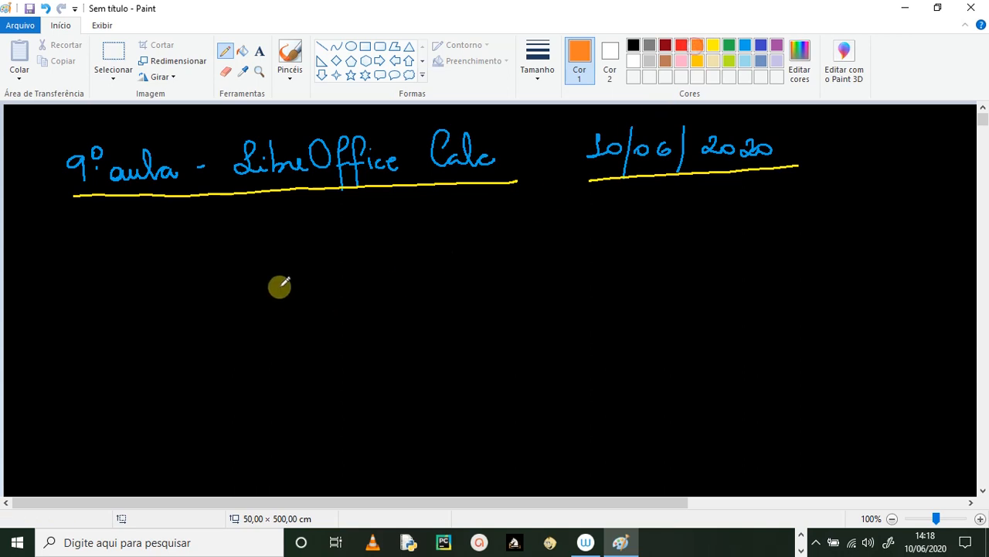
mouse_move(266, 250)
mouse_down()
mouse_move(280, 241)
mouse_move(276, 269)
mouse_move(347, 261)
mouse_move(389, 270)
mouse_up()
drag(308, 237, 304, 249)
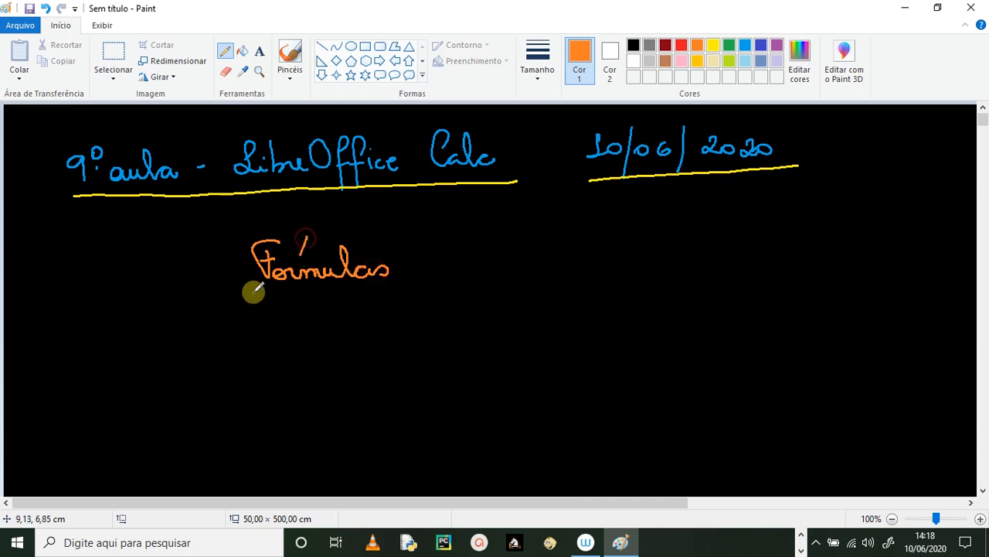
drag(254, 292, 427, 286)
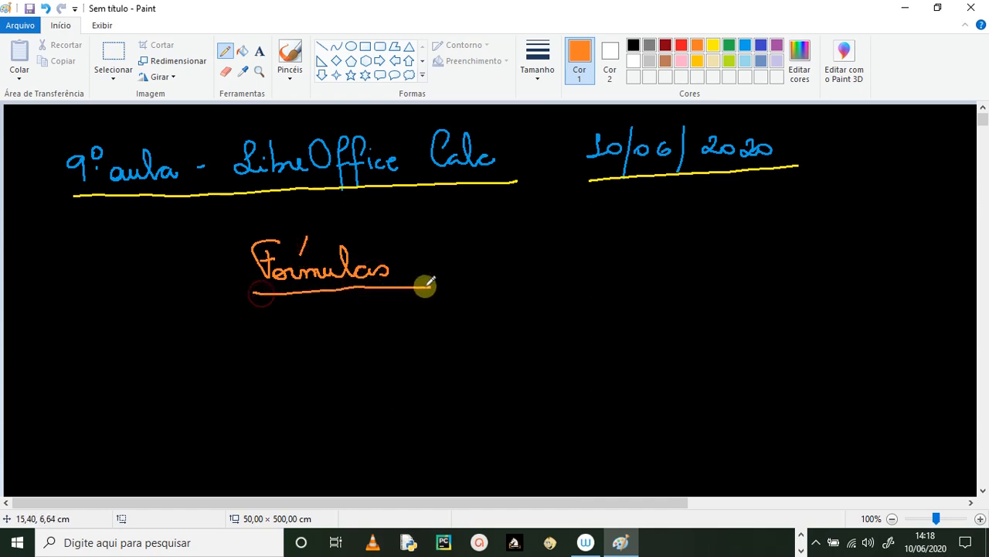
Handwrite "Como calcular o lucro de uma venda" in green below "Fórmulas" and underline it in yellow.
click(729, 47)
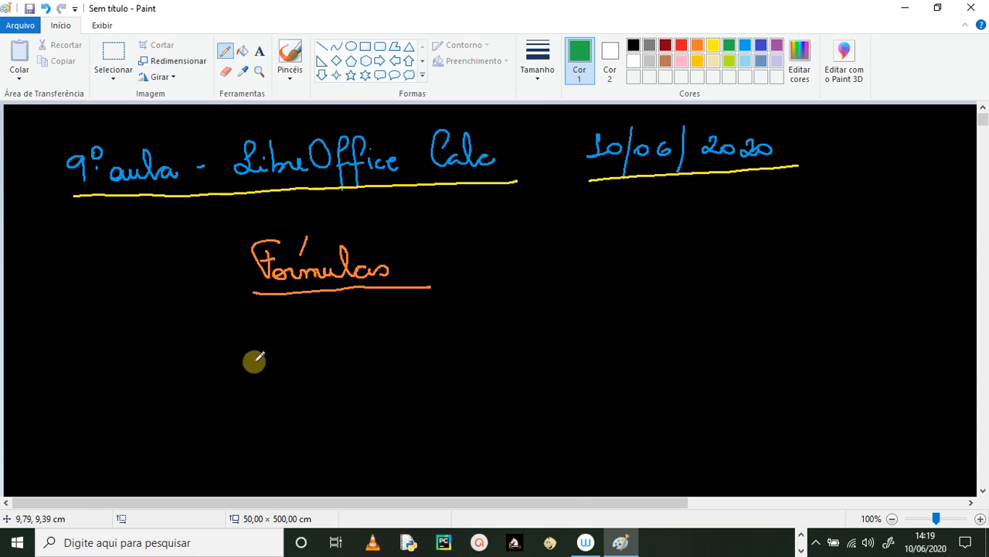
mouse_move(175, 347)
mouse_down()
mouse_move(168, 342)
mouse_move(162, 358)
mouse_move(204, 371)
mouse_move(301, 367)
mouse_move(320, 348)
mouse_move(377, 360)
mouse_up()
mouse_move(425, 332)
mouse_down()
mouse_move(437, 354)
mouse_move(490, 357)
mouse_move(526, 347)
mouse_move(638, 354)
mouse_move(676, 338)
mouse_move(762, 344)
mouse_up()
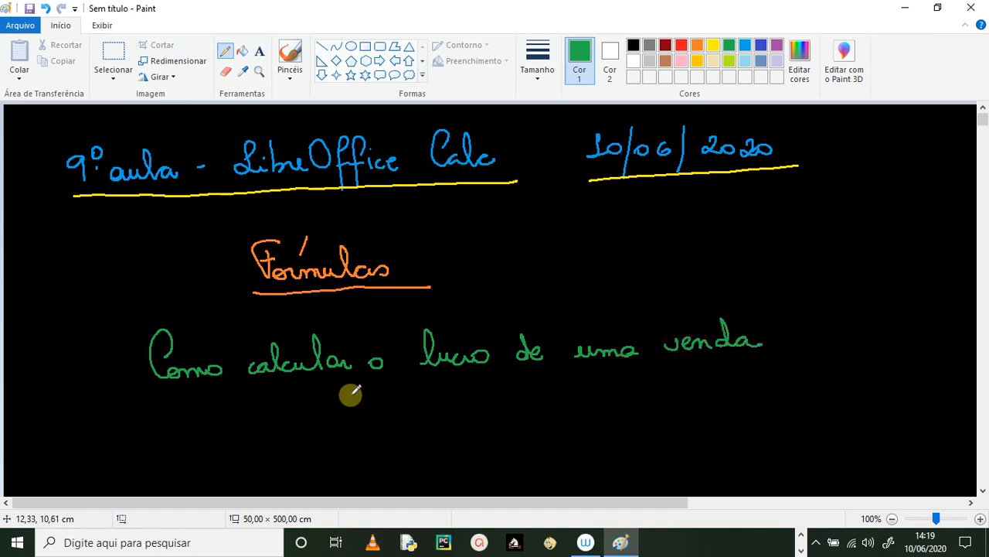
click(713, 44)
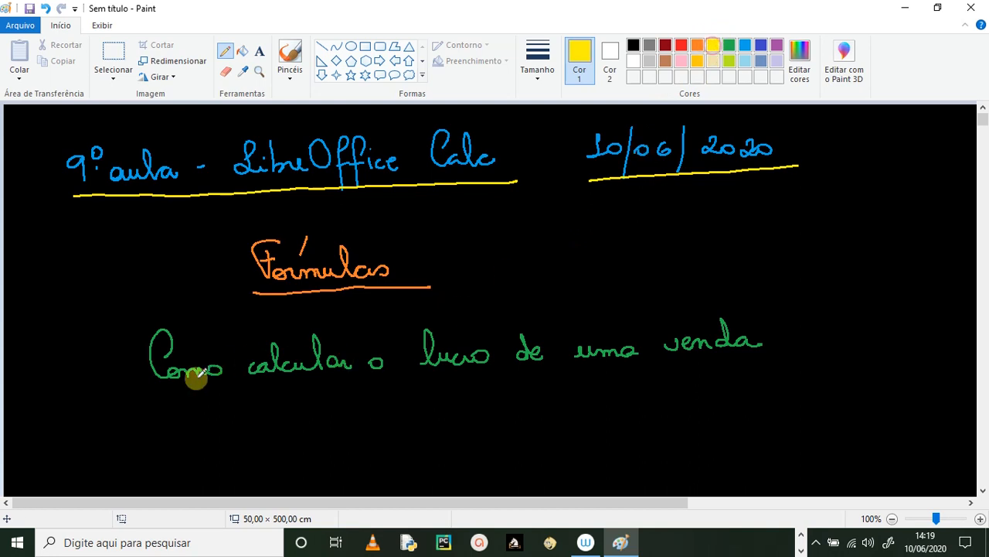
drag(165, 393, 779, 368)
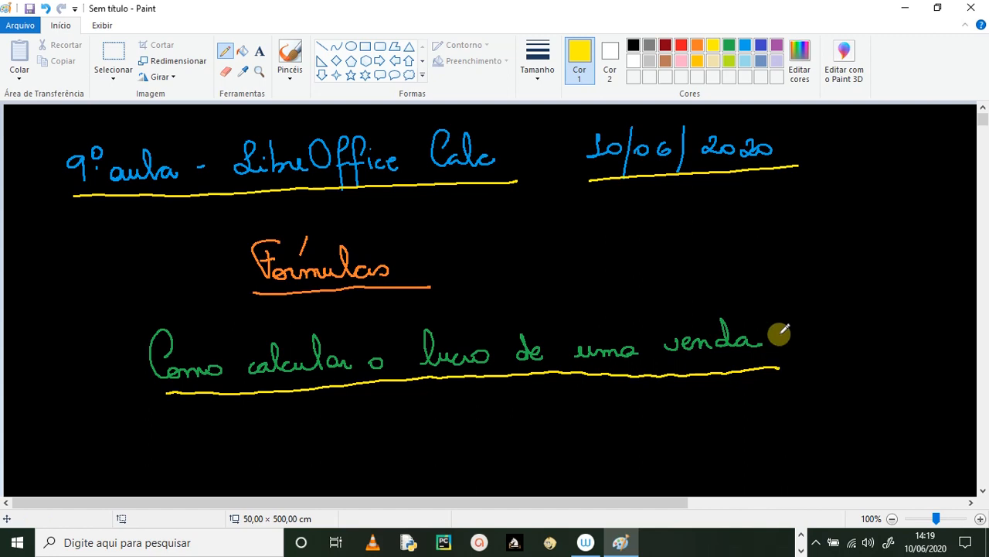
Handwrite "martelo" in gold below the green sentence and draw a large opening bracket after it.
click(983, 490)
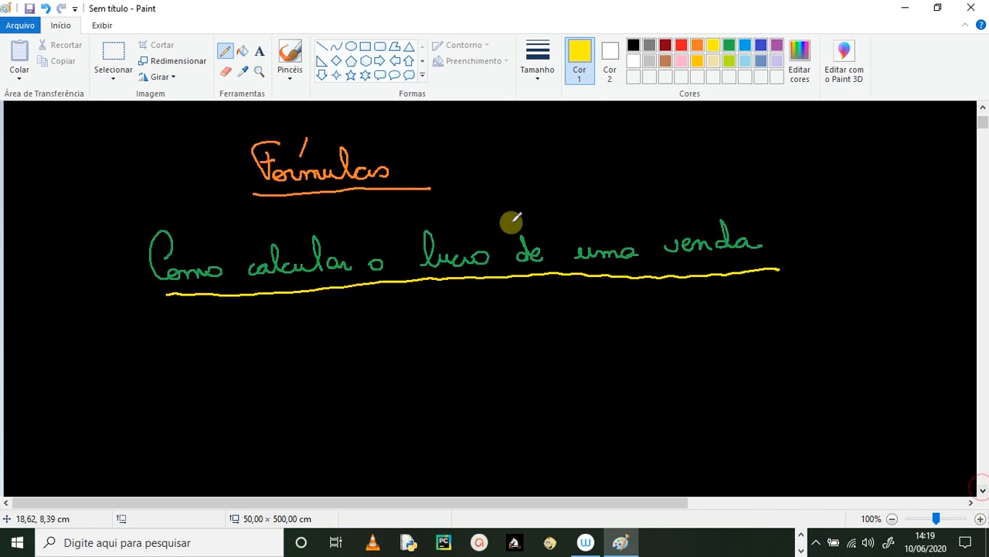
click(699, 45)
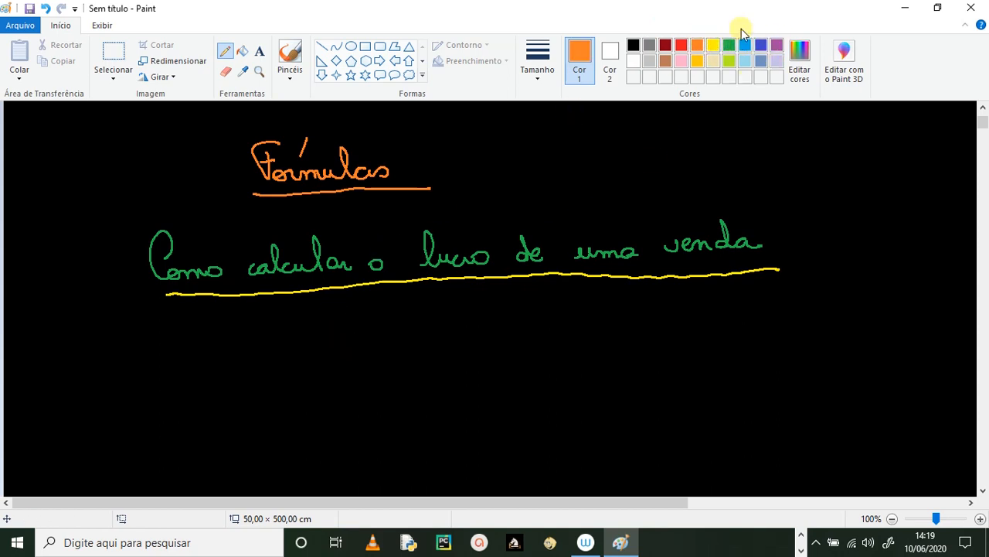
click(698, 61)
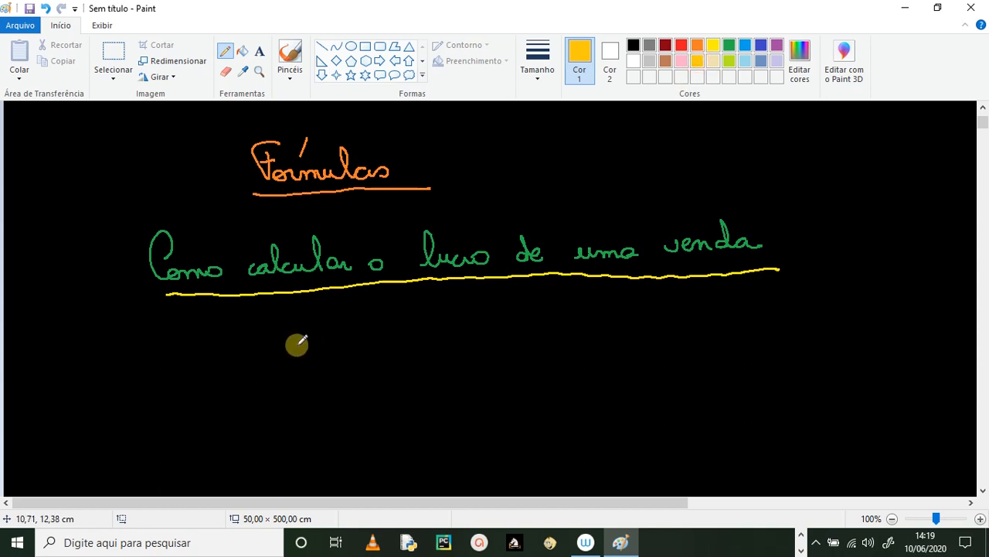
drag(308, 361, 354, 361)
mouse_move(358, 327)
mouse_down()
mouse_move(358, 351)
mouse_move(376, 355)
mouse_move(389, 331)
mouse_move(417, 360)
mouse_up()
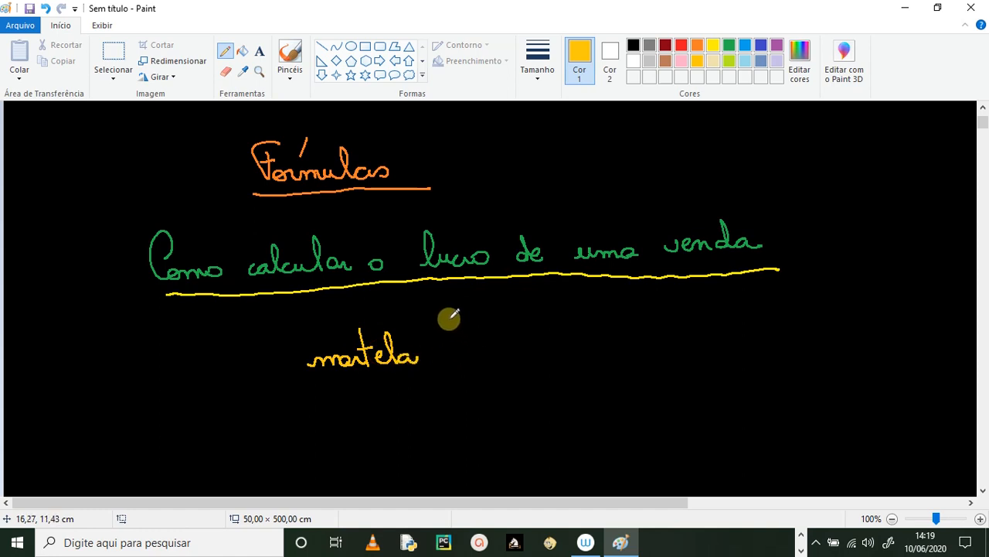
mouse_move(454, 315)
mouse_down()
mouse_move(441, 353)
mouse_move(457, 404)
mouse_move(469, 403)
mouse_up()
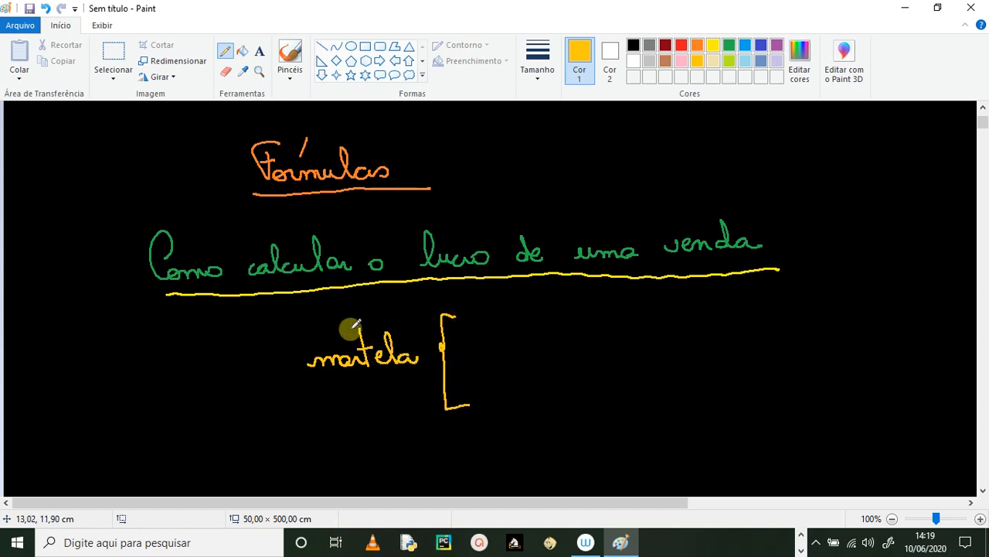
mouse_move(484, 308)
mouse_down()
mouse_move(484, 325)
mouse_move(544, 320)
mouse_move(533, 352)
mouse_up()
mouse_move(582, 313)
mouse_down()
mouse_move(572, 327)
mouse_move(654, 317)
mouse_move(671, 302)
mouse_move(698, 327)
mouse_up()
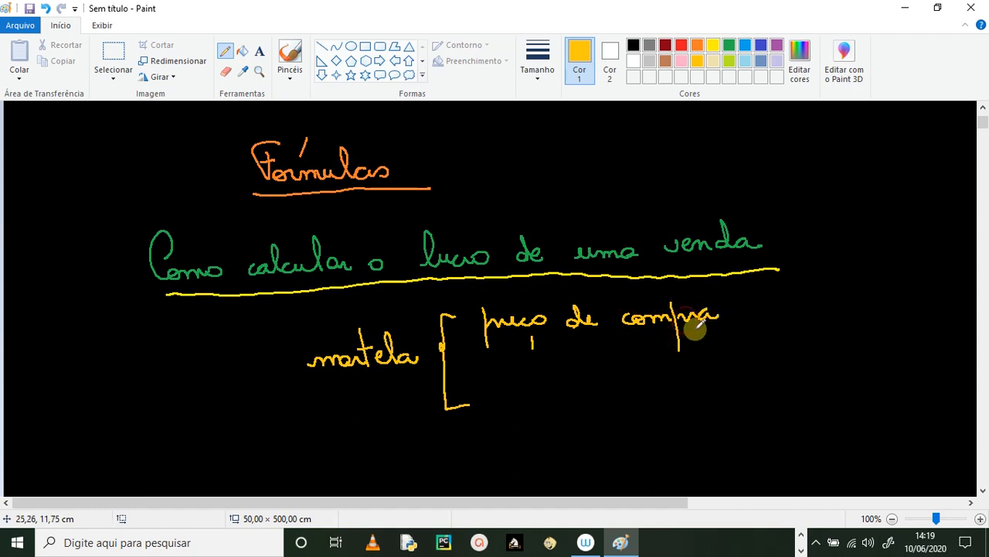
key(ctrl+z)
key(ctrl+z)
key(ctrl+z)
key(ctrl+z)
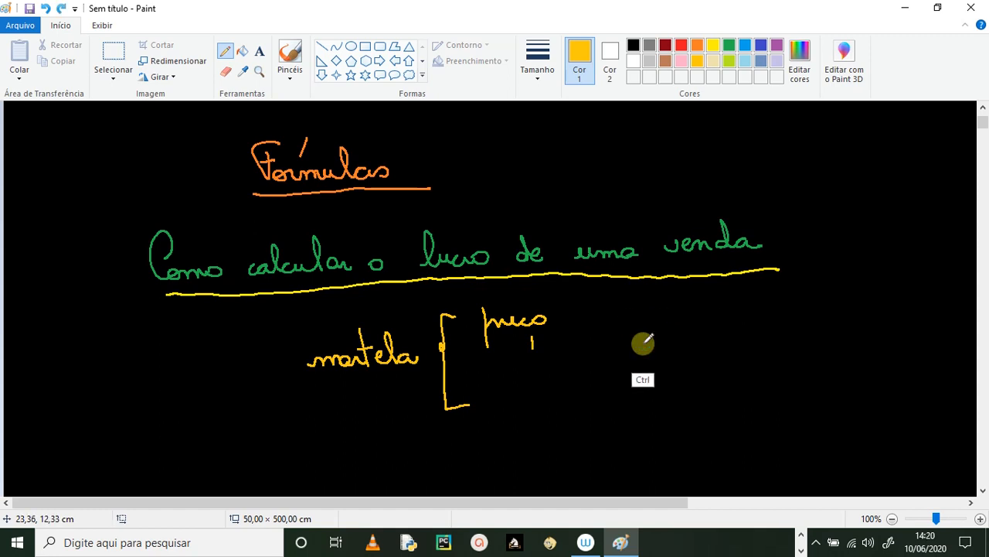
key(ctrl+z)
key(ctrl+z)
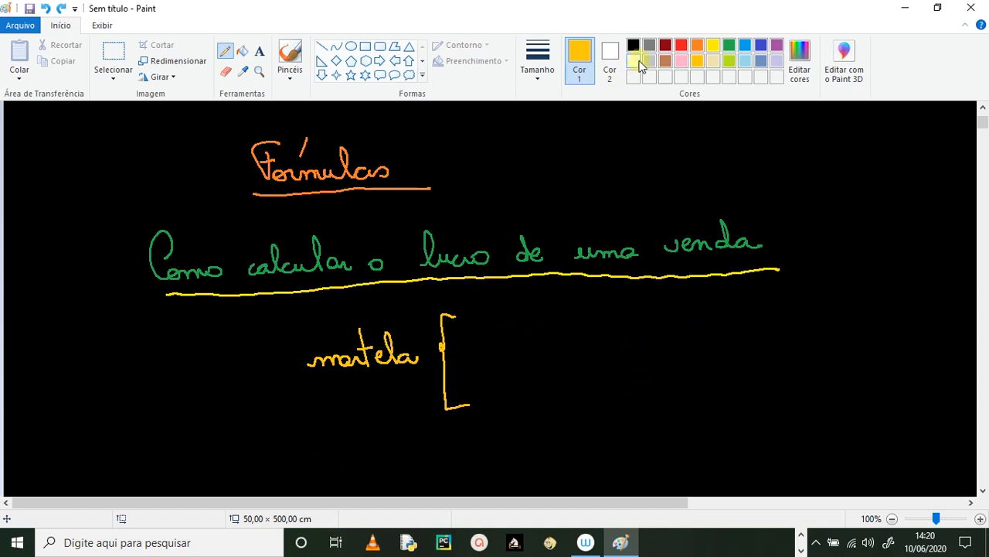
Handwrite "preço de compra" in red inside the gold bracket, with "R$ 25,00" in blue beneath it.
mouse_move(491, 307)
mouse_down()
mouse_move(497, 360)
mouse_move(508, 322)
mouse_move(553, 322)
mouse_up()
drag(542, 341, 543, 351)
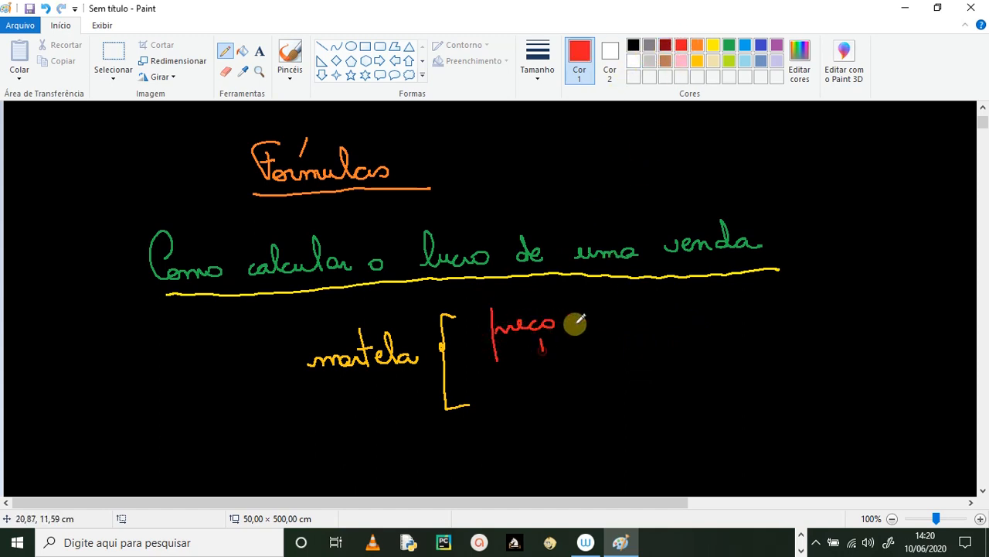
mouse_move(576, 320)
mouse_down()
mouse_move(579, 302)
mouse_move(614, 321)
mouse_move(658, 314)
mouse_move(675, 331)
mouse_move(691, 316)
mouse_move(718, 318)
mouse_up()
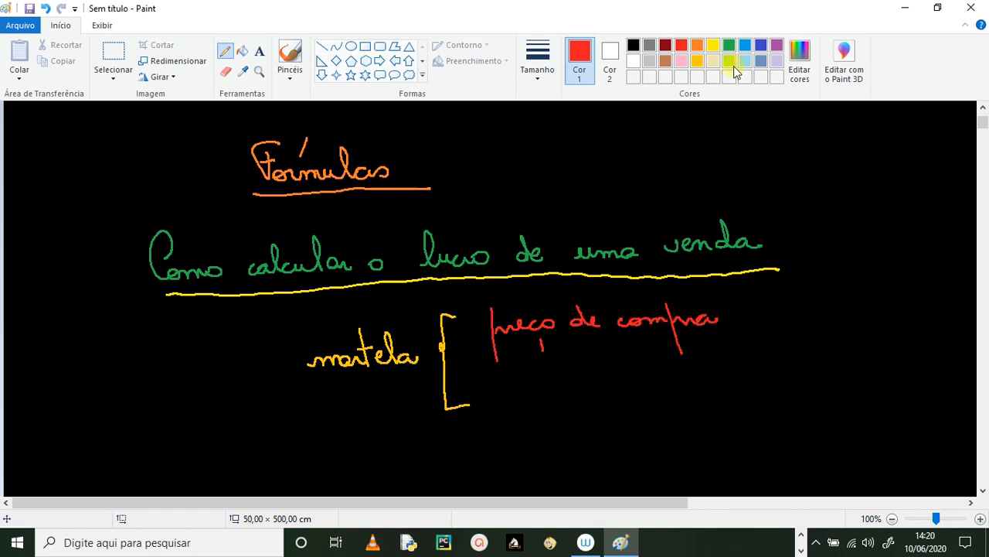
click(745, 45)
drag(532, 366, 554, 392)
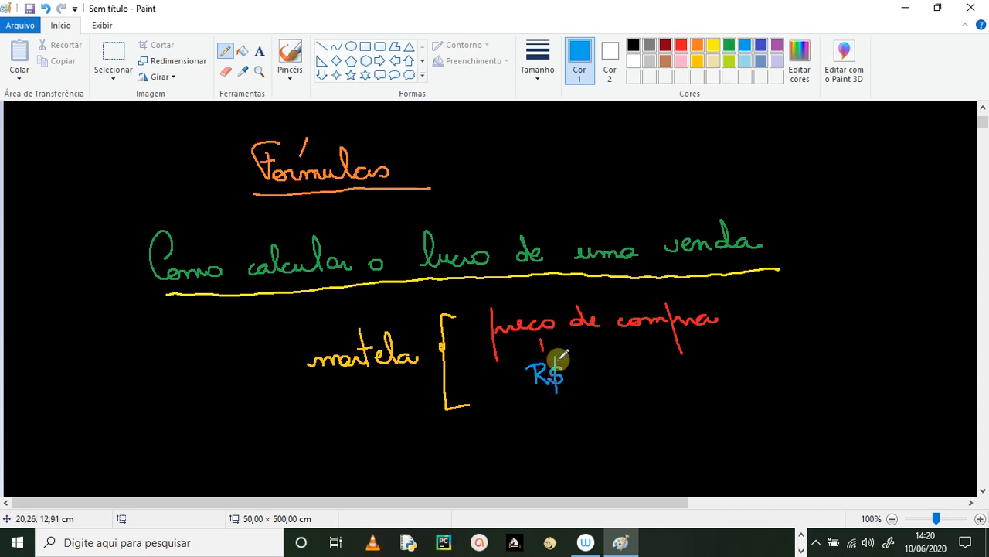
mouse_move(558, 356)
mouse_down()
mouse_move(558, 393)
mouse_move(596, 382)
mouse_move(622, 390)
mouse_move(647, 372)
mouse_up()
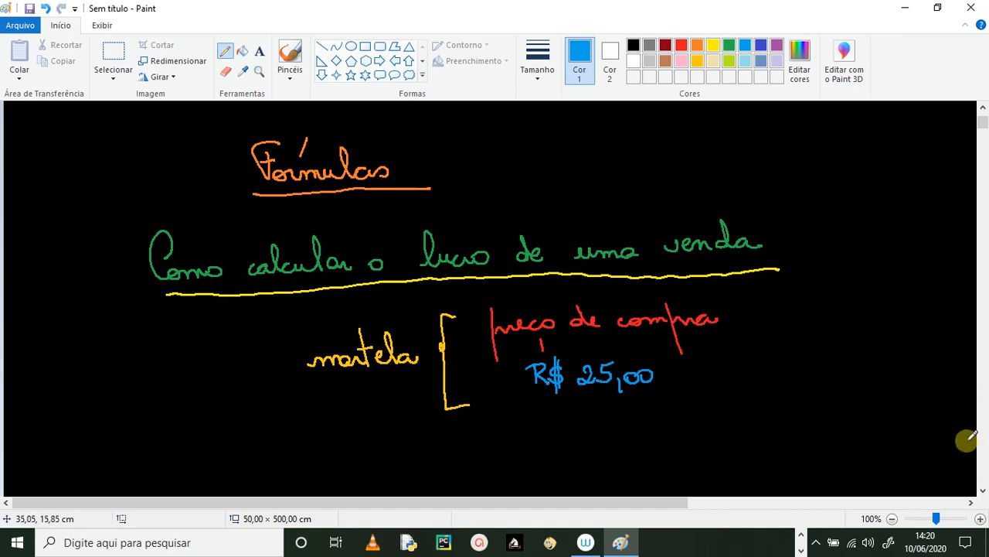
Handwrite a second "martelo" in yellow below the first one and draw a large opening bracket after it.
click(984, 491)
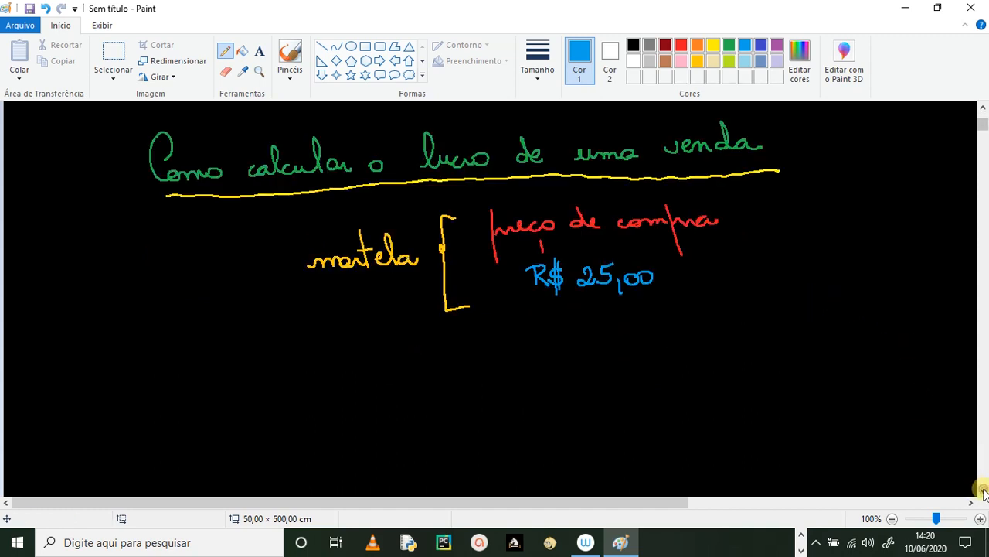
click(712, 45)
drag(327, 400, 435, 389)
mouse_move(473, 339)
mouse_down()
mouse_move(456, 381)
mouse_move(481, 445)
mouse_up()
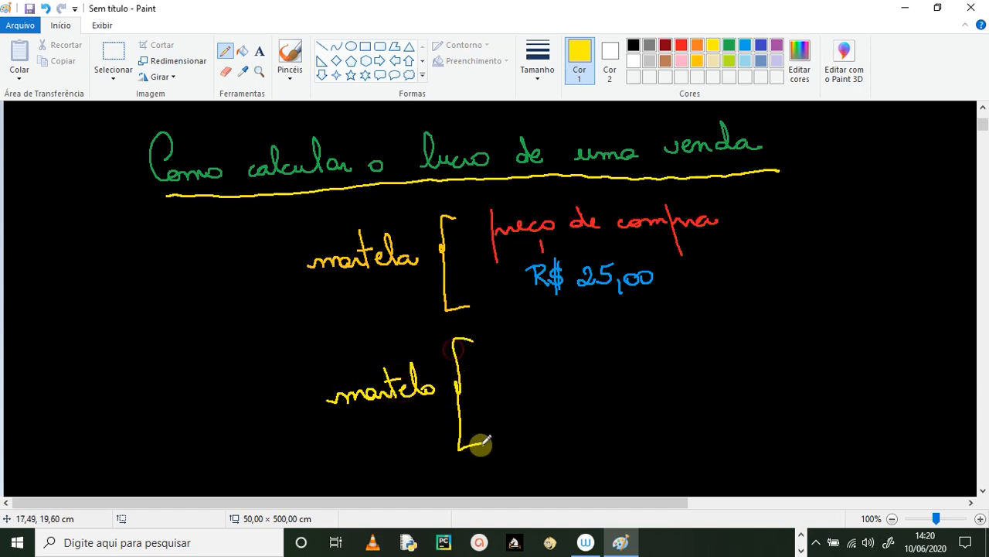
Handwrite "preço de venda" in red inside the yellow bracket, with "R$ 30,00" in blue beneath it.
click(680, 44)
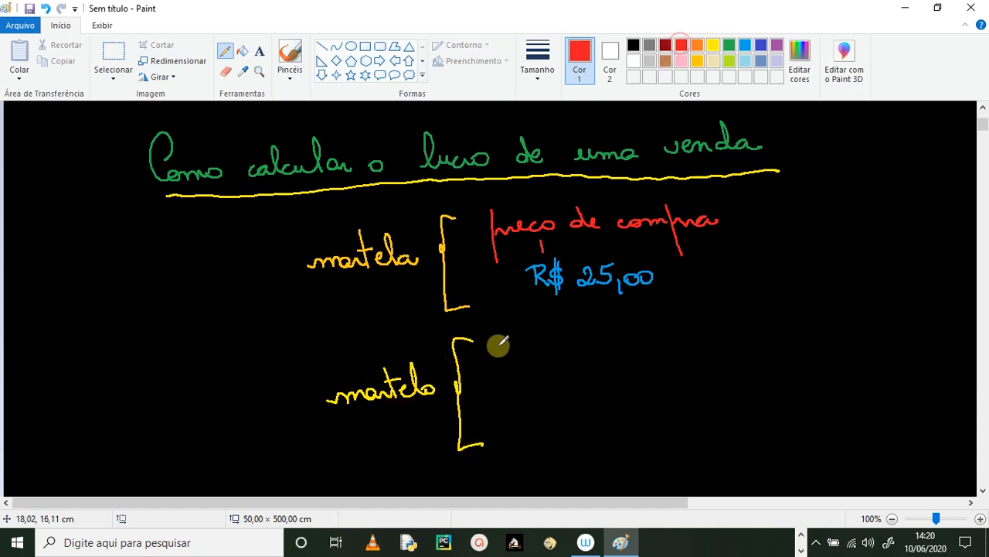
drag(501, 346, 504, 381)
mouse_move(502, 360)
mouse_down()
mouse_move(545, 342)
mouse_move(596, 347)
mouse_move(596, 332)
mouse_move(627, 350)
mouse_up()
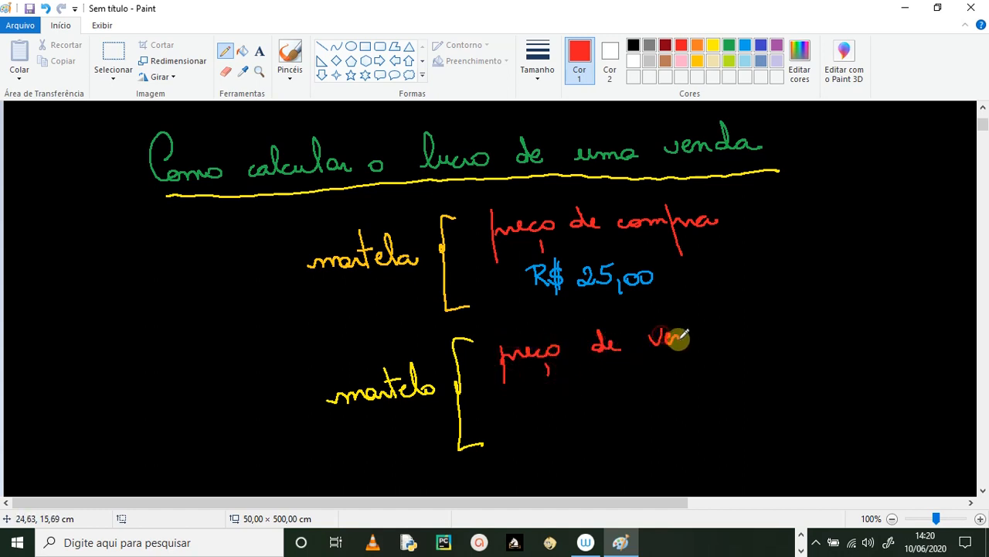
drag(680, 335, 736, 340)
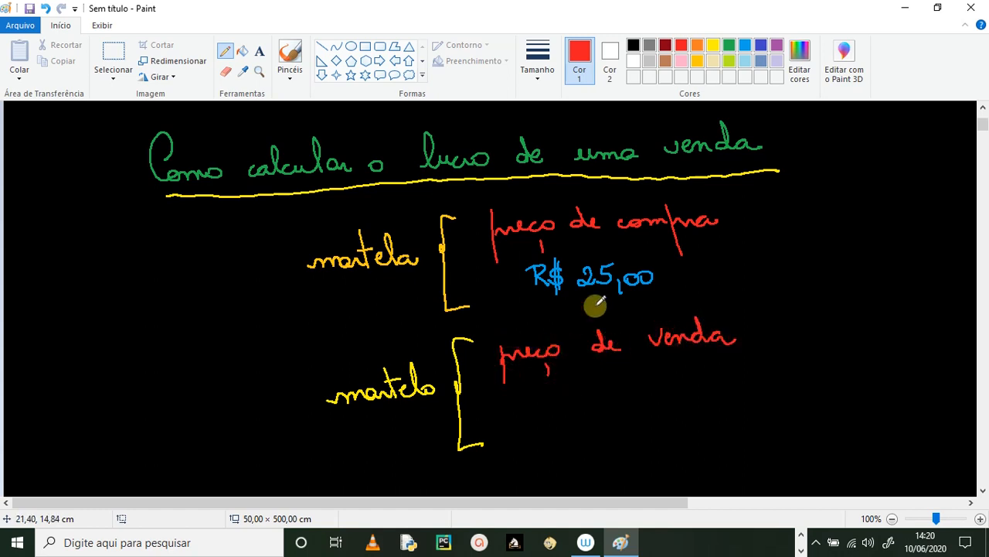
click(747, 48)
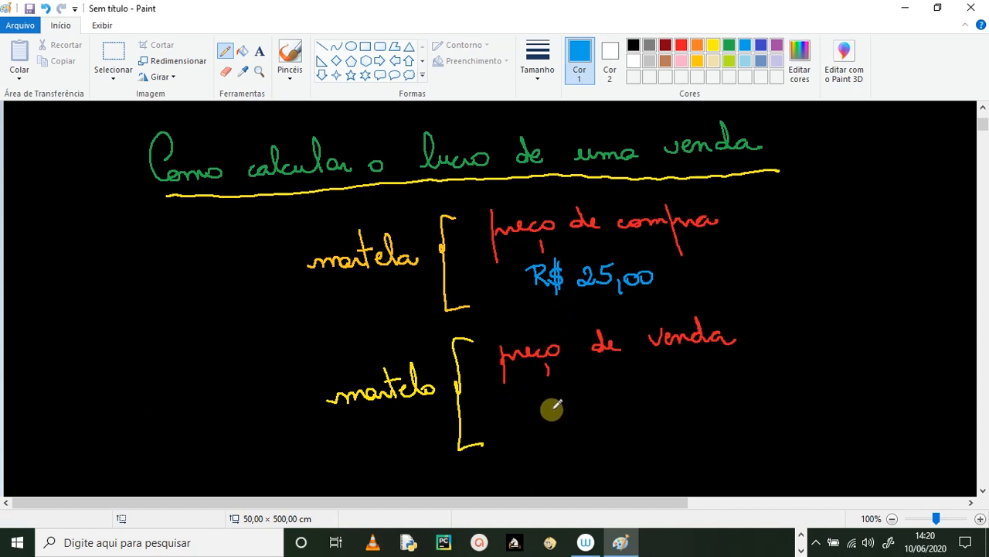
mouse_move(539, 407)
mouse_down()
mouse_move(563, 405)
mouse_move(568, 425)
mouse_up()
drag(572, 393, 571, 425)
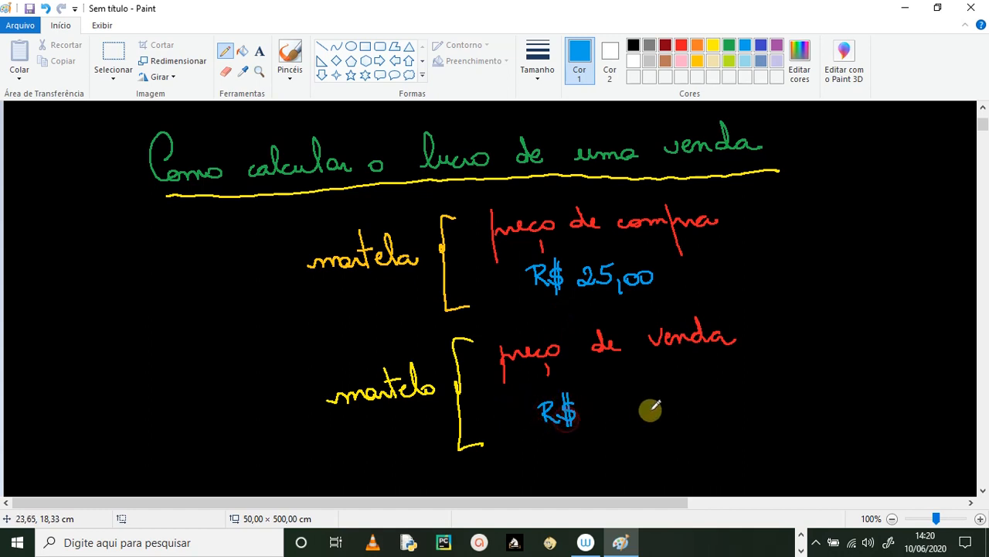
mouse_move(612, 396)
mouse_down()
mouse_move(612, 415)
mouse_move(637, 399)
mouse_move(669, 398)
mouse_up()
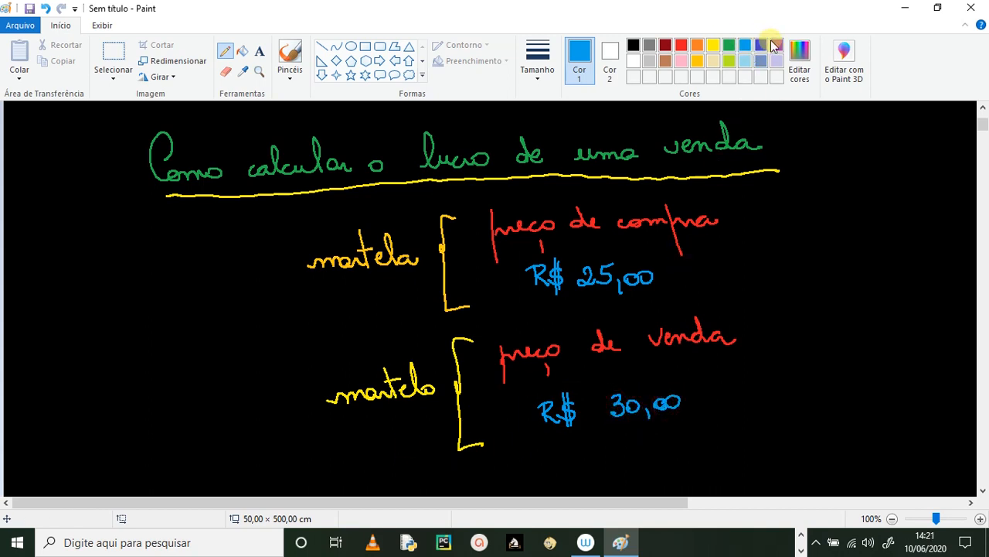
Draw a long purple vertical line to the left of both "martelo" entries, spanning their full height.
drag(280, 230, 312, 458)
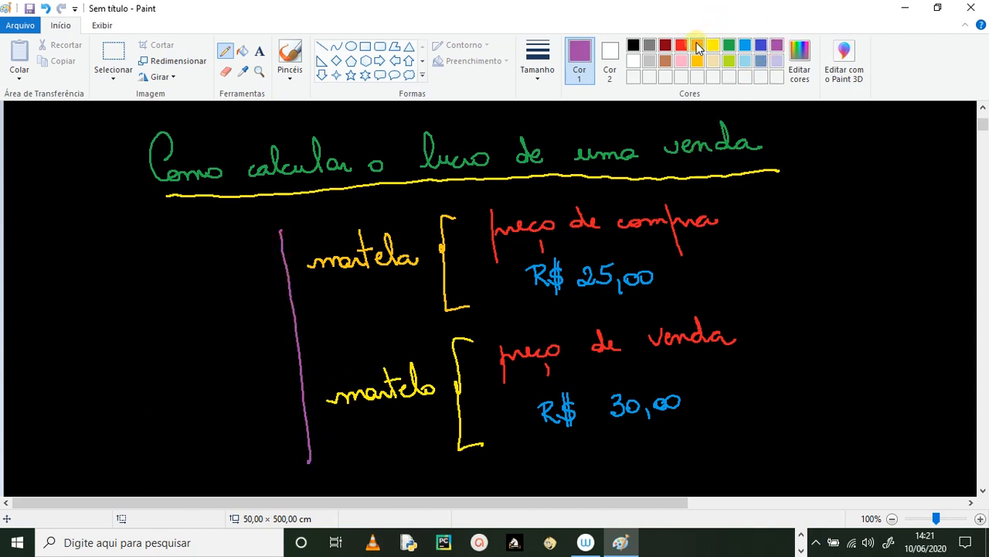
Handwrite "Lucro ?" in orange to the left of the purple line, with a double underline beneath "Lucro".
mouse_move(53, 242)
mouse_down()
mouse_move(56, 258)
mouse_move(120, 255)
mouse_up()
drag(60, 270, 128, 278)
drag(65, 287, 124, 289)
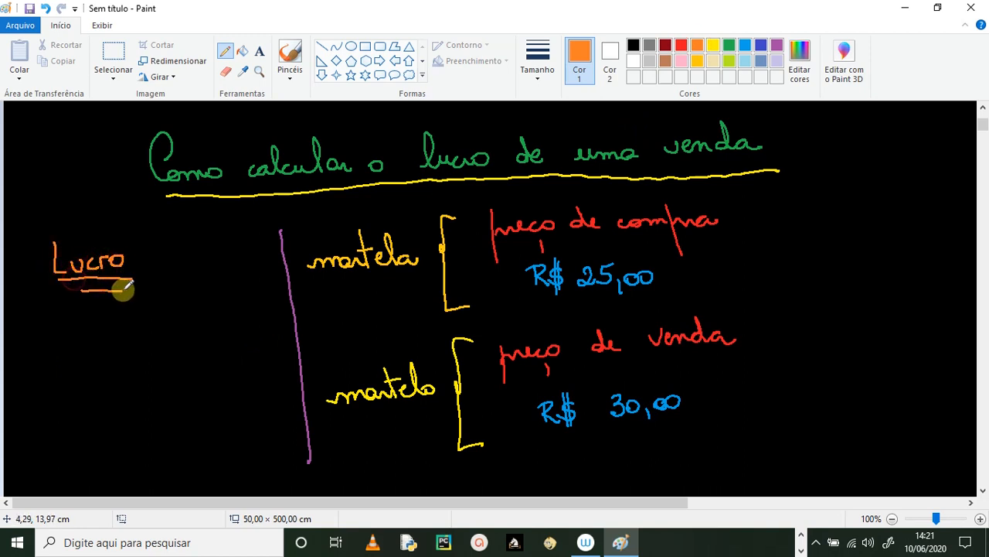
drag(139, 236, 152, 247)
click(155, 260)
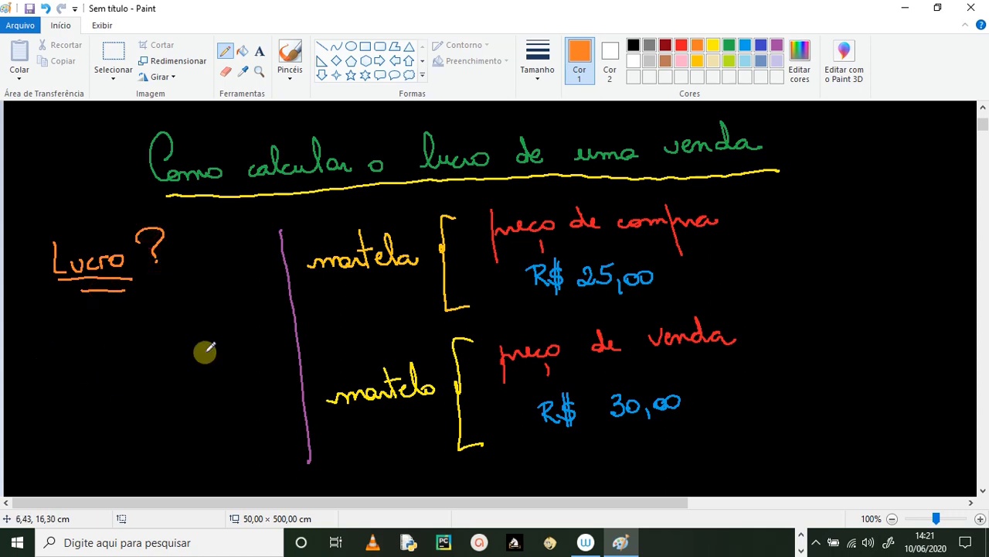
Handwrite the start of the definition, "É a diferença entre o preço de", in orange over two lines below "Lucro ?".
mouse_move(53, 327)
mouse_down()
mouse_move(49, 351)
mouse_move(62, 353)
mouse_up()
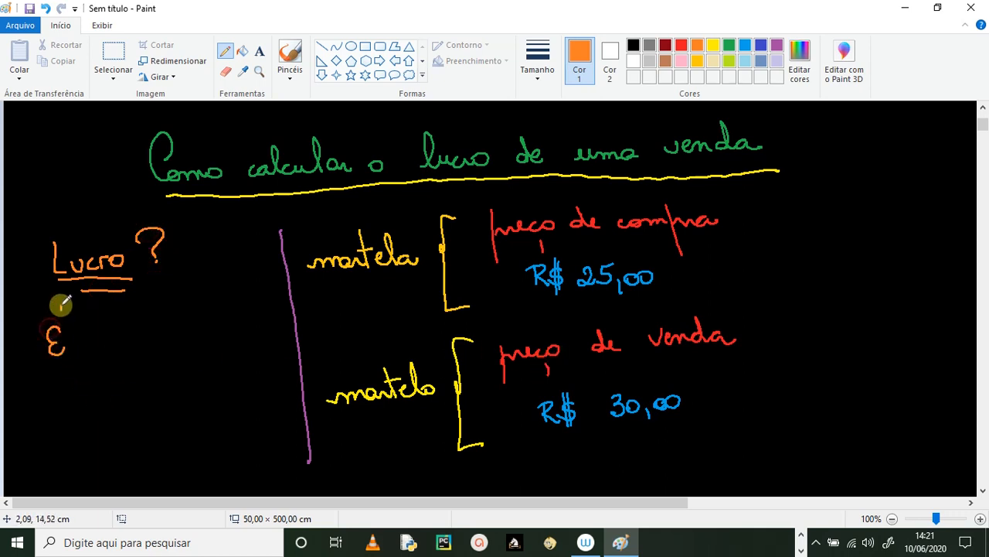
drag(62, 305, 101, 350)
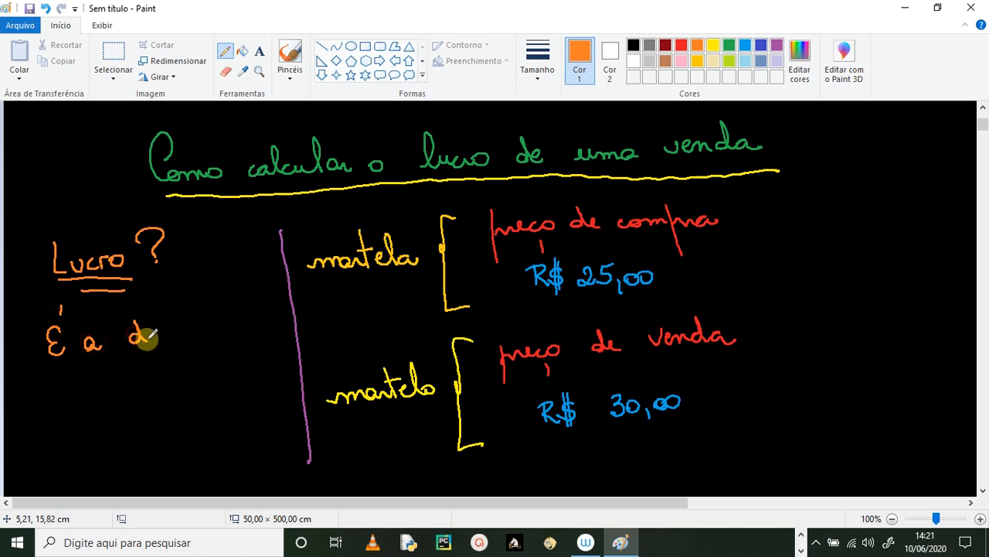
mouse_move(165, 332)
mouse_down()
mouse_move(246, 331)
mouse_move(229, 356)
mouse_up()
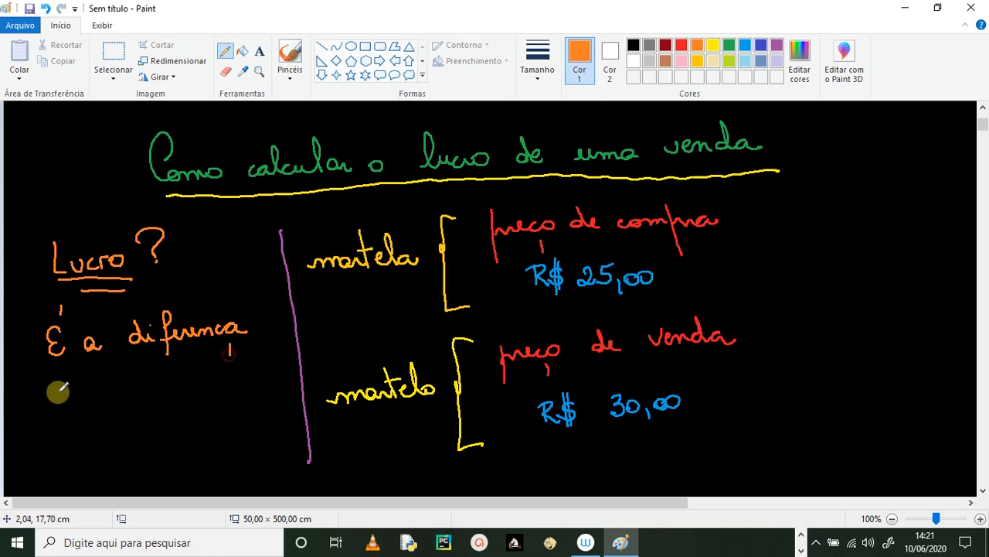
mouse_move(56, 394)
mouse_down()
mouse_move(49, 400)
mouse_move(62, 380)
mouse_move(80, 393)
mouse_move(144, 397)
mouse_move(237, 369)
mouse_move(255, 379)
mouse_up()
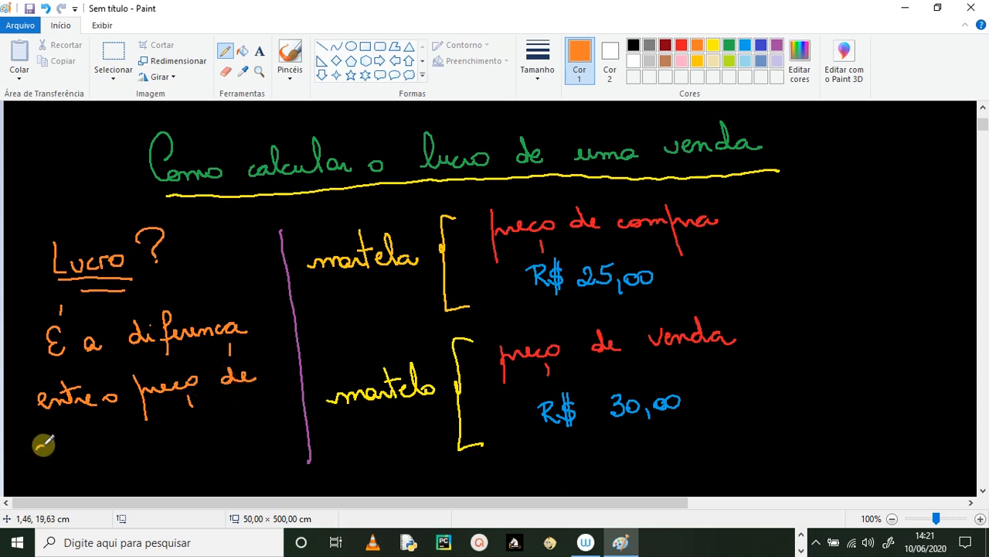
mouse_move(44, 445)
mouse_down()
mouse_move(84, 451)
mouse_move(93, 466)
mouse_move(116, 441)
mouse_move(158, 440)
mouse_up()
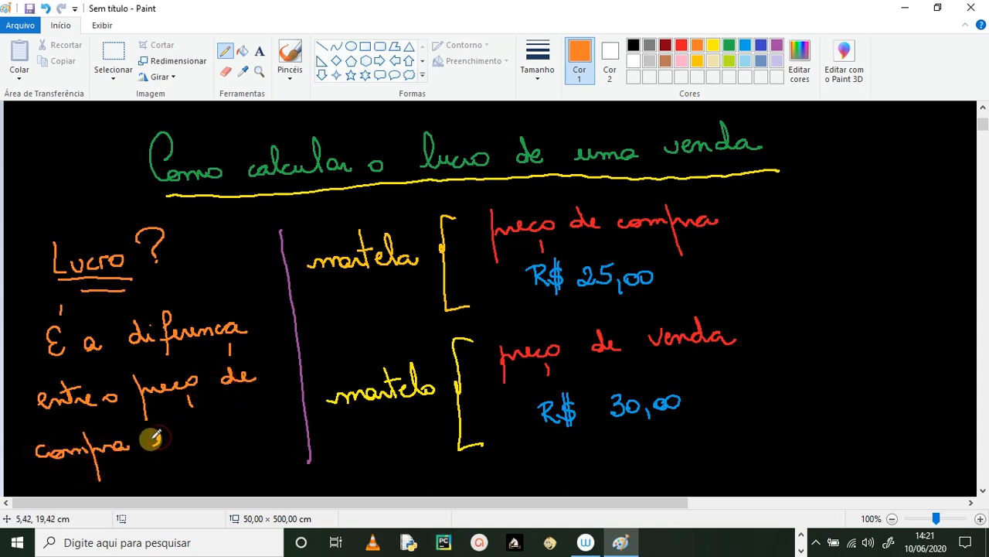
key(ctrl+z)
key(ctrl+z)
key(ctrl+z)
key(ctrl+z)
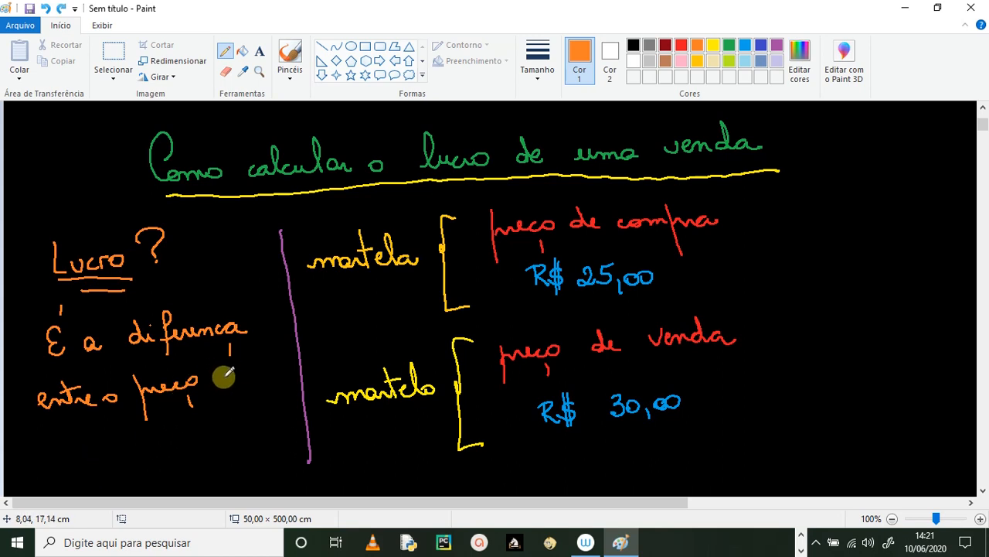
Complete the orange definition by rewriting "de" after "preço" and handwriting "venda menos o preço de compra" below.
drag(233, 376, 252, 375)
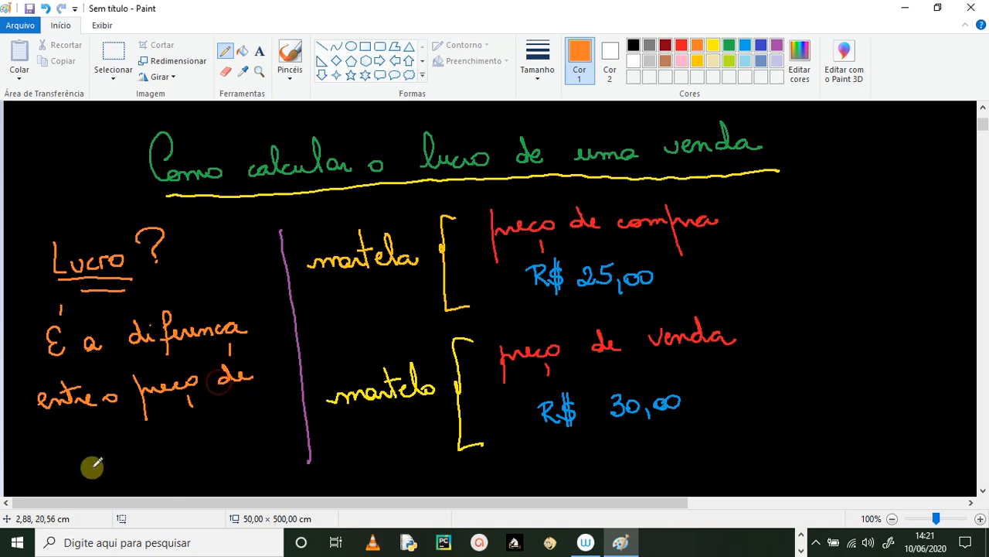
mouse_move(68, 458)
mouse_down()
mouse_move(93, 457)
mouse_move(88, 438)
mouse_move(108, 444)
mouse_up()
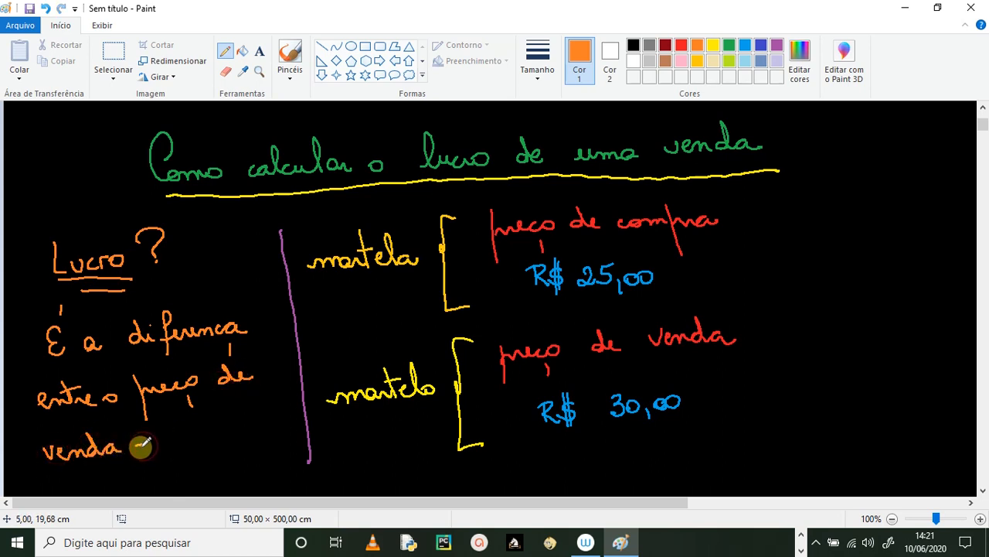
mouse_move(137, 447)
mouse_down()
mouse_move(156, 435)
mouse_move(232, 430)
mouse_up()
drag(246, 417, 245, 419)
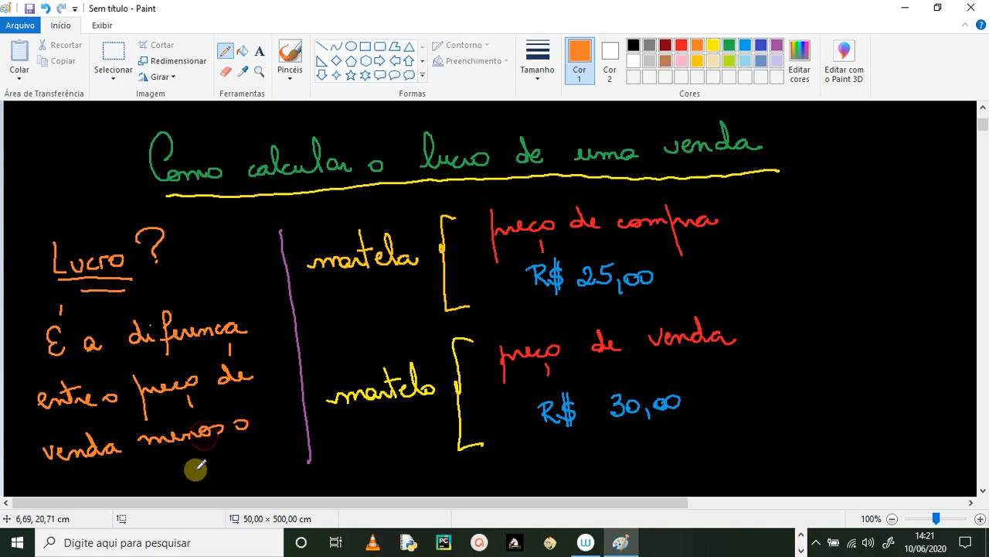
mouse_move(112, 478)
mouse_down()
mouse_move(258, 464)
mouse_move(265, 441)
mouse_move(287, 461)
mouse_move(316, 468)
mouse_up()
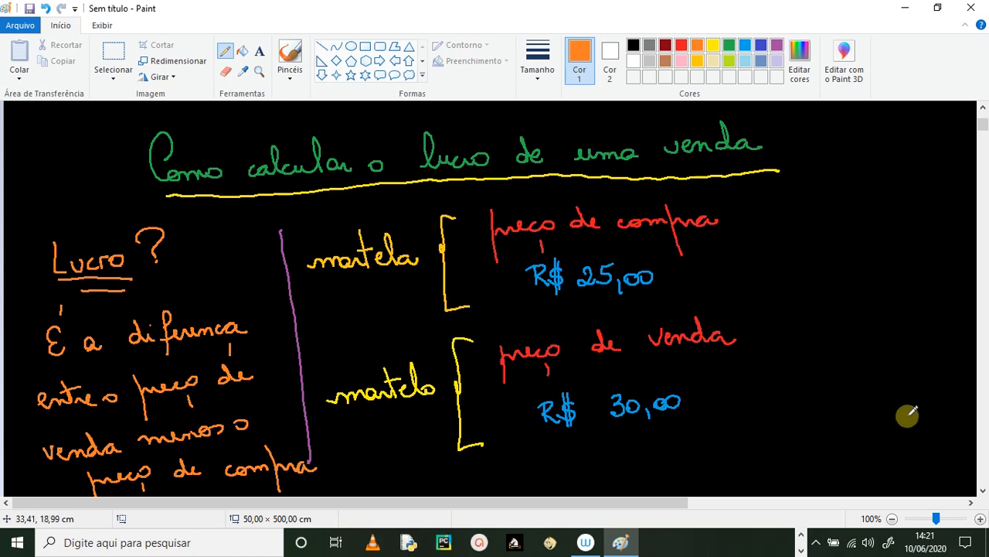
Draw a long white dividing line across the canvas below the definition and the "martelo" notes.
click(983, 490)
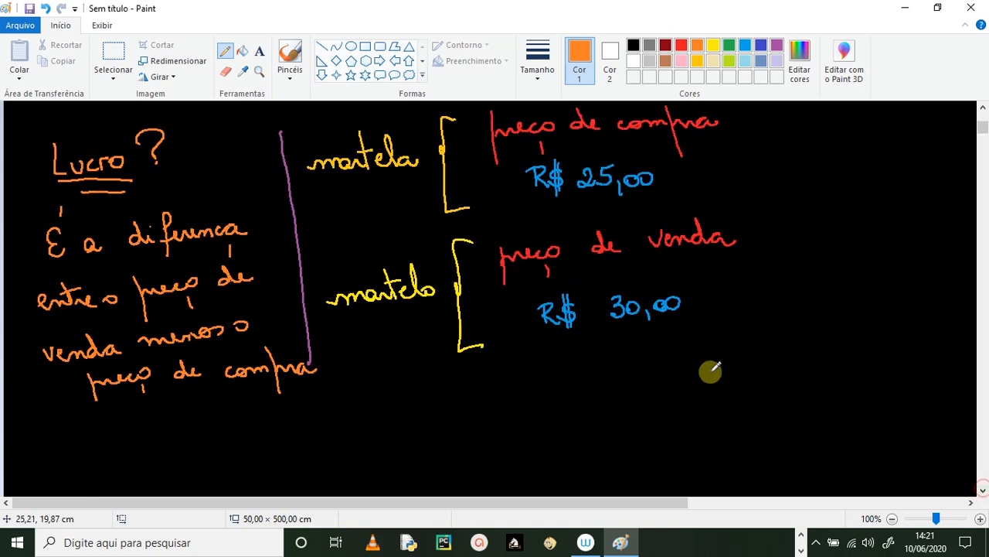
click(634, 61)
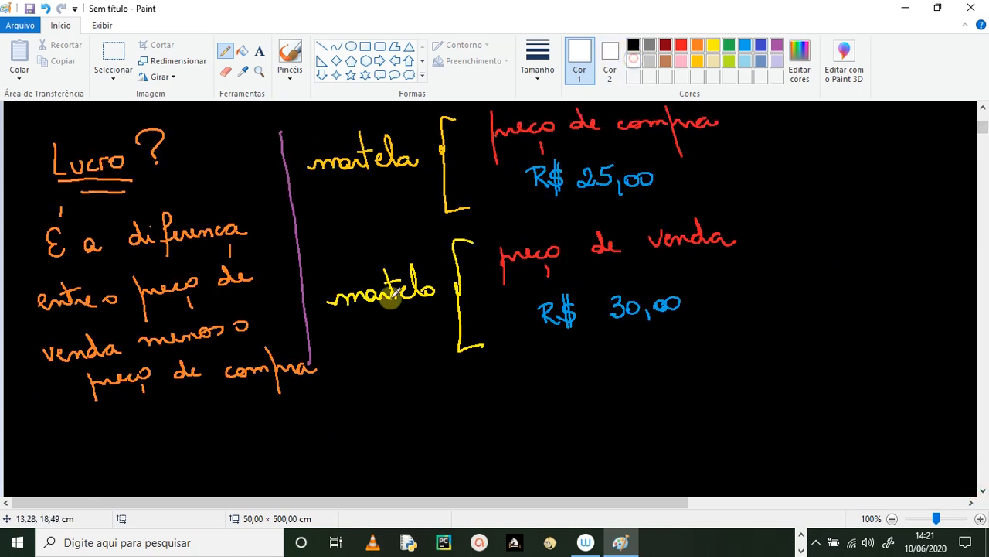
drag(62, 423, 922, 375)
Handwrite an underlined "Fórmula" in blue below the white dividing line, followed by an orange arrow pointing right.
click(983, 490)
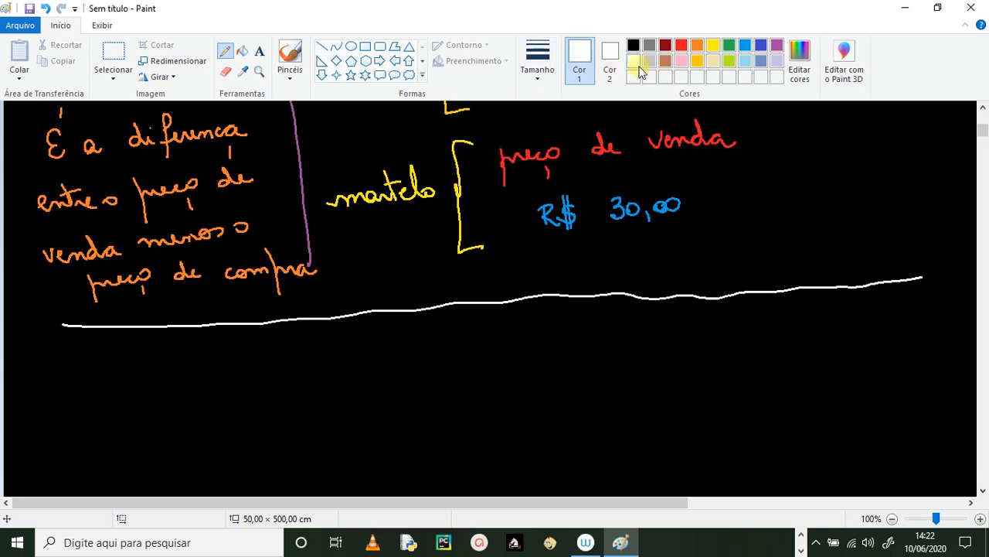
click(745, 45)
mouse_move(148, 376)
mouse_down()
mouse_move(171, 394)
mouse_move(267, 384)
mouse_up()
drag(188, 370, 194, 360)
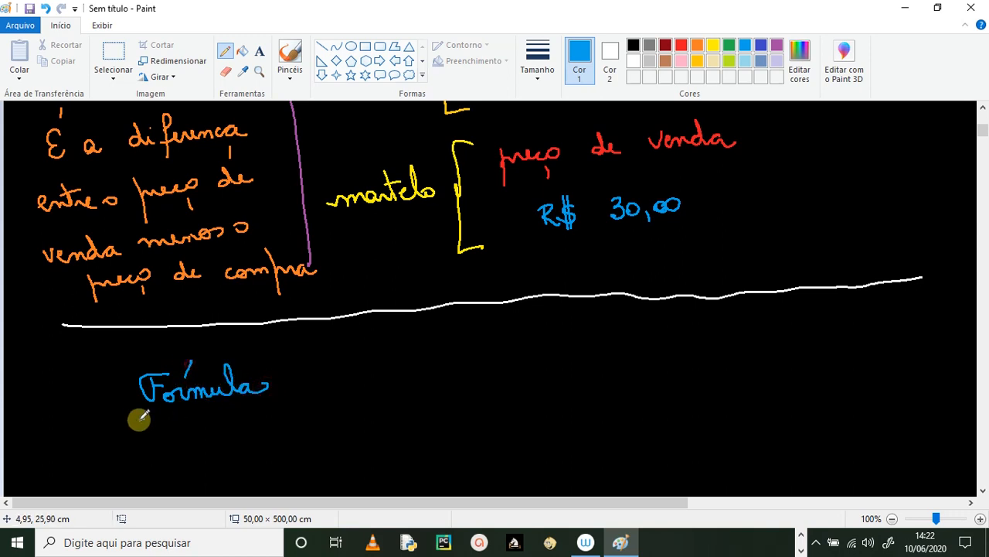
drag(139, 419, 292, 401)
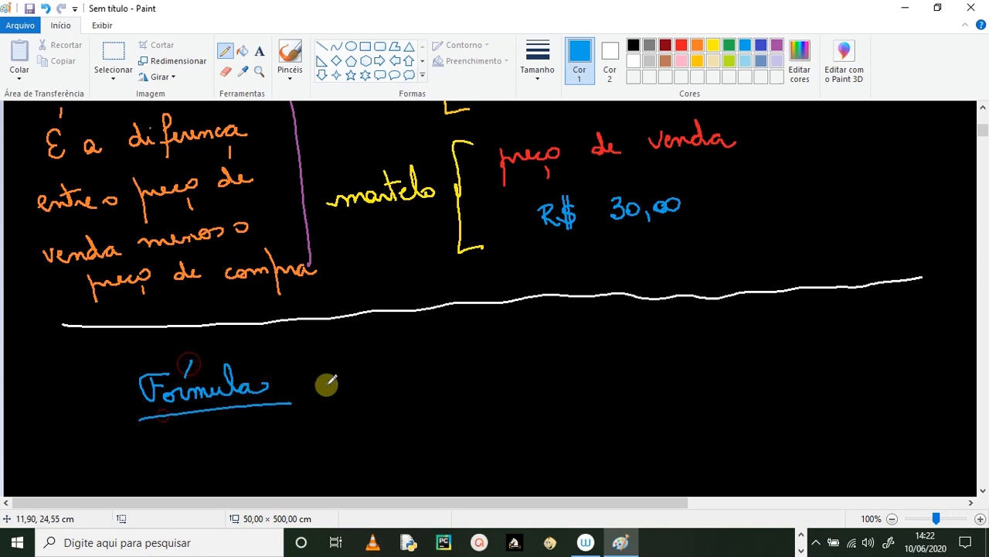
click(696, 46)
mouse_move(332, 374)
mouse_down()
mouse_move(374, 374)
mouse_move(365, 385)
mouse_up()
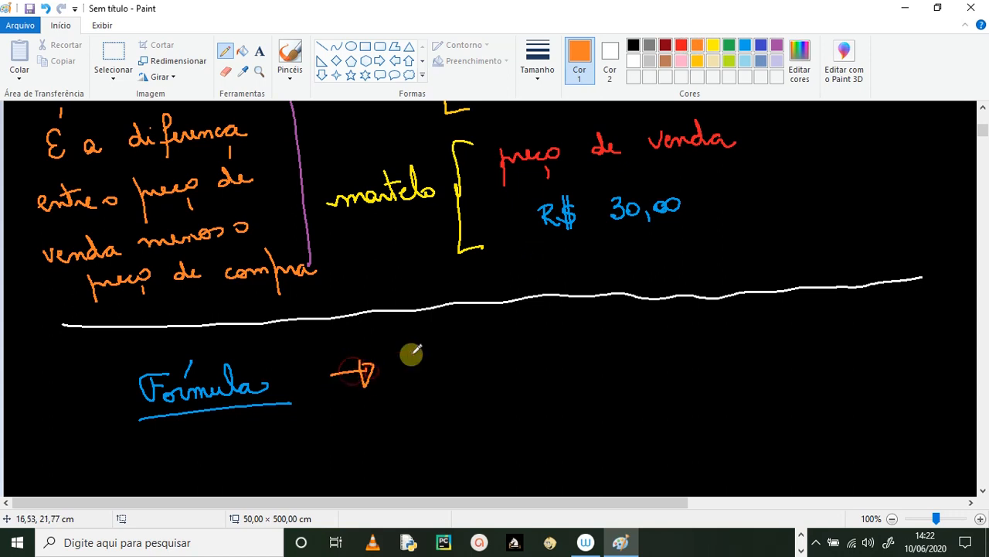
Handwrite "Preço de venda" in yellow after the orange arrow.
click(713, 48)
mouse_move(421, 350)
mouse_down()
mouse_move(424, 378)
mouse_move(434, 367)
mouse_move(487, 369)
mouse_move(477, 402)
mouse_up()
drag(517, 365, 530, 377)
mouse_move(535, 372)
mouse_down()
mouse_move(555, 359)
mouse_move(567, 372)
mouse_up()
mouse_move(569, 362)
mouse_down()
mouse_move(585, 372)
mouse_move(626, 365)
mouse_up()
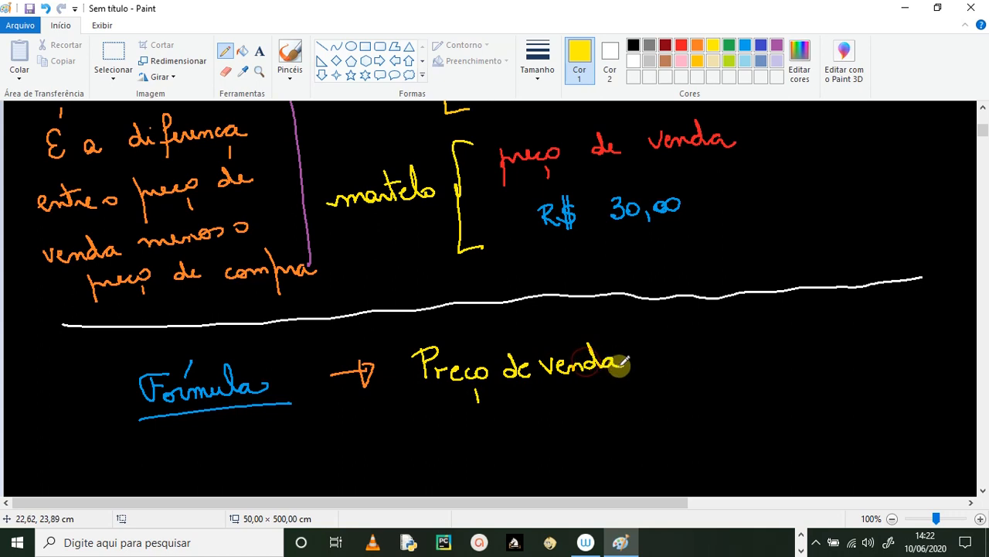
Continue the formula after "Preço de venda" with a blue minus sign and "Preço de Compra" in orange.
click(746, 44)
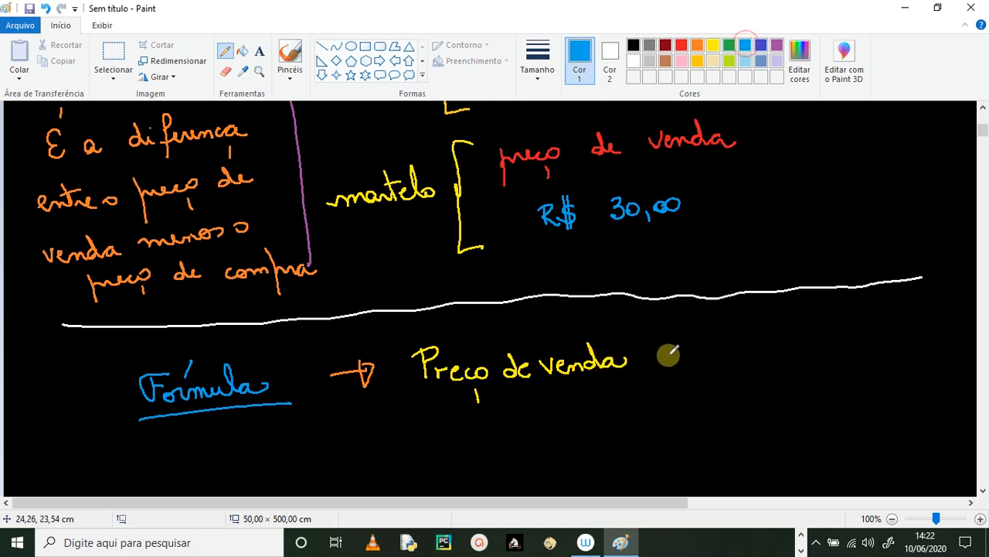
mouse_move(649, 360)
mouse_down()
mouse_move(687, 343)
mouse_move(740, 348)
mouse_move(748, 364)
mouse_move(739, 378)
mouse_move(782, 340)
mouse_move(835, 335)
mouse_move(850, 345)
mouse_move(868, 332)
mouse_move(878, 346)
mouse_move(916, 341)
mouse_up()
click(699, 47)
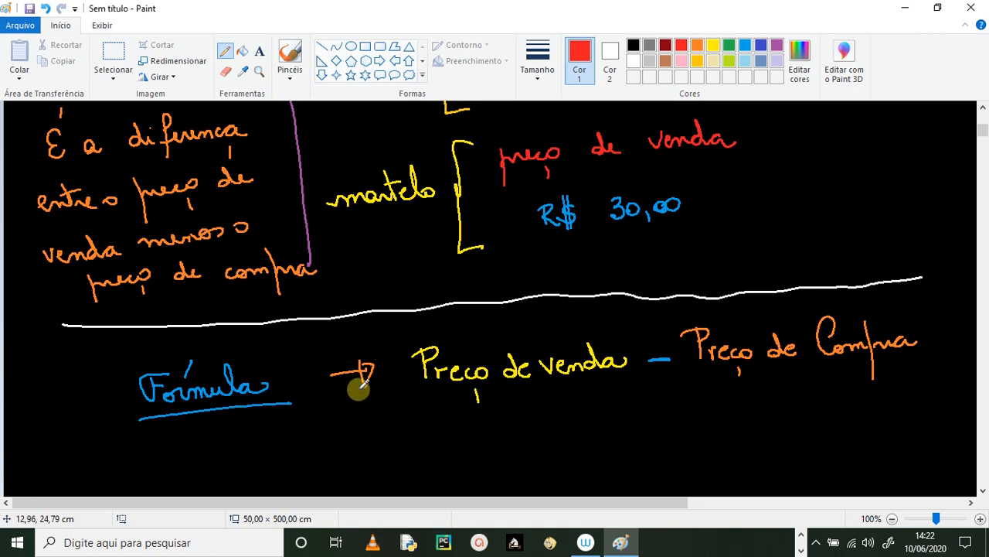
Erase the blue underlined "Fórmula" and the orange arrow, using black as the eraser's background colour.
click(227, 72)
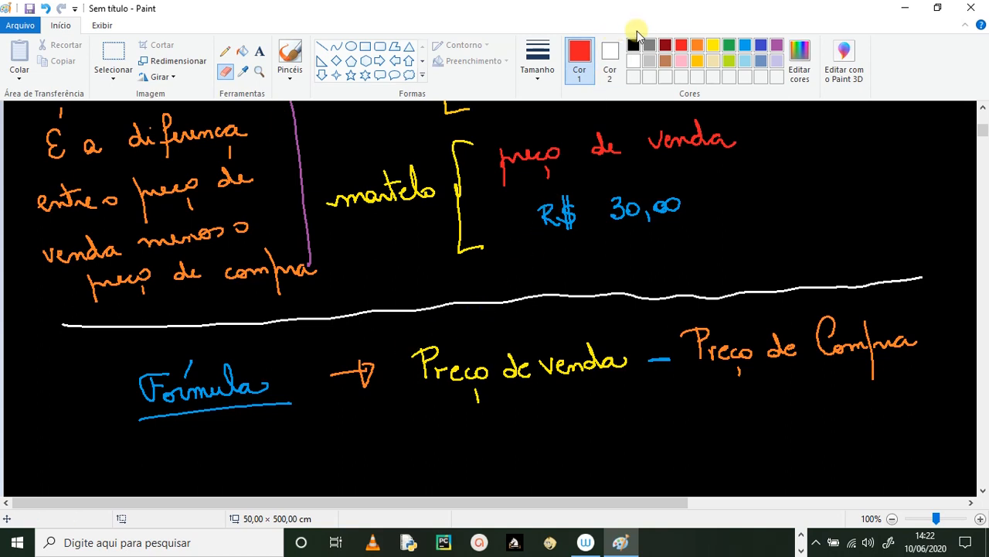
click(610, 52)
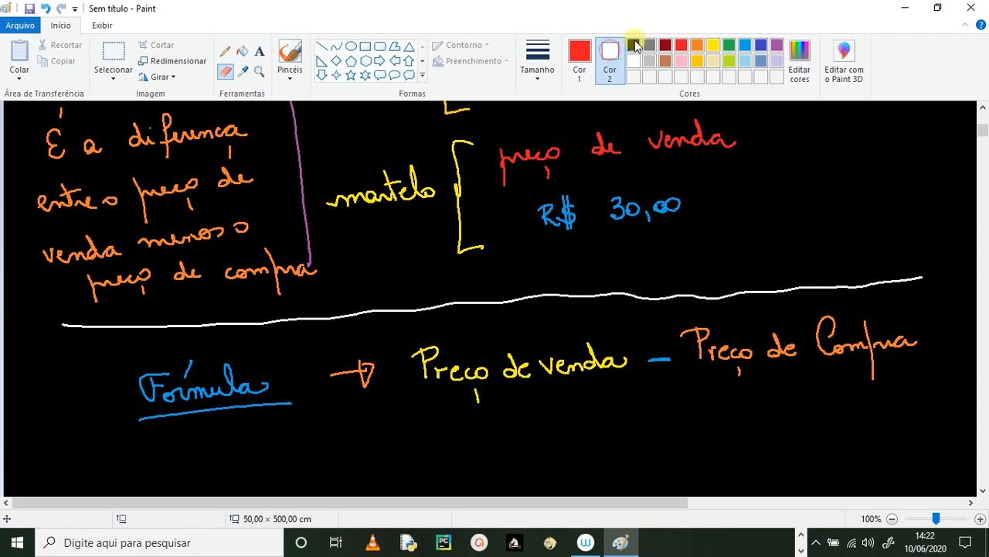
click(635, 45)
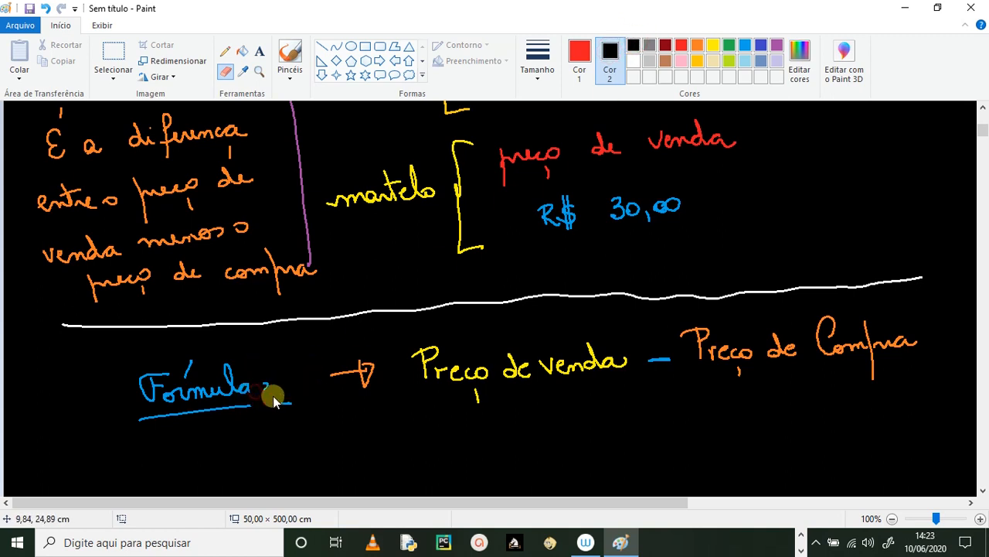
drag(274, 399, 289, 401)
mouse_move(153, 403)
mouse_down()
mouse_move(212, 397)
mouse_move(166, 391)
mouse_move(230, 364)
mouse_move(169, 372)
mouse_up()
drag(230, 375, 249, 397)
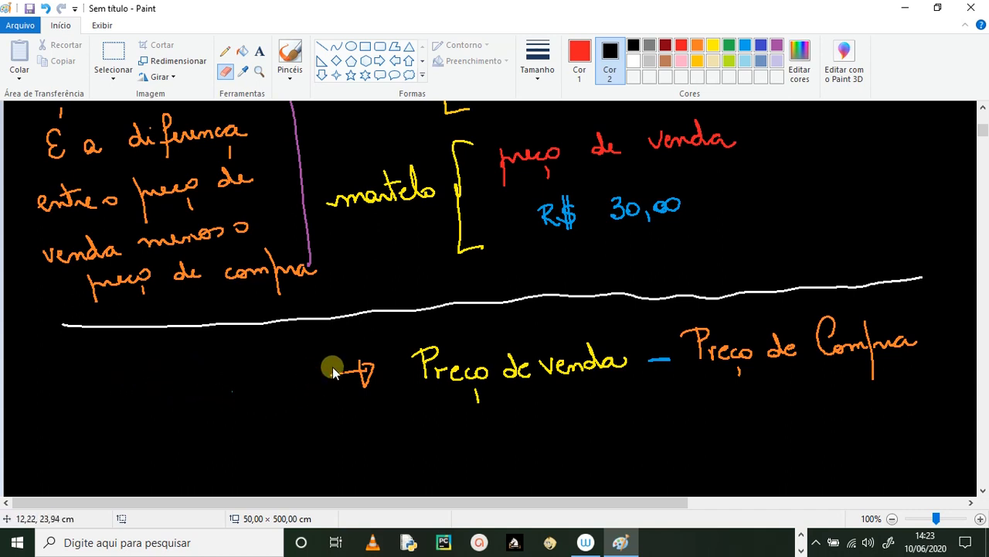
drag(399, 338, 370, 361)
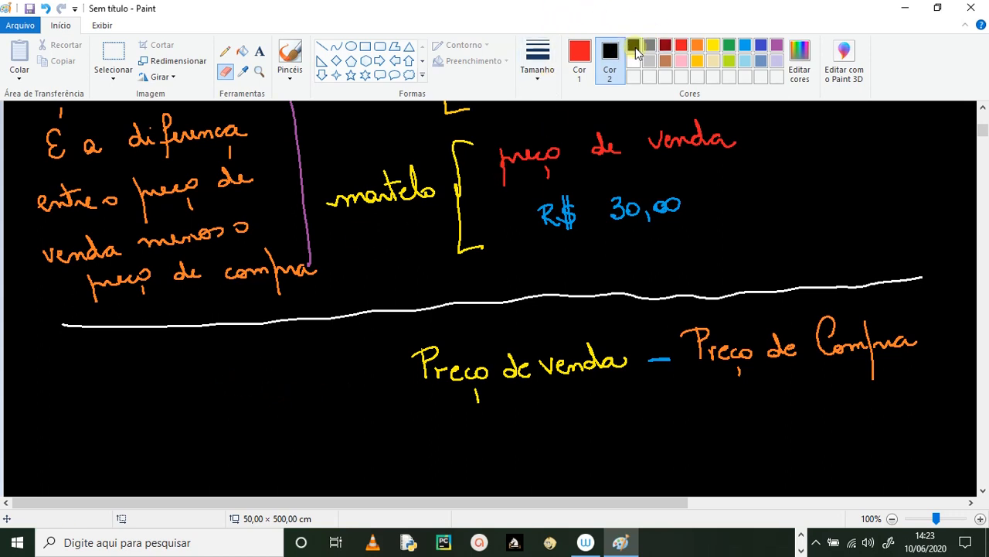
Handwrite "Lucro =" in red with the pencil, in front of "Preço de venda".
click(589, 61)
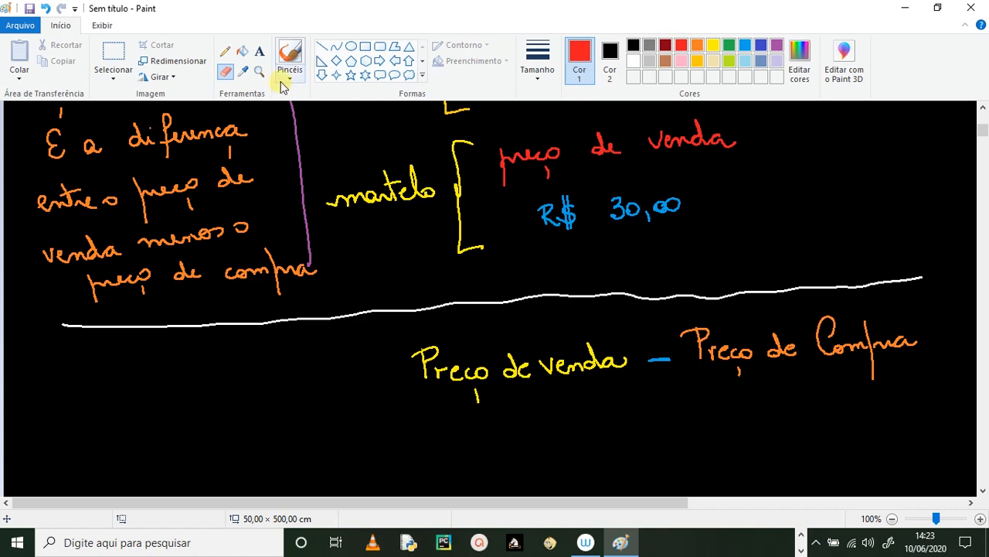
click(225, 52)
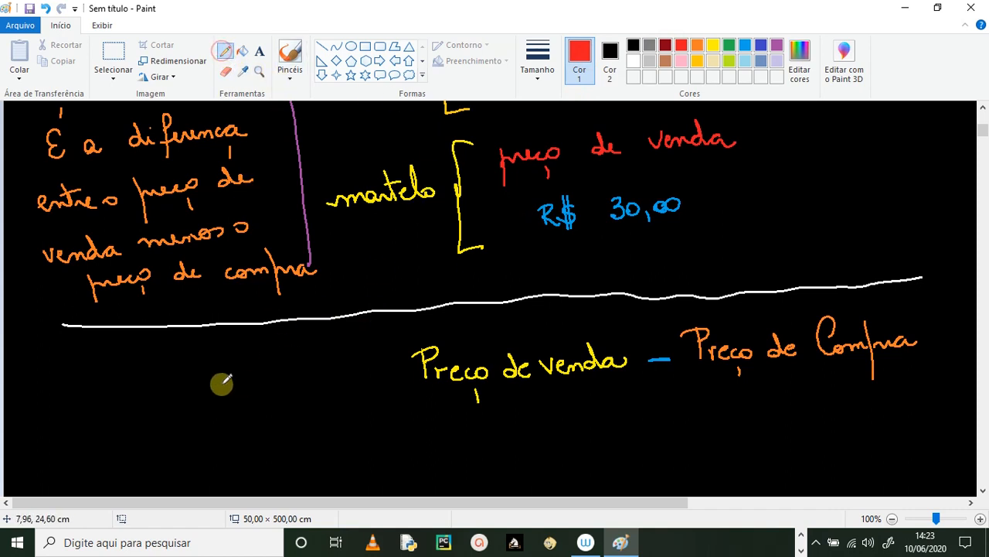
mouse_move(216, 363)
mouse_down()
mouse_move(238, 379)
mouse_move(353, 366)
mouse_up()
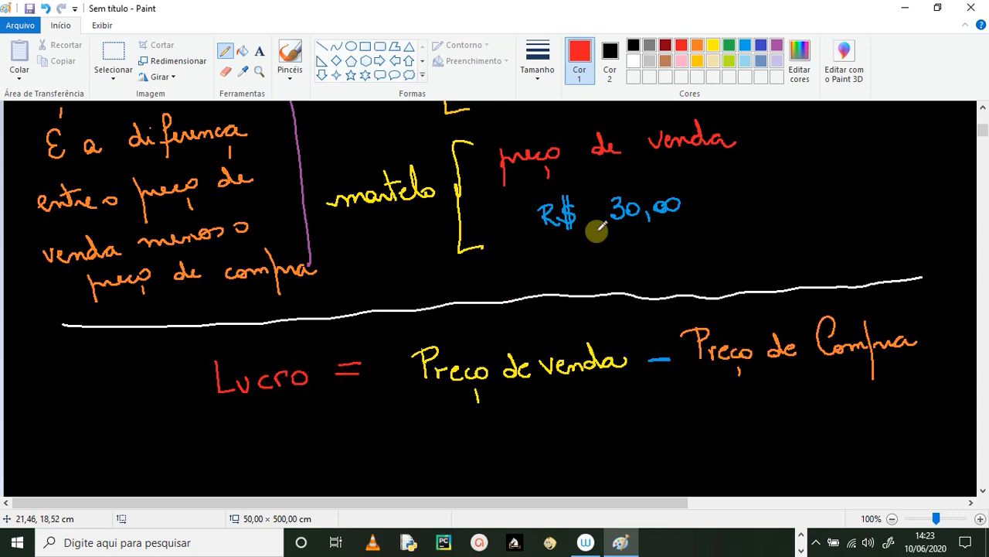
Draw a white horizontal brace beneath the whole profit formula and handwrite an underlined "Fórmula" in green below it.
click(633, 61)
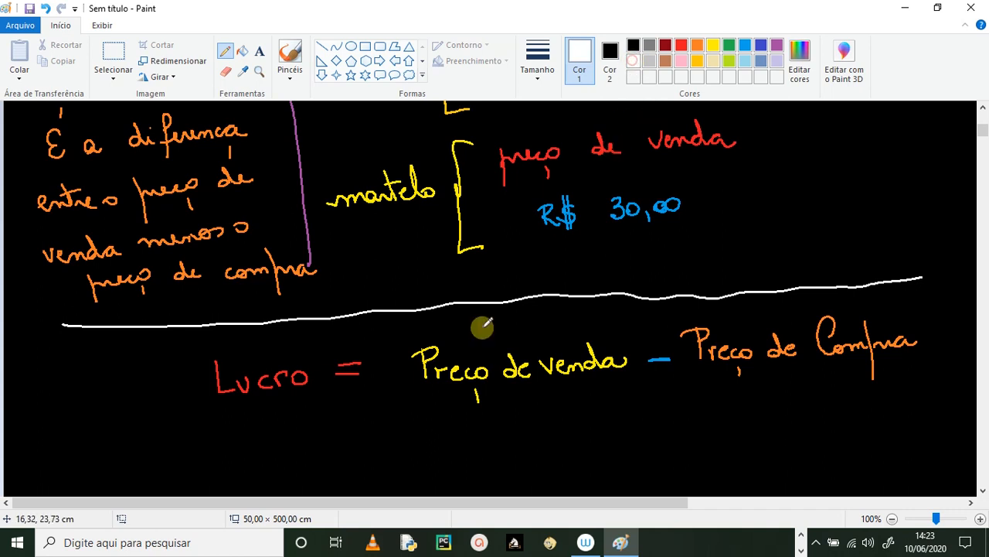
mouse_move(205, 386)
mouse_down()
mouse_move(208, 410)
mouse_move(545, 399)
mouse_move(642, 384)
mouse_move(894, 380)
mouse_move(909, 361)
mouse_up()
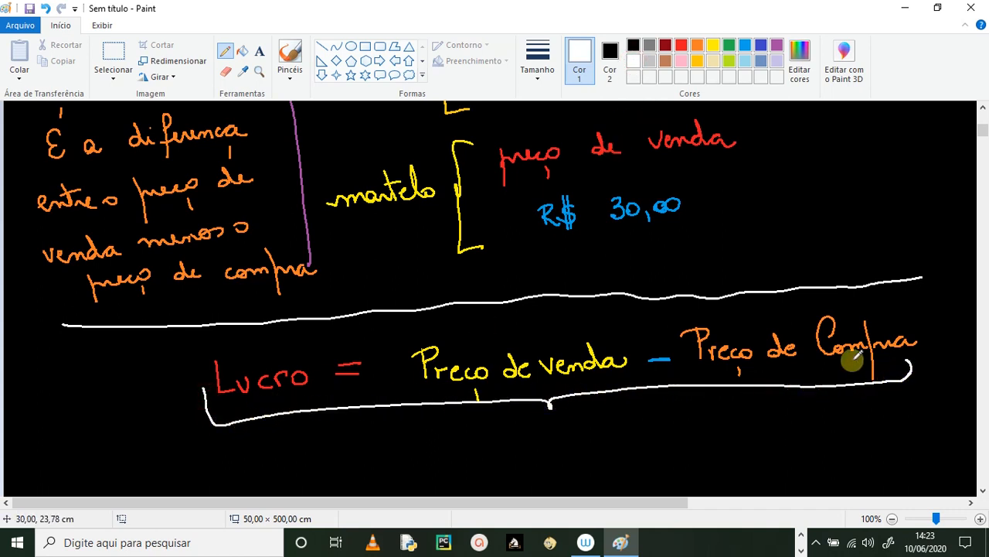
click(729, 45)
drag(435, 432, 554, 442)
drag(471, 422, 467, 430)
drag(443, 469, 570, 457)
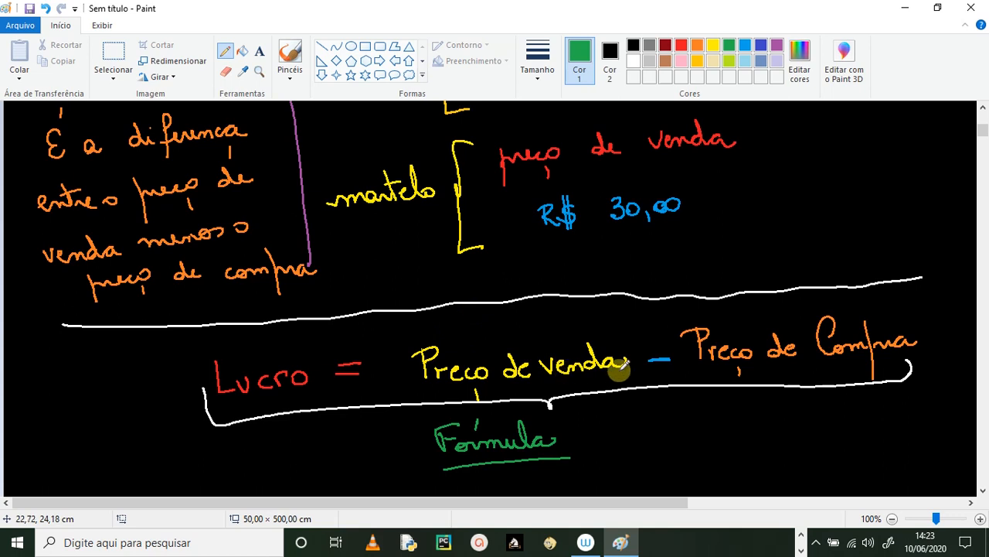
click(984, 492)
click(984, 492)
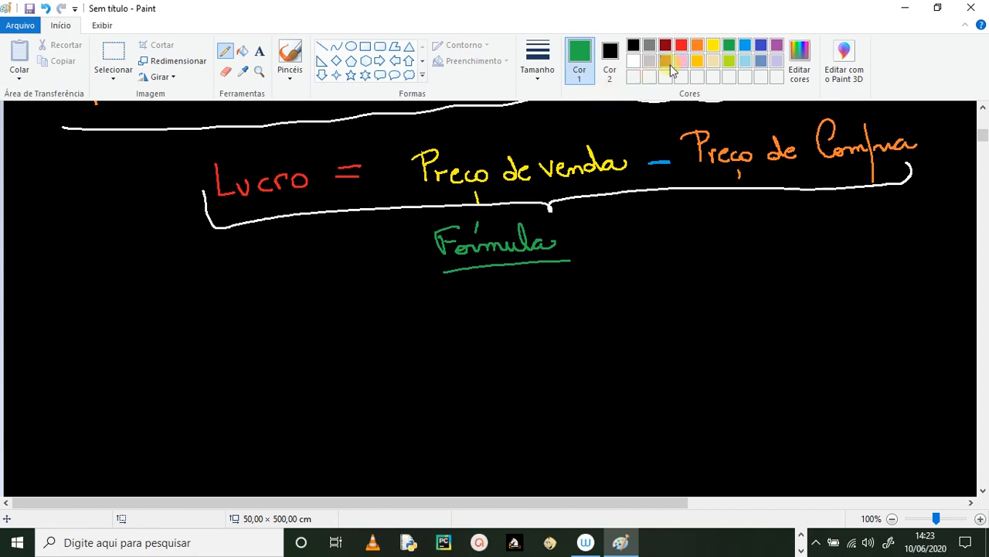
click(984, 109)
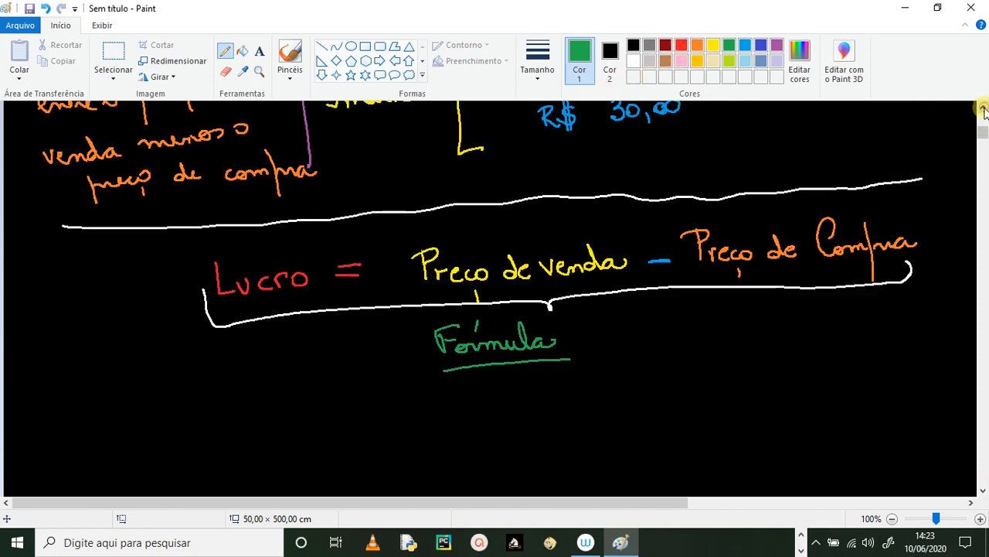
click(983, 110)
click(983, 110)
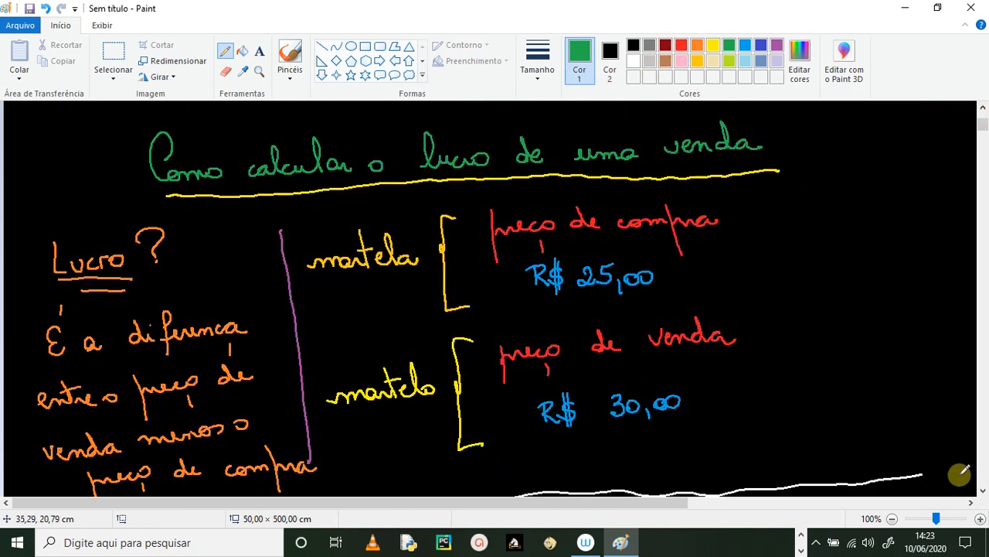
click(983, 490)
click(984, 490)
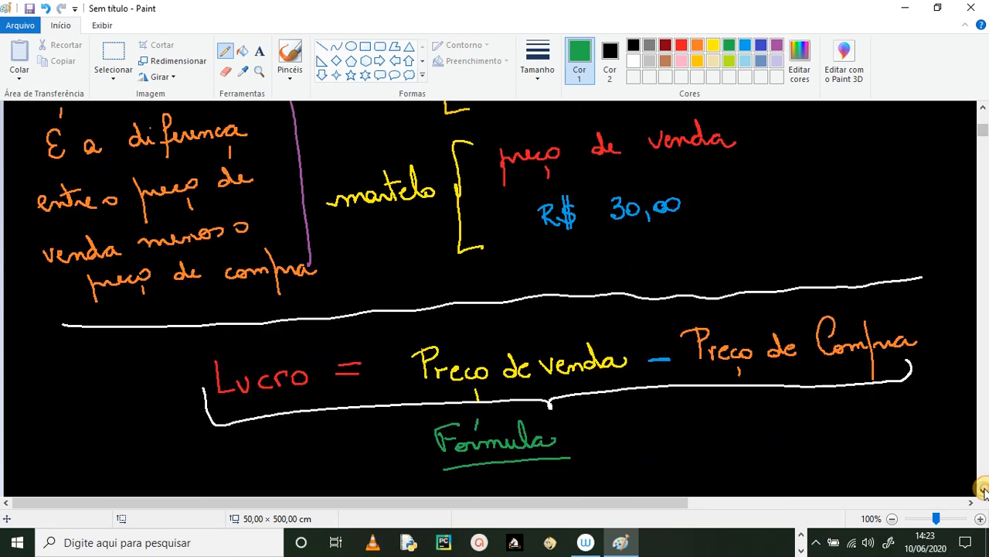
click(983, 490)
click(983, 490)
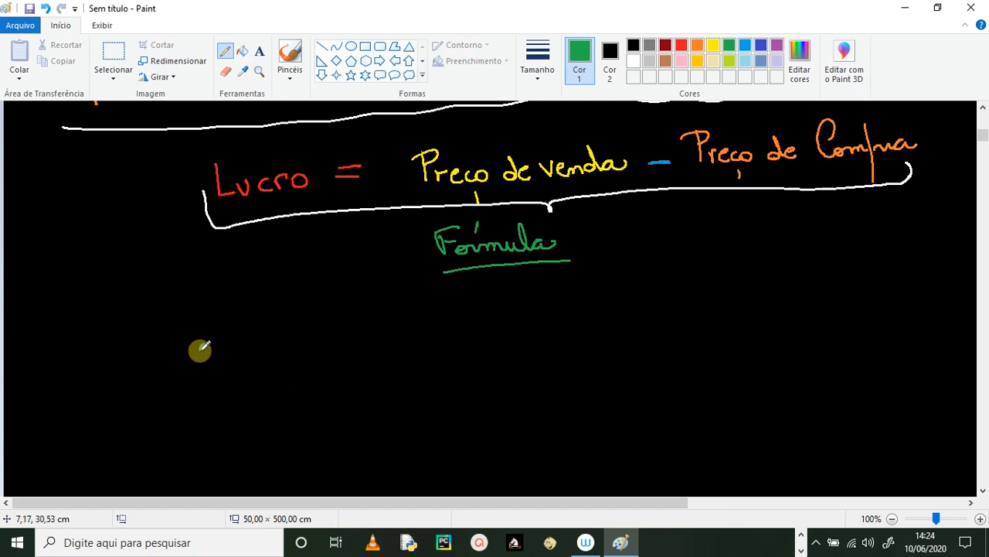
drag(200, 350, 237, 345)
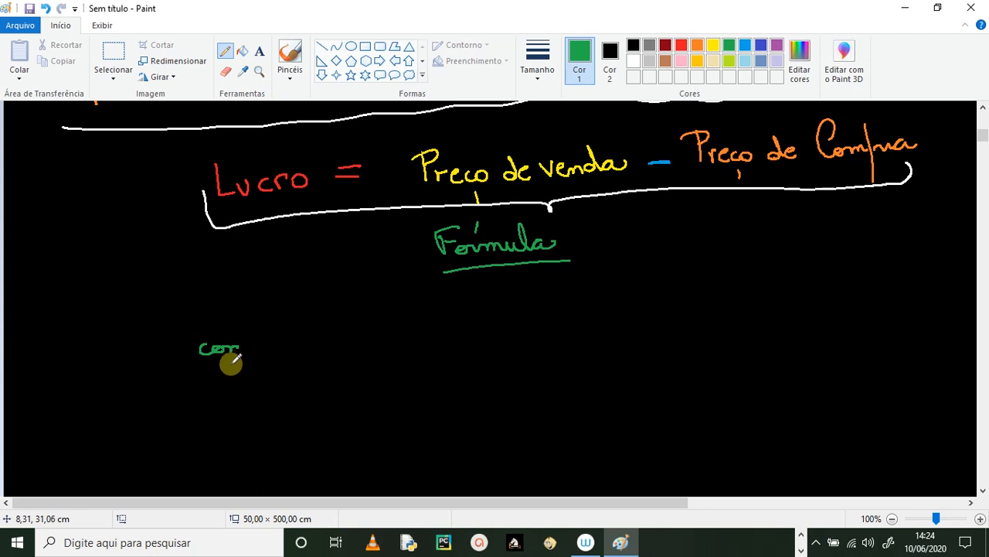
key(ctrl+z)
key(ctrl+z)
key(ctrl+z)
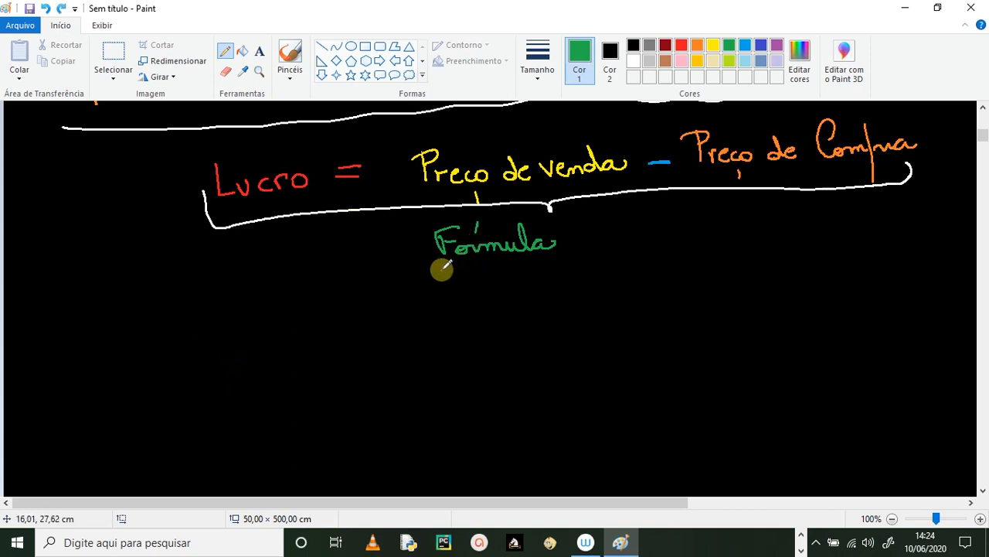
Redraw the green underline beneath "Fórmula" and draw a long white divider line across the canvas below it.
drag(443, 267, 577, 261)
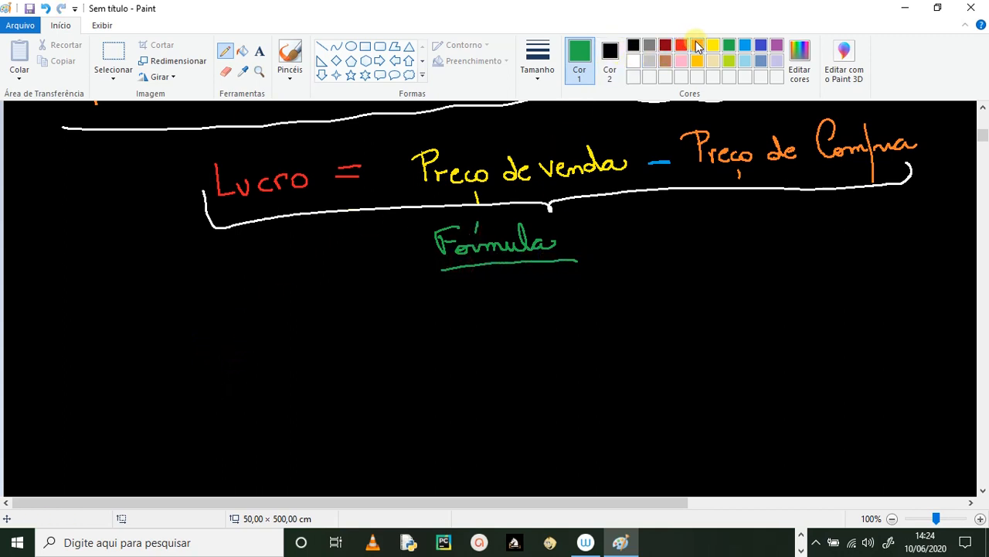
click(633, 61)
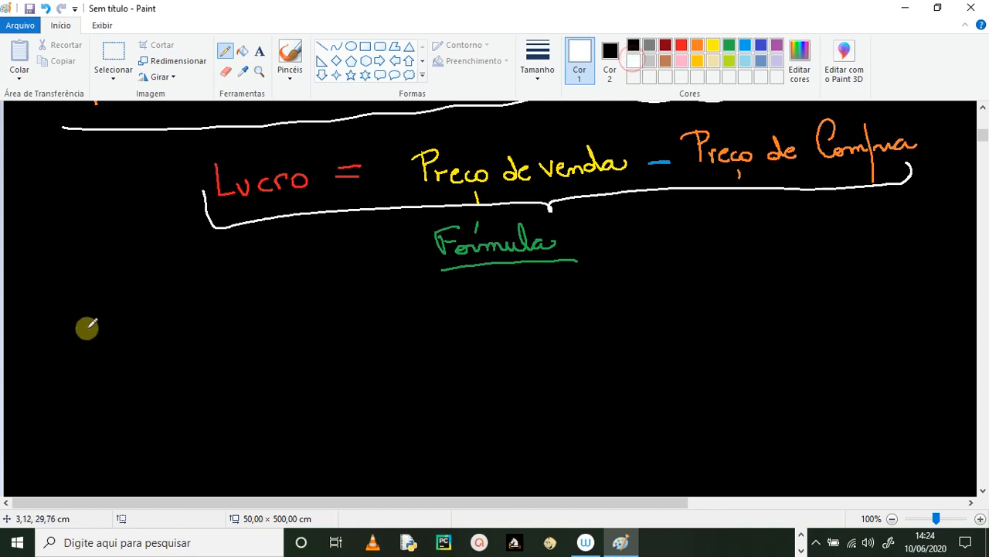
drag(81, 329, 926, 273)
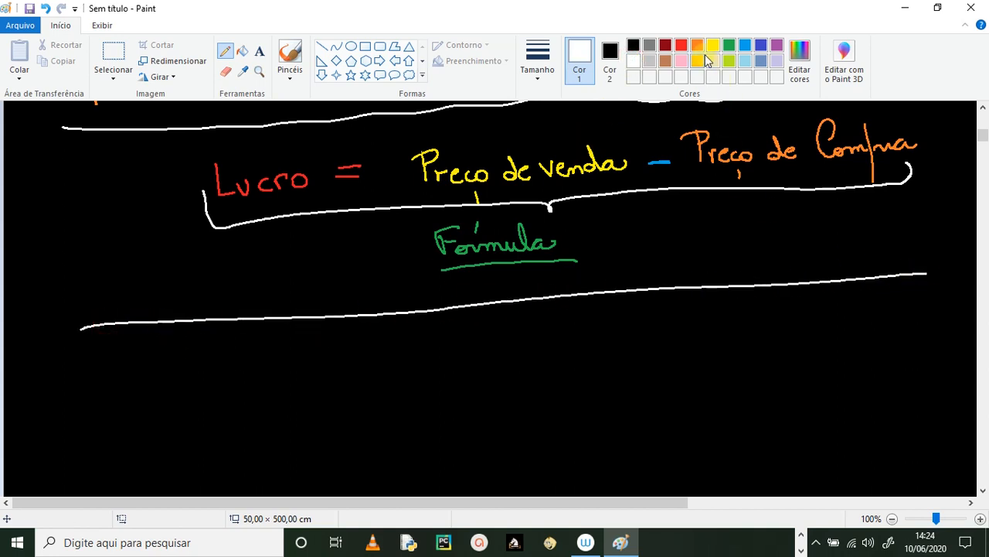
Handwrite the blue table headings "compra", "produto", "valor", "quantidade" and "subtotal" below the divider, separated by vertical column lines.
click(744, 45)
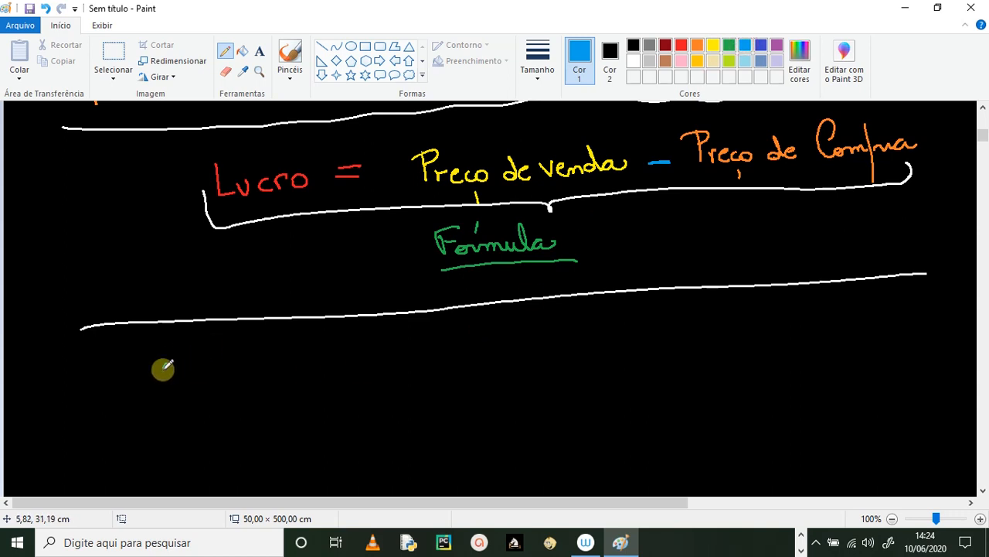
mouse_move(163, 368)
mouse_down()
mouse_move(204, 366)
mouse_move(225, 380)
mouse_move(222, 361)
mouse_move(240, 354)
mouse_move(272, 363)
mouse_move(311, 490)
mouse_up()
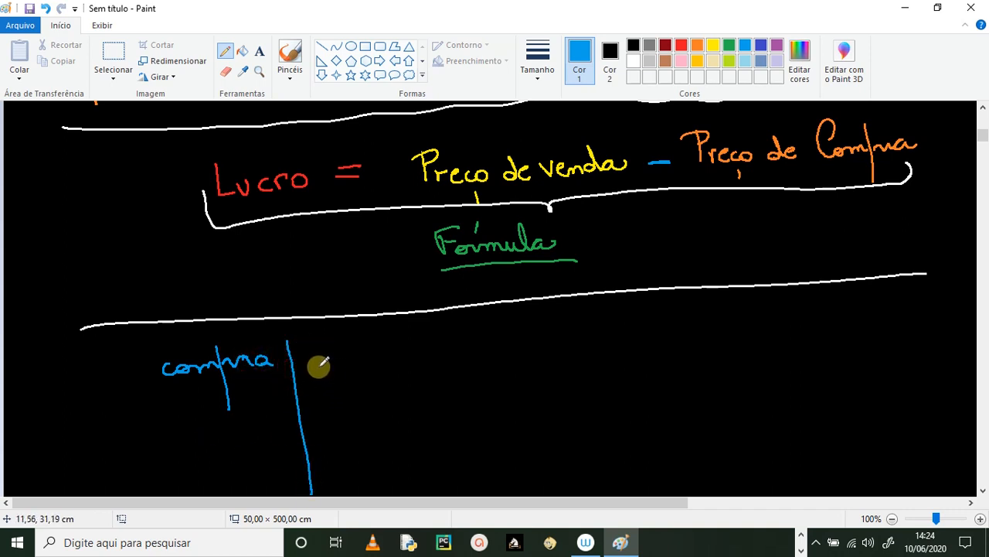
drag(318, 343, 332, 387)
mouse_move(324, 360)
mouse_down()
mouse_move(393, 338)
mouse_move(416, 346)
mouse_move(451, 394)
mouse_move(466, 486)
mouse_up()
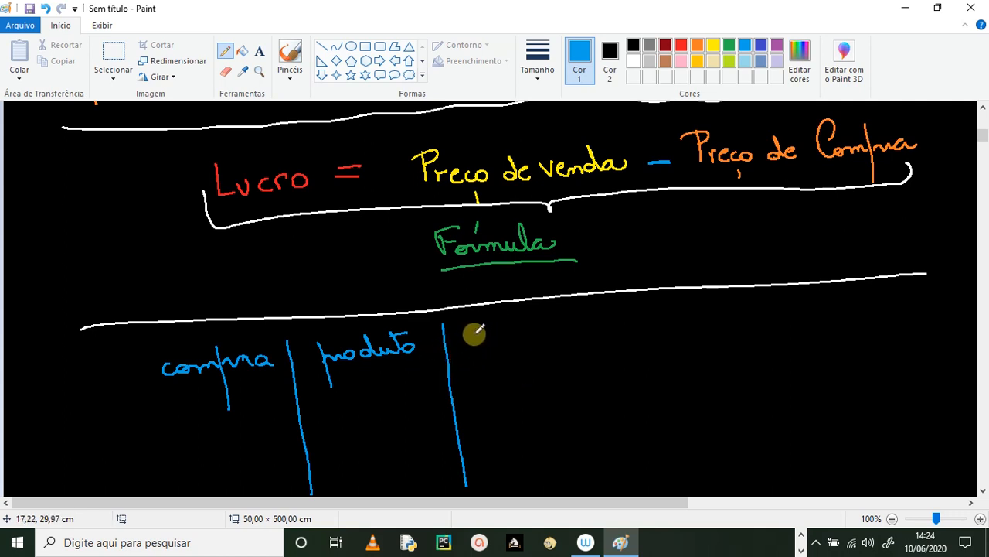
mouse_move(466, 333)
mouse_down()
mouse_move(490, 331)
mouse_move(499, 317)
mouse_move(541, 328)
mouse_up()
drag(598, 312, 623, 475)
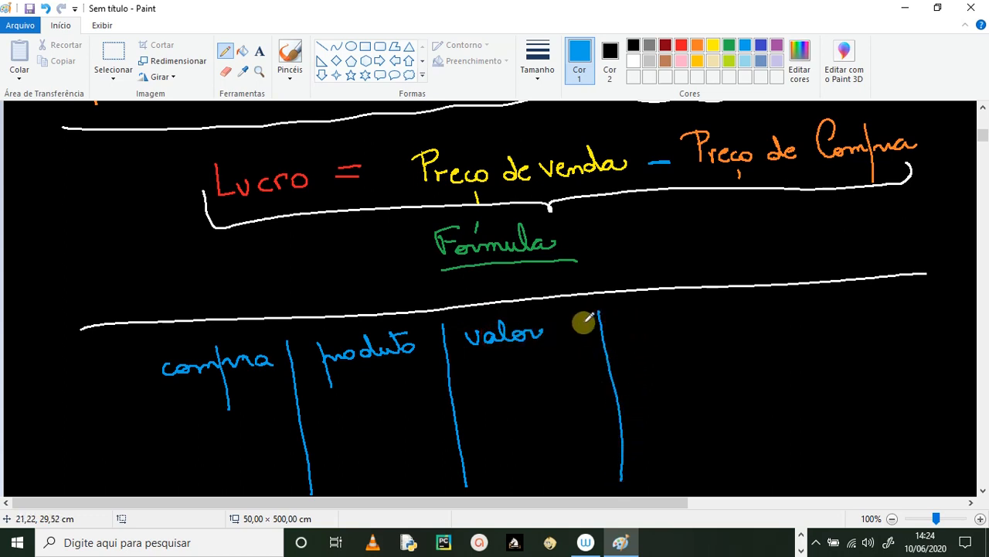
mouse_move(631, 319)
mouse_down()
mouse_move(716, 312)
mouse_move(720, 302)
mouse_move(778, 312)
mouse_move(791, 338)
mouse_move(807, 491)
mouse_up()
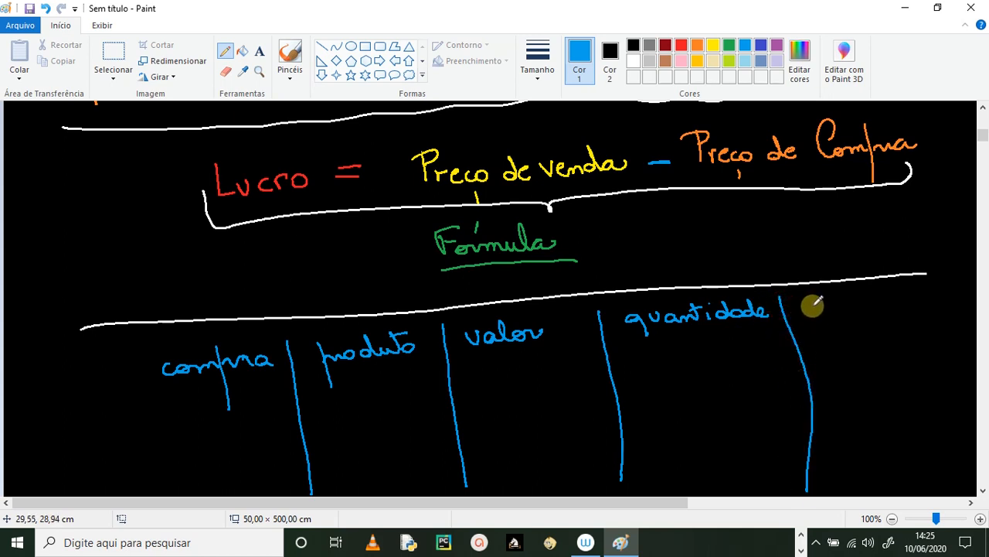
mouse_move(829, 309)
mouse_down()
mouse_move(839, 312)
mouse_move(848, 289)
mouse_move(863, 307)
mouse_move(878, 289)
mouse_move(889, 307)
mouse_move(925, 306)
mouse_up()
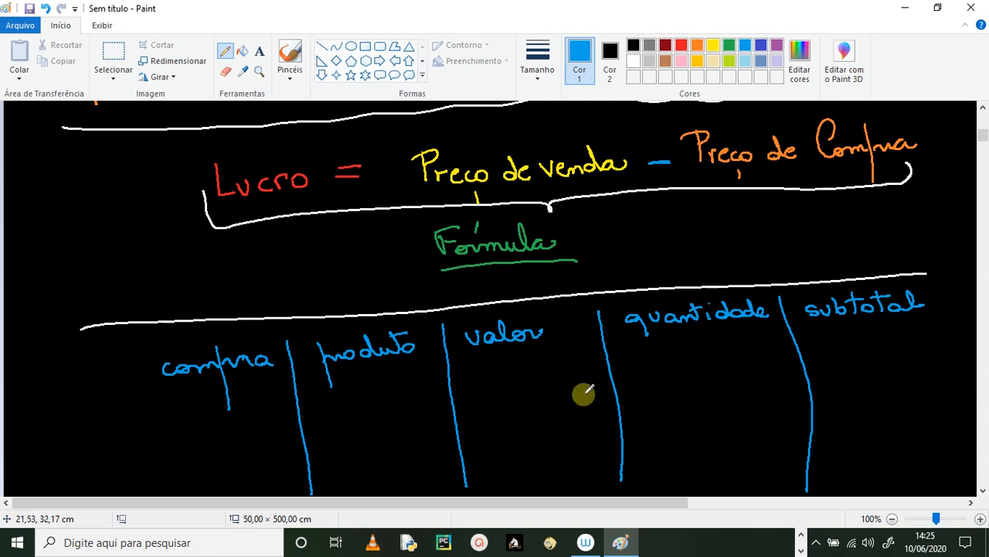
Draw four orange horizontal lines across the table columns to form the rows beneath the headings.
click(699, 47)
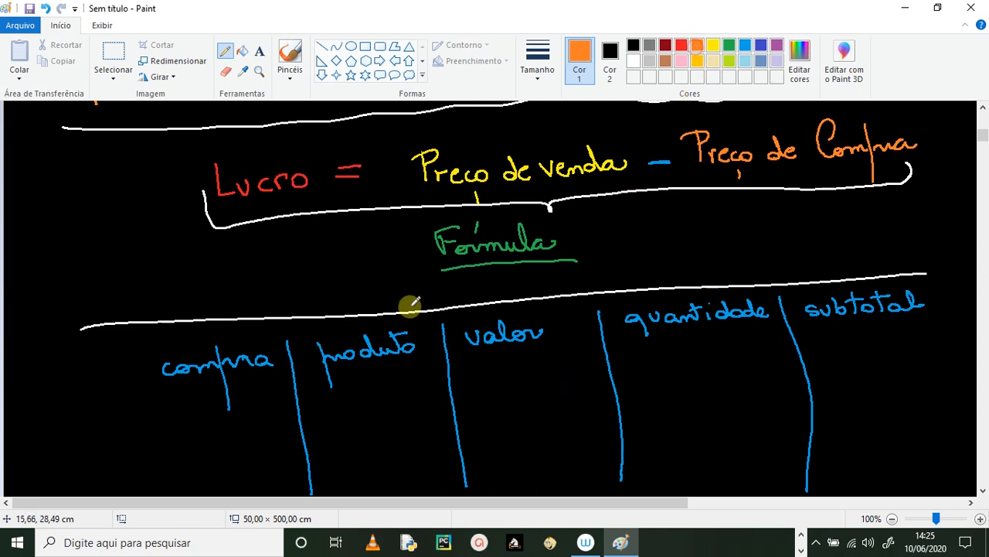
mouse_move(170, 390)
mouse_down()
mouse_move(397, 358)
mouse_move(910, 328)
mouse_up()
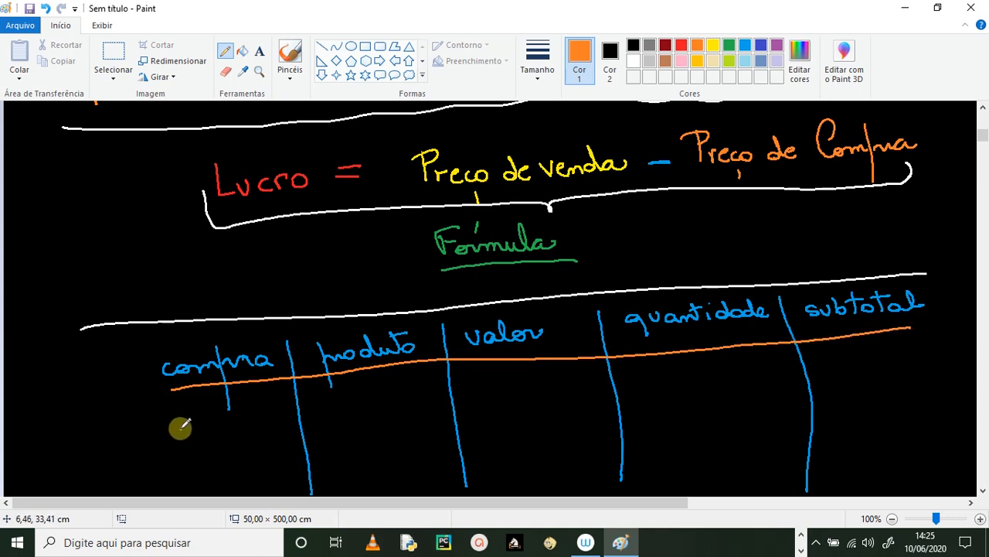
mouse_move(181, 427)
mouse_down()
mouse_move(367, 406)
mouse_move(920, 382)
mouse_up()
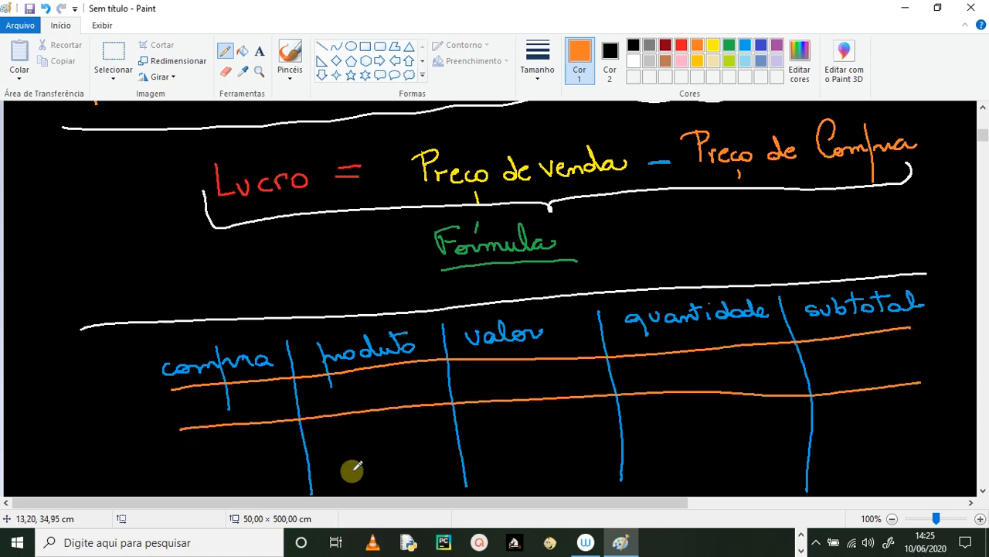
mouse_move(186, 461)
mouse_down()
mouse_move(729, 420)
mouse_move(916, 427)
mouse_up()
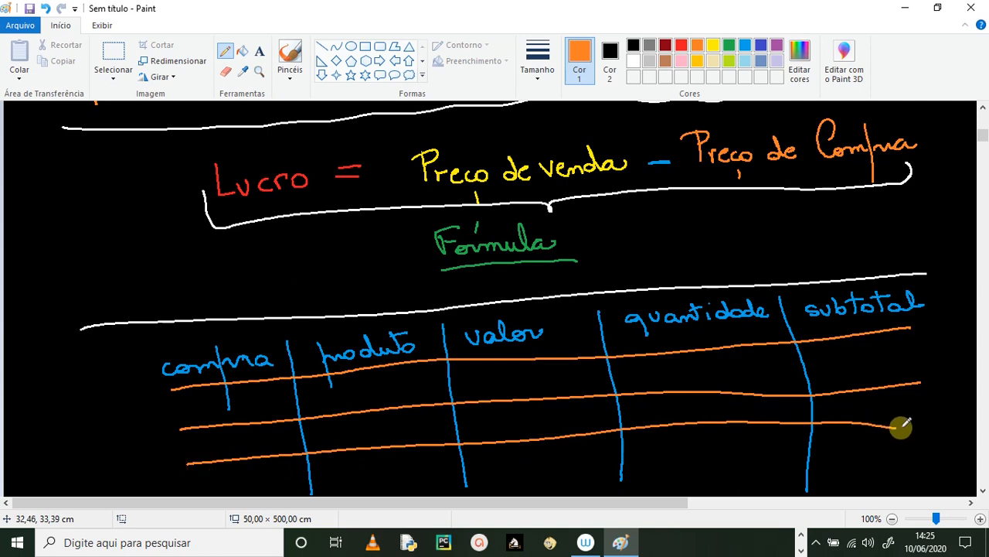
mouse_move(205, 489)
mouse_down()
mouse_move(331, 474)
mouse_move(778, 461)
mouse_move(940, 470)
mouse_up()
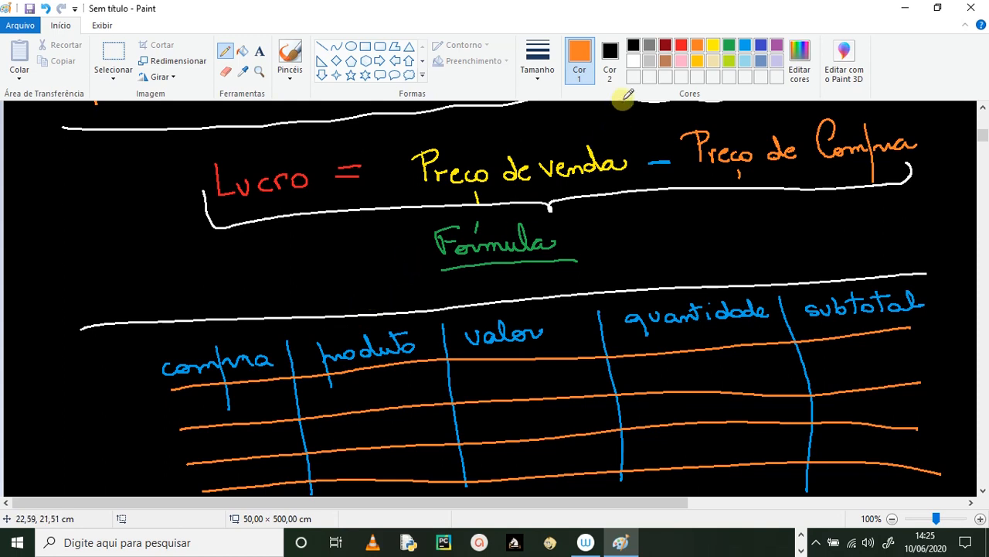
In red, number the purchases 1 and 2 and fill the first row with "martelo", 25,00 and quantity 3.
click(681, 47)
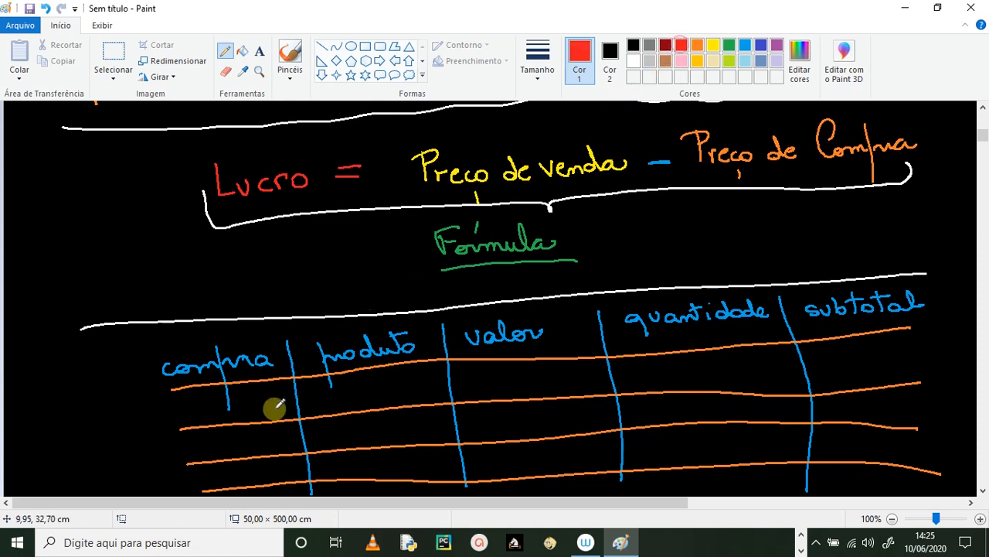
drag(245, 399, 255, 409)
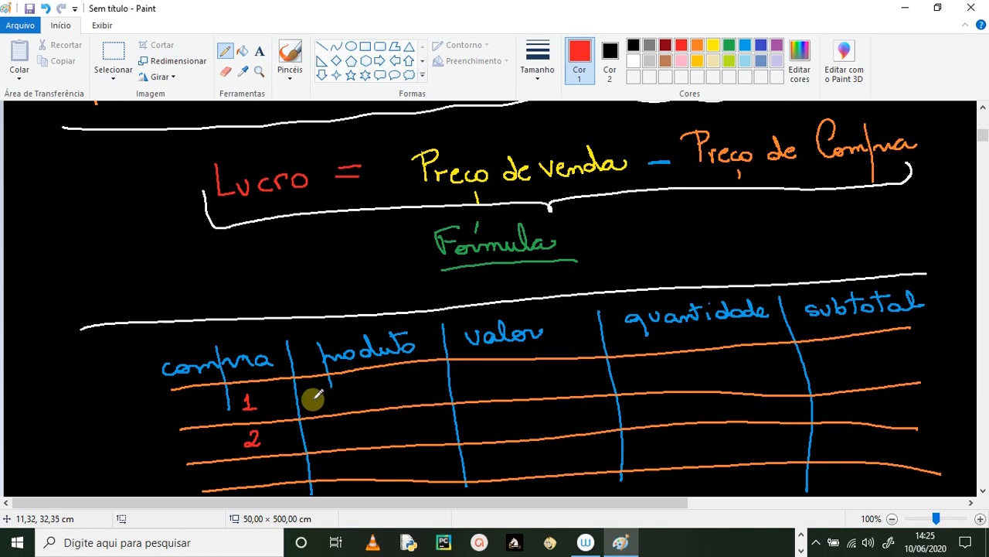
drag(320, 400, 402, 384)
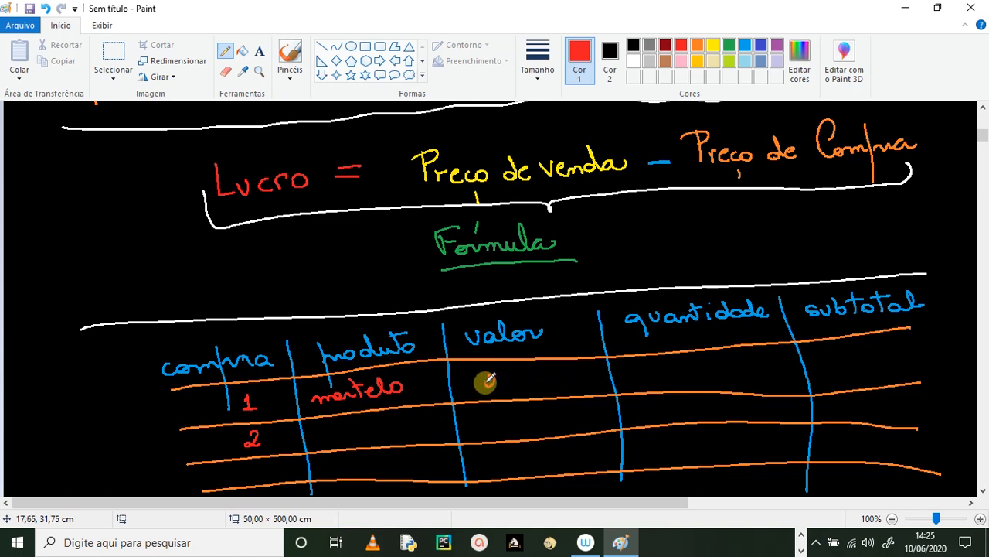
drag(485, 382, 547, 375)
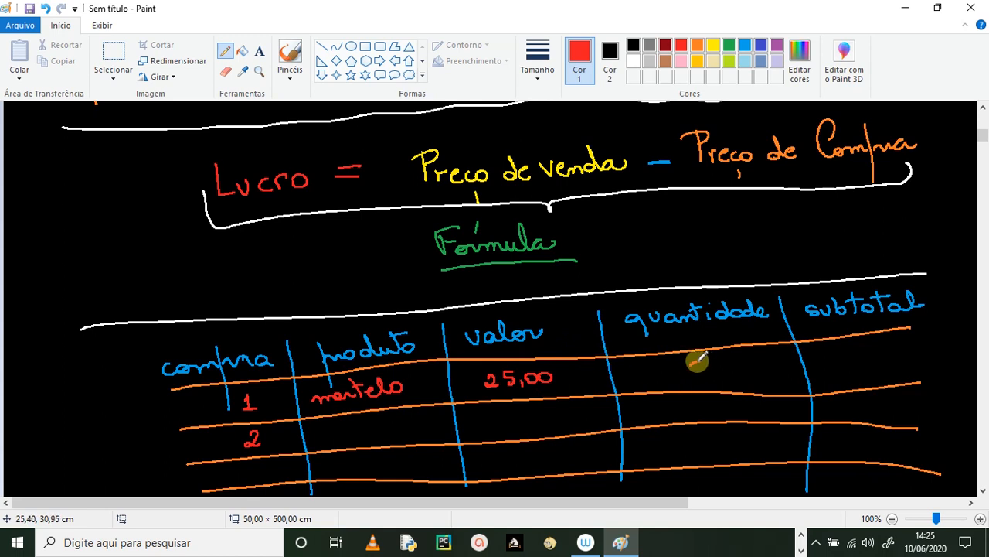
drag(692, 363, 689, 375)
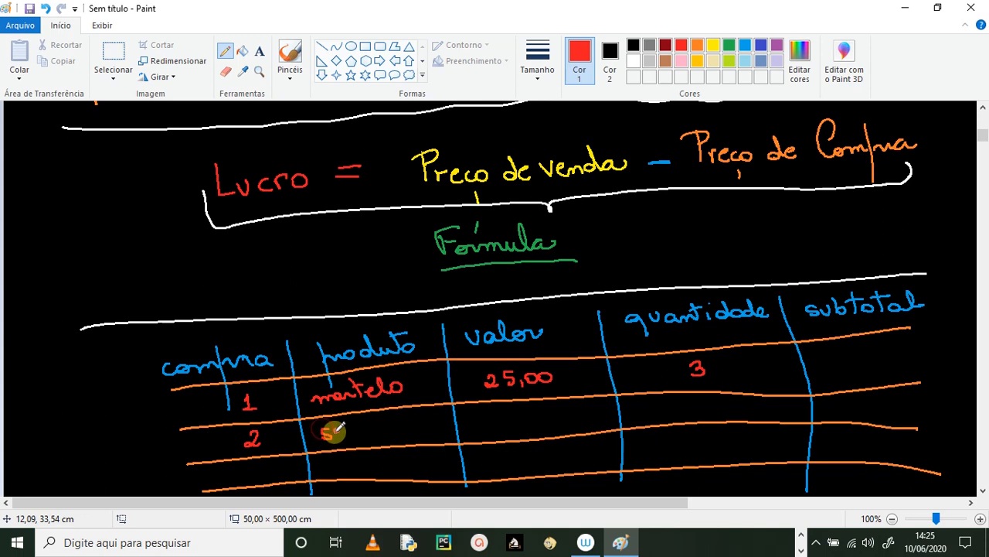
Fill the second row in red with "serrote", 30,00 and quantity 4, and write "TOTAL" in yellow beneath the quantities.
mouse_move(354, 427)
mouse_down()
mouse_move(371, 433)
mouse_move(391, 409)
mouse_move(400, 427)
mouse_up()
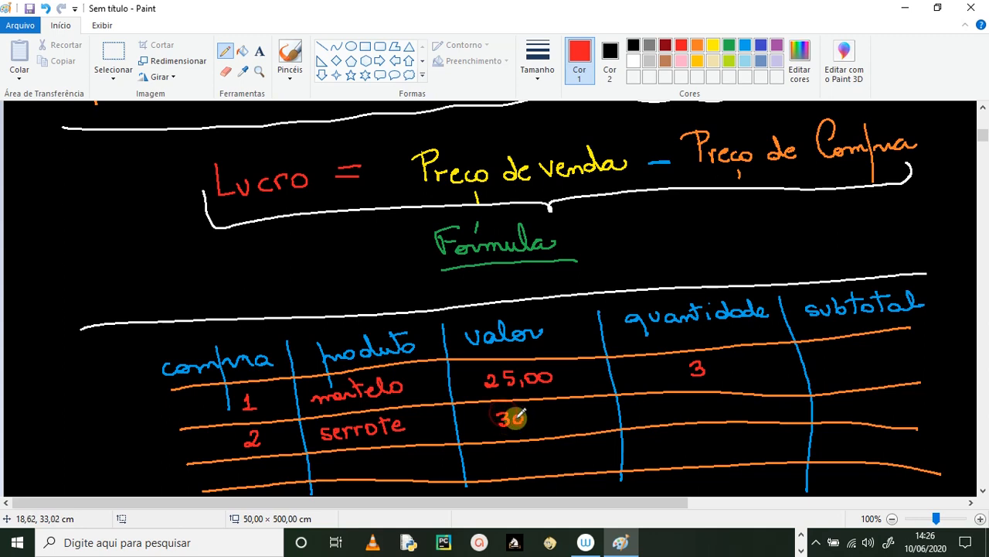
drag(532, 417, 556, 413)
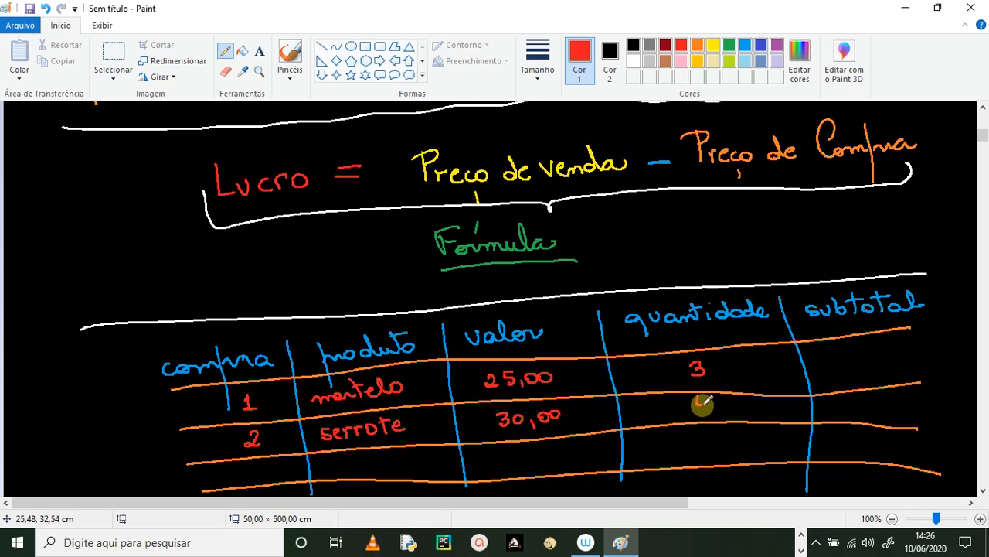
drag(700, 398, 710, 408)
drag(705, 397, 705, 415)
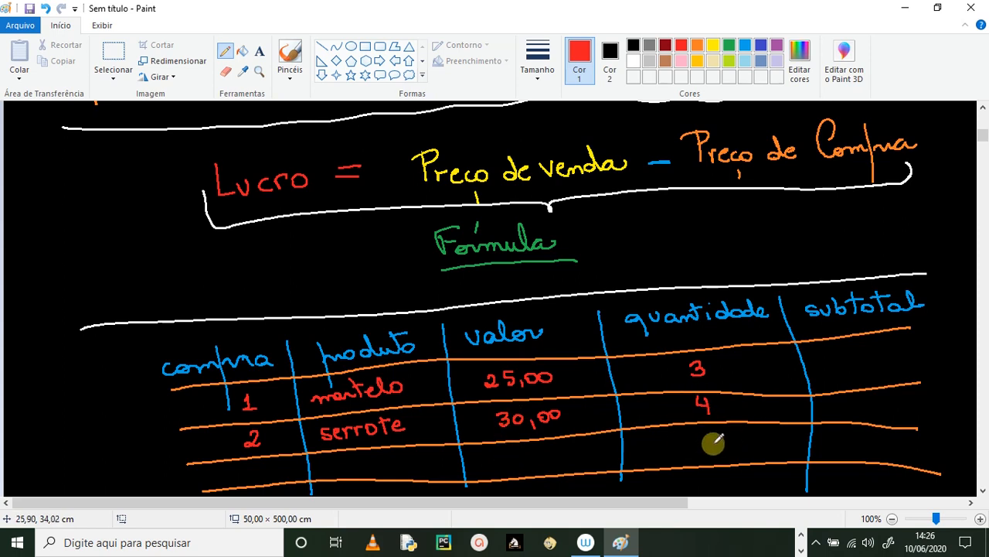
click(713, 48)
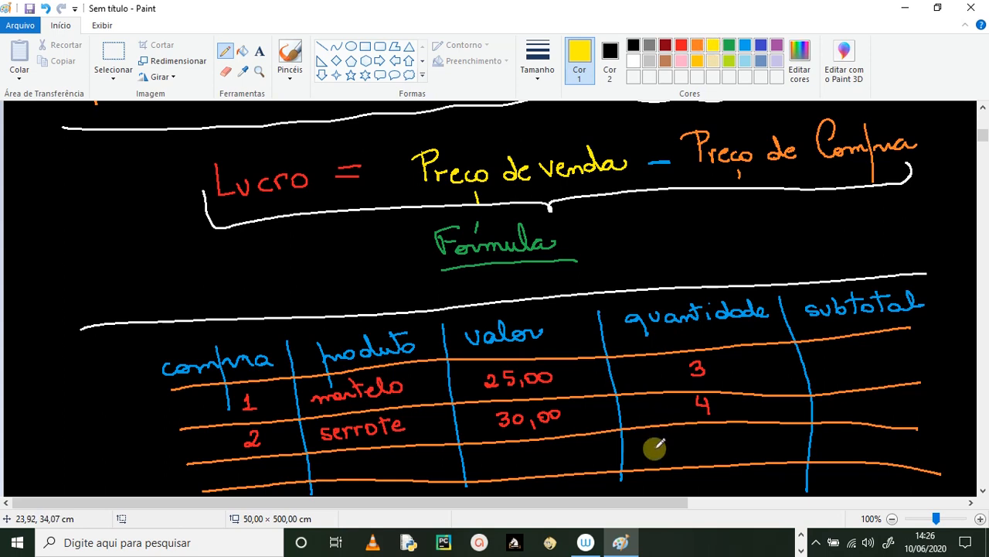
mouse_move(665, 437)
mouse_down()
mouse_move(654, 439)
mouse_move(725, 454)
mouse_up()
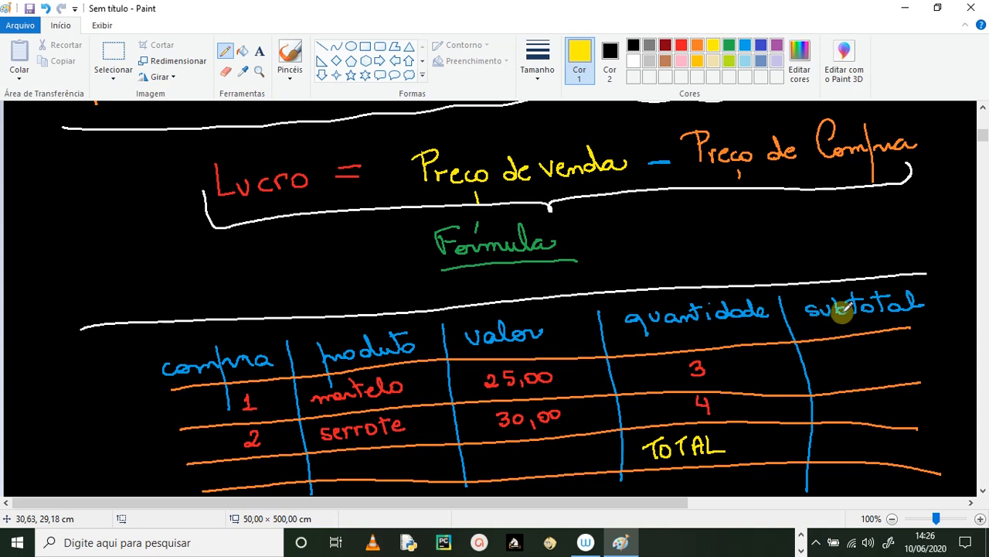
Handwrite the formula "subtotal = quantidade . valor" in yellow below the table and underline it in green.
click(983, 490)
click(982, 490)
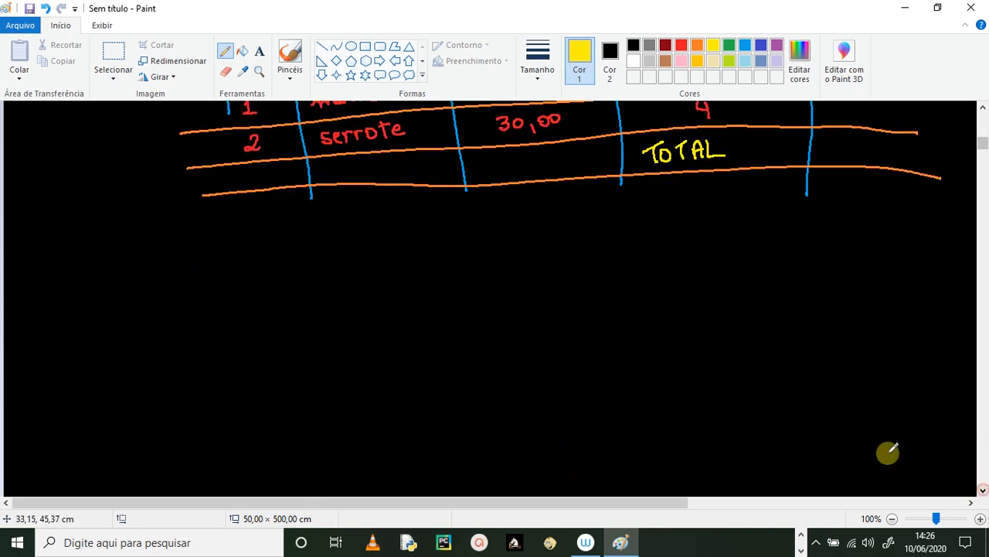
click(982, 108)
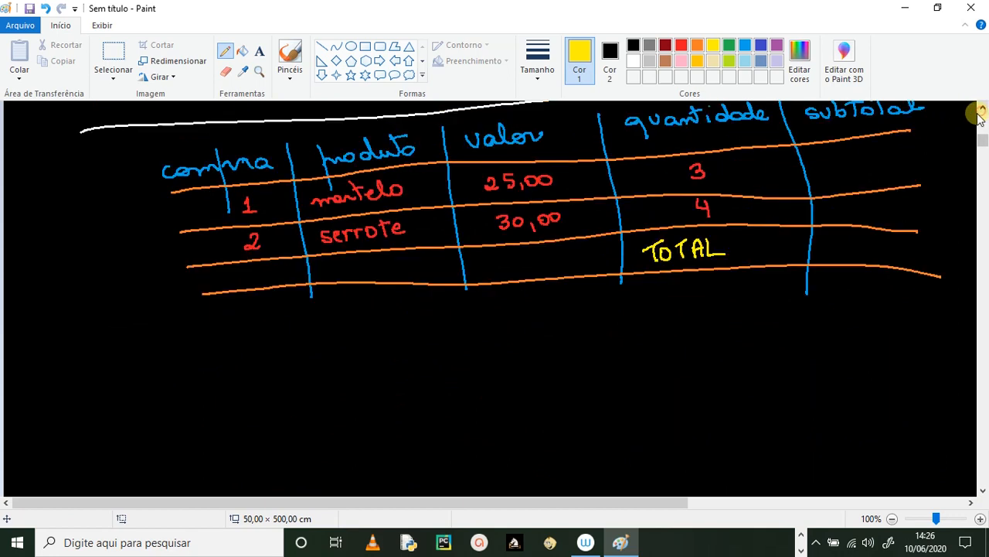
click(982, 109)
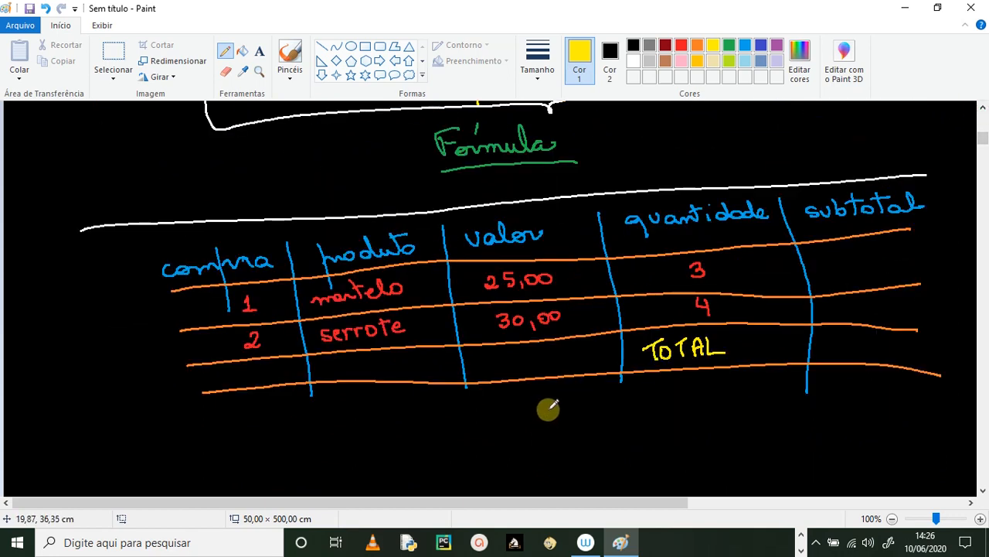
click(698, 59)
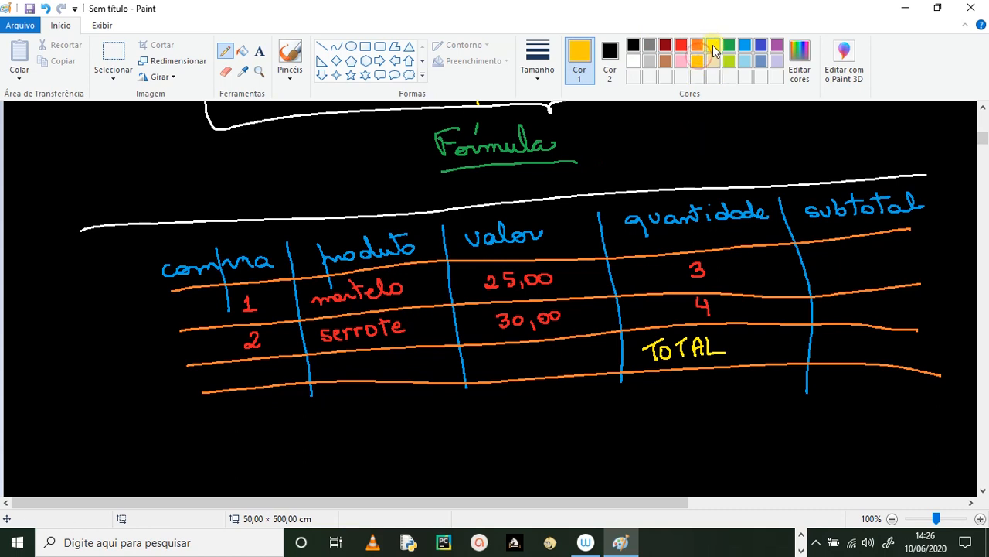
click(713, 47)
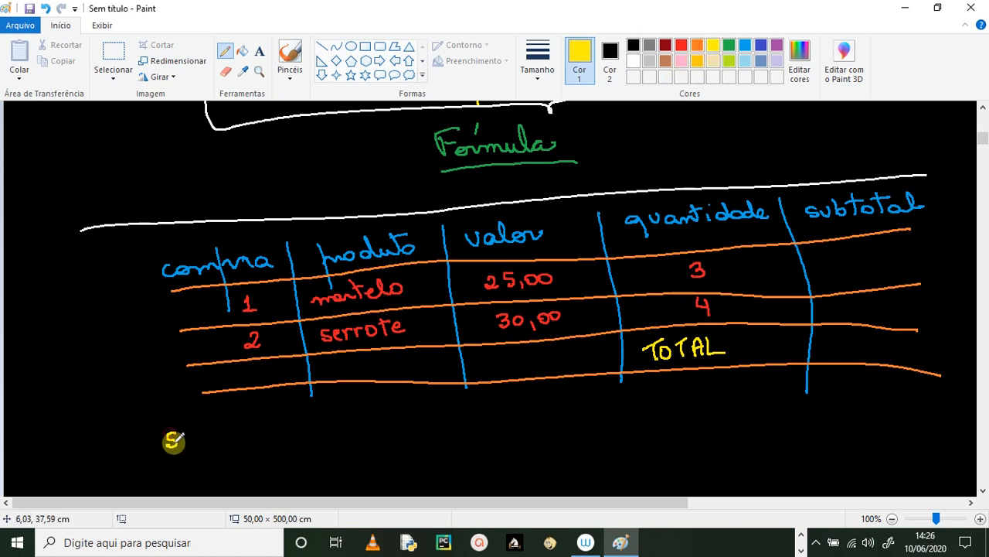
mouse_move(180, 437)
mouse_down()
mouse_move(232, 424)
mouse_move(277, 438)
mouse_move(307, 423)
mouse_up()
drag(289, 437, 309, 433)
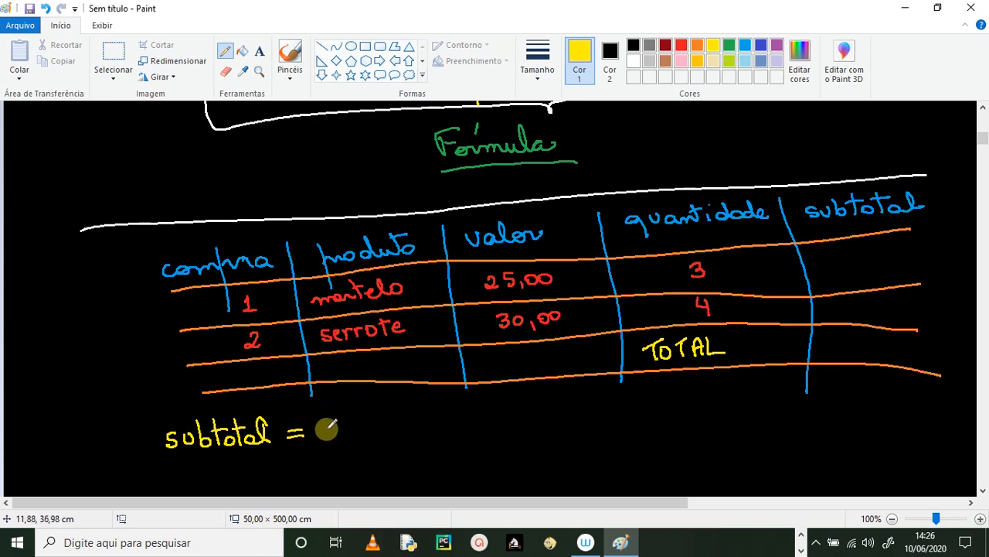
mouse_move(331, 431)
mouse_down()
mouse_move(340, 437)
mouse_move(386, 404)
mouse_move(466, 421)
mouse_up()
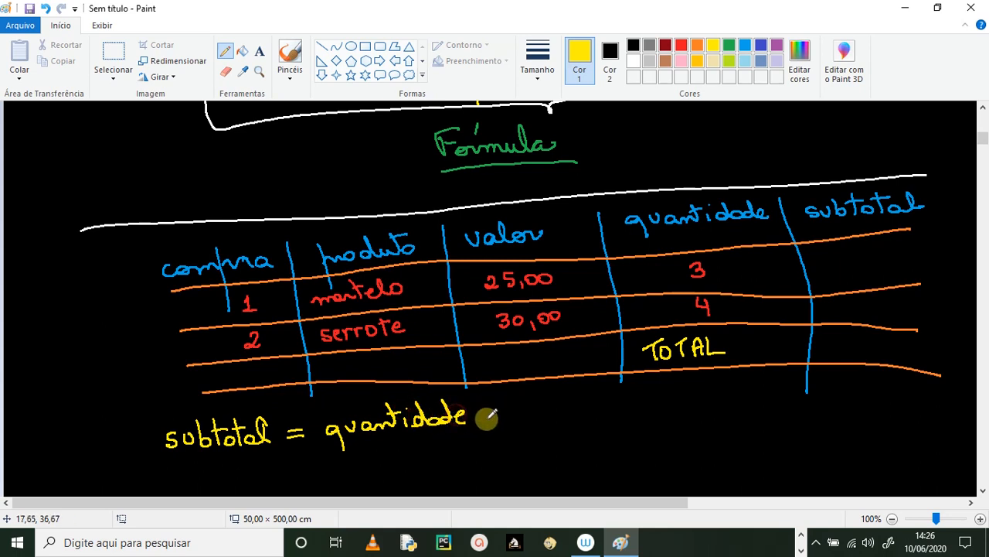
click(483, 419)
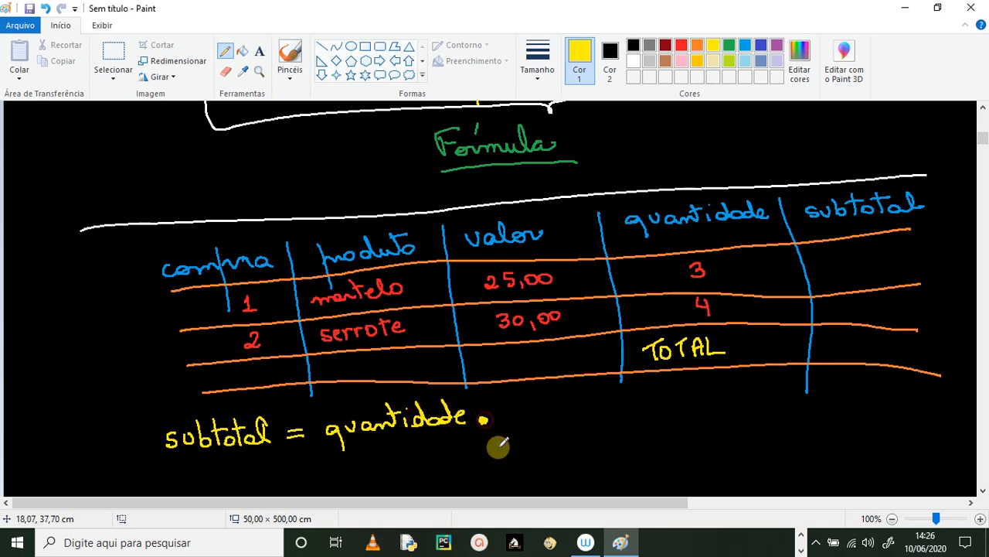
mouse_move(515, 418)
mouse_down()
mouse_move(545, 391)
mouse_move(564, 408)
mouse_move(587, 409)
mouse_up()
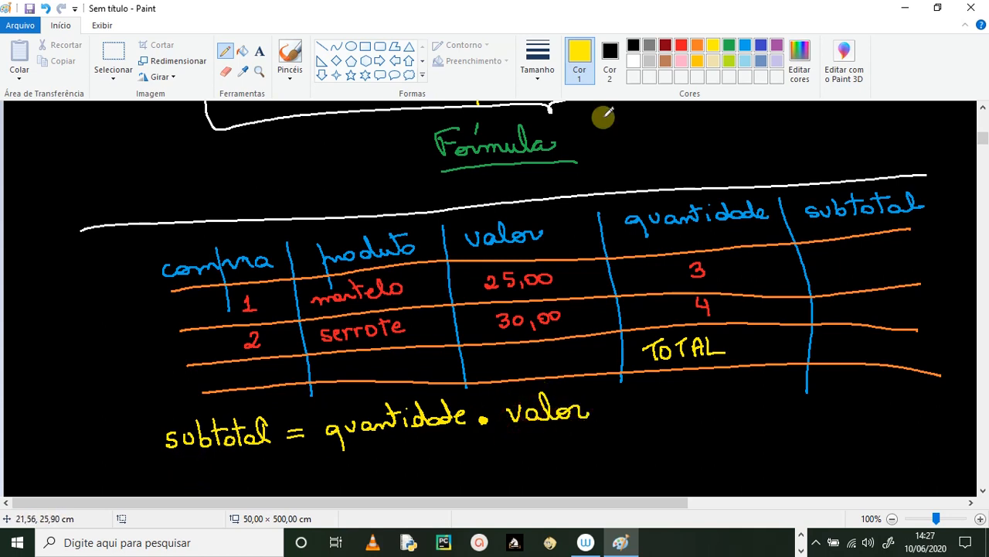
click(727, 46)
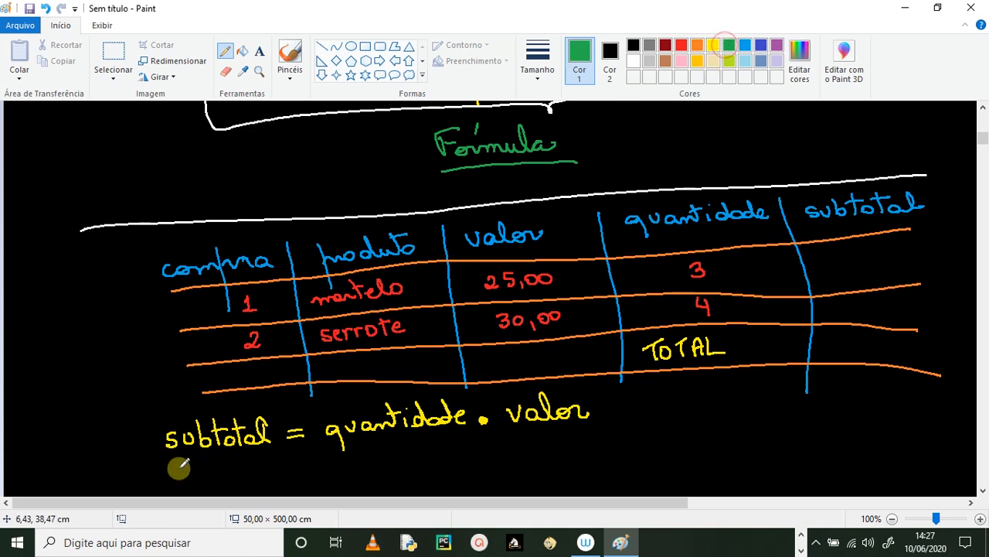
drag(177, 466, 592, 438)
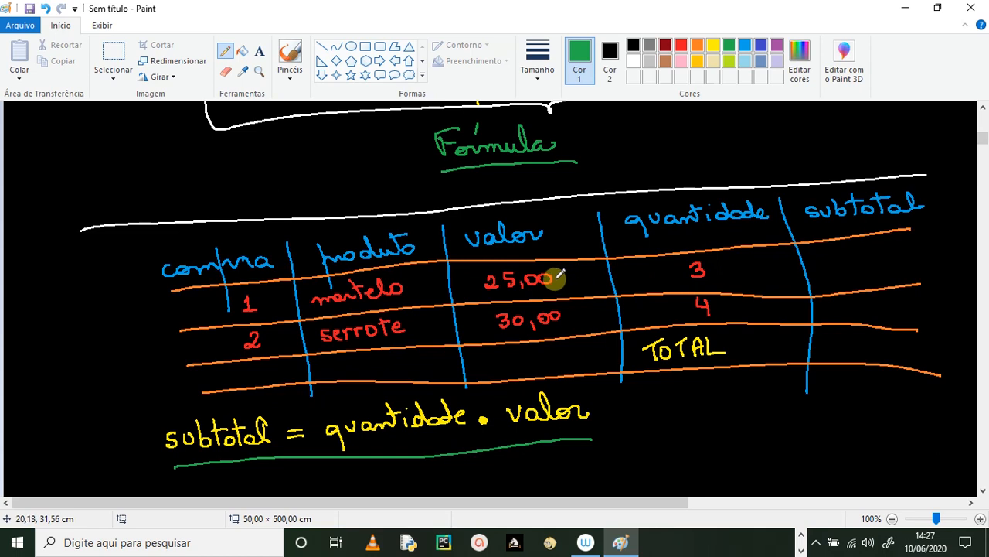
Write the subtotals 75,00 for martelo and 120,00 for serrote in green in the subtotal column.
drag(829, 260, 868, 266)
mouse_move(871, 264)
mouse_down()
mouse_move(870, 272)
mouse_move(887, 263)
mouse_up()
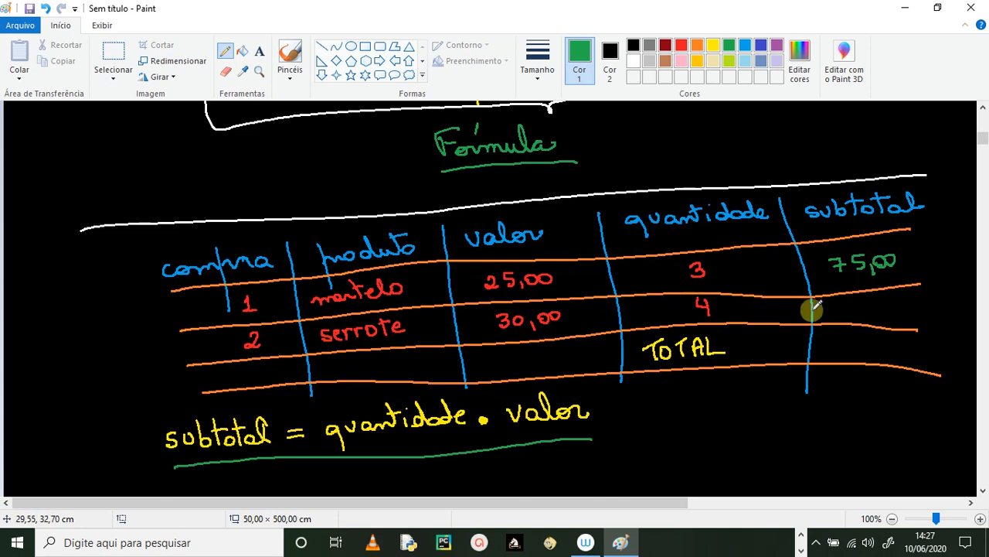
mouse_move(825, 304)
mouse_down()
mouse_move(831, 317)
mouse_move(864, 306)
mouse_move(874, 319)
mouse_up()
drag(885, 304, 896, 308)
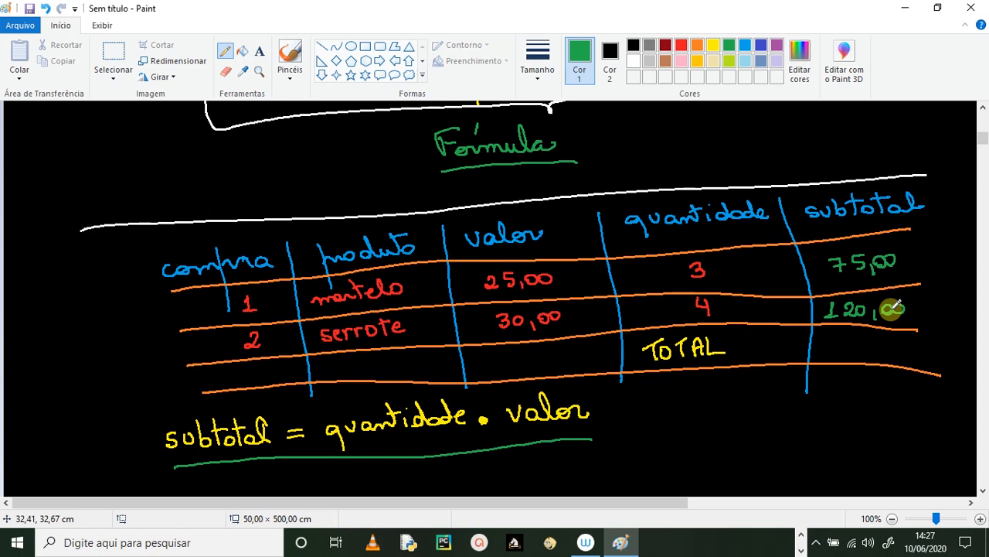
Write the total 195,00 in purple in the subtotal column of the TOTAL row.
click(777, 45)
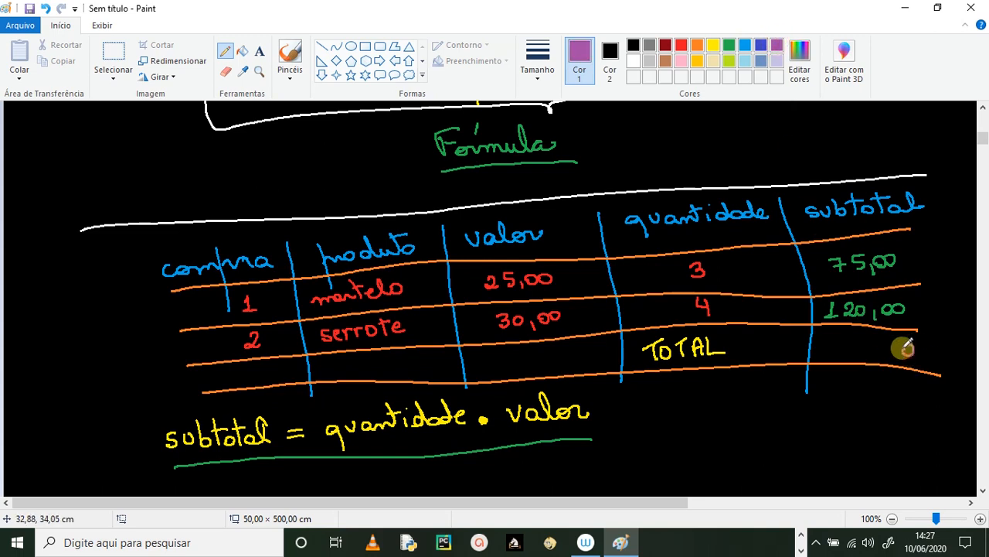
drag(902, 348, 907, 346)
mouse_move(897, 347)
mouse_down()
mouse_move(898, 355)
mouse_move(897, 346)
mouse_up()
mouse_move(886, 359)
mouse_down()
mouse_move(885, 371)
mouse_move(869, 351)
mouse_move(842, 352)
mouse_up()
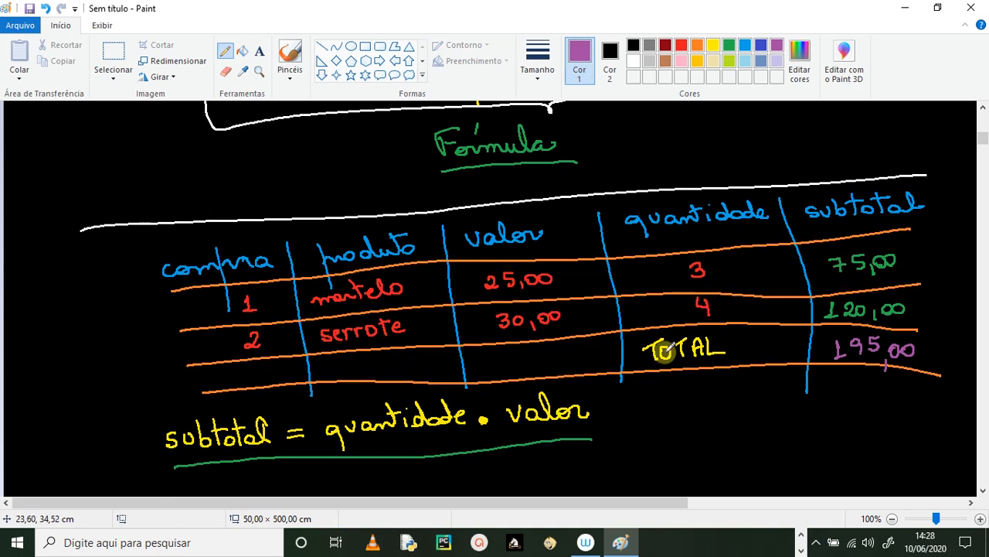
Review the profit formula and purchase table notes, and open the save dialog for the drawing.
click(983, 113)
click(983, 113)
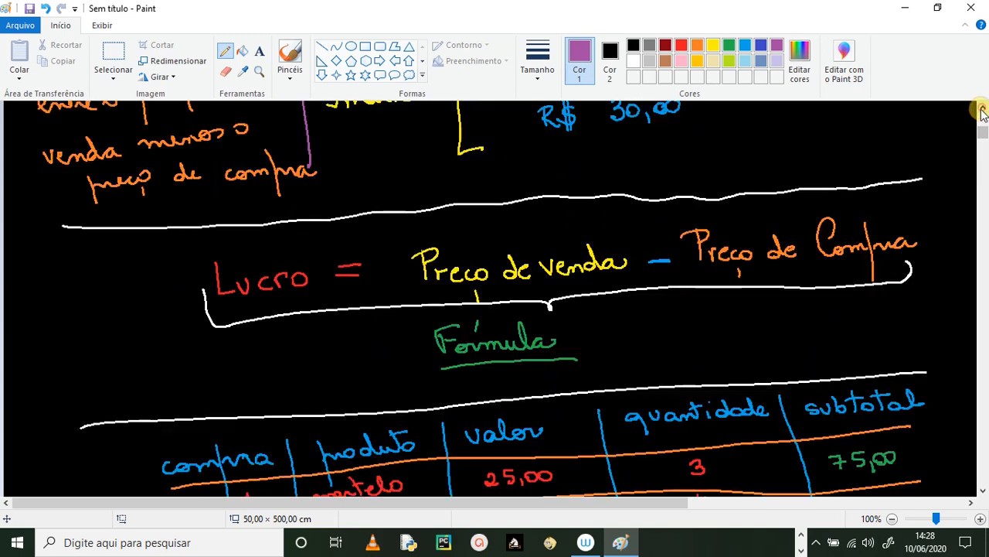
click(983, 113)
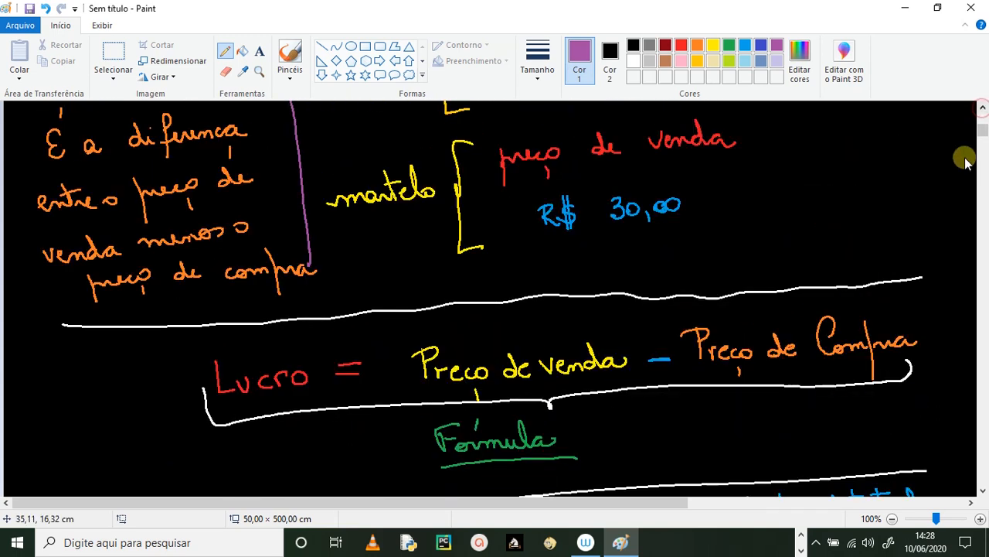
click(983, 492)
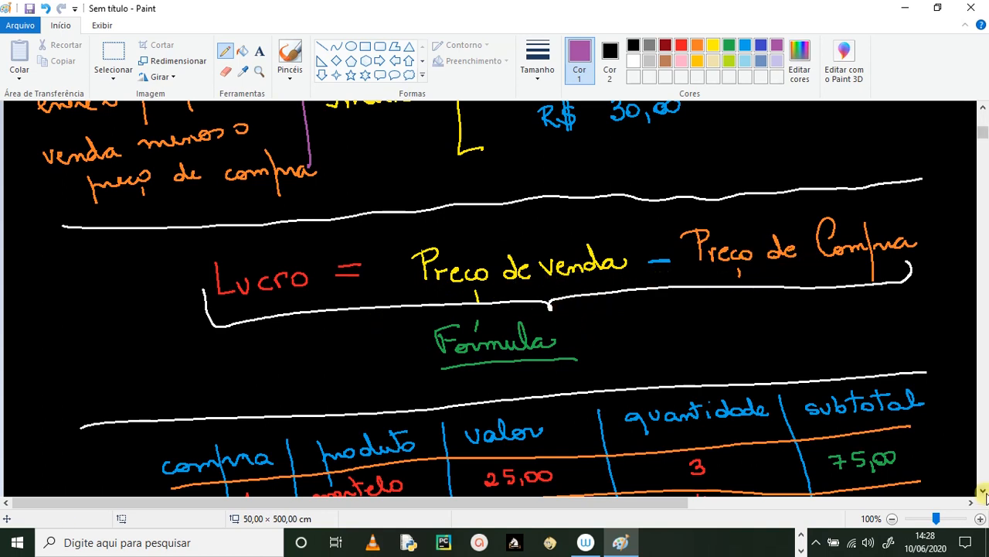
scroll(985, 492, down, 5)
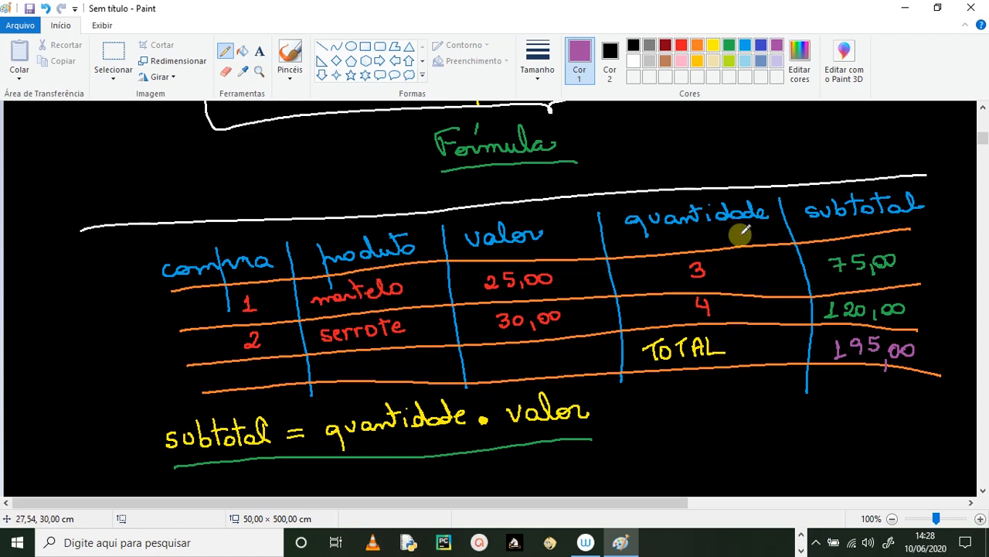
click(31, 9)
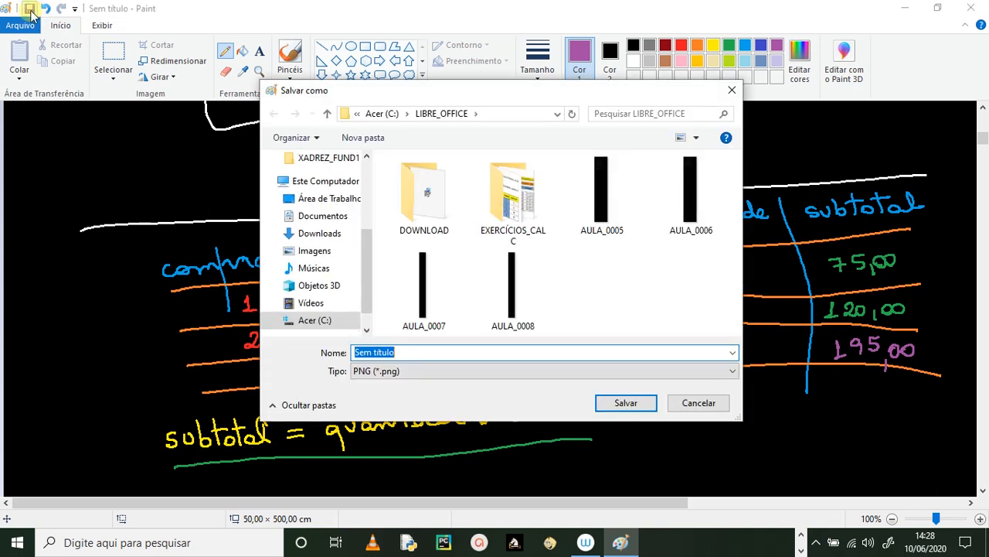
Switch to the LibreOffice start window and create a new Calc spreadsheet.
key(alt+Tab)
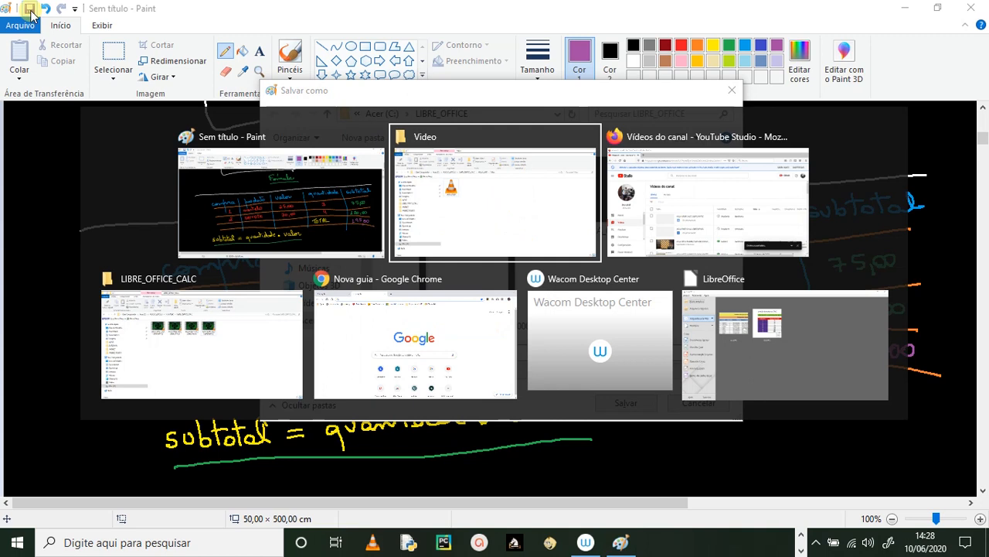
key(Tab)
key(Tab)
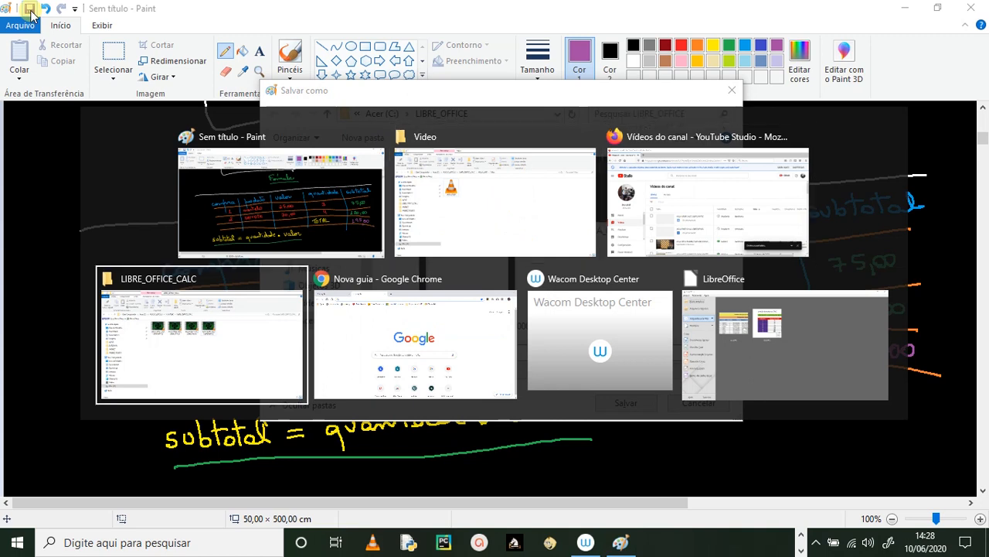
key(Tab)
key(Tab)
key(Tab)
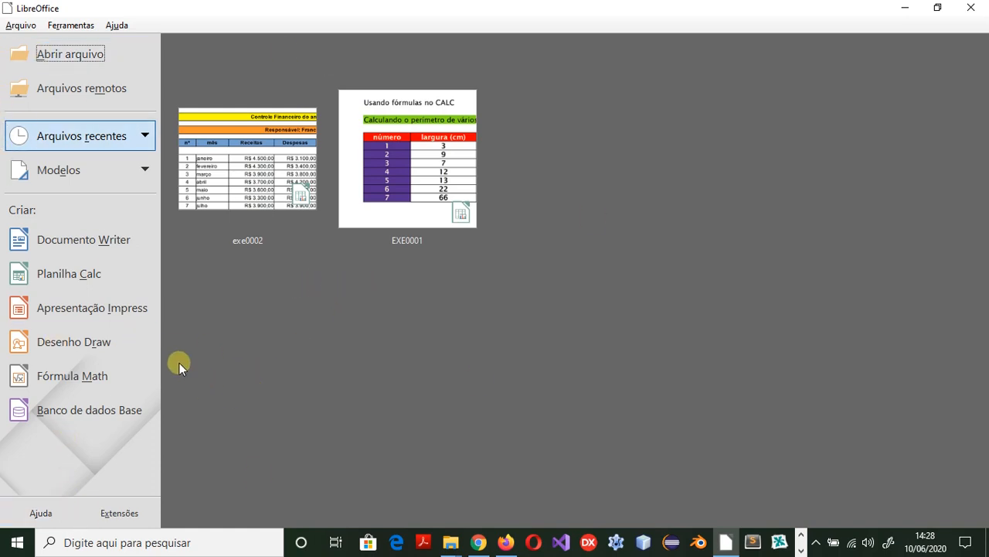
click(80, 279)
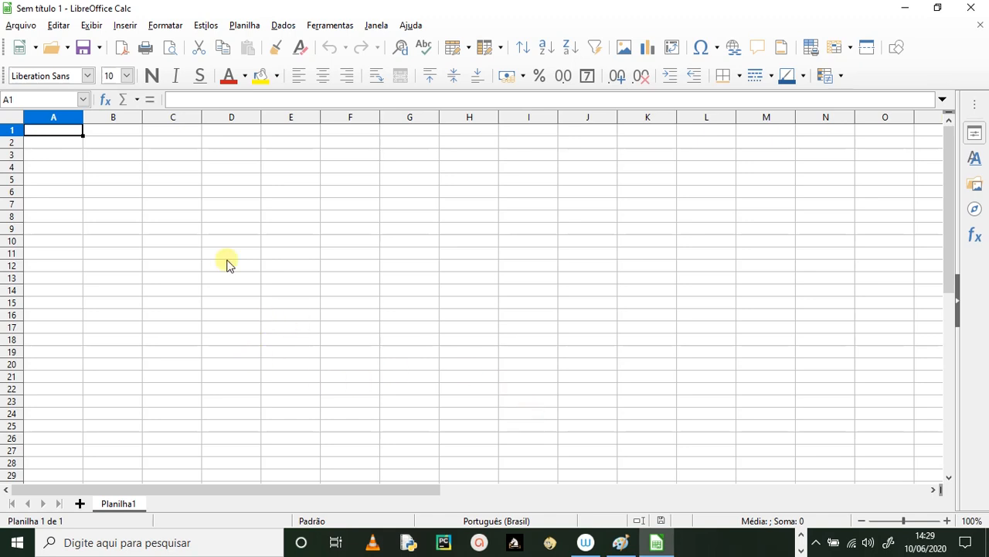
In the page style, set landscape orientation and 1 cm for the left, right, top and bottom page margins.
click(172, 25)
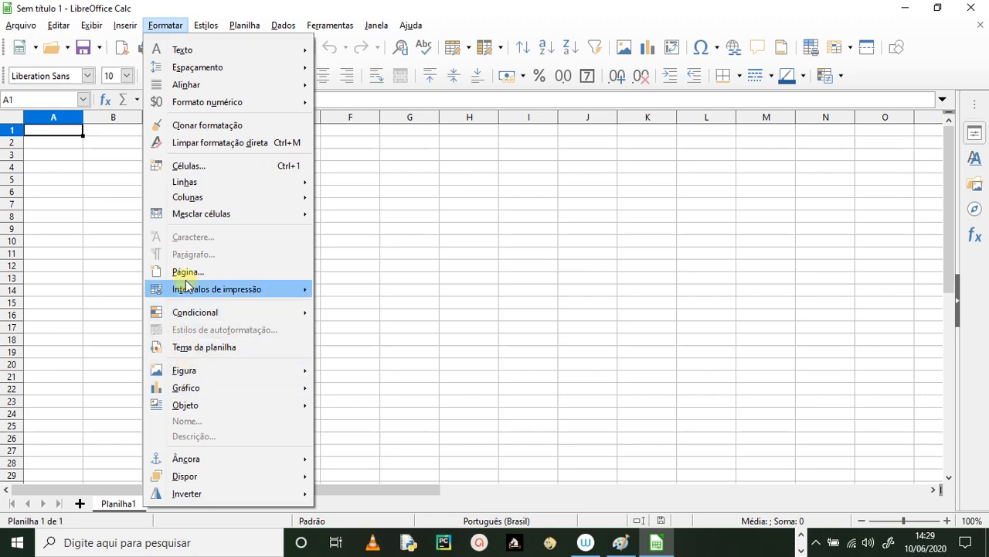
click(438, 275)
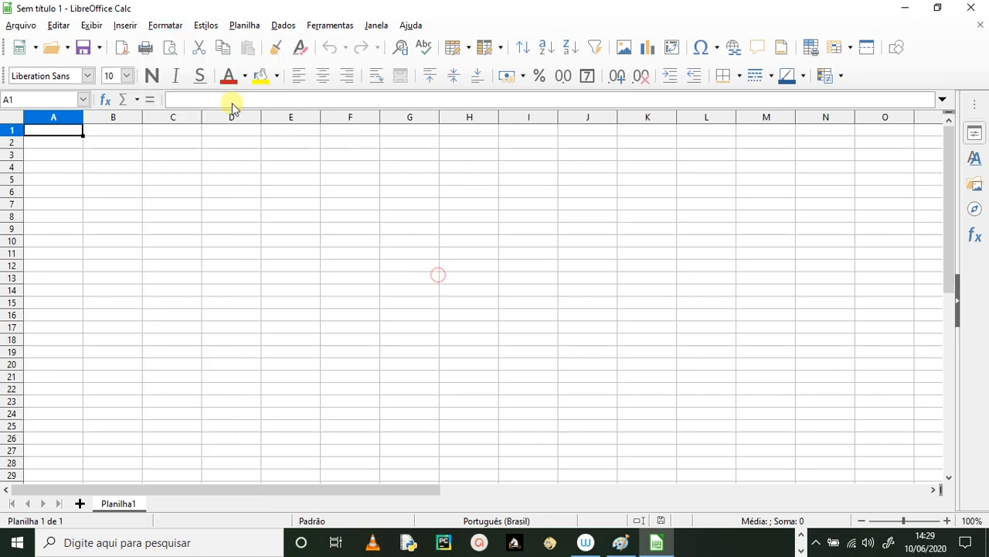
click(171, 25)
click(176, 272)
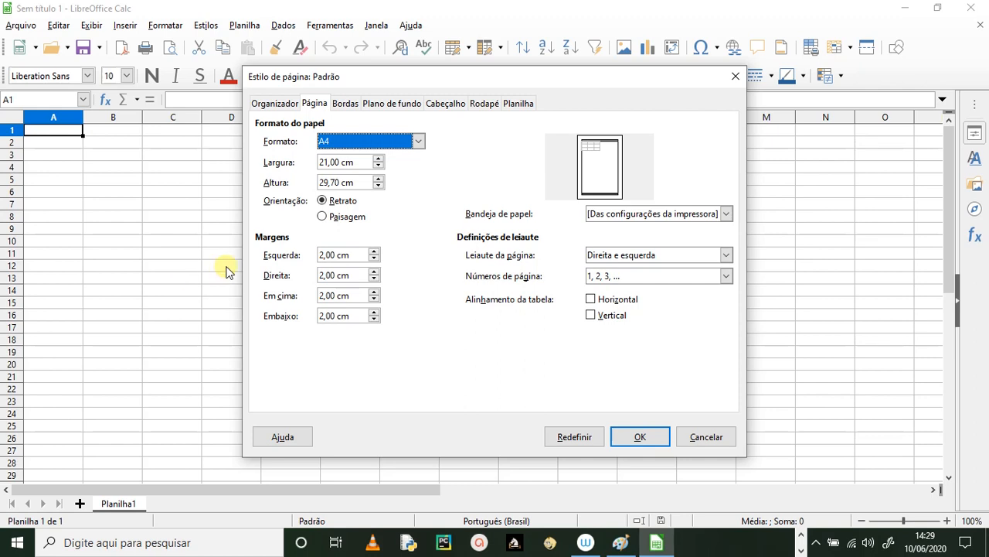
click(323, 217)
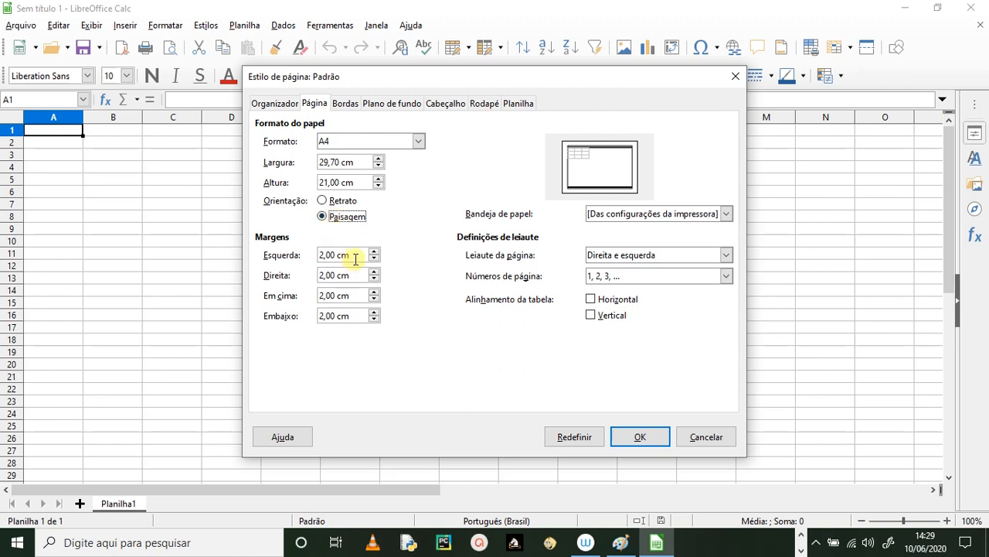
drag(354, 256, 311, 315)
text(111)
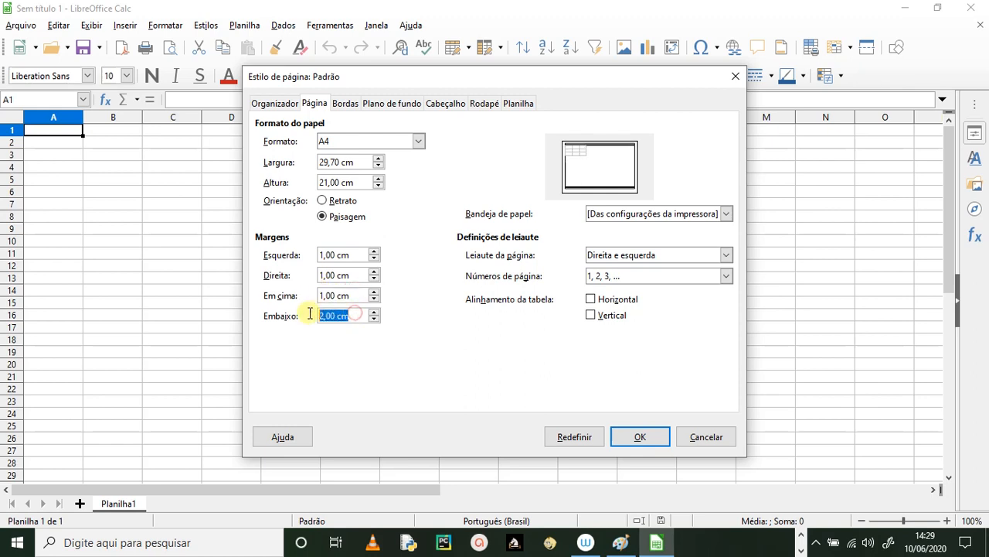
text(1)
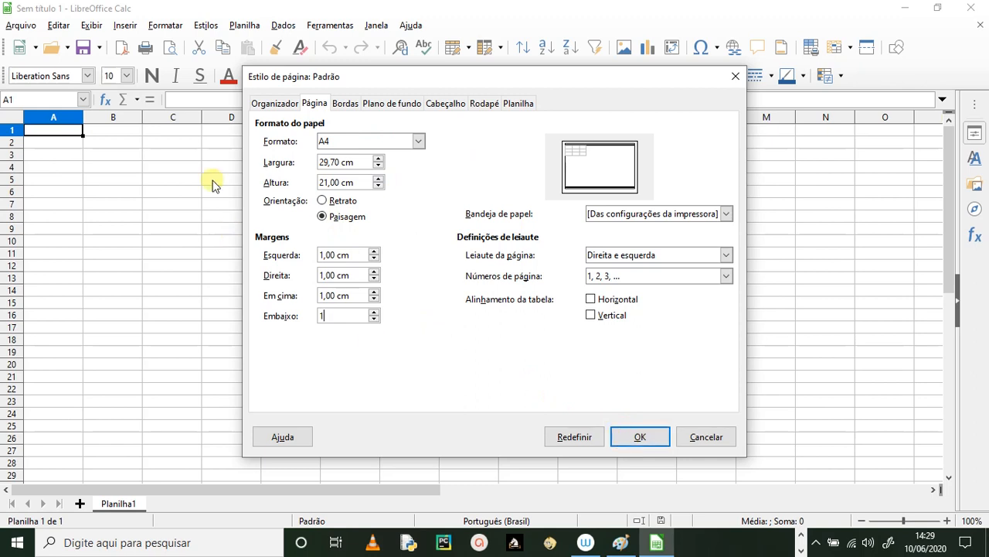
Enable both horizontal and vertical table alignment on the page and apply the page style.
click(591, 298)
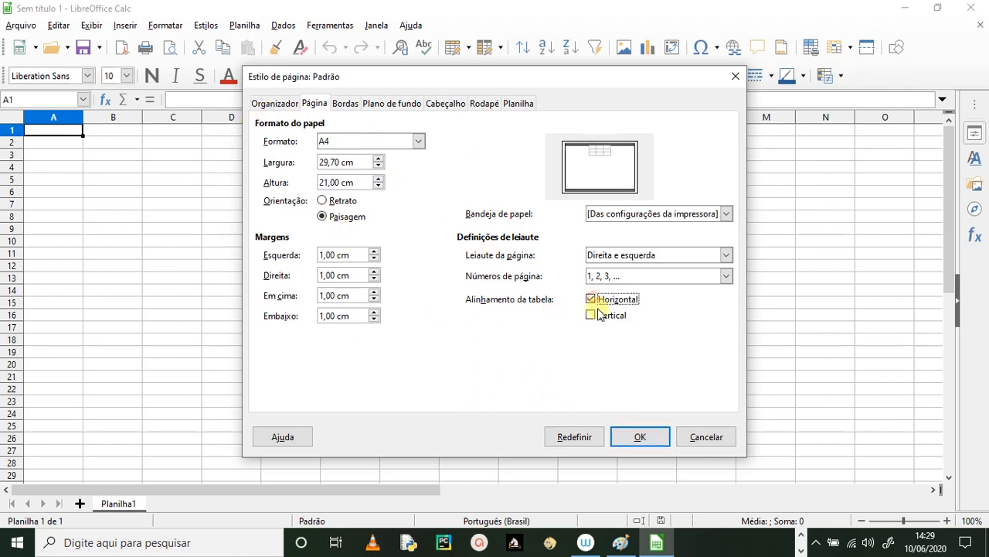
click(590, 314)
click(635, 437)
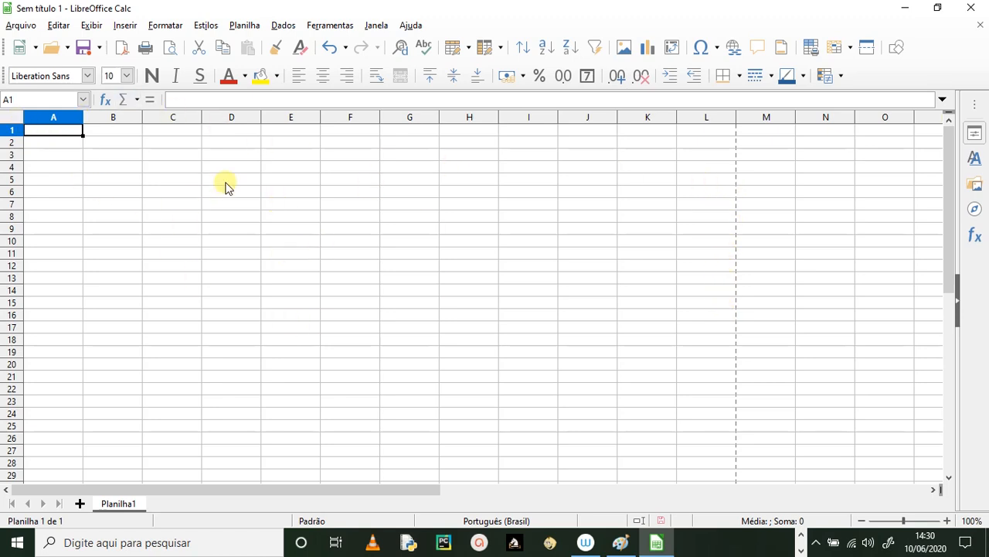
For the entire sheet, try to apply the Verdana font and set the font size to 14.
click(11, 118)
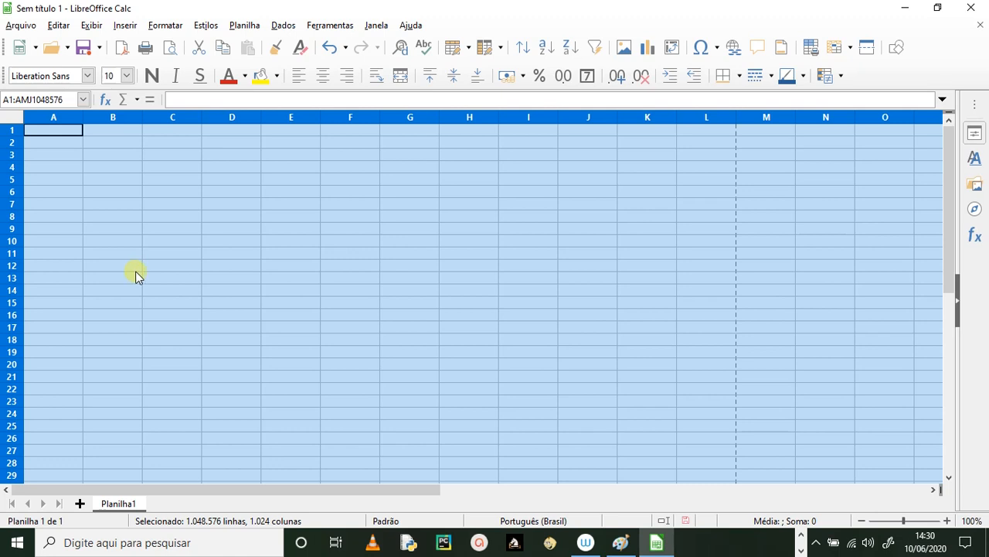
click(88, 75)
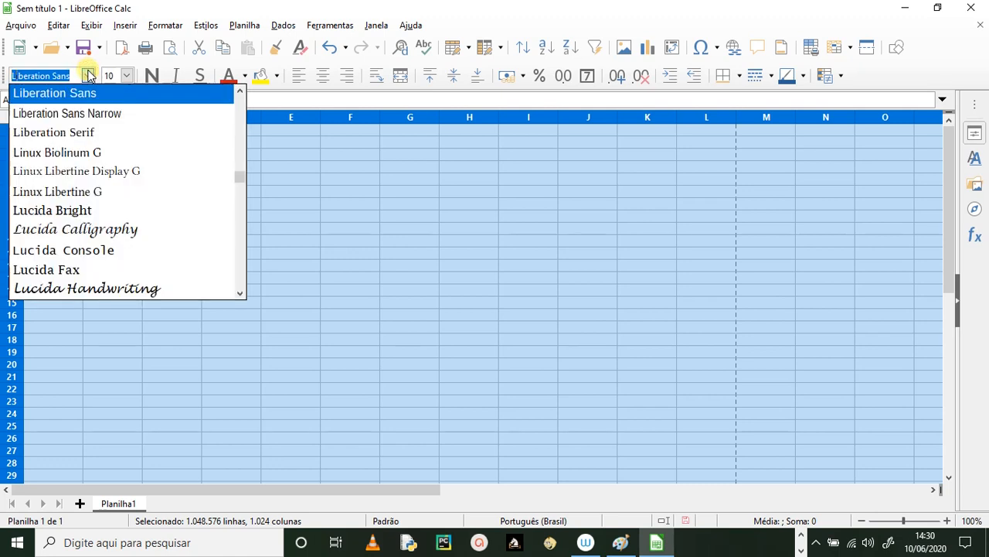
text(Verdana)
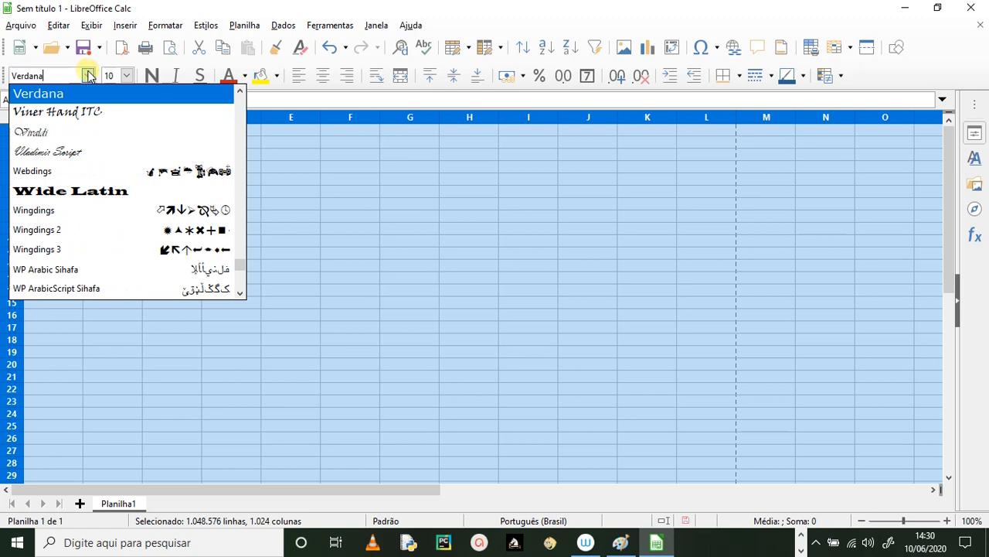
click(128, 77)
click(127, 75)
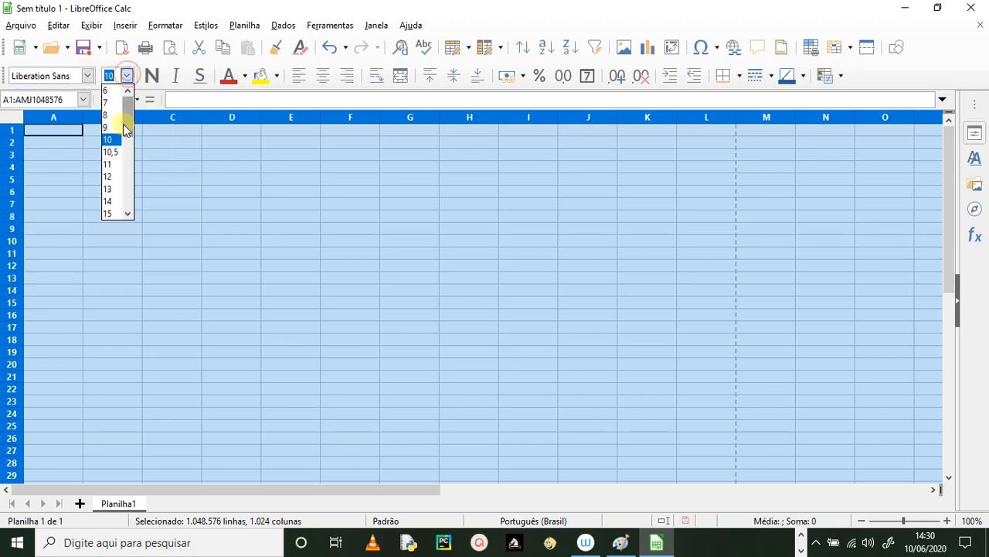
click(113, 201)
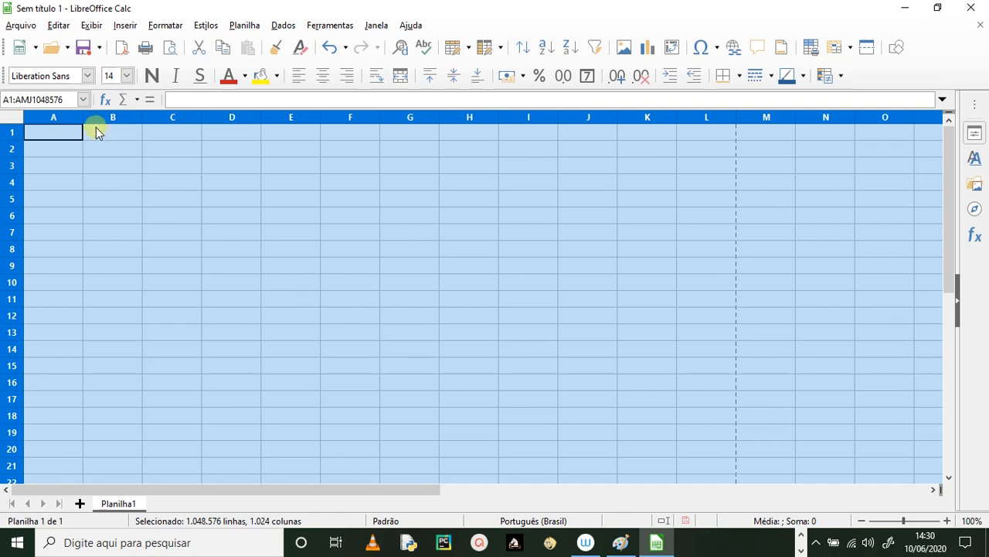
Widen all columns and increase the height of all rows slightly across the whole sheet, and clear the selection.
drag(84, 118, 102, 132)
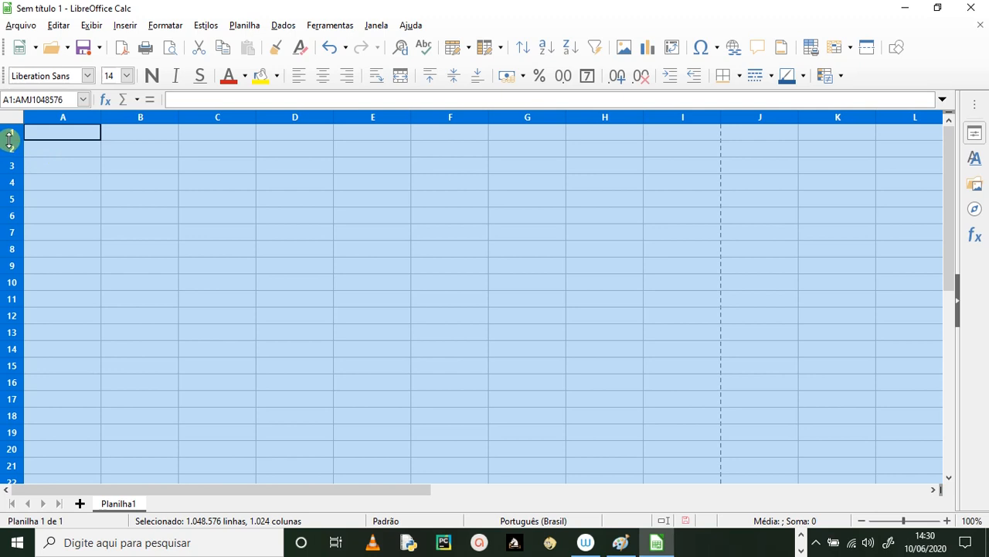
drag(9, 141, 12, 145)
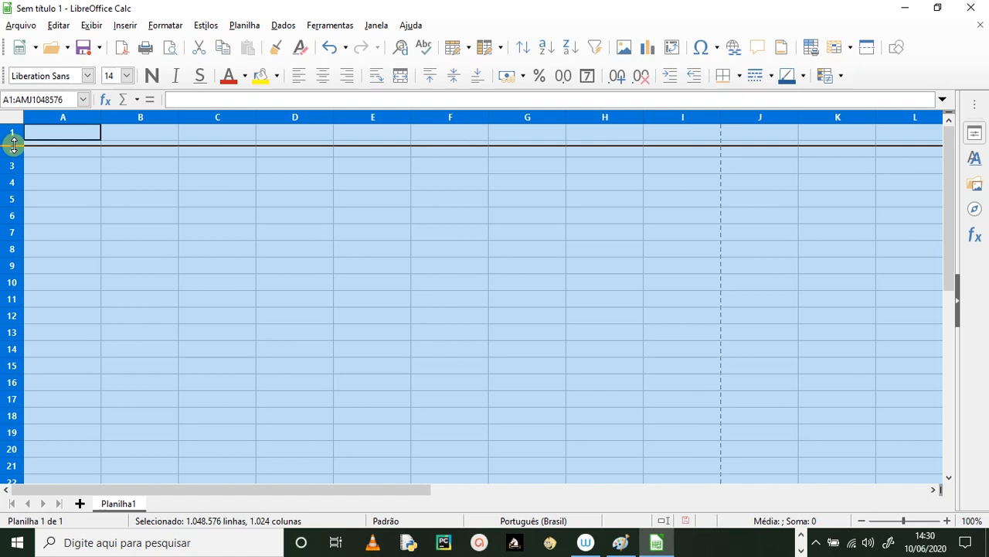
drag(13, 144, 13, 146)
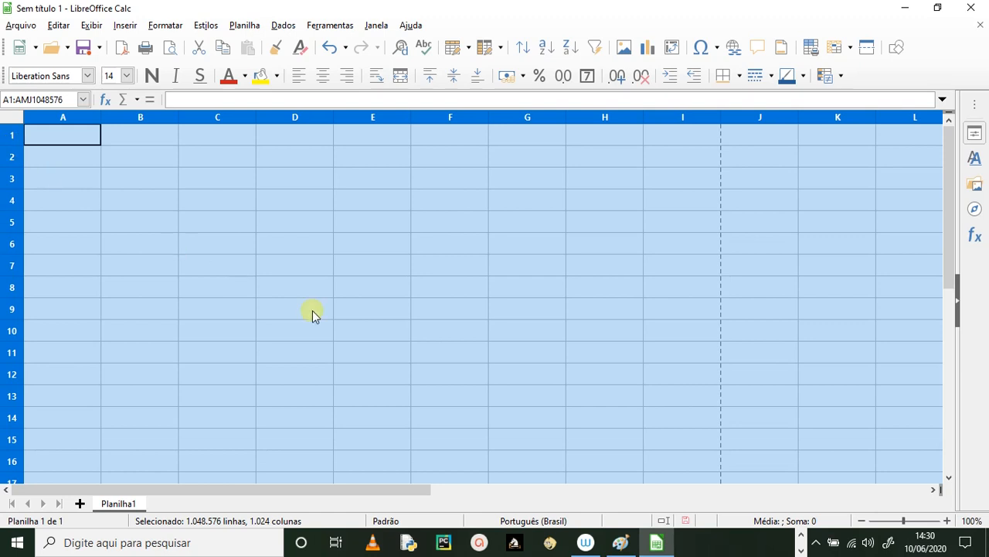
click(430, 330)
click(170, 206)
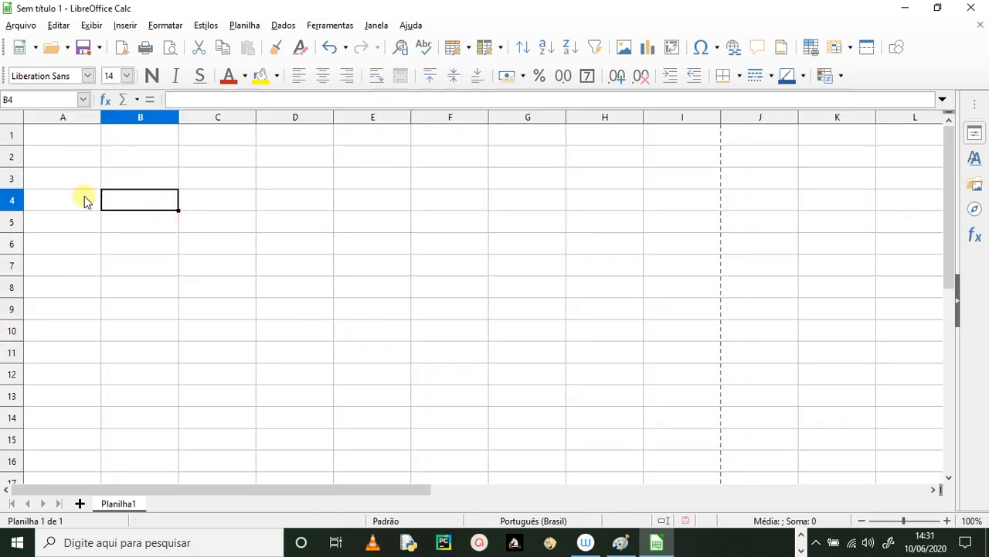
Enter the store title in cell A2 as "Loja de Ferramentas da" followed by the owner's name.
click(59, 157)
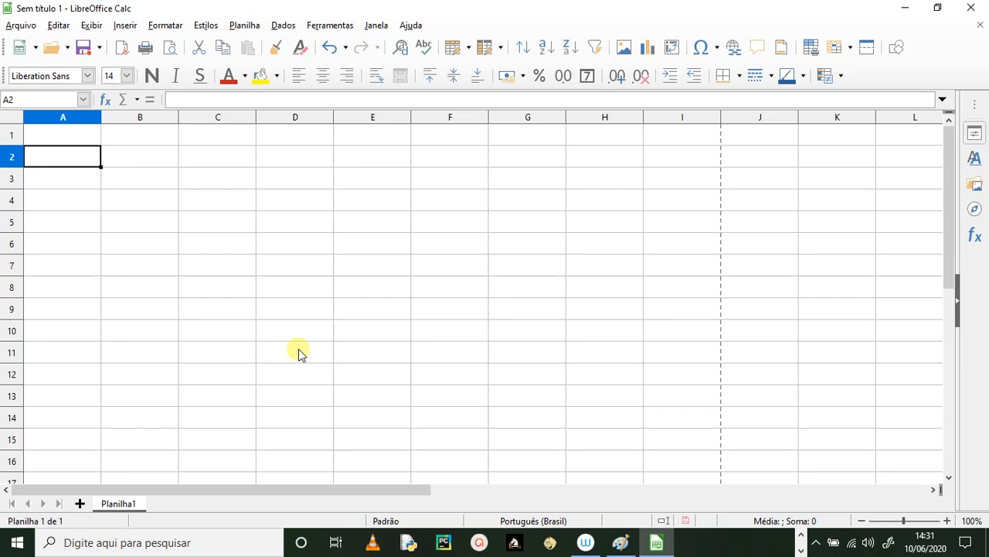
text(L)
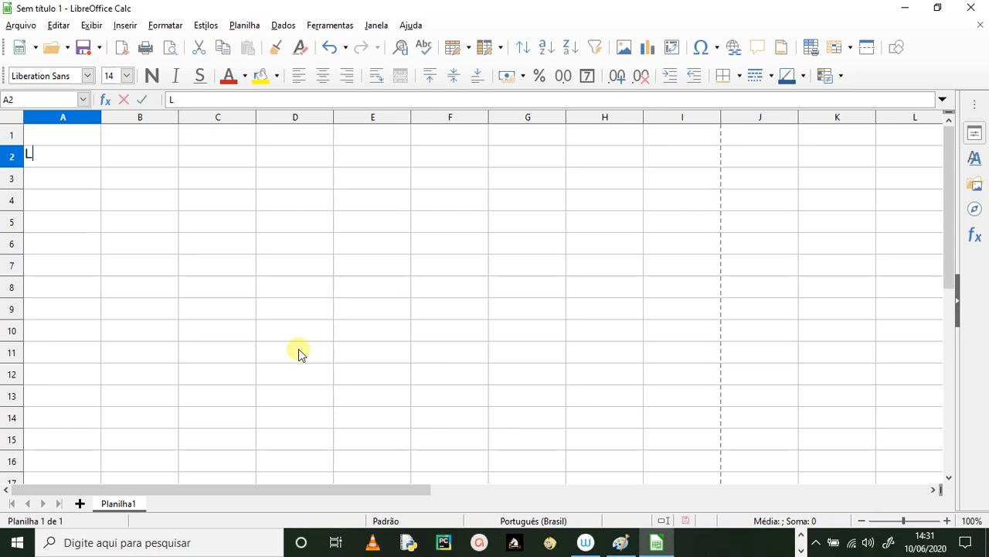
text(oja de )
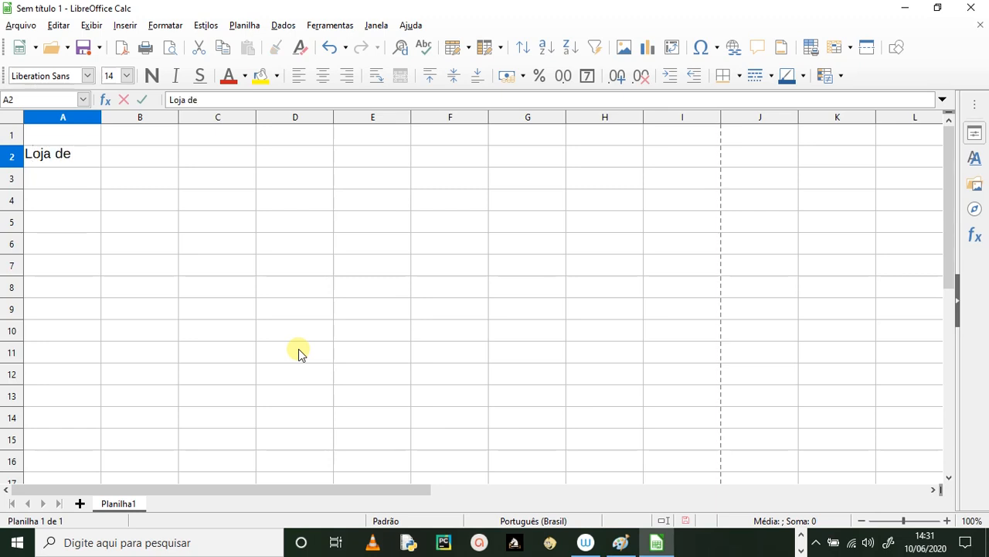
text(Ferramentas )
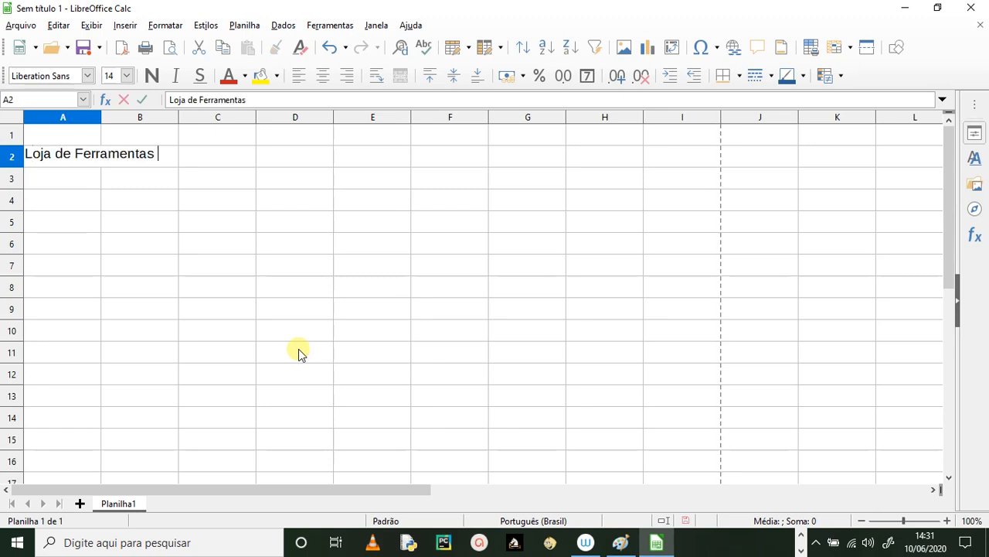
text(da Mari)
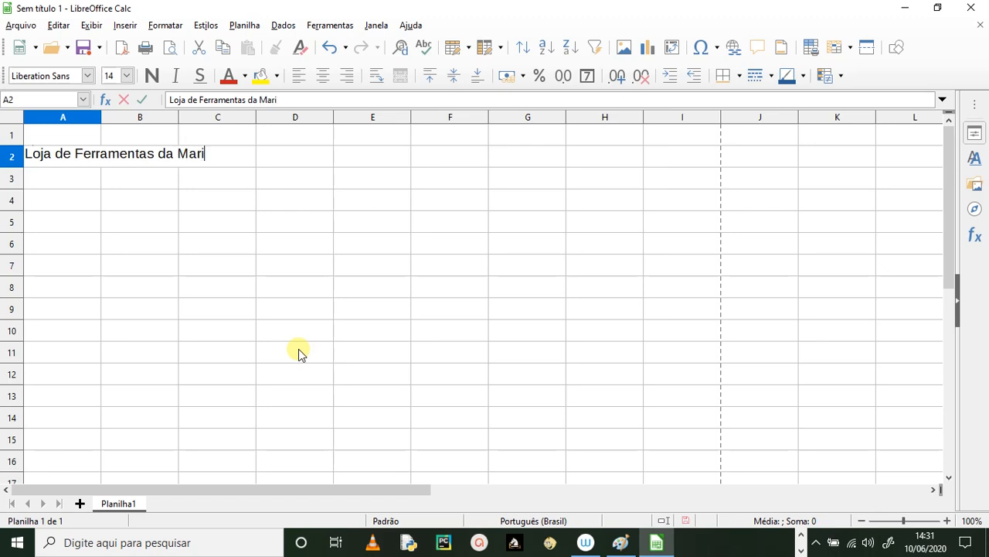
text(a Luiza)
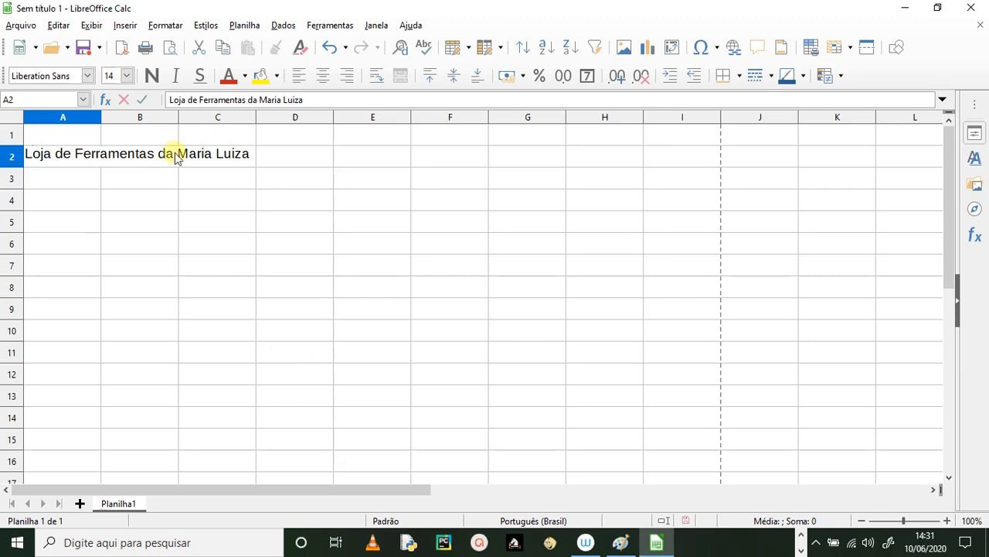
Enter the subtitle "Controle de compra e venda" in cell A4.
click(74, 195)
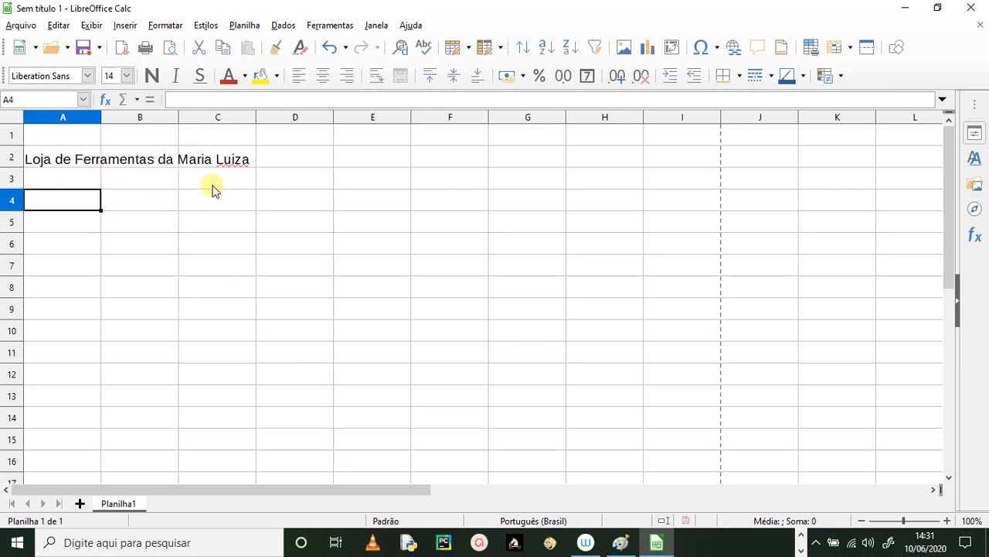
text(Controle )
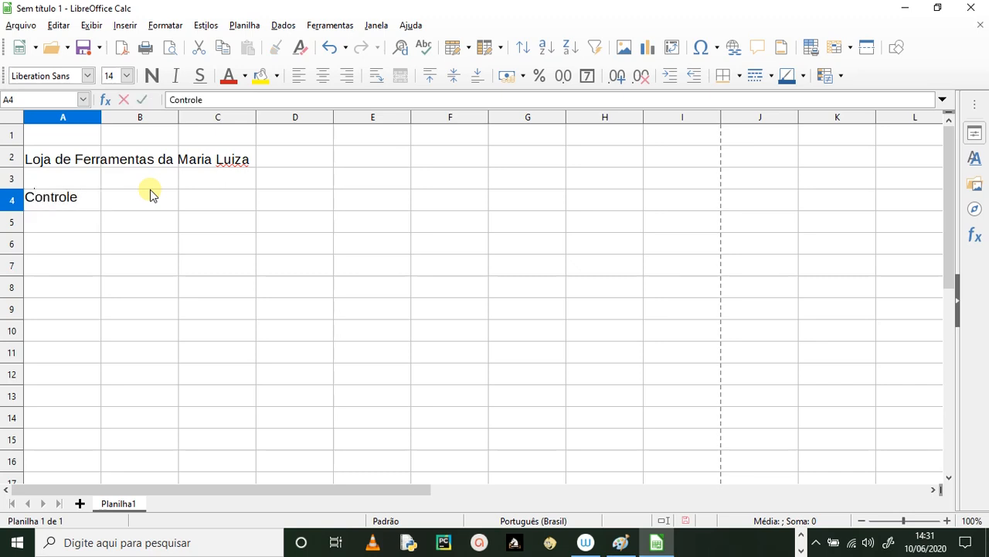
text(de compra e)
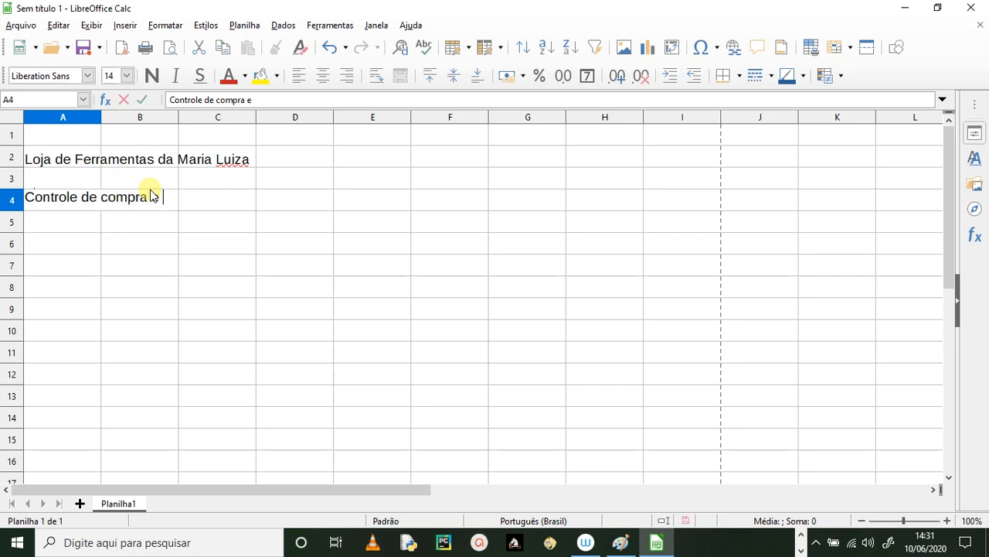
text( venda)
Narrow column A and enter the header "nº" in cell A6.
click(57, 243)
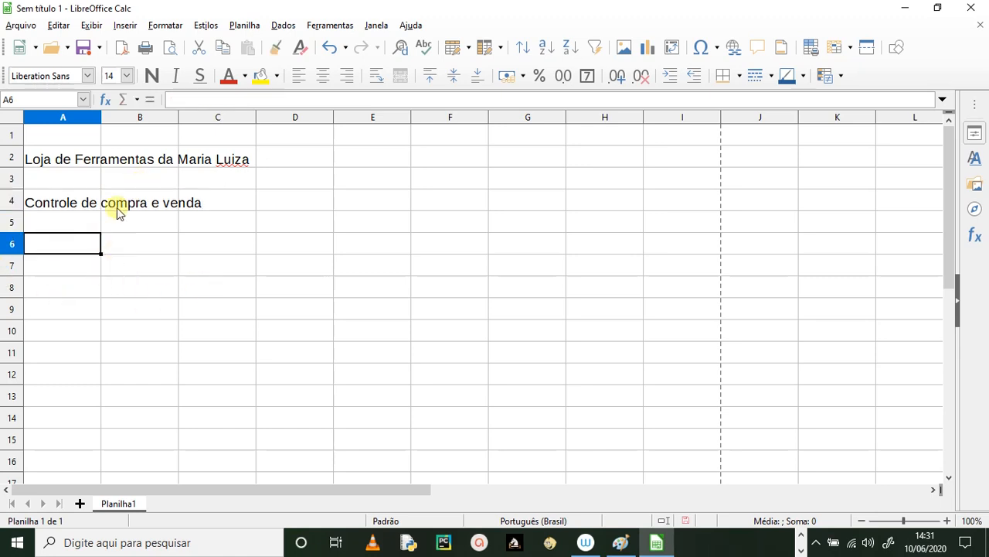
drag(102, 116, 74, 117)
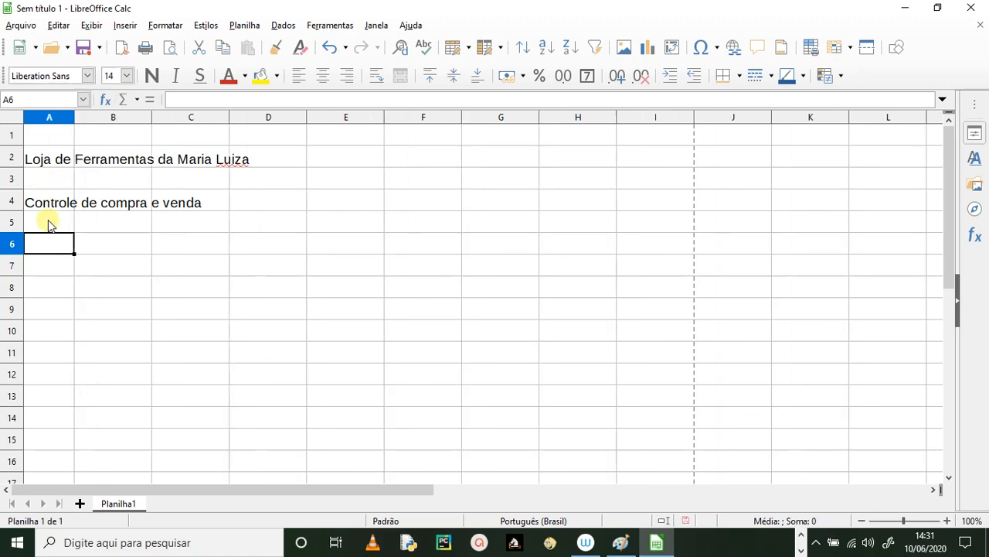
text(n)
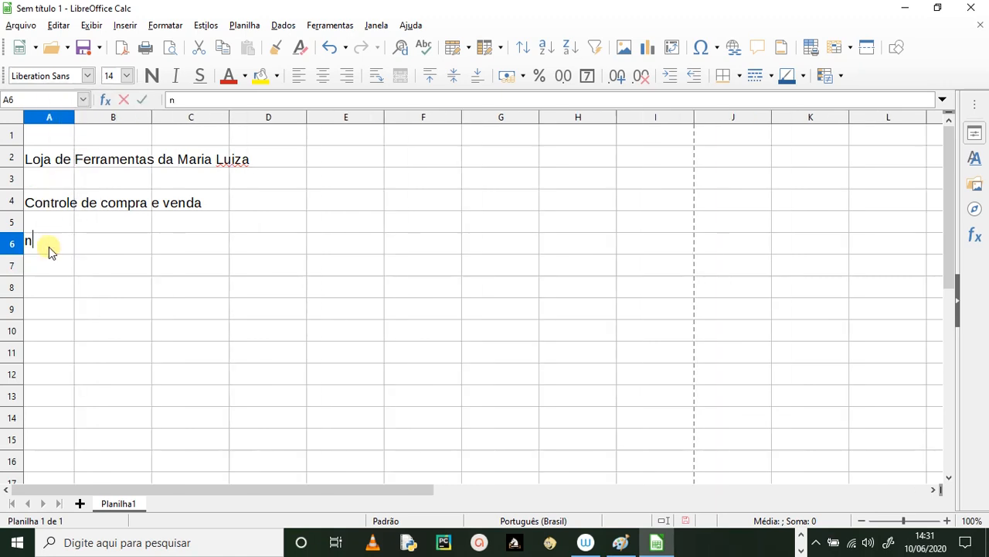
key(alt+Right)
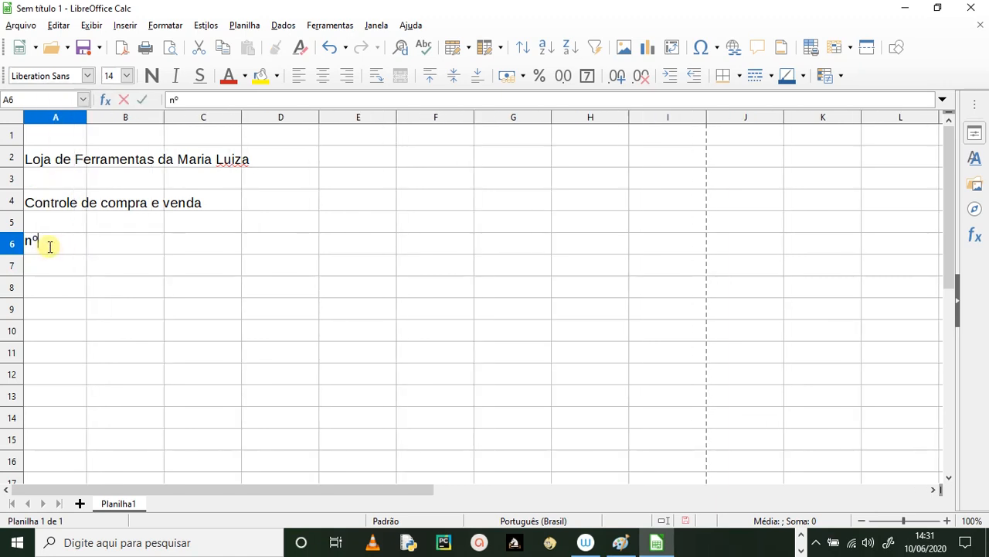
text(º)
Enter the header "Nome do Produto" in cell B6 and fit column B's width to its content.
click(104, 244)
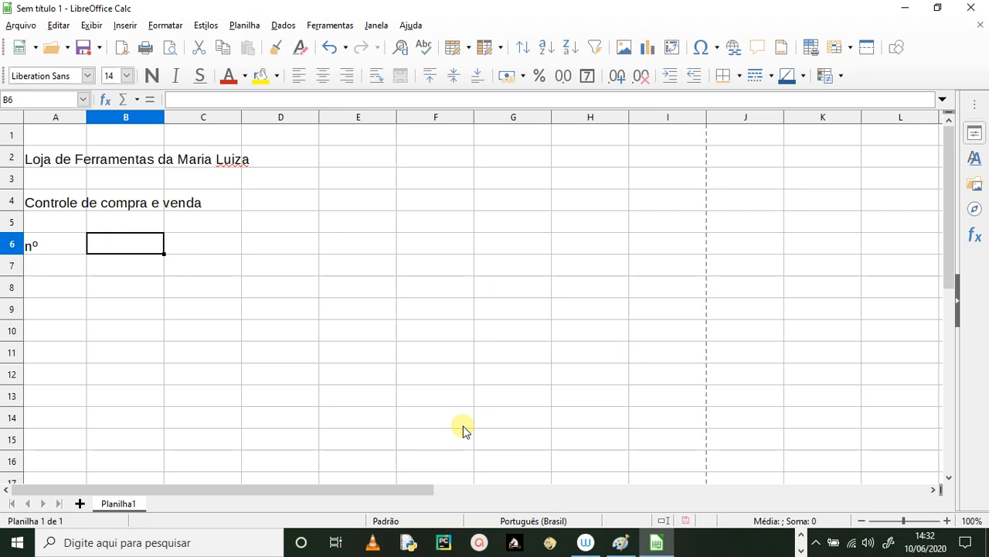
text(Nome do )
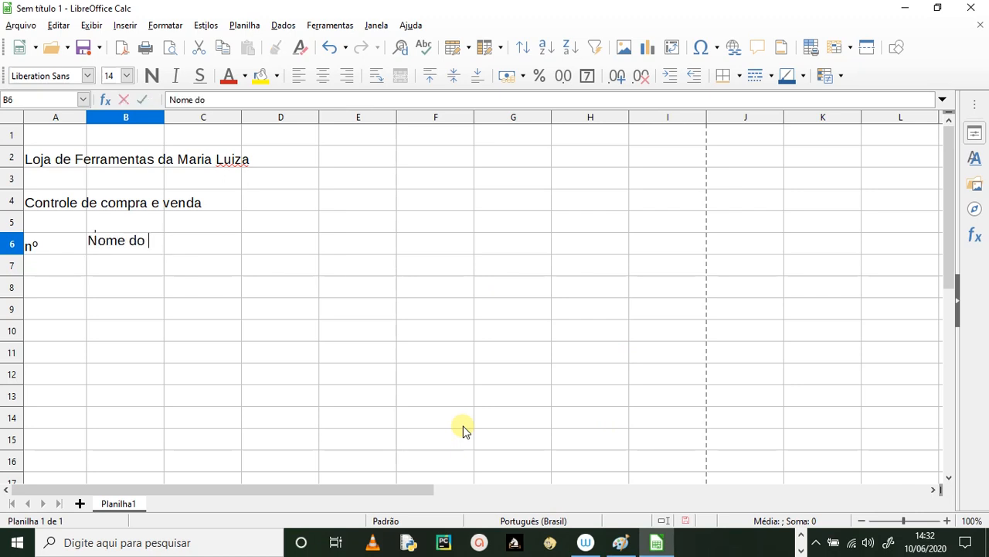
text(Produto)
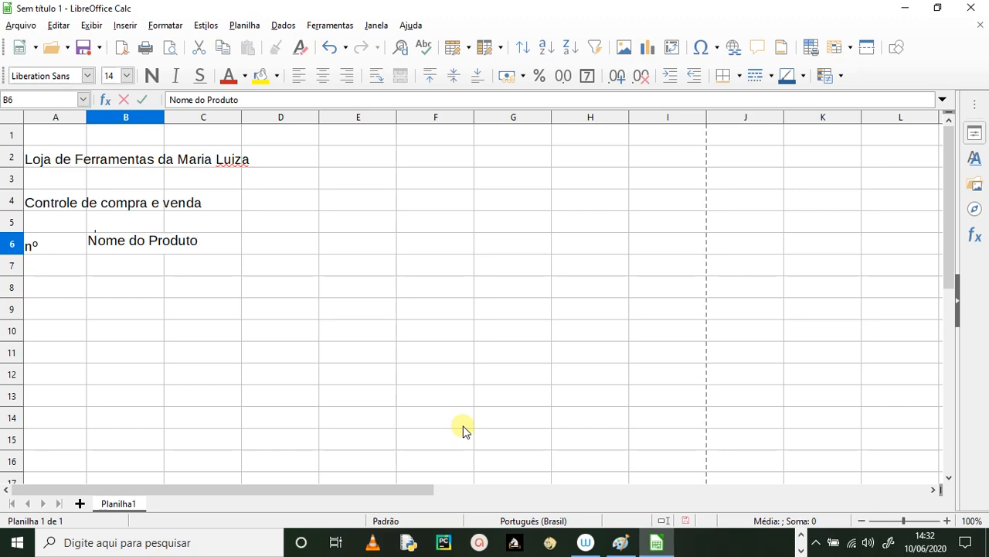
key(Return)
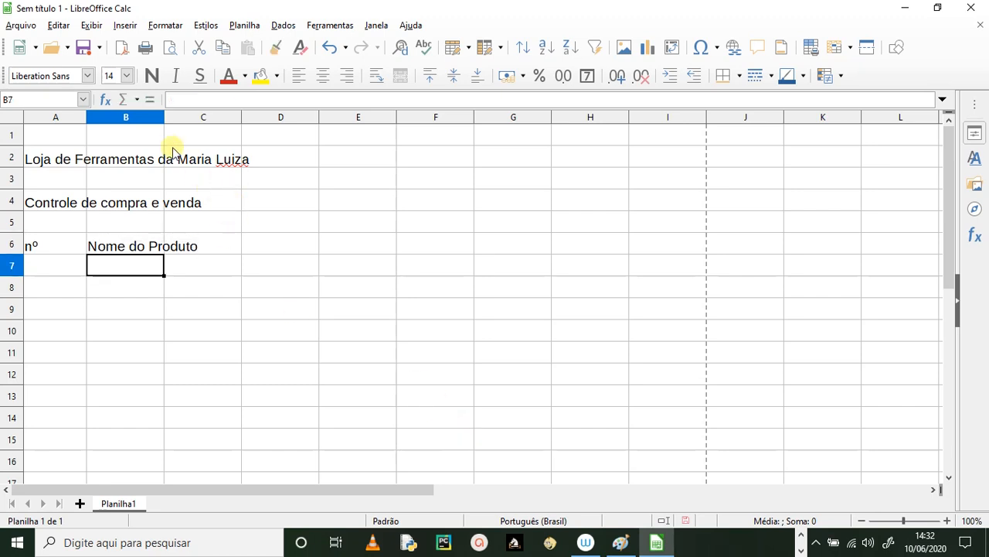
double_click(165, 117)
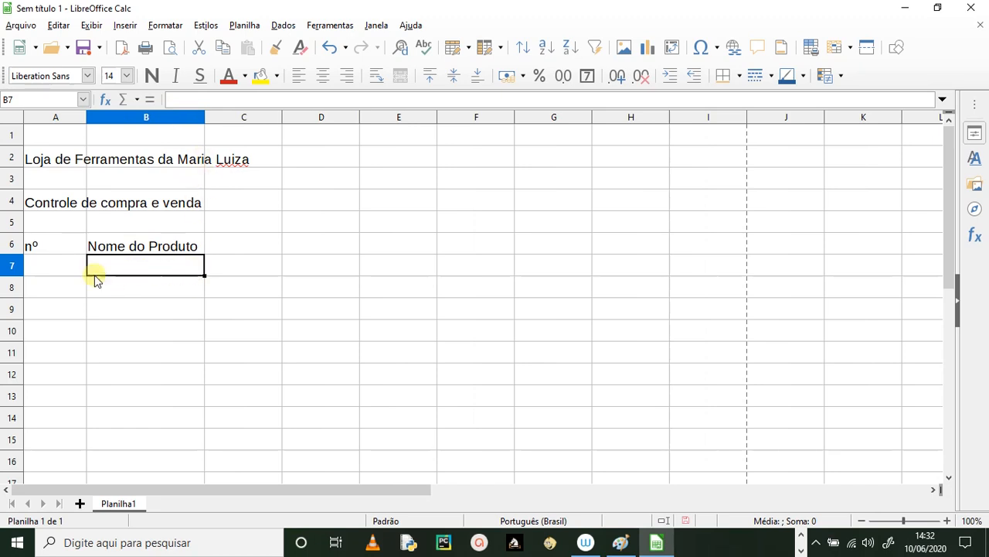
Enter the header "P. Compra" in cell C6.
click(253, 244)
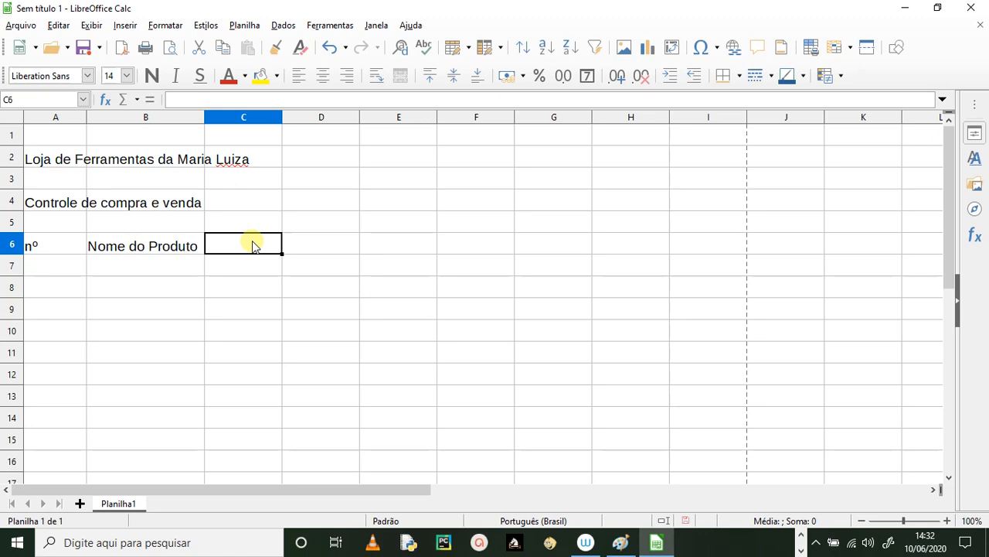
text(P.)
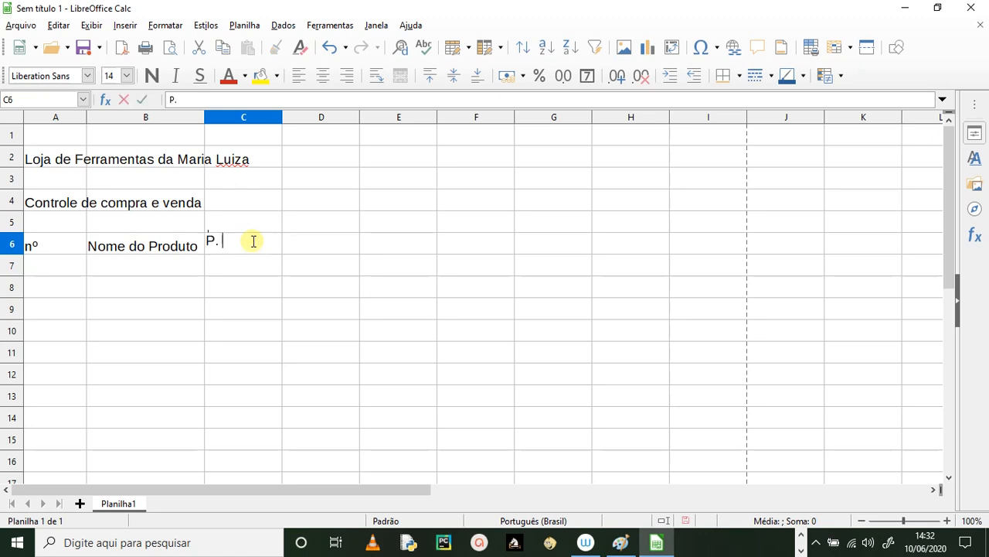
text( Comp)
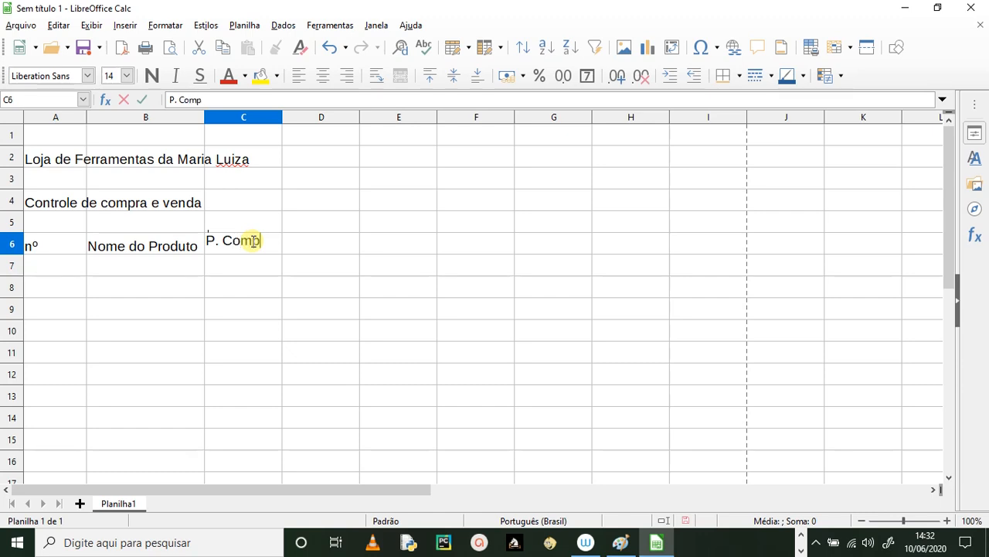
text(ra)
Enter "Qtd." in cell D6 and extend the header to read "Qtd. Compra".
click(329, 244)
text(Qtd.)
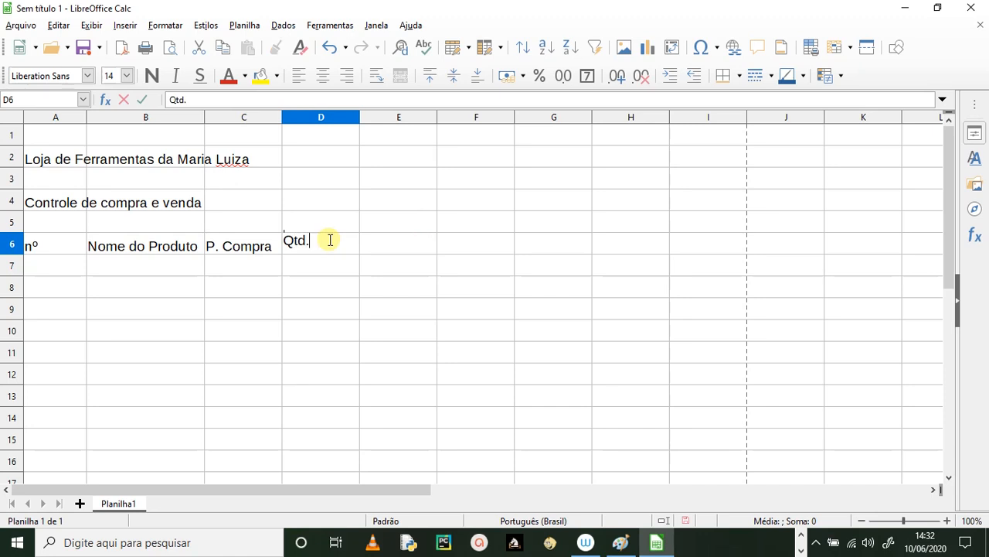
click(312, 258)
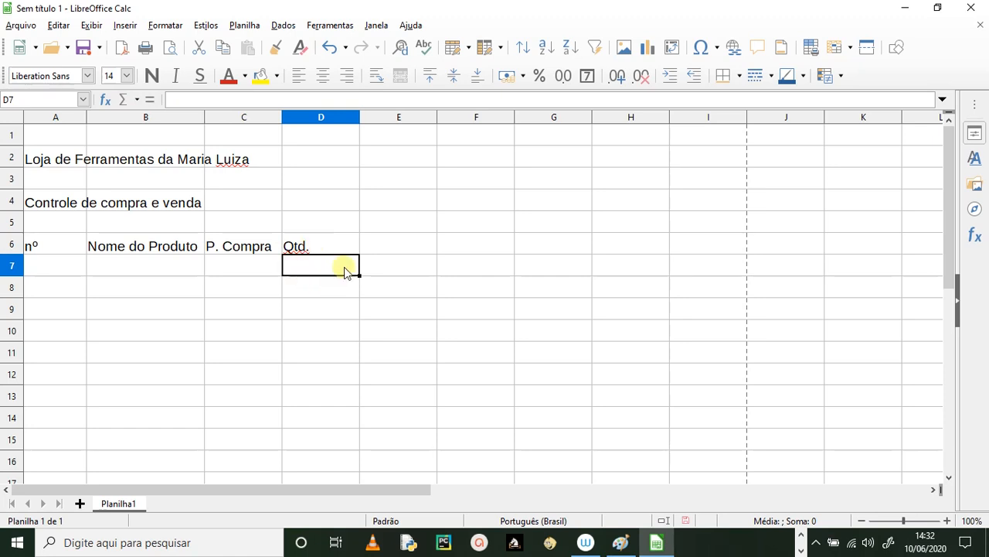
click(328, 253)
double_click(328, 247)
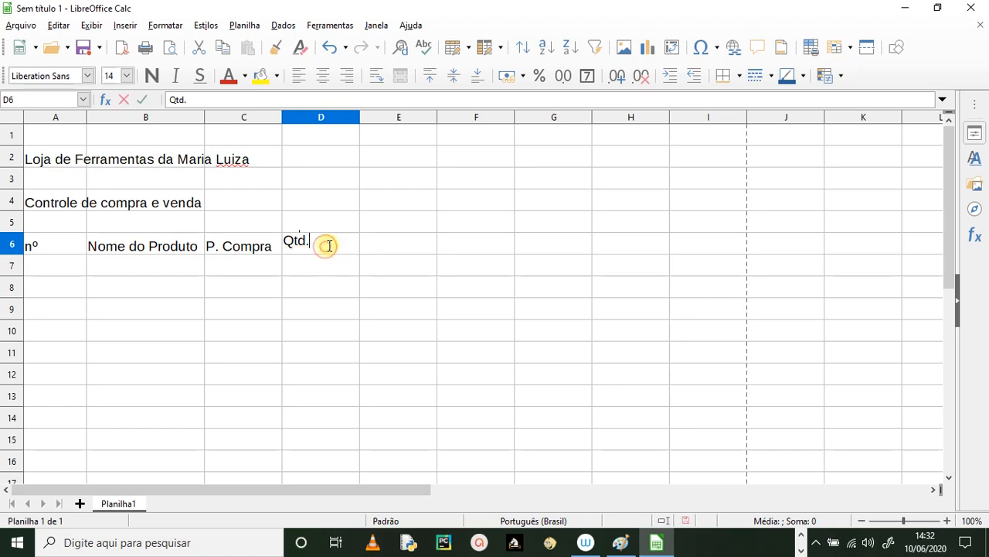
text(Compra)
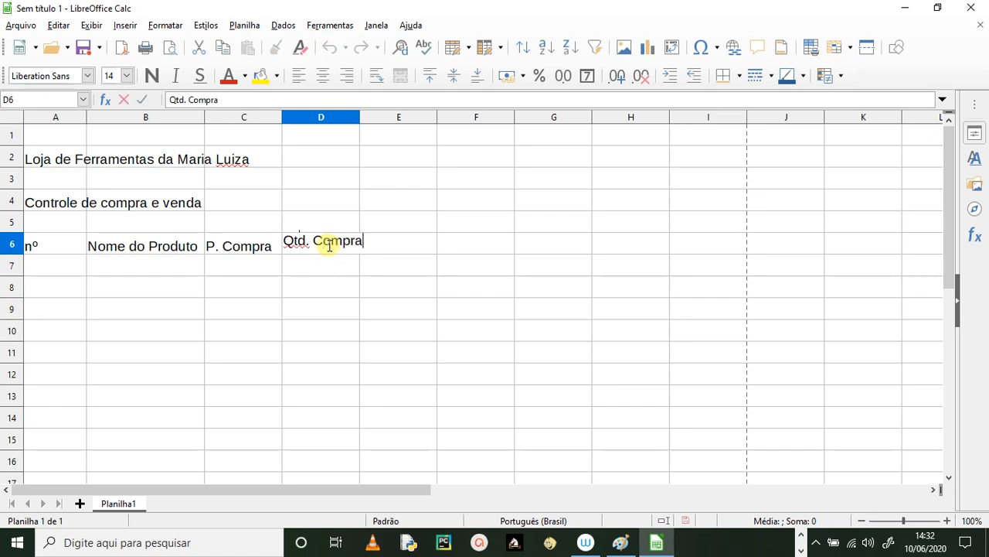
click(327, 288)
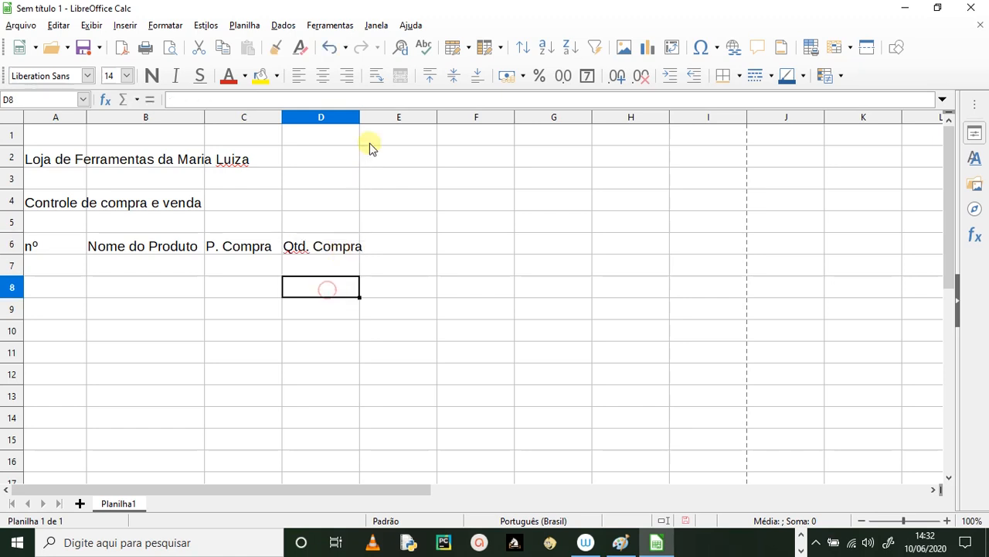
Fit column D's width to its content and enter the header "SubTotal" in cell E6.
double_click(360, 117)
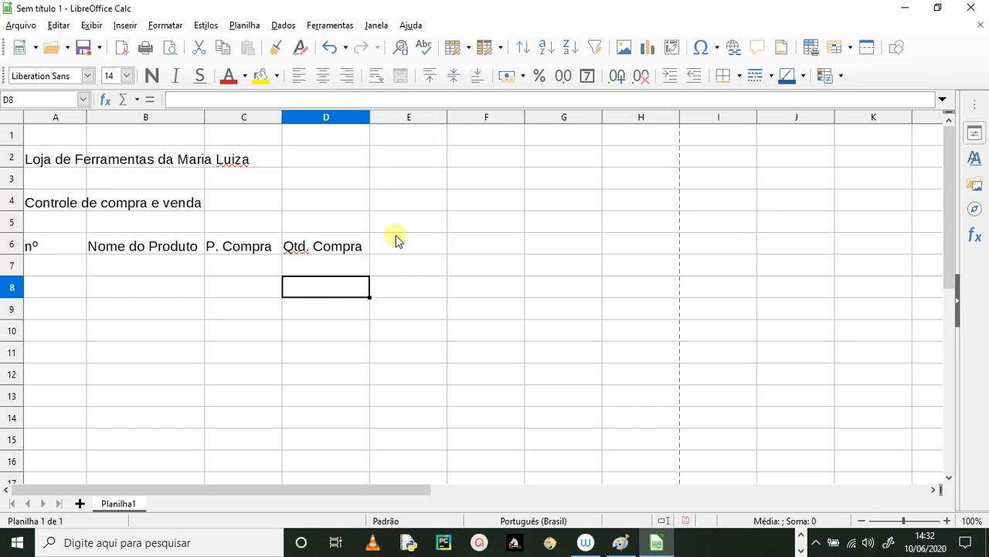
click(400, 236)
text(S)
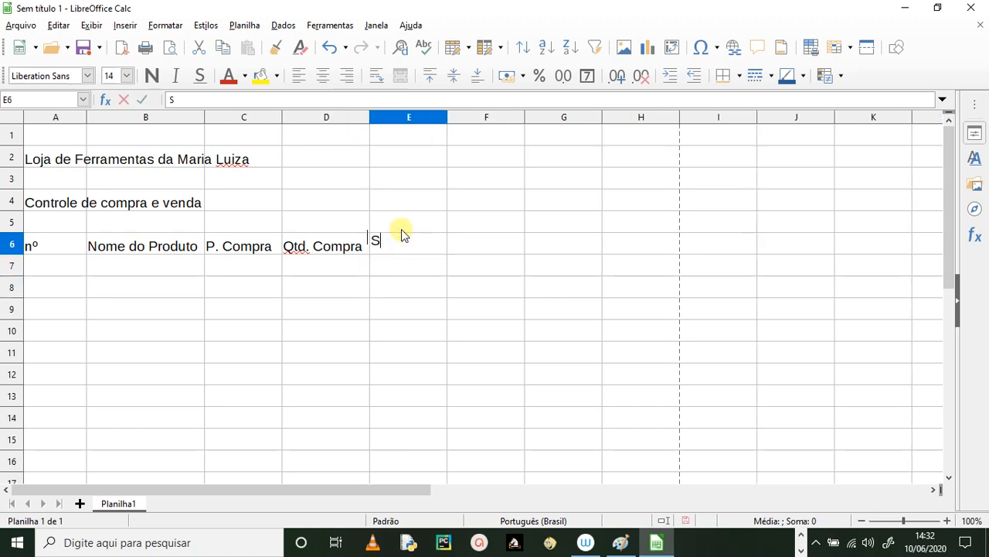
text(ub Tot)
key(BackSpace)
key(BackSpace)
key(BackSpace)
text(Total)
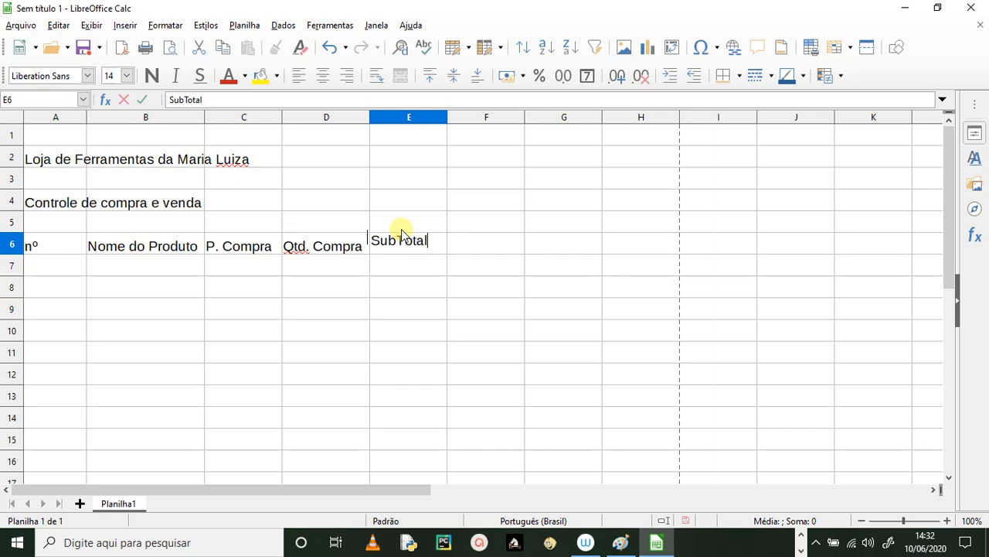
click(343, 291)
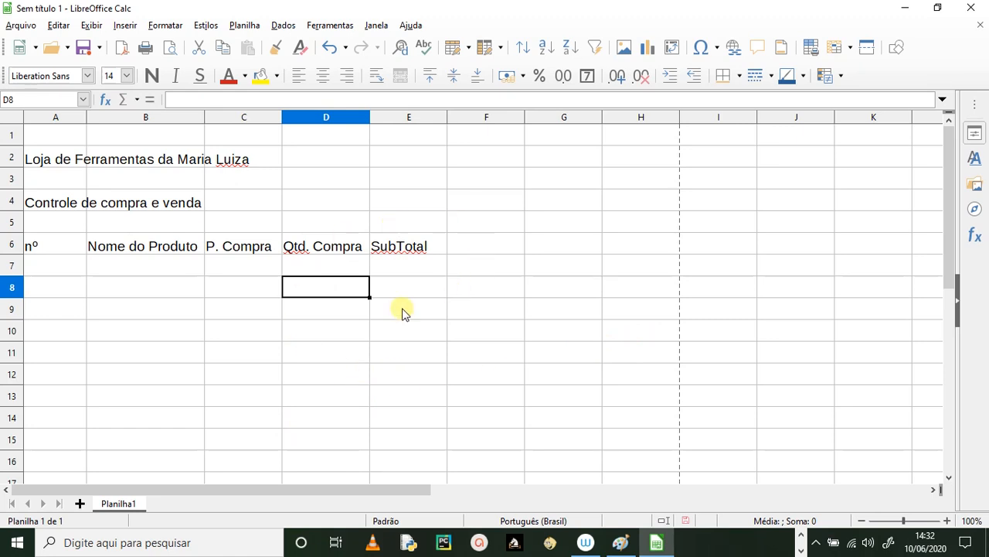
Slightly widen columns B, C, D and E to leave some space after each header.
scroll(343, 271, down, 3)
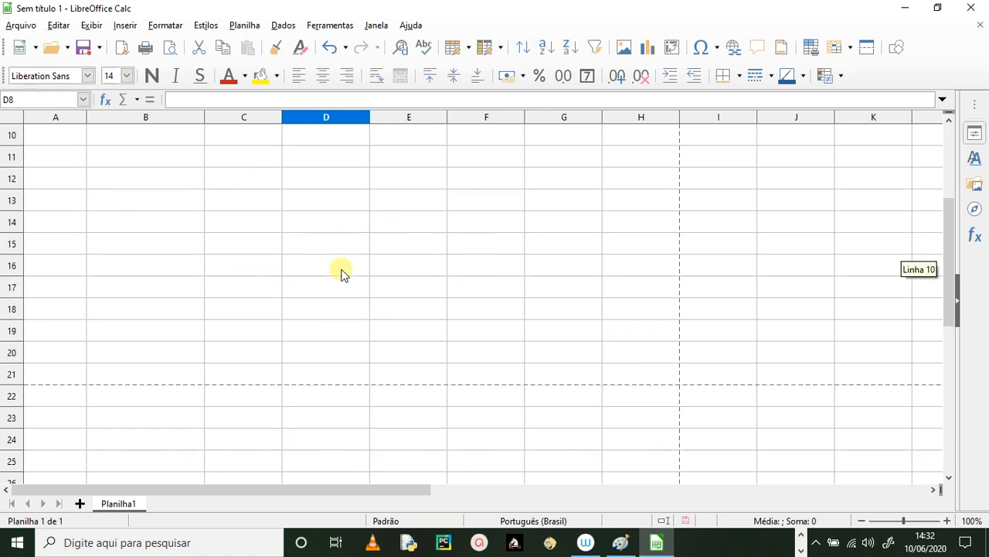
scroll(332, 271, up, 3)
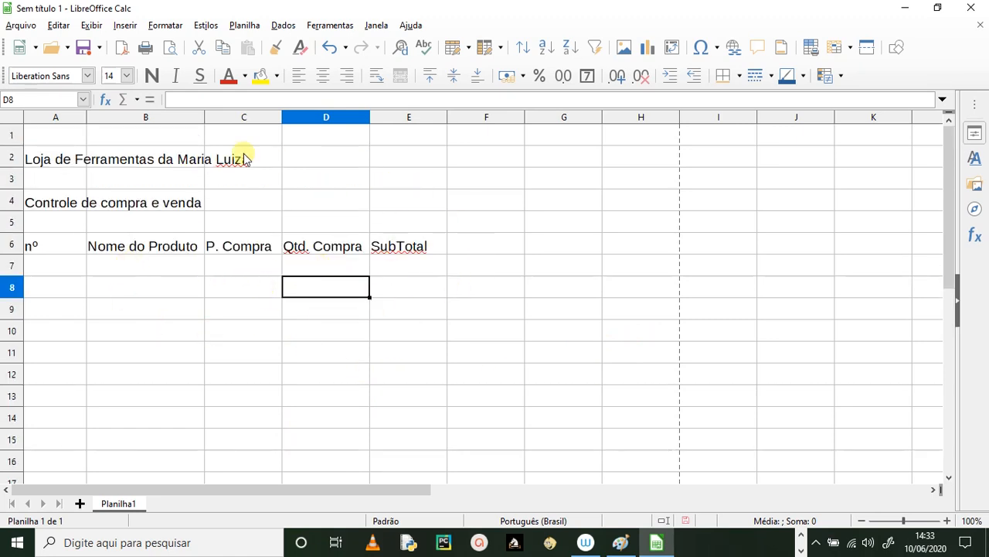
click(57, 250)
click(119, 244)
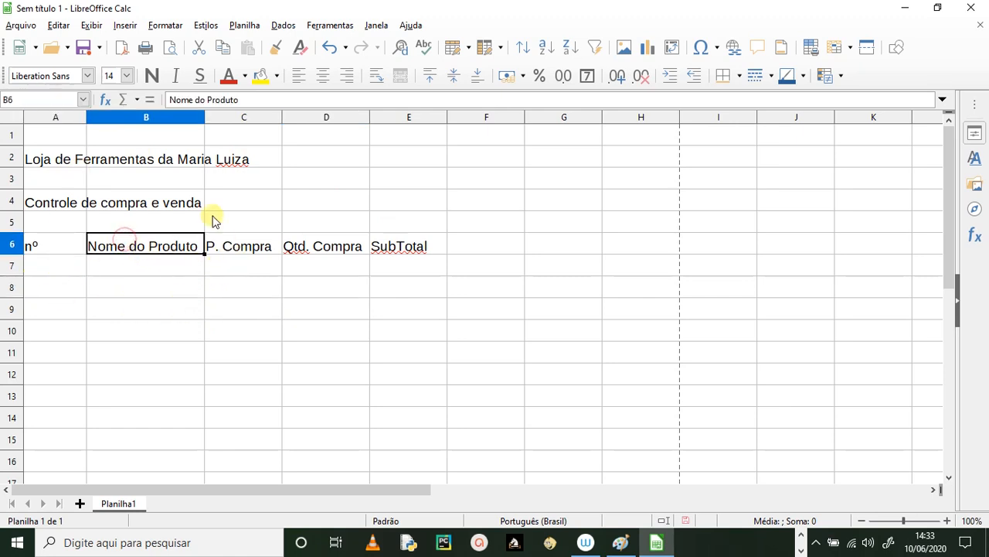
drag(205, 117, 214, 117)
drag(291, 117, 303, 116)
drag(392, 117, 397, 117)
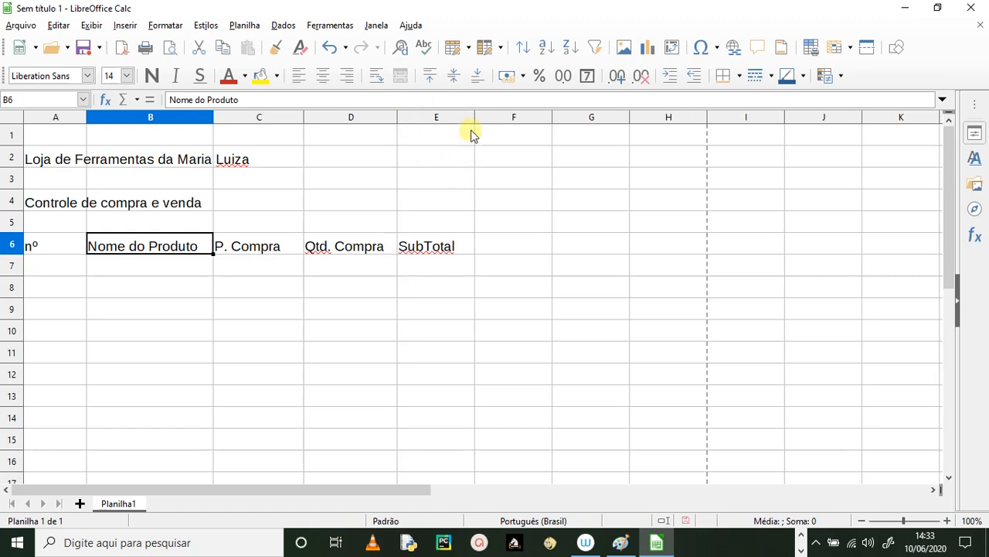
drag(475, 116, 478, 117)
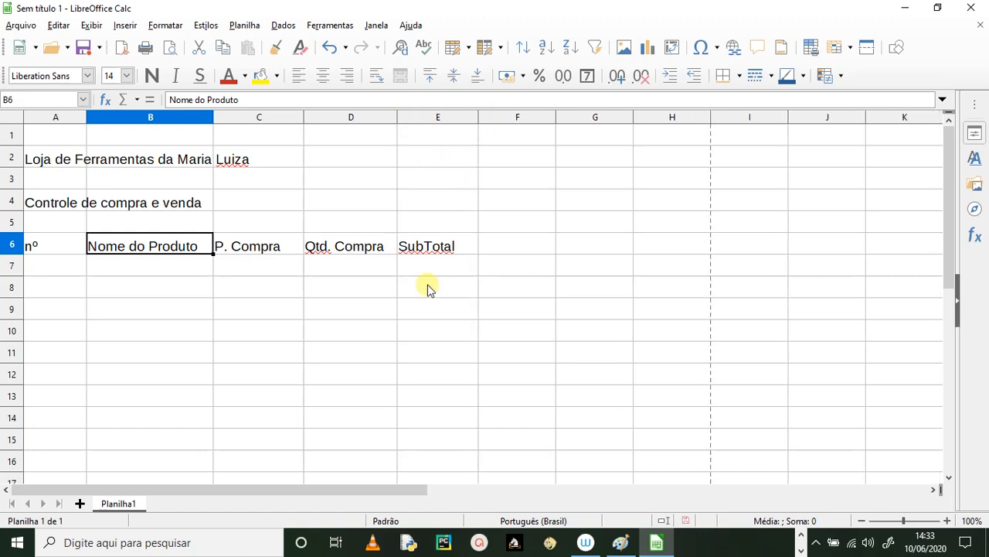
Enter the number 1 in cell A7 as the first item under "nº".
click(67, 272)
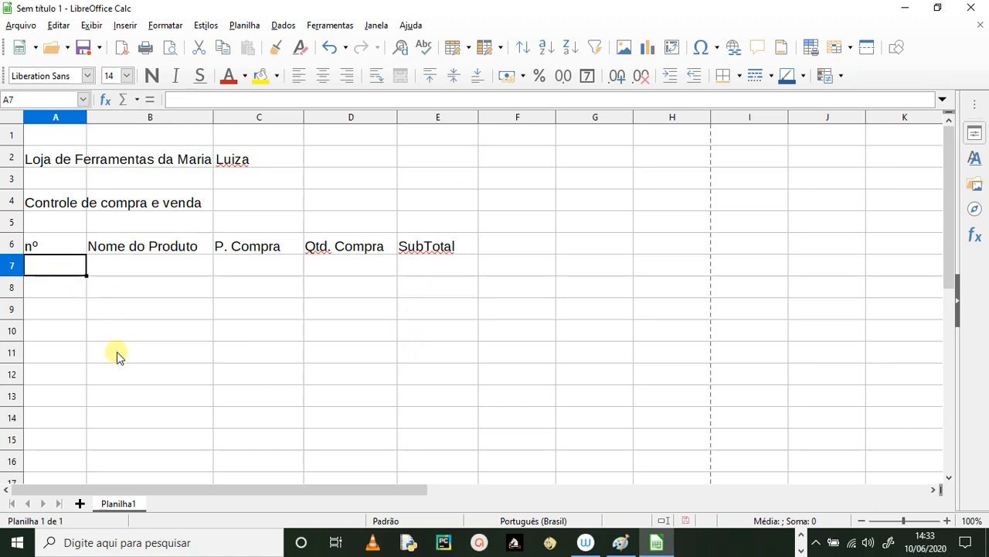
text(1)
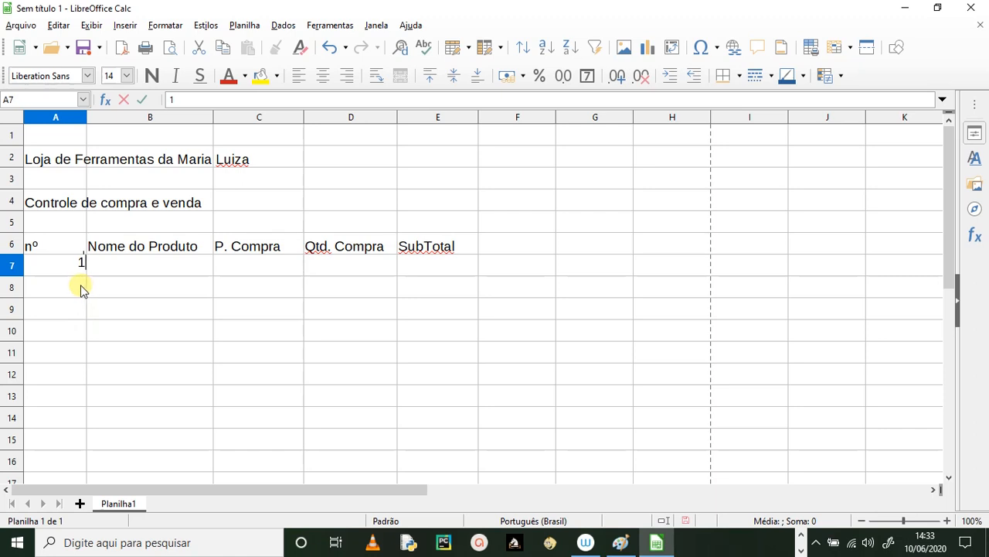
click(83, 288)
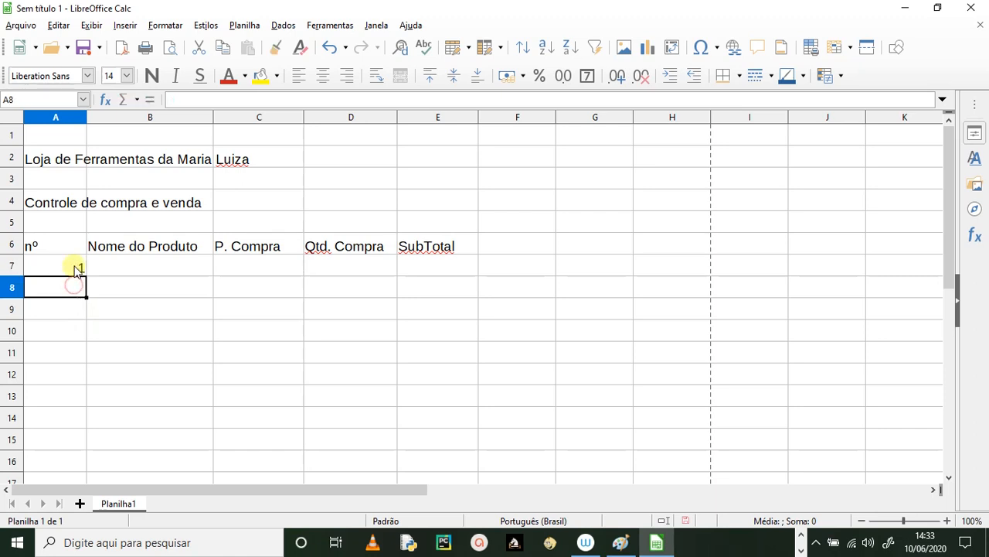
Extend the numbering from cell A7 down to A11 and undo the fill.
click(78, 266)
drag(86, 271, 84, 360)
click(139, 266)
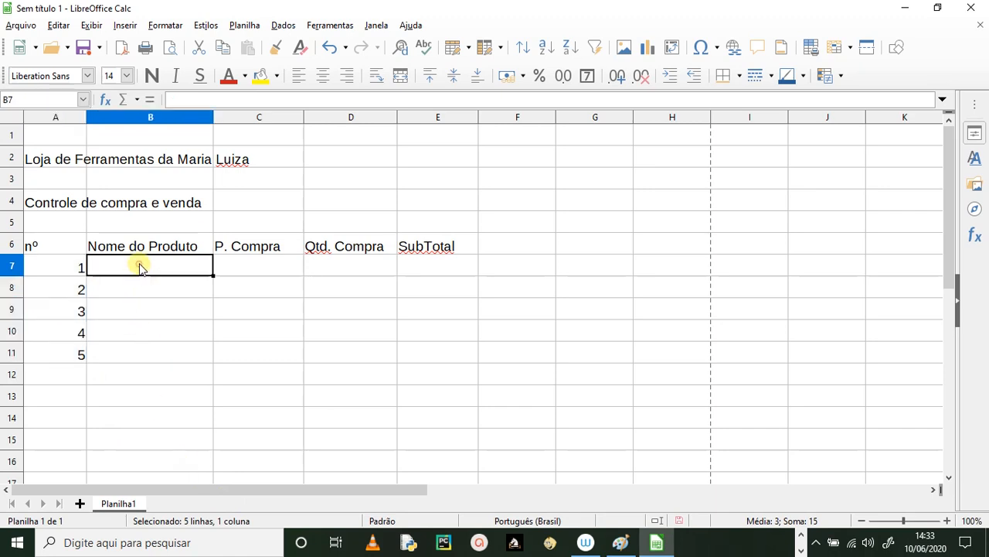
key(ctrl+z)
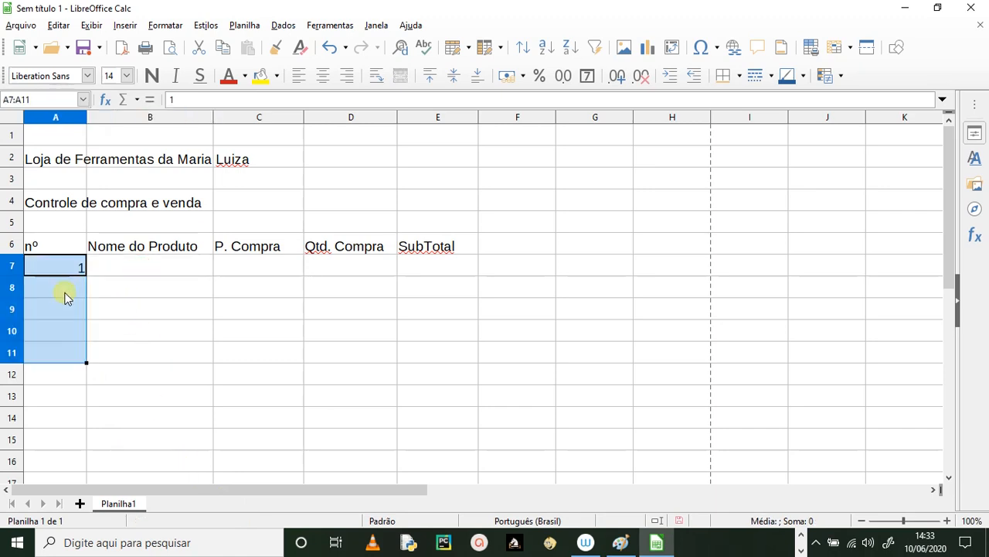
Fill the number series from cell A7 down to A11 to number the items 1 to 5.
click(139, 301)
click(77, 269)
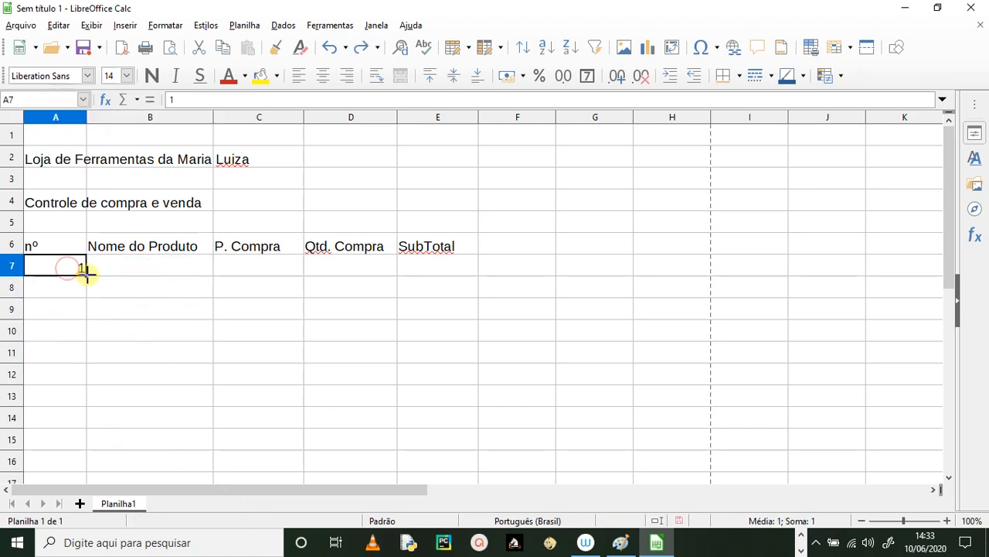
drag(87, 275, 90, 356)
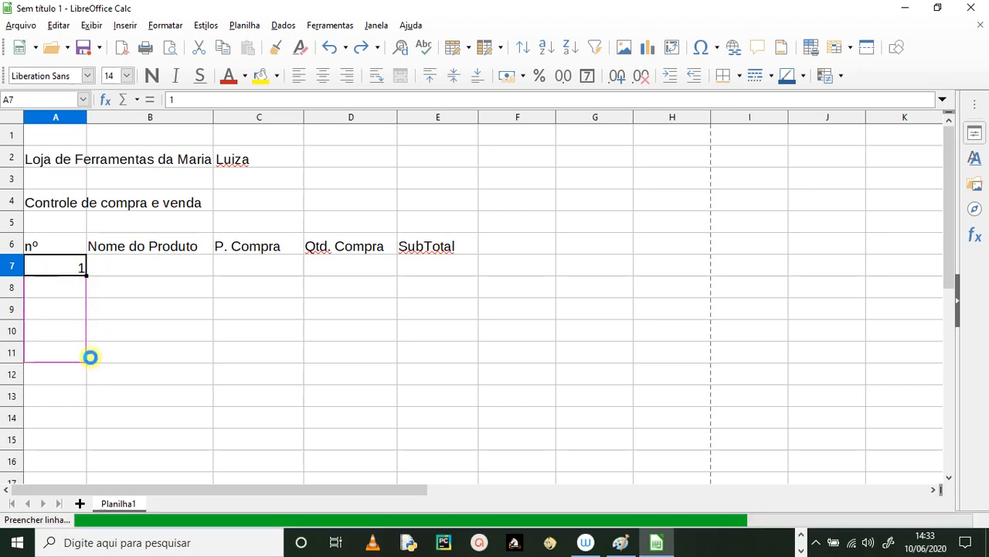
Enter the product names "Alicate", "Martelo" and "Serrote" in cells B7 to B9.
click(128, 266)
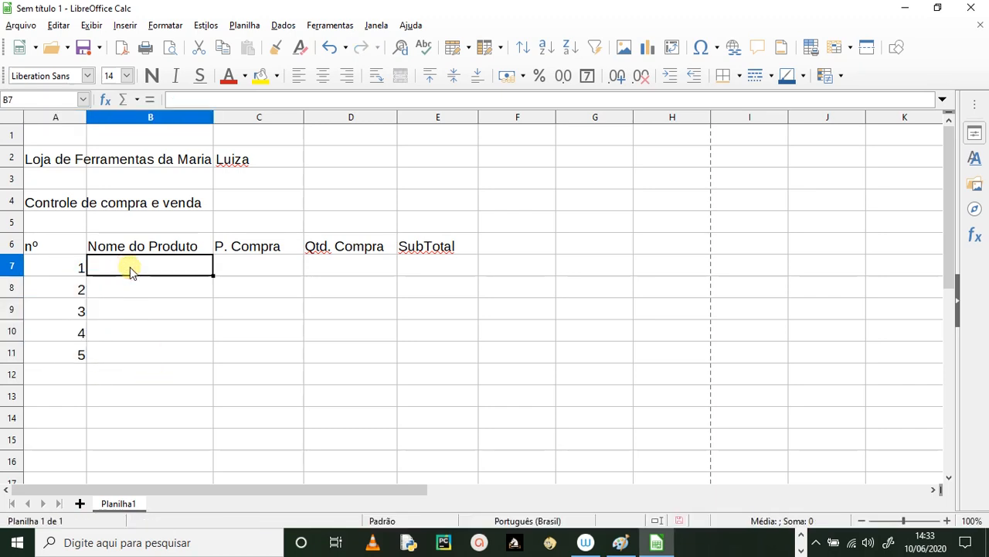
text(Alicat)
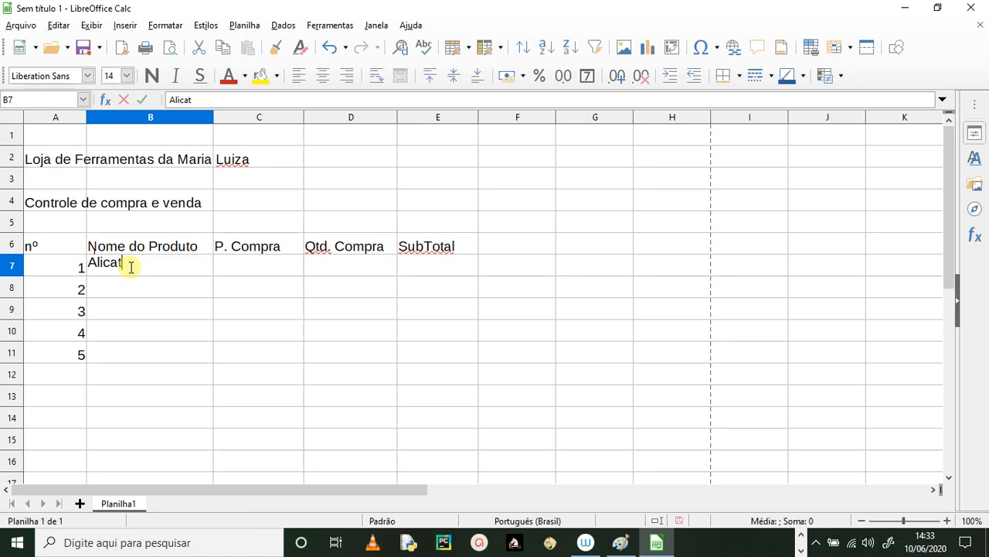
text(e)
key(Return)
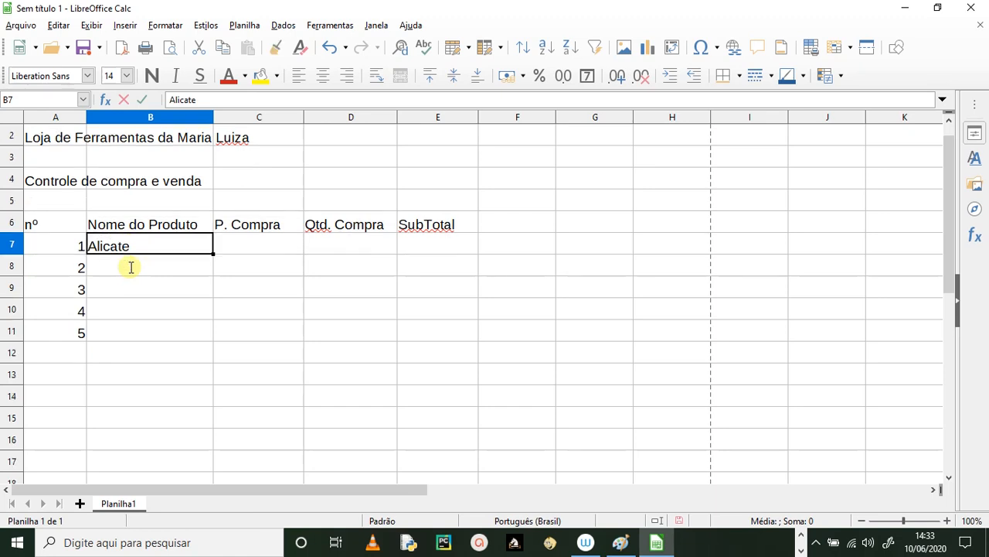
click(131, 268)
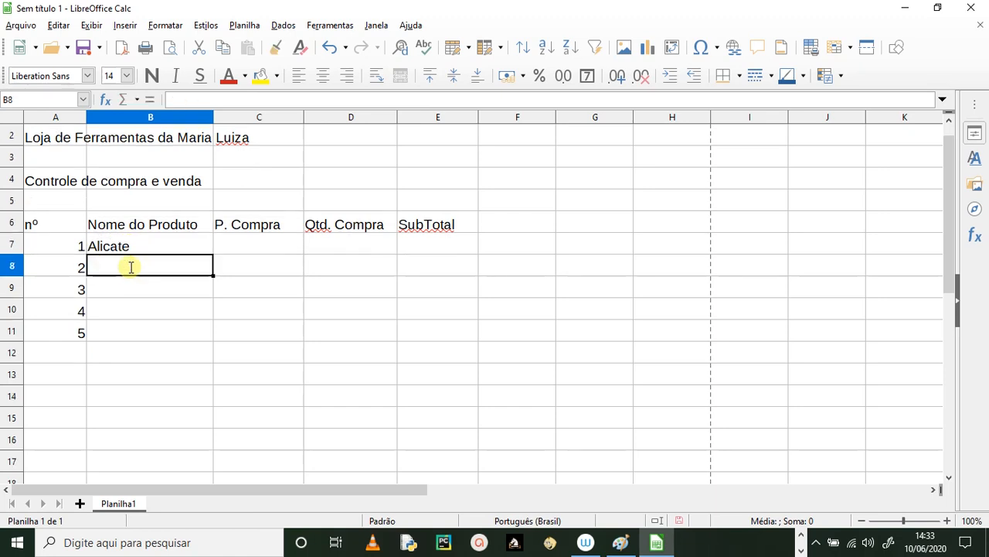
text(Martelo)
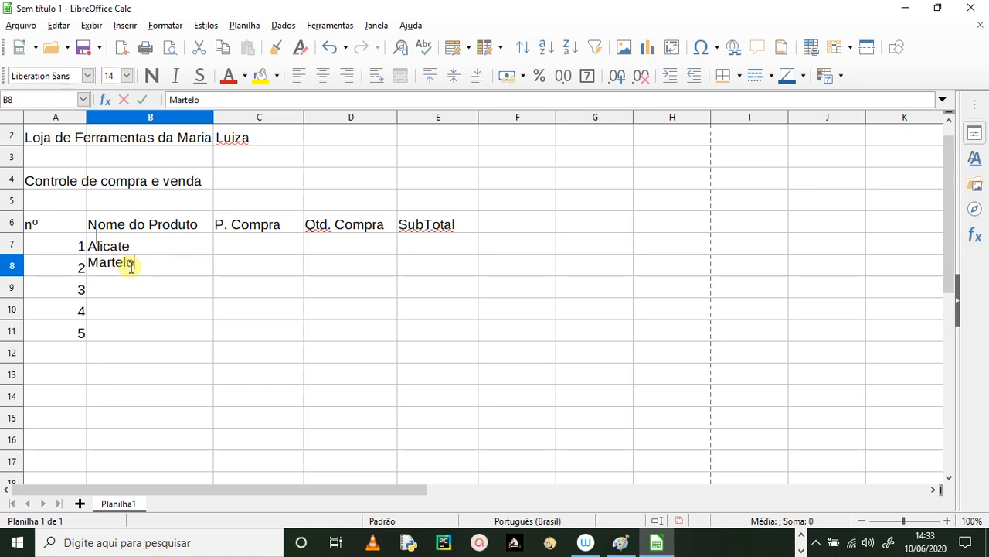
key(Return)
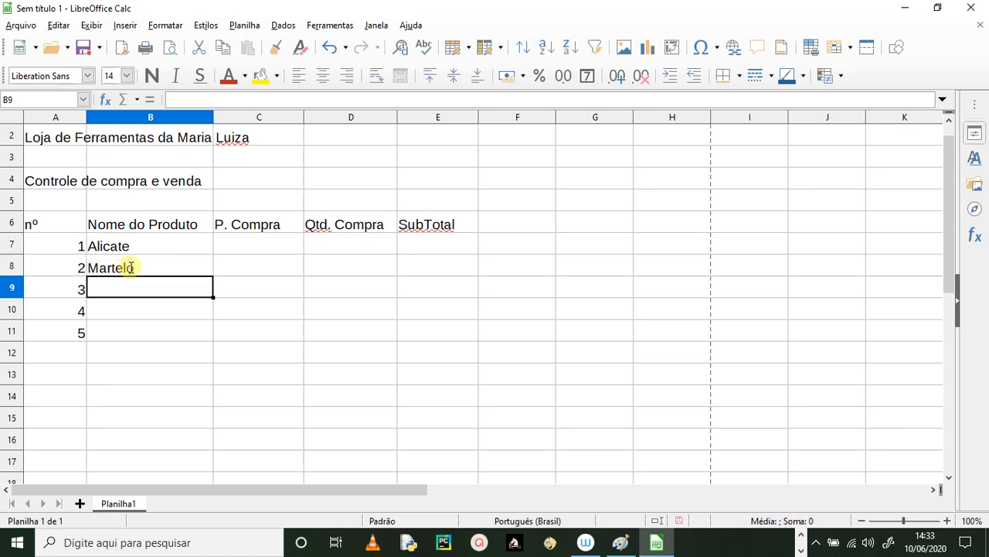
text(Ser)
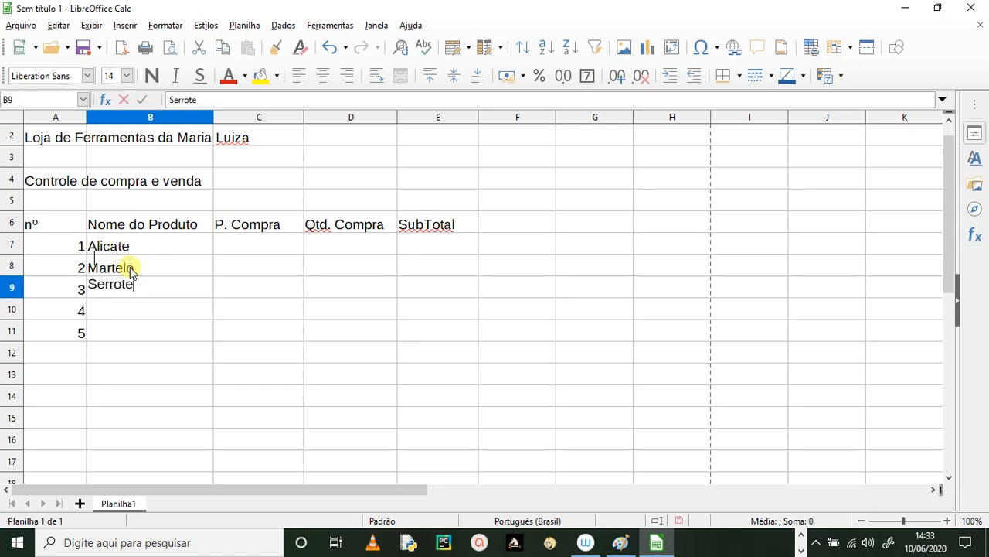
text(rote)
key(Return)
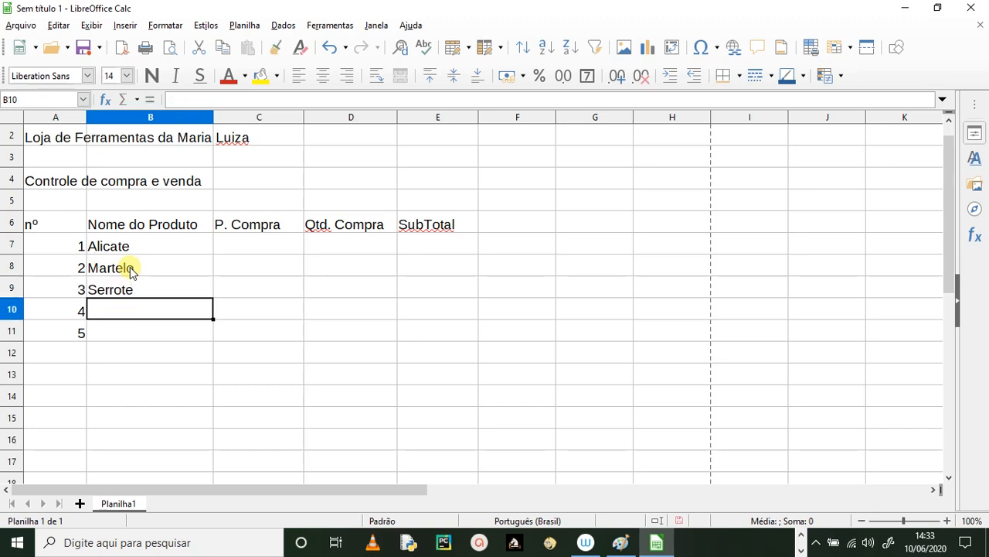
Enter the product name "Chave de Fenda" in cell B10.
text(Cahve)
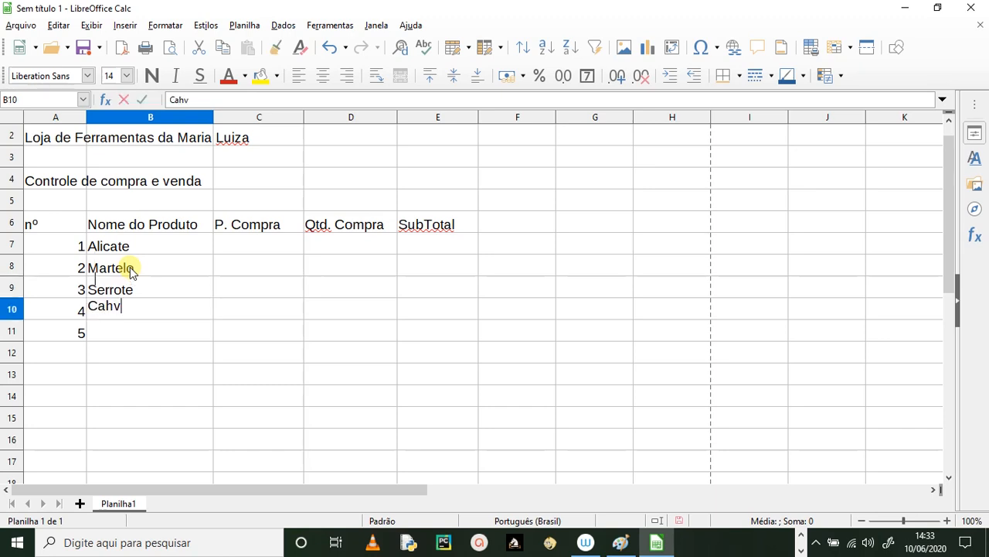
key(BackSpace)
key(BackSpace)
key(BackSpace)
key(BackSpace)
text(hae)
key(BackSpace)
text(ve de Fenda)
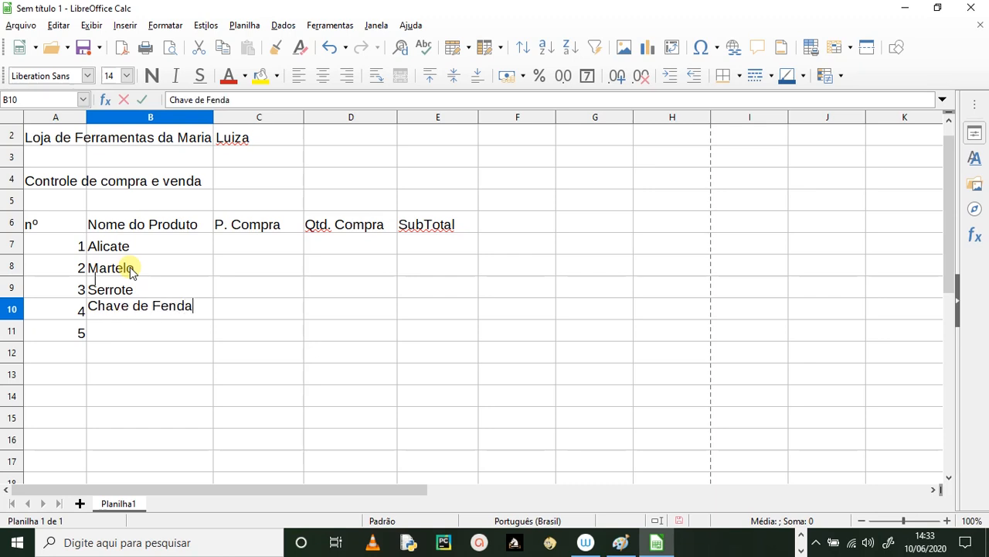
scroll(130, 267, down, 1)
key(Return)
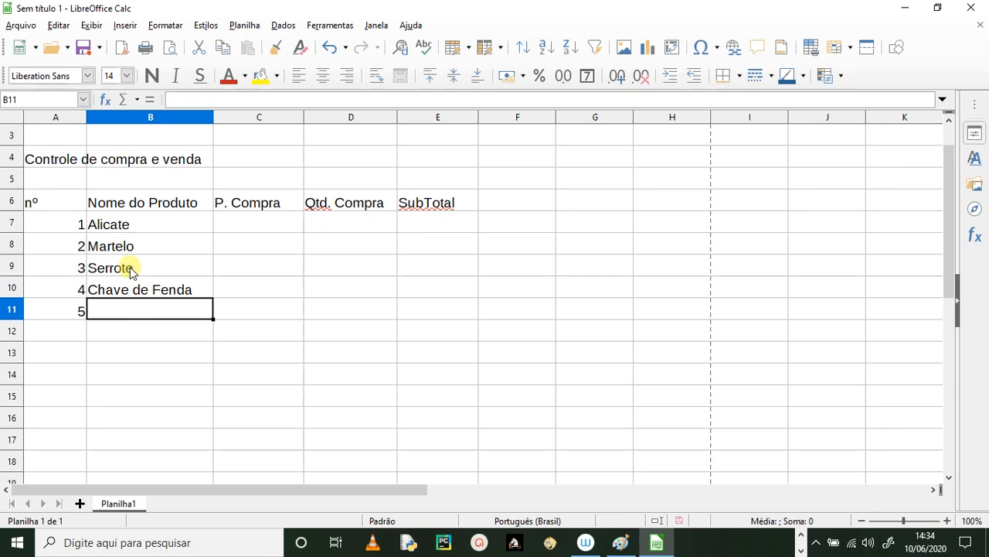
Enter the product name "Marreta" in cell B11.
text(Ma)
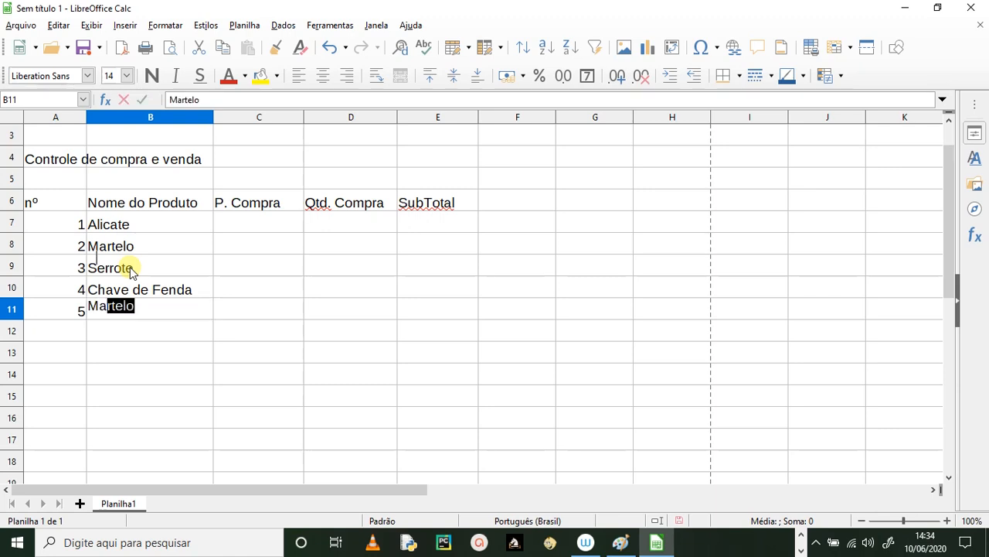
text(rreta)
key(Return)
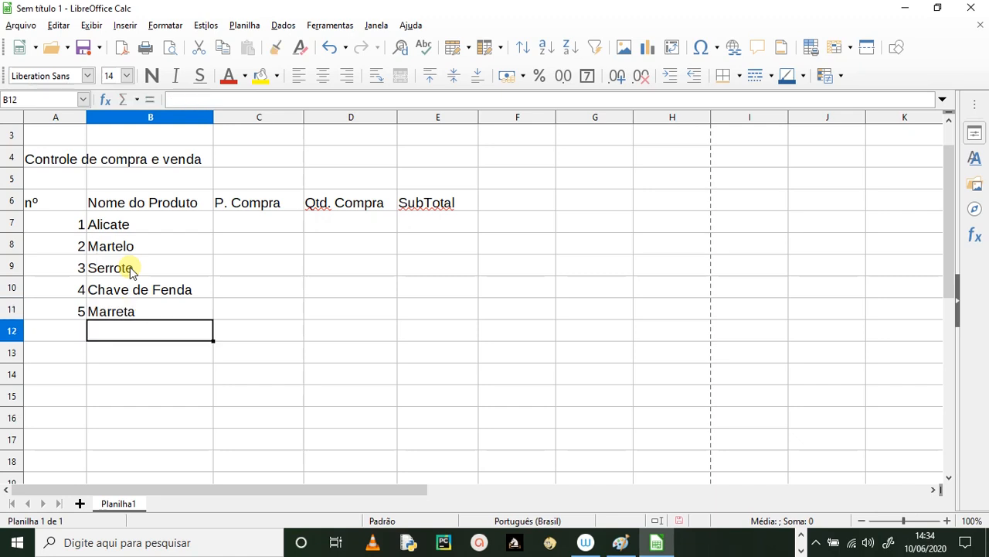
Enter the purchase prices 25, 30 and 40 for Alicate, Martelo and Serrote in cells C7 to C9.
click(259, 223)
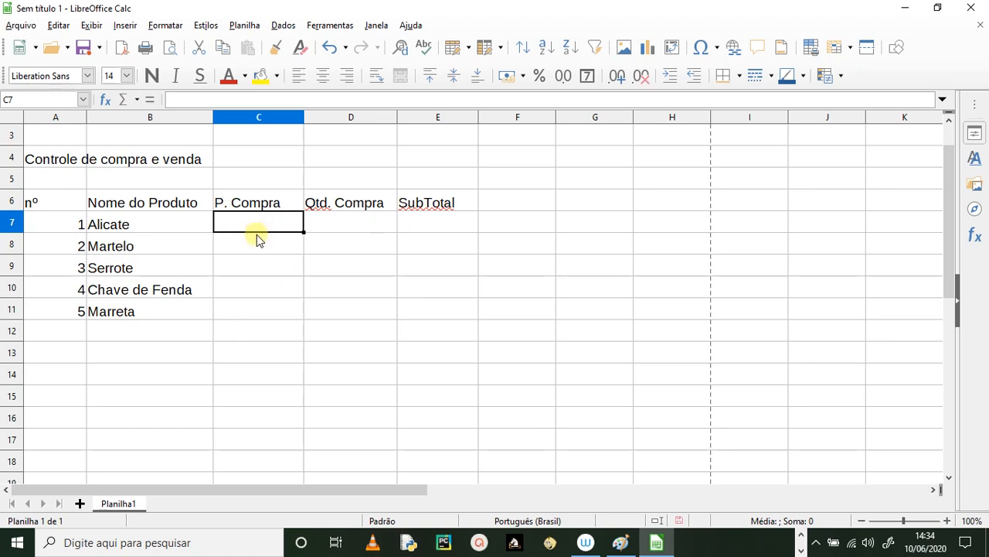
text(25)
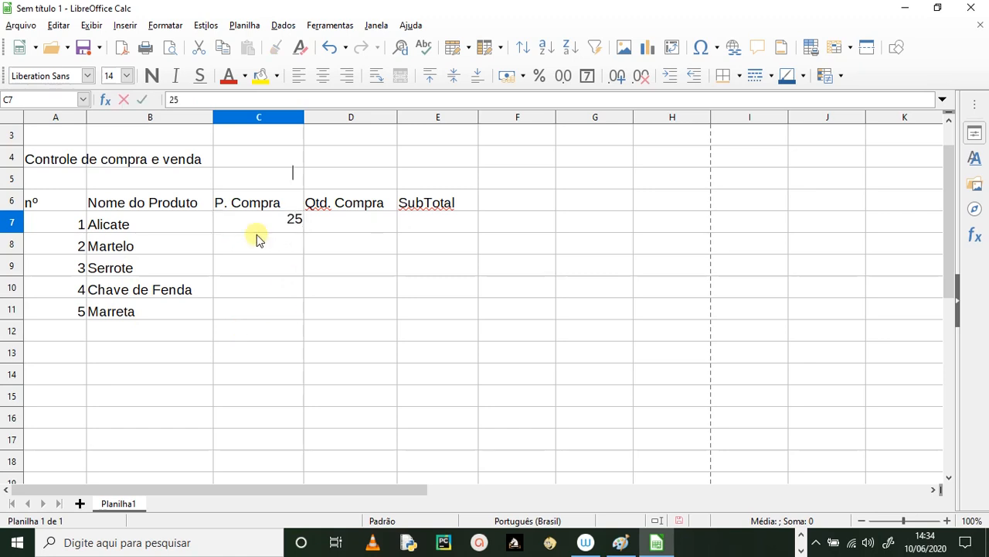
key(Return)
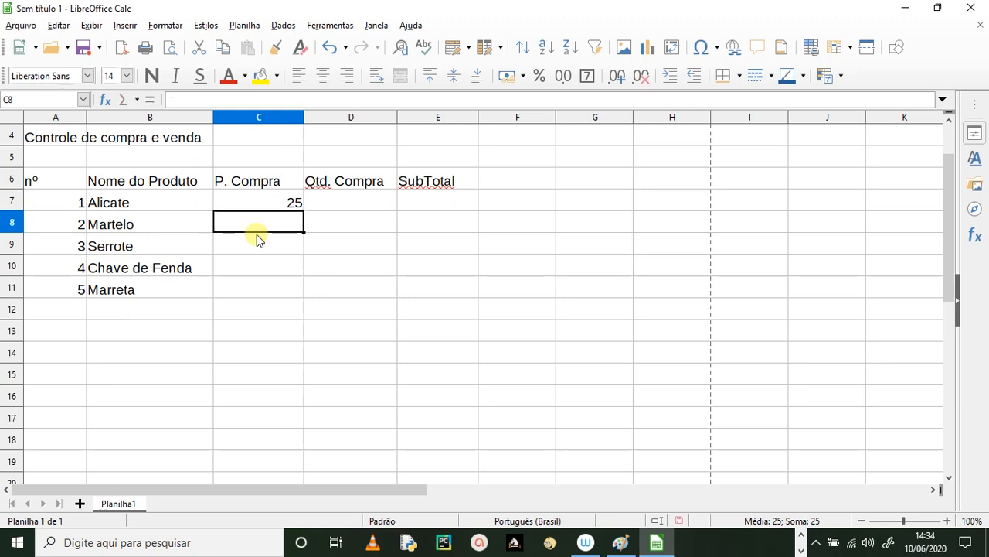
text(30)
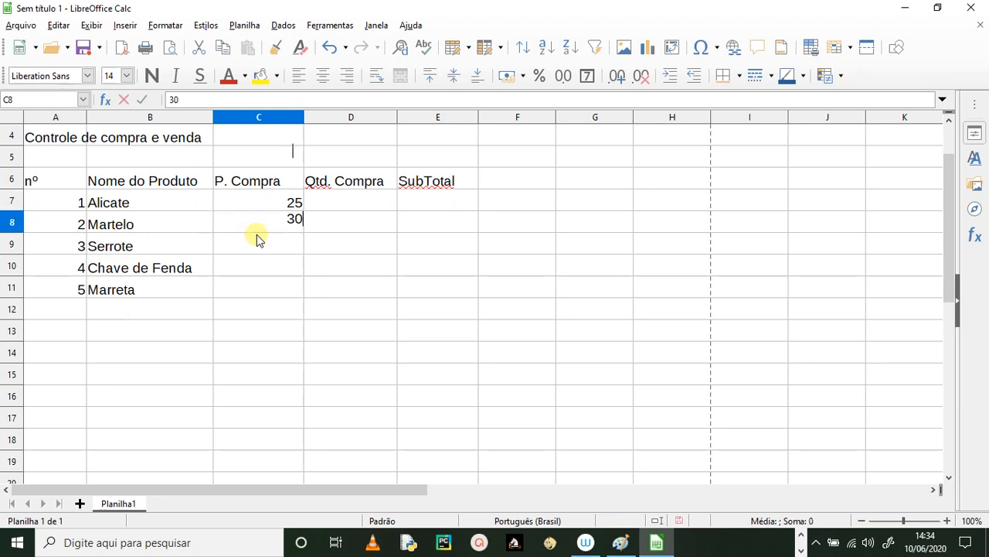
key(Return)
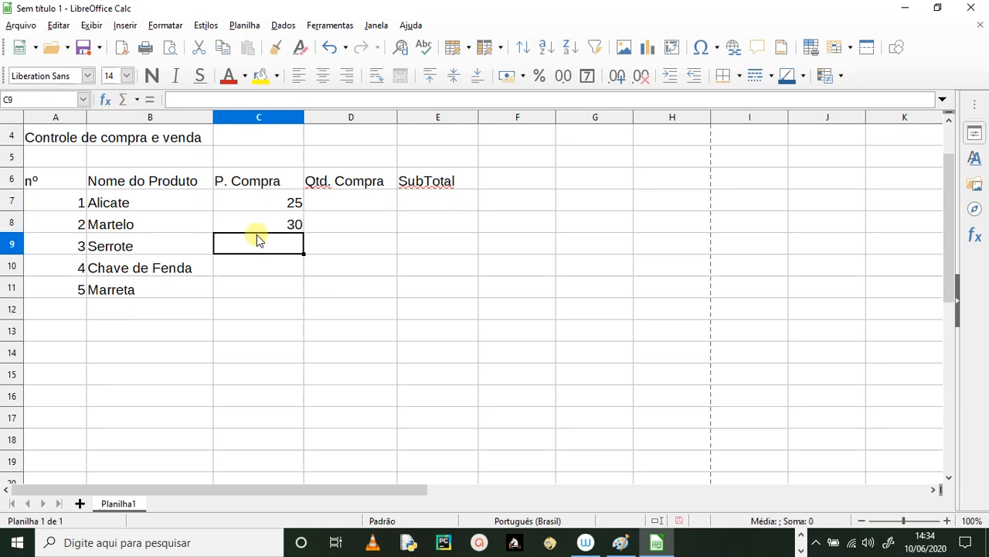
text(40)
key(Return)
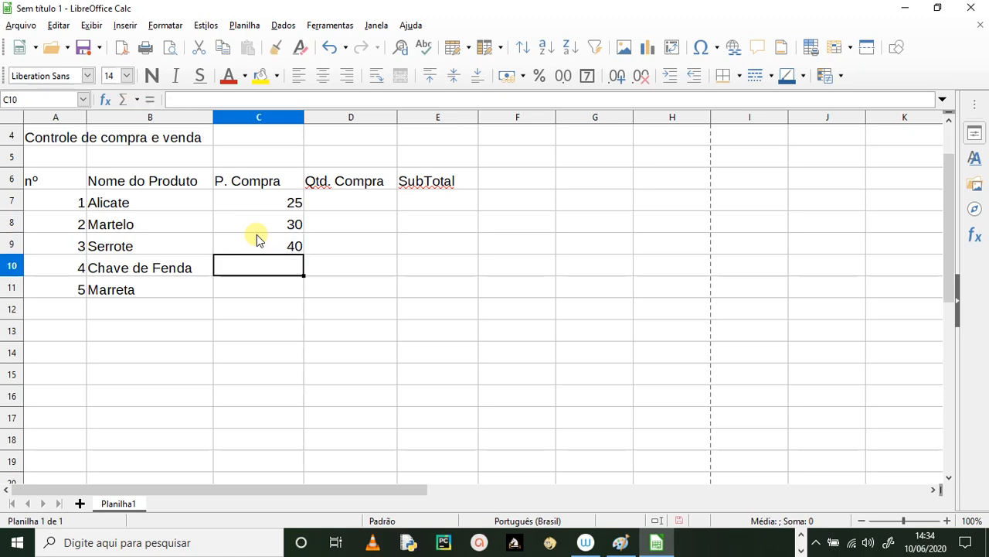
Enter the purchase prices 20 for Chave de Fenda and 45 for Marreta in cells C10 and C11.
text(20)
key(Return)
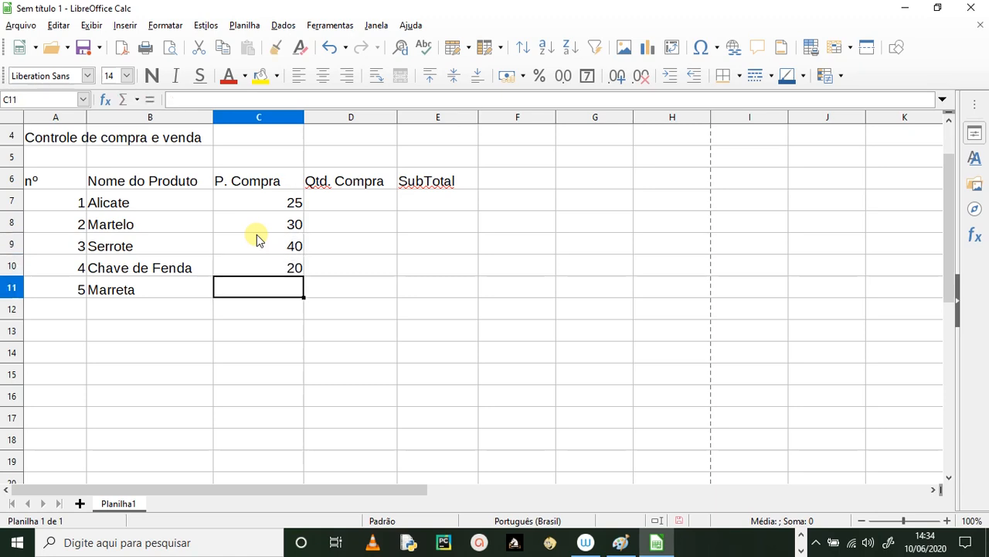
text(45)
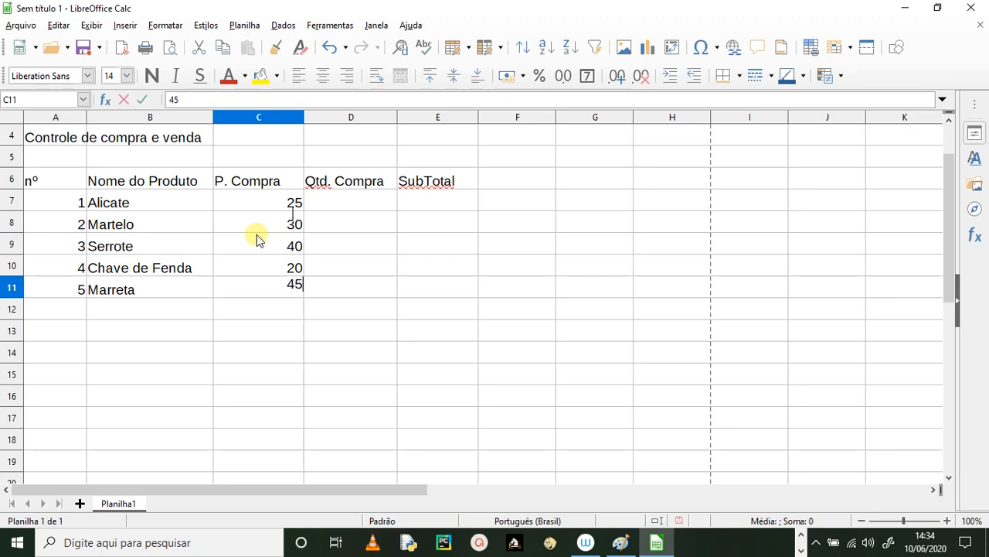
key(Return)
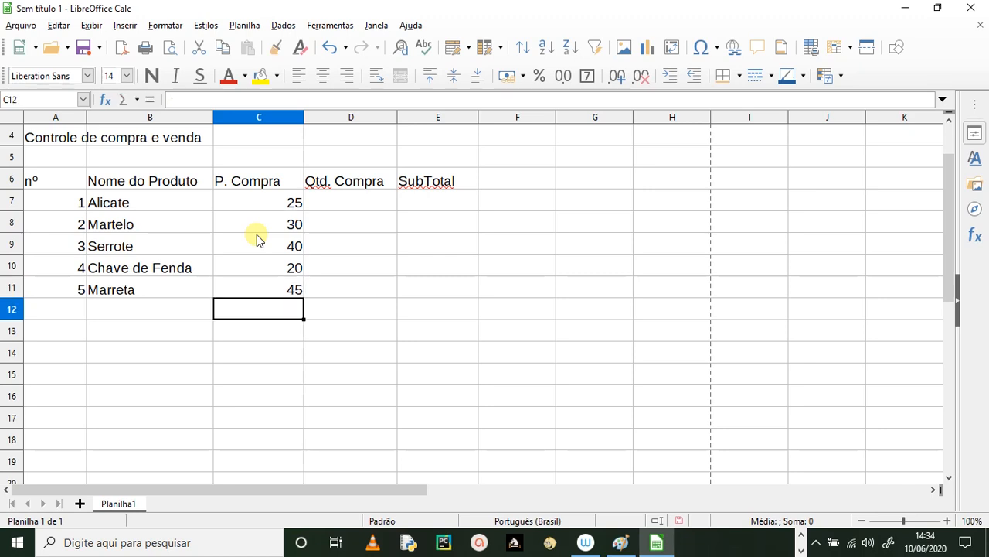
Enter the purchase quantities 3, 4, 6, 9 and 2 for the five products in cells D7 to D11.
click(353, 202)
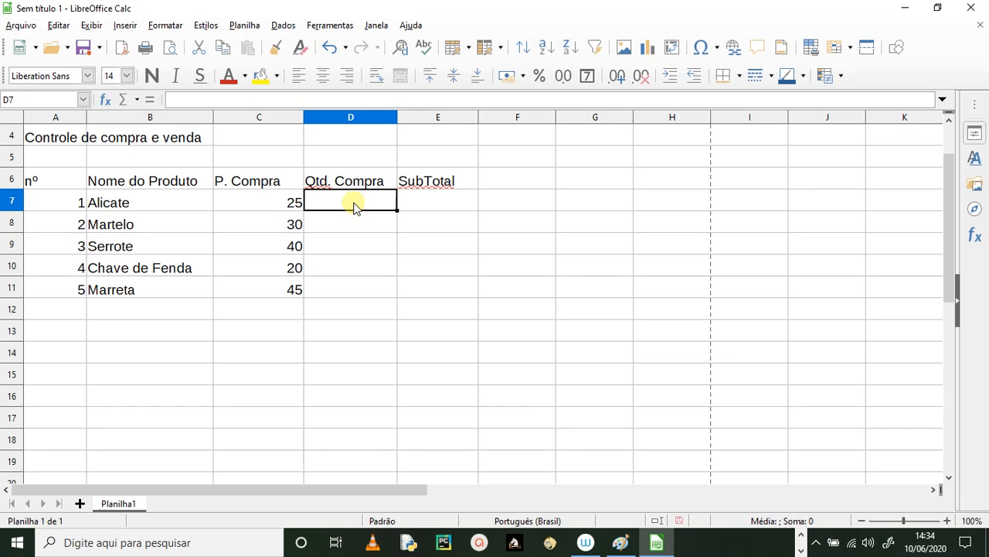
text(3)
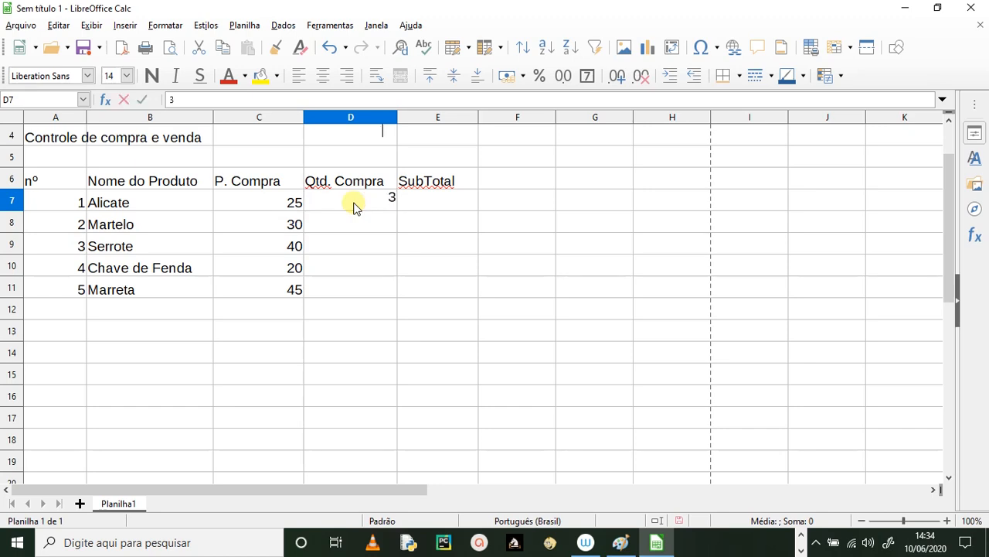
key(Return)
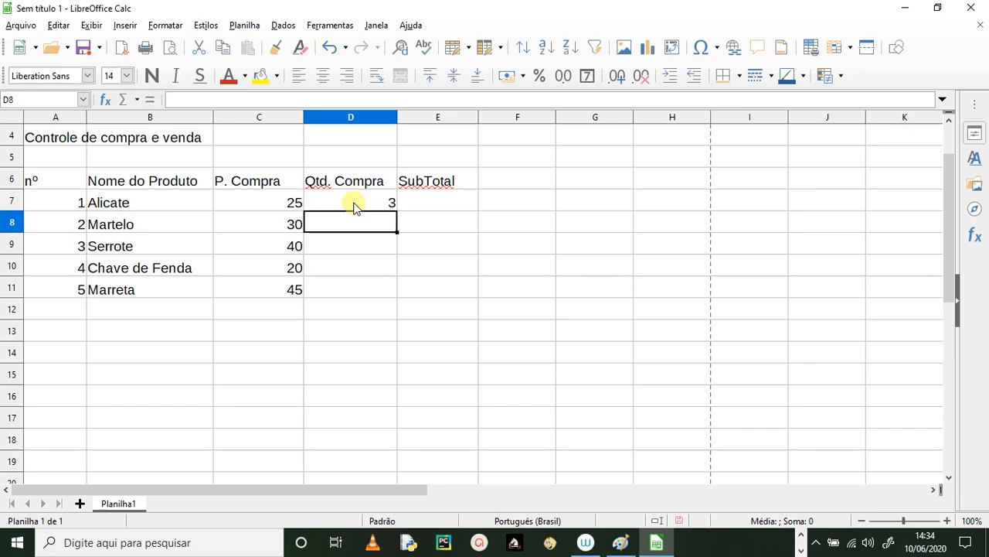
text(4)
key(Return)
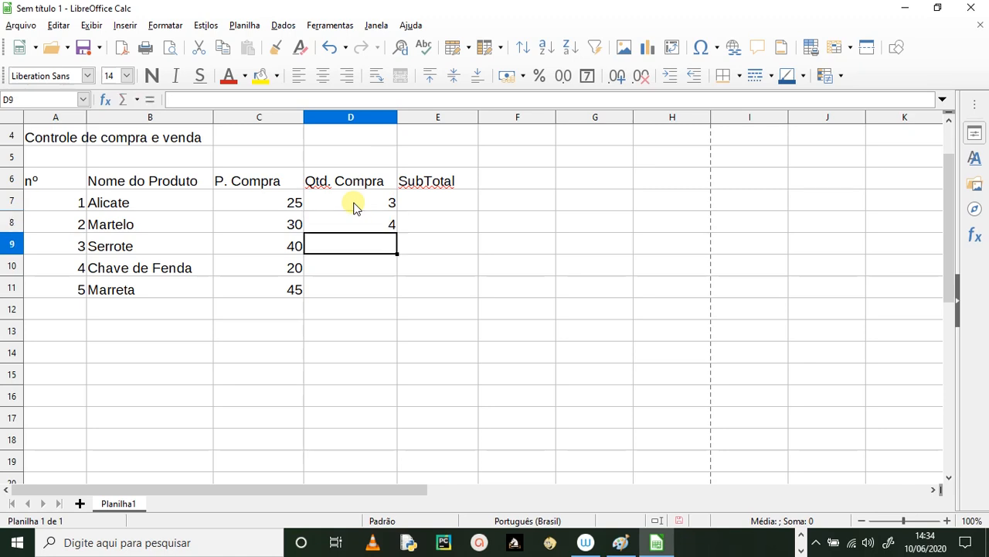
text(6)
key(Return)
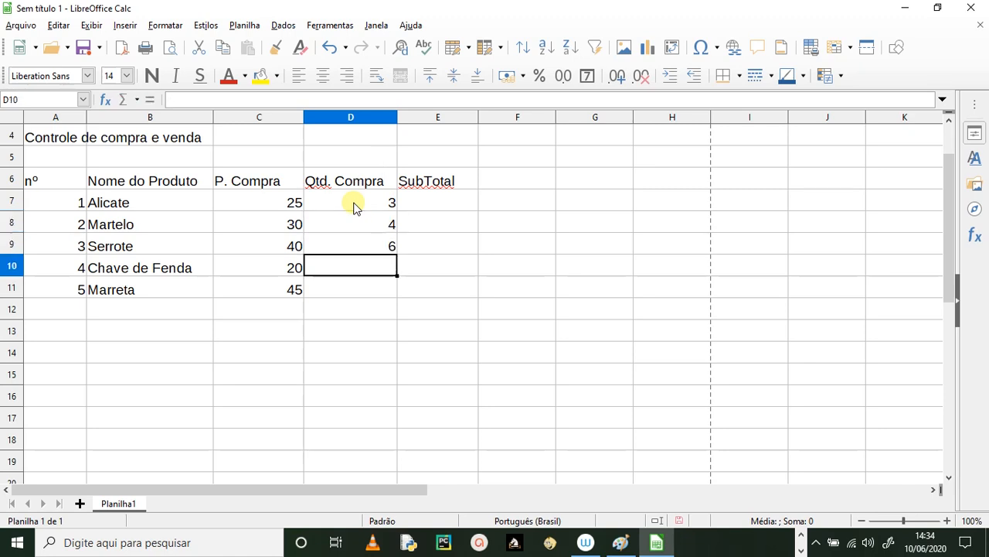
text(9)
key(Return)
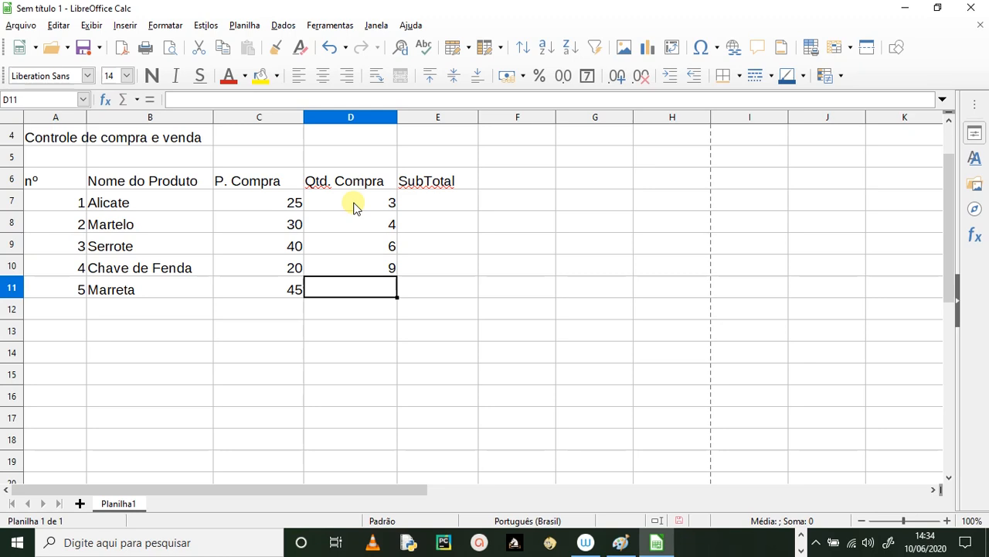
text(2)
key(Return)
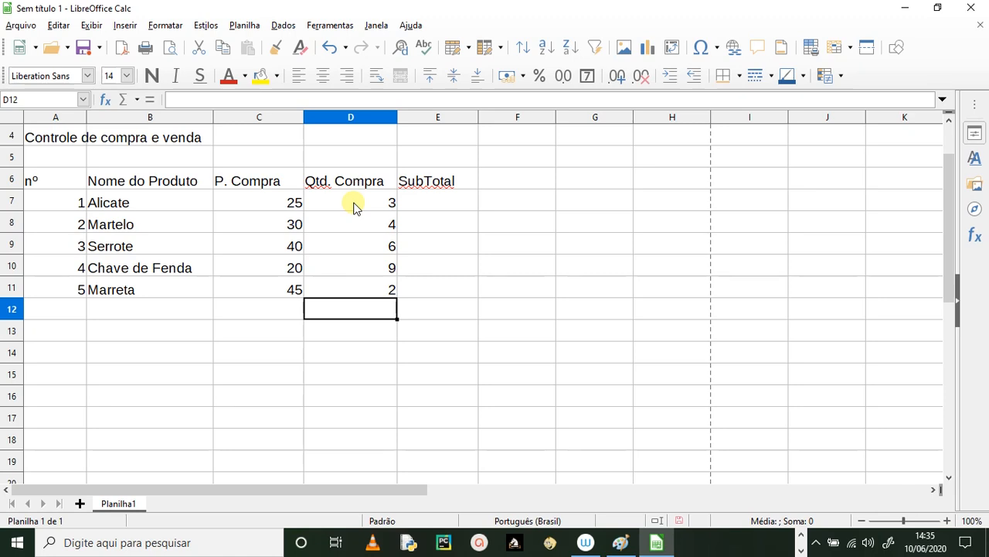
Calculate the subtotal for Alicate in cell E7 with the formula =D7*C7.
click(421, 206)
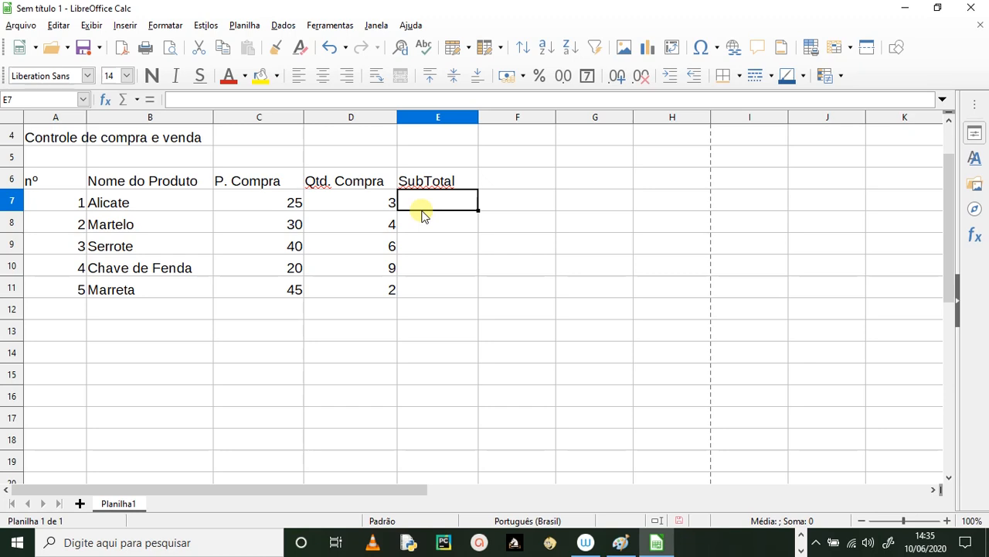
text(=)
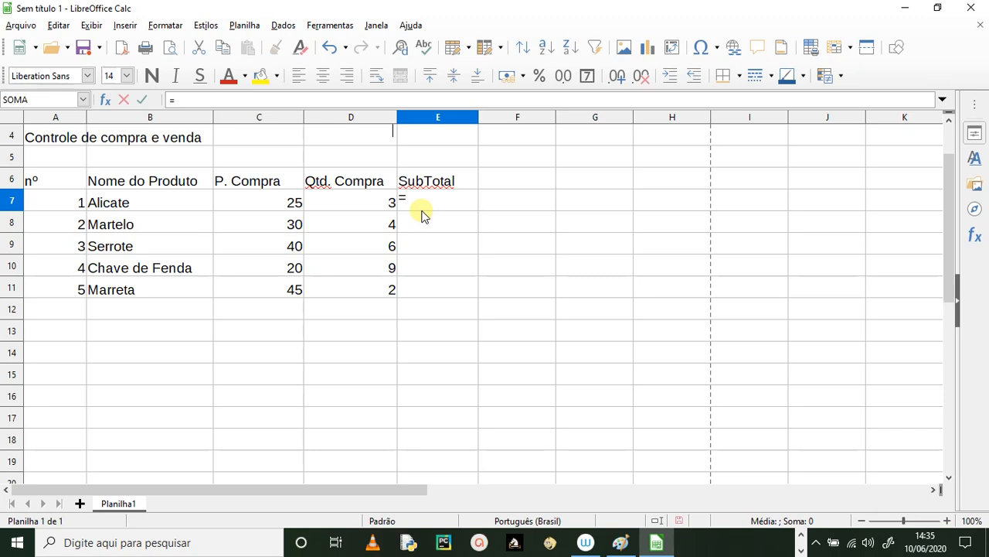
click(322, 199)
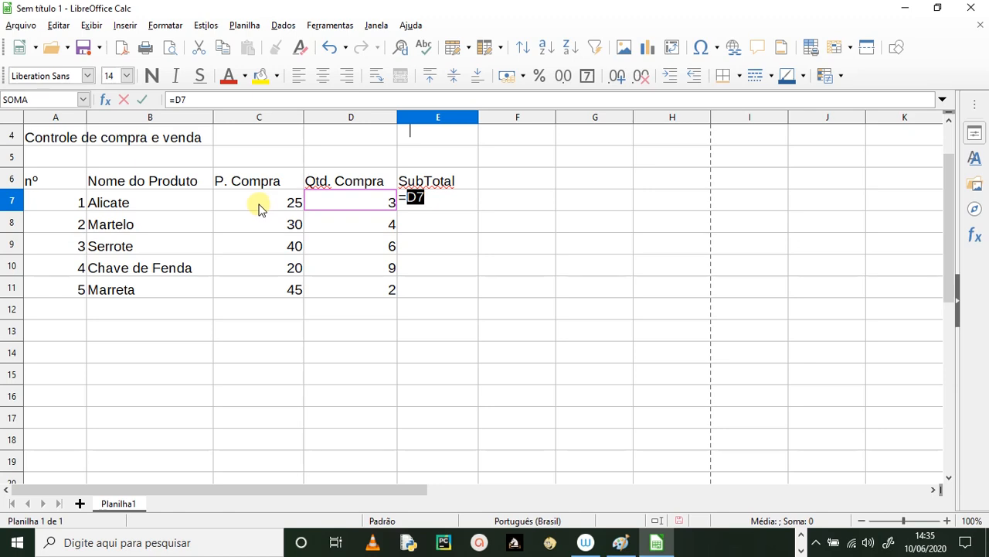
text(*)
click(262, 204)
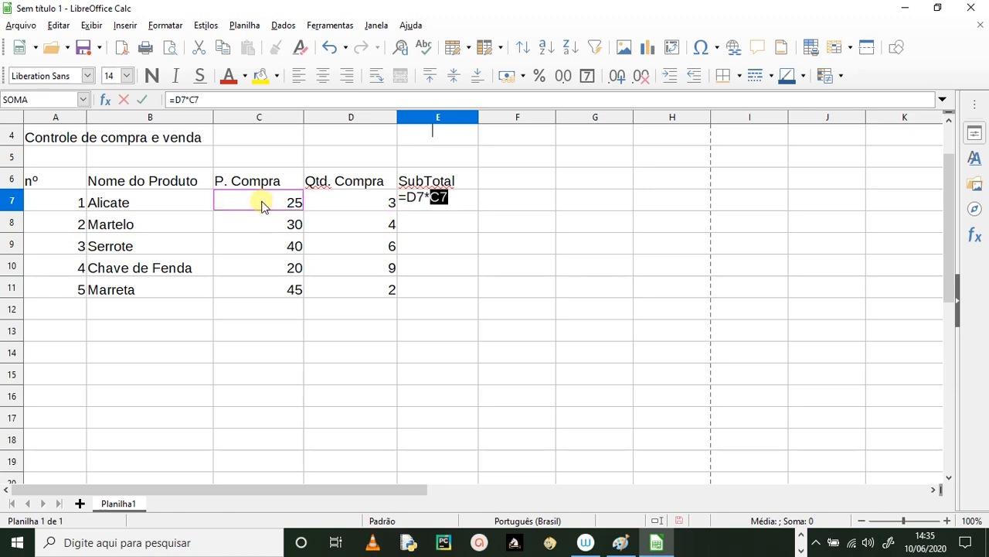
key(Return)
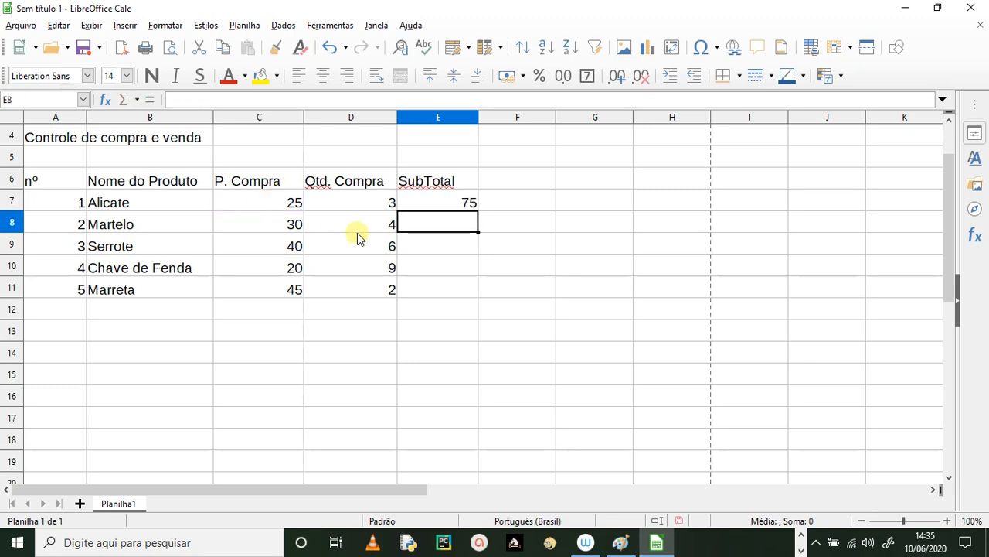
Fill the subtotal formula from E7 down to E11 and check the formula in each subtotal cell.
click(417, 203)
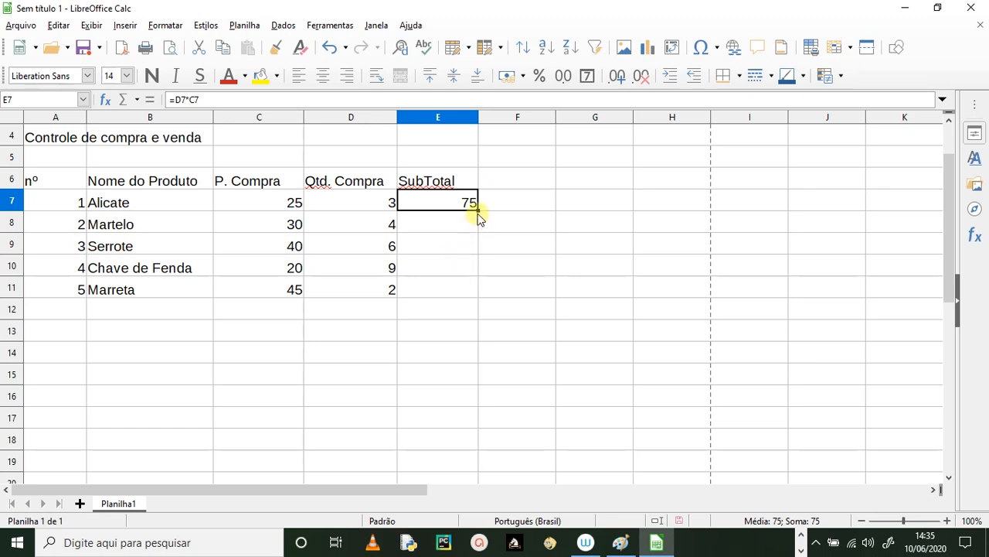
drag(477, 208, 479, 294)
click(434, 332)
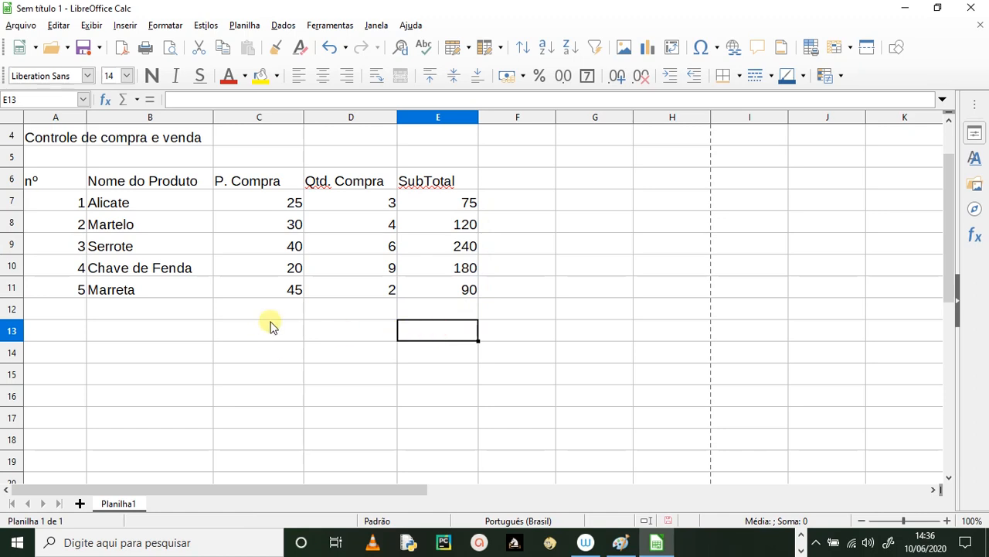
click(433, 204)
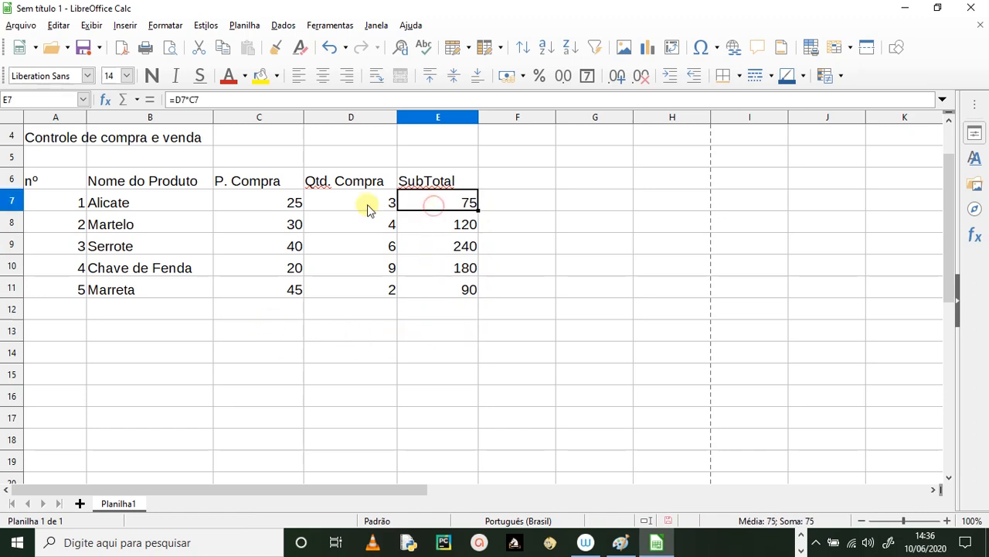
click(443, 224)
click(448, 247)
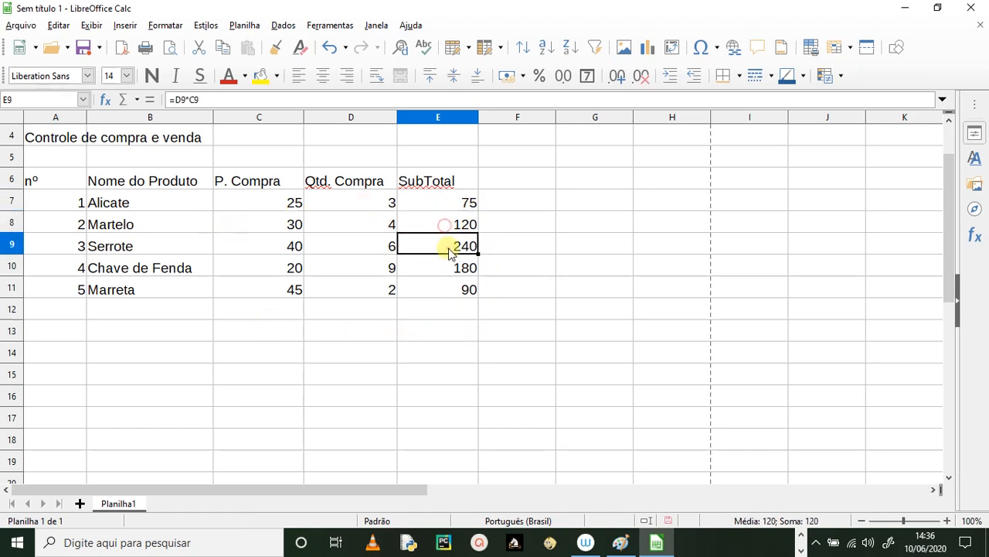
click(440, 269)
click(442, 294)
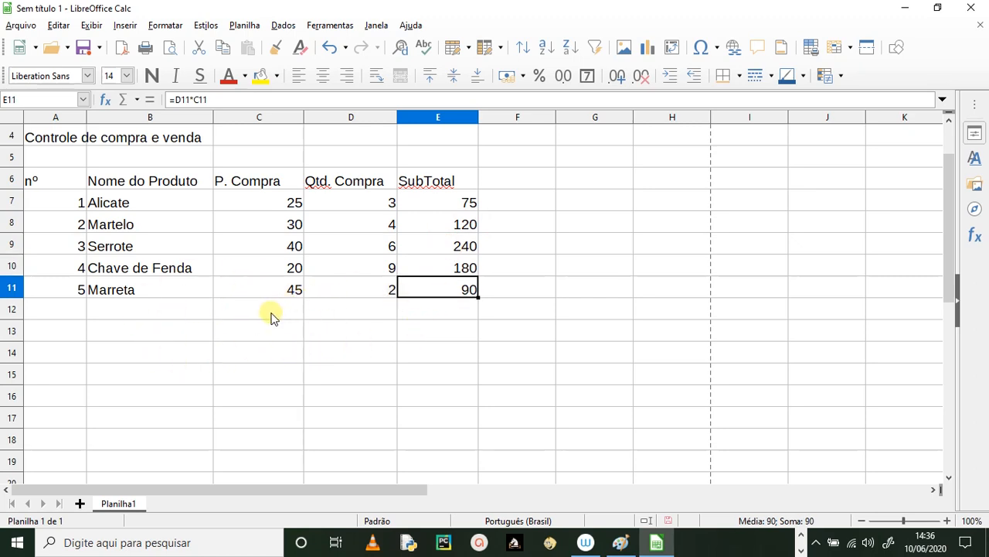
Enter the label "TOTAL" in cell B12 below the product names.
click(247, 313)
click(160, 310)
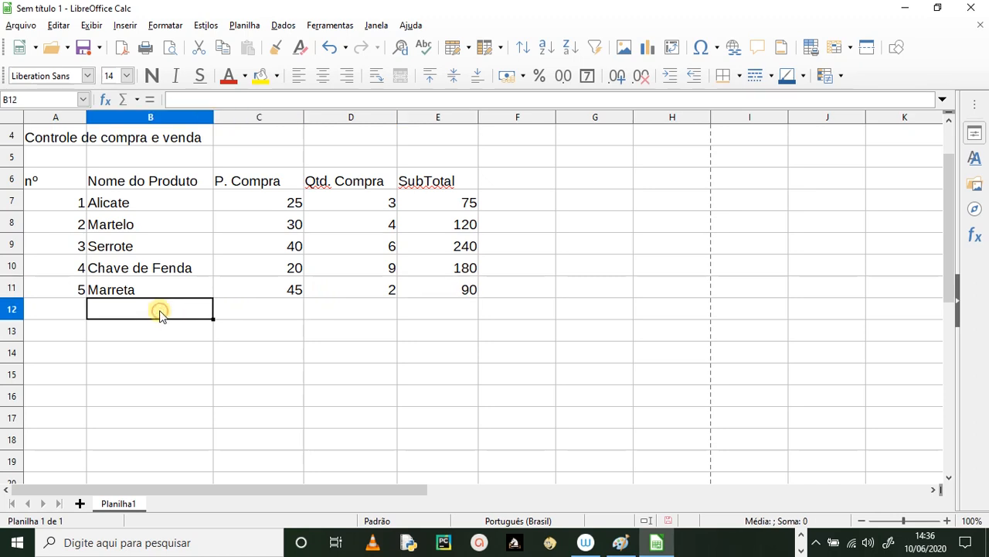
key(Caps_Lock)
text(TOTRAL)
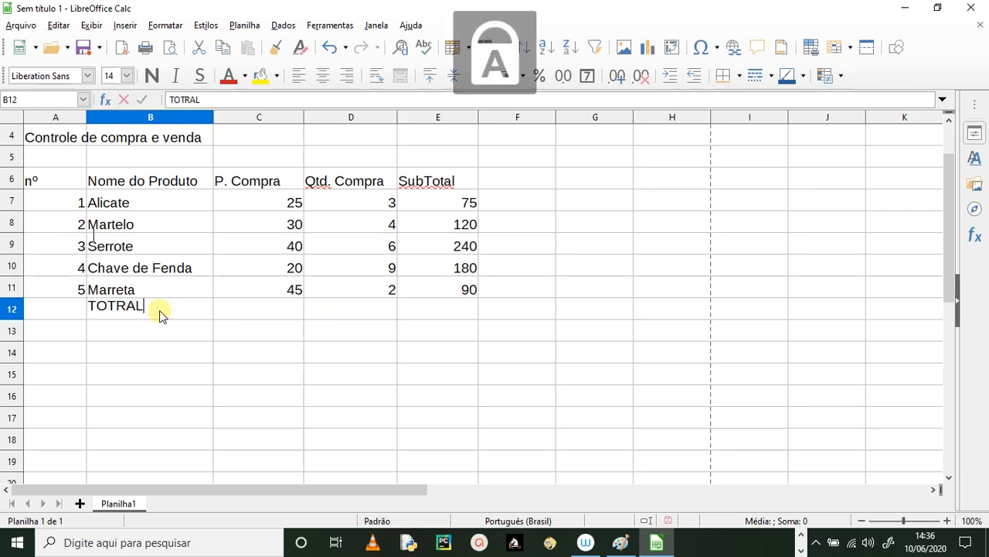
key(BackSpace)
key(BackSpace)
key(BackSpace)
text(A)
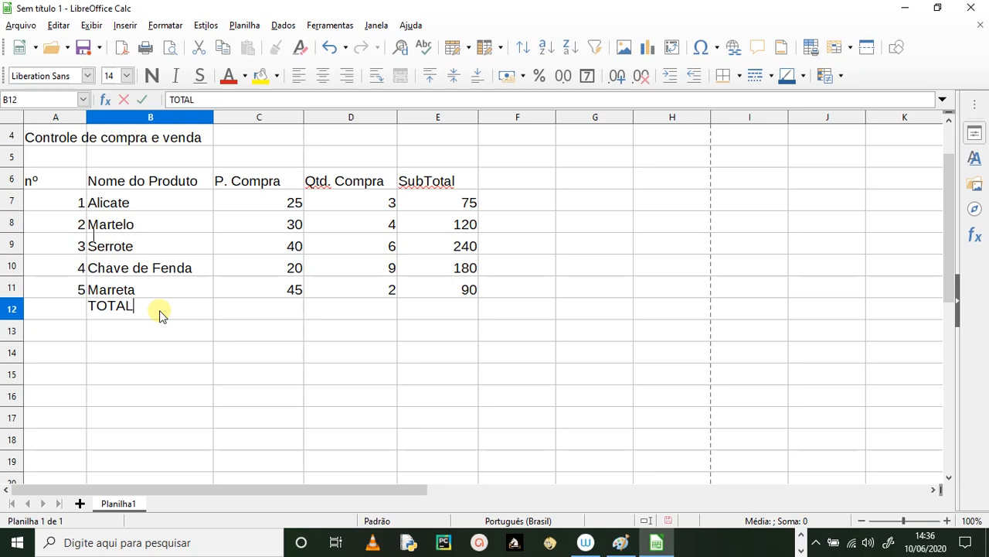
click(290, 376)
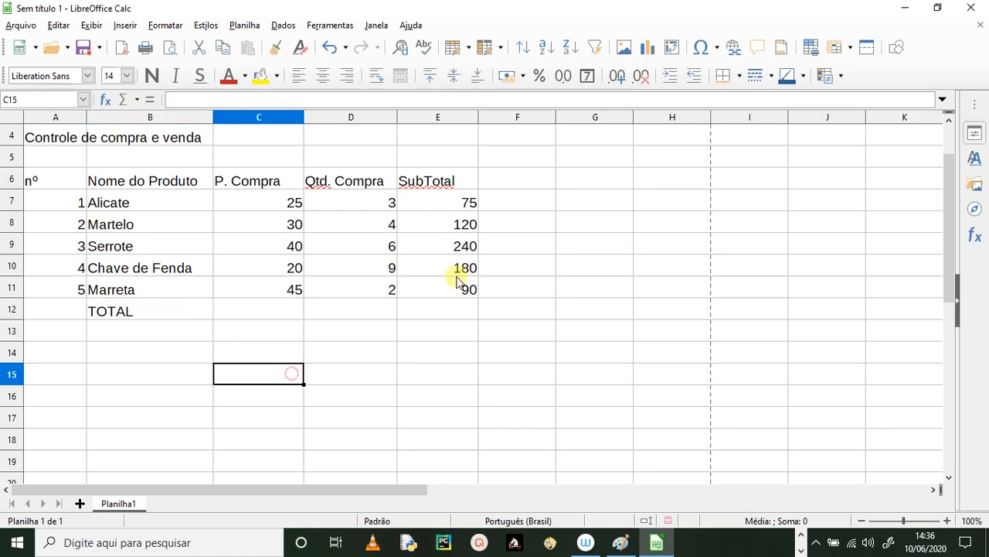
Add the sum of the subtotals E7 to E11 in cell E12 with the Soma function.
drag(430, 207, 426, 307)
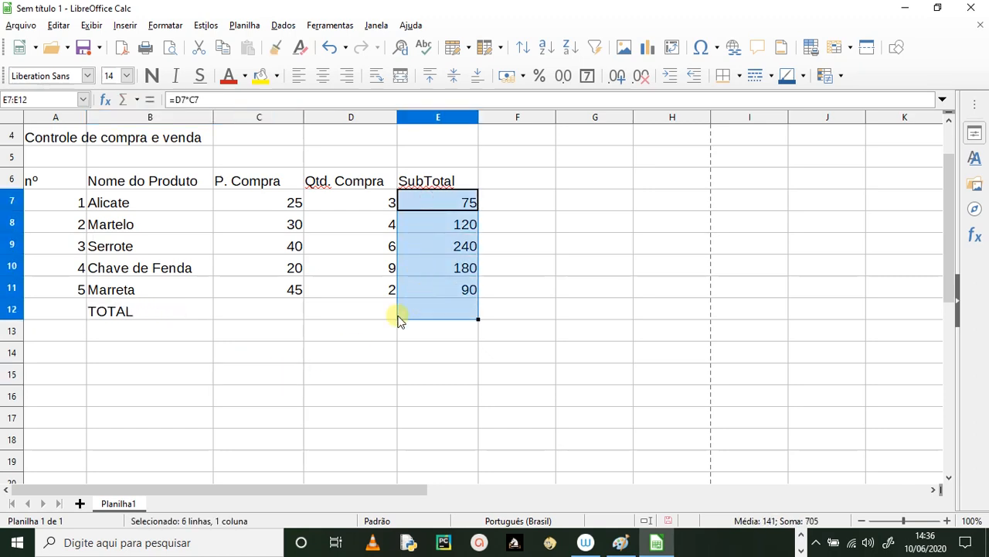
click(137, 100)
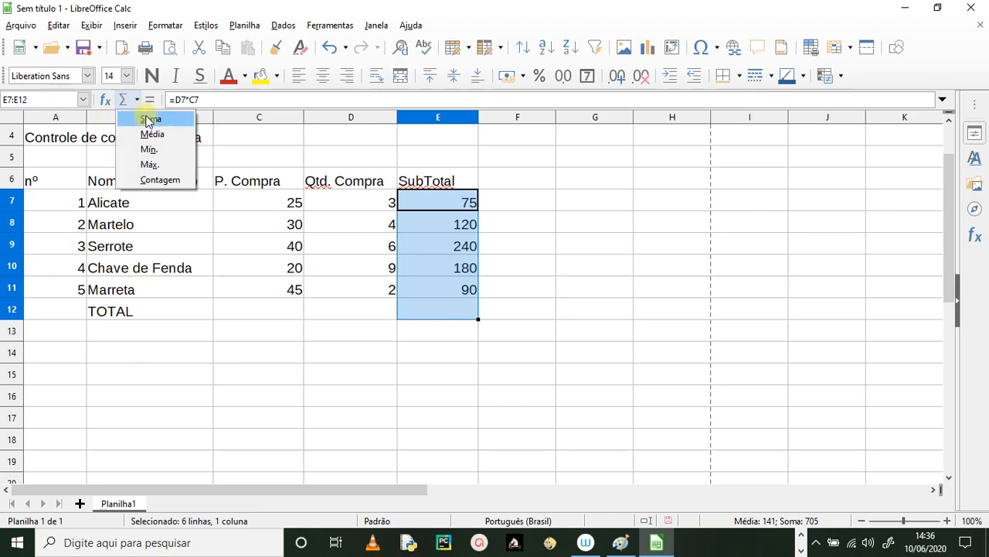
click(148, 119)
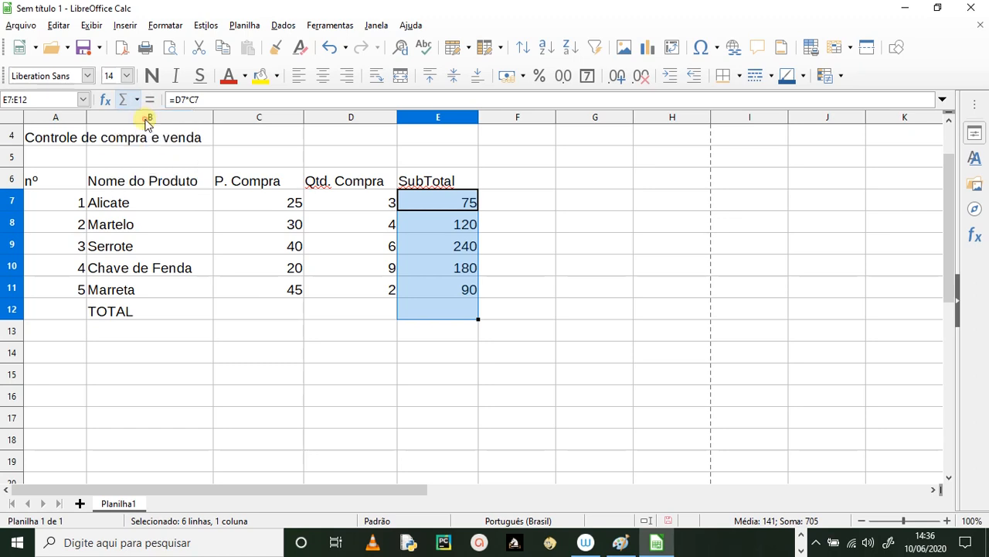
click(438, 335)
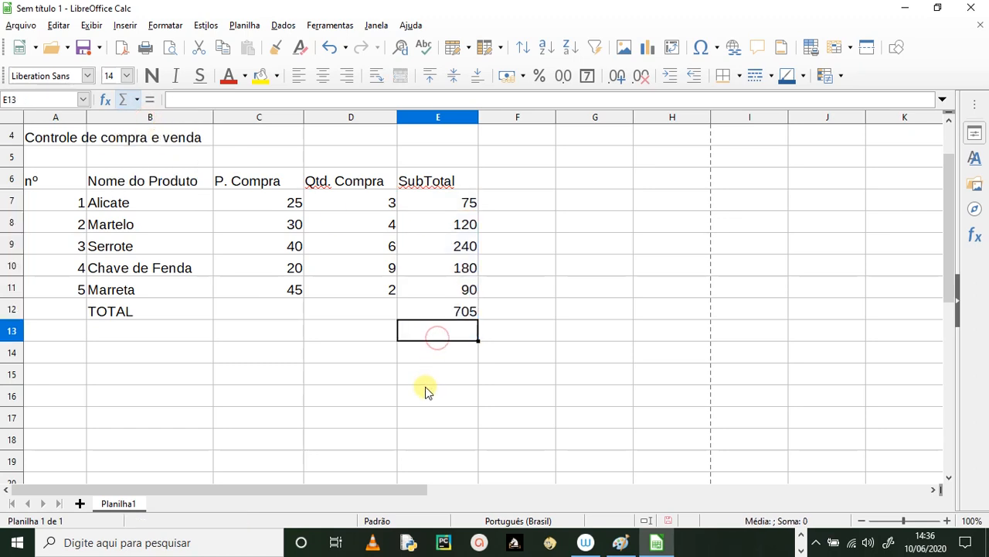
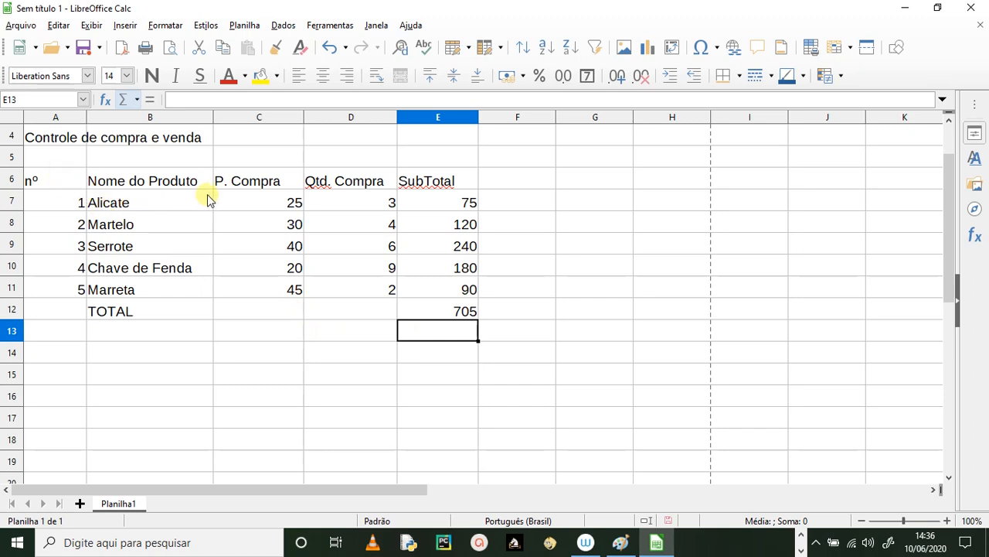
Format the range C7:E12 as currency with the option "R$ Padrão".
drag(235, 198, 437, 303)
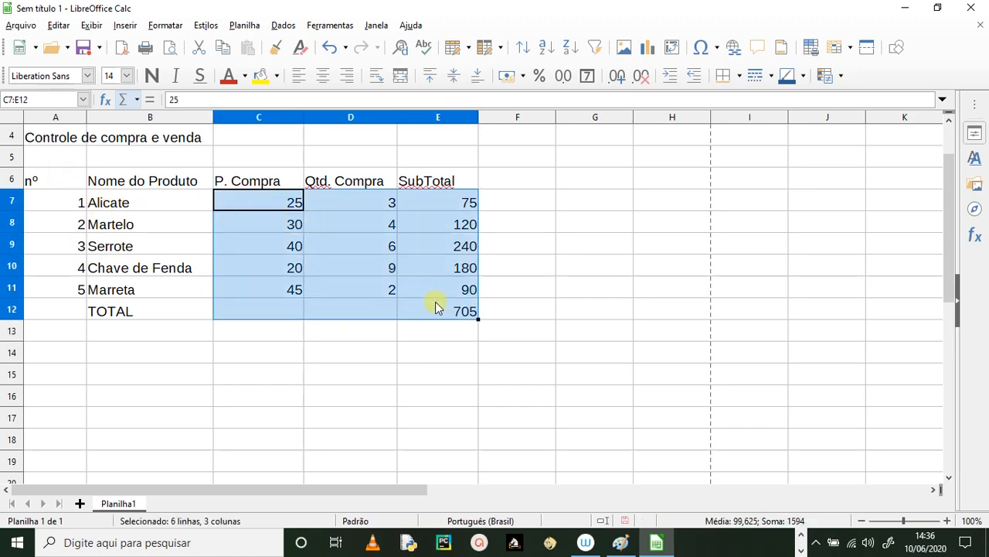
click(494, 373)
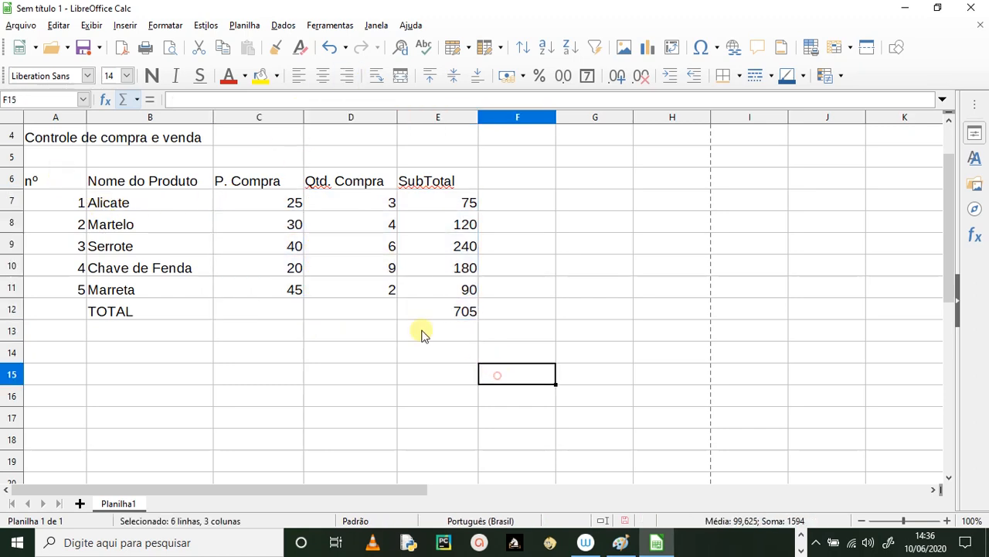
drag(241, 197, 446, 312)
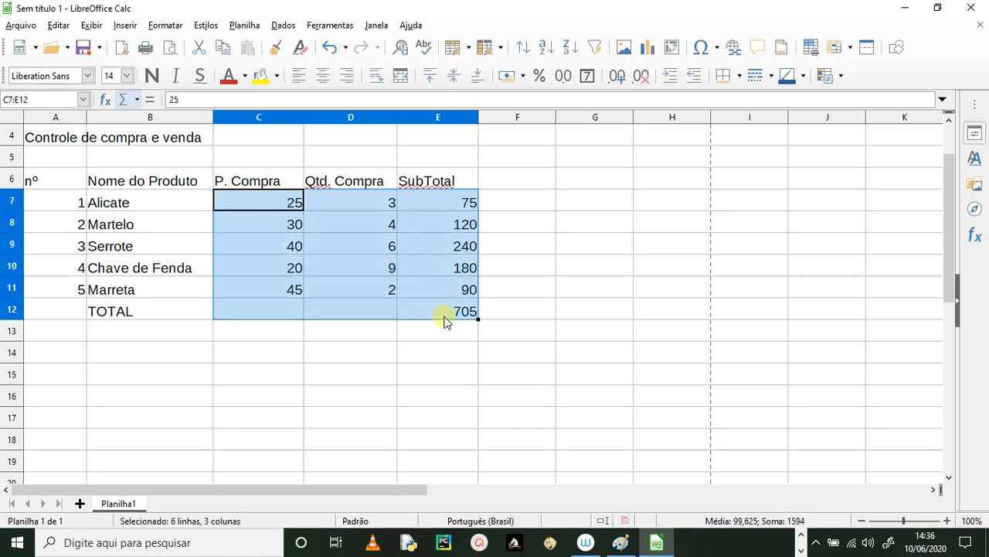
click(523, 78)
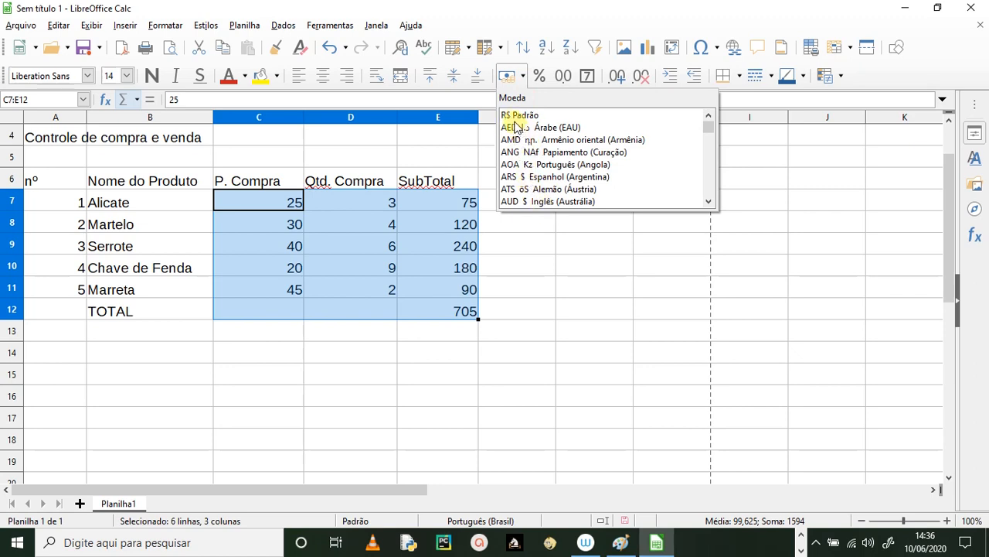
click(513, 116)
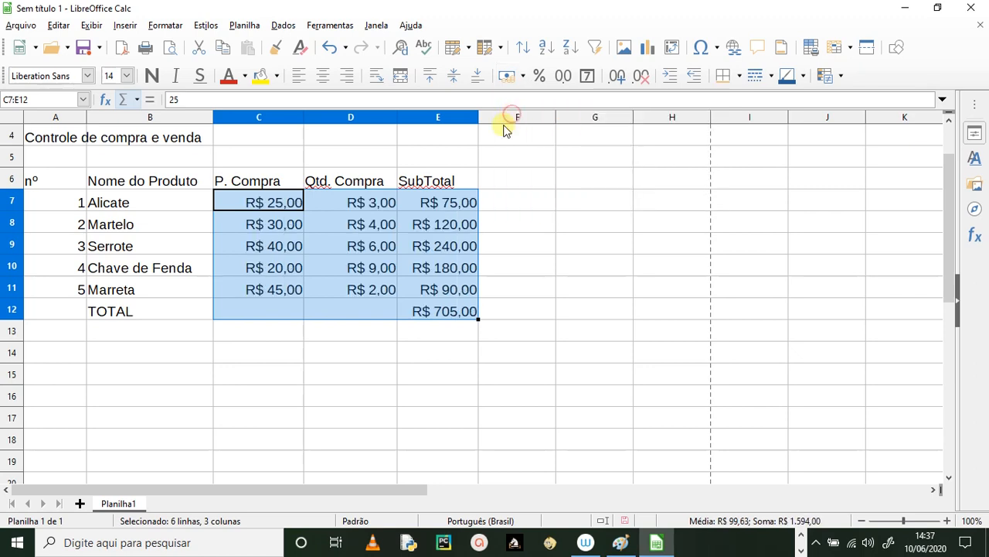
click(272, 395)
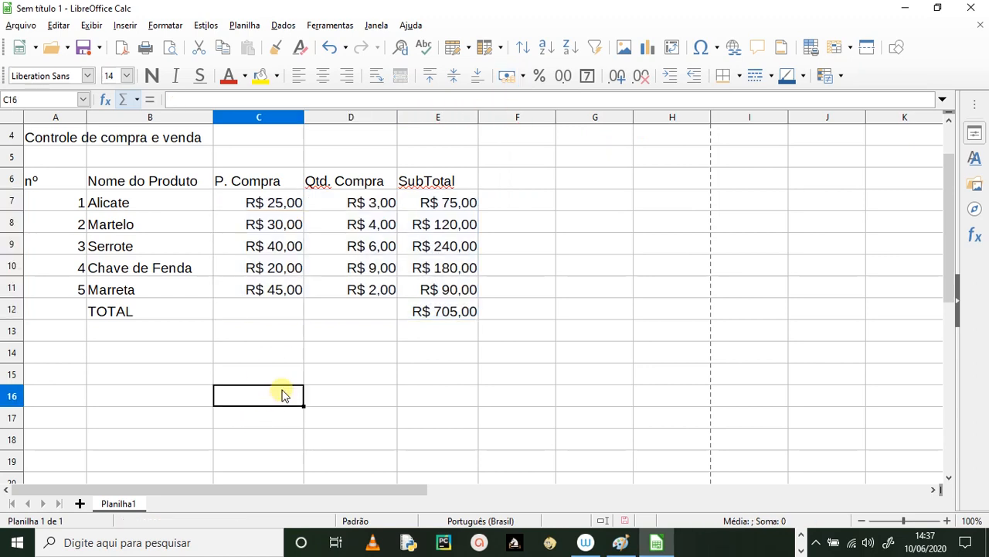
Widen columns E, D and C slightly so the currency values have more room.
click(484, 120)
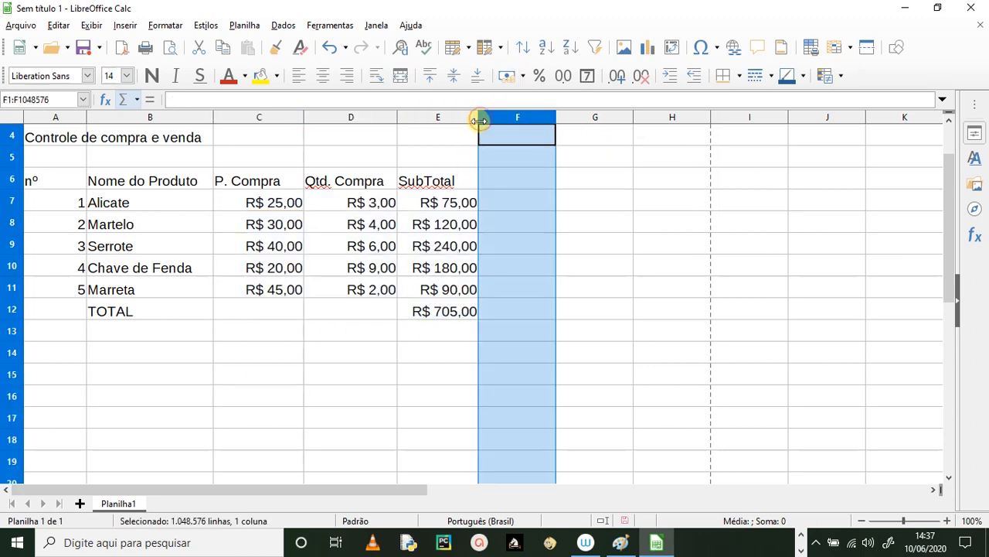
drag(479, 120, 487, 130)
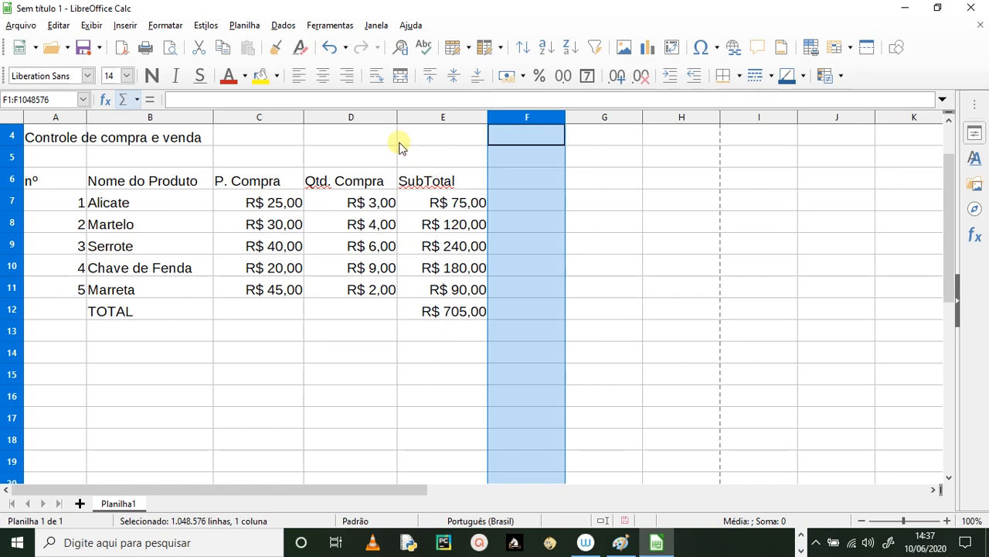
drag(398, 120, 406, 120)
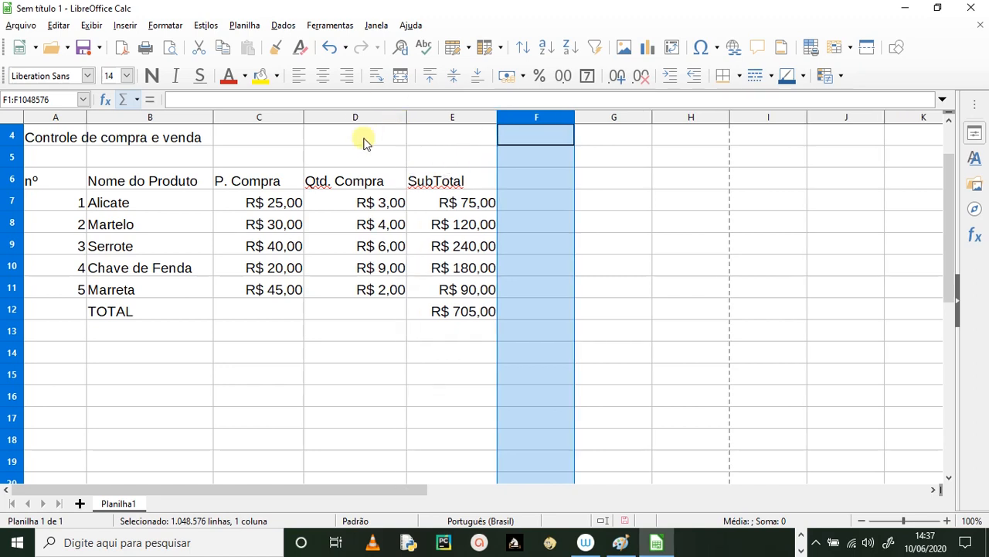
drag(304, 116, 312, 118)
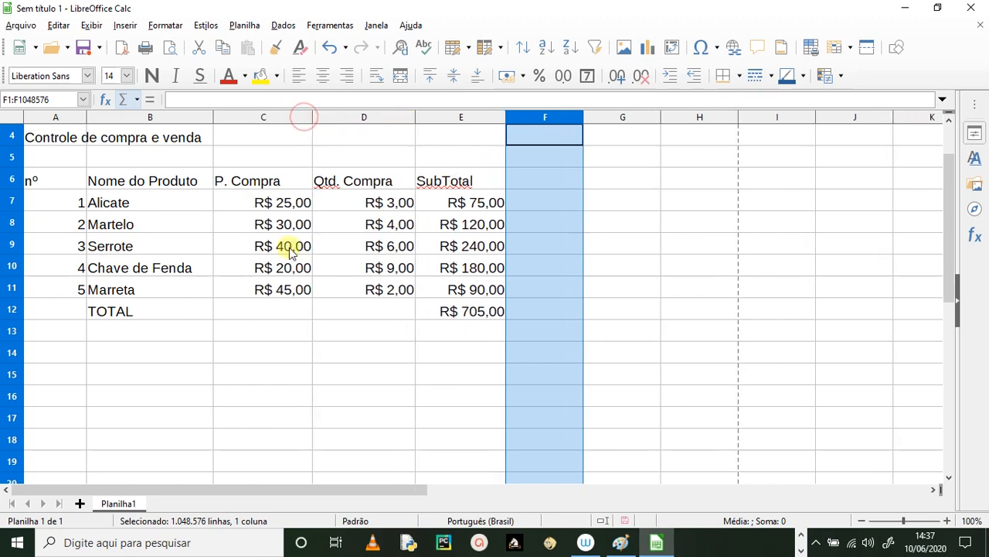
drag(306, 398, 313, 407)
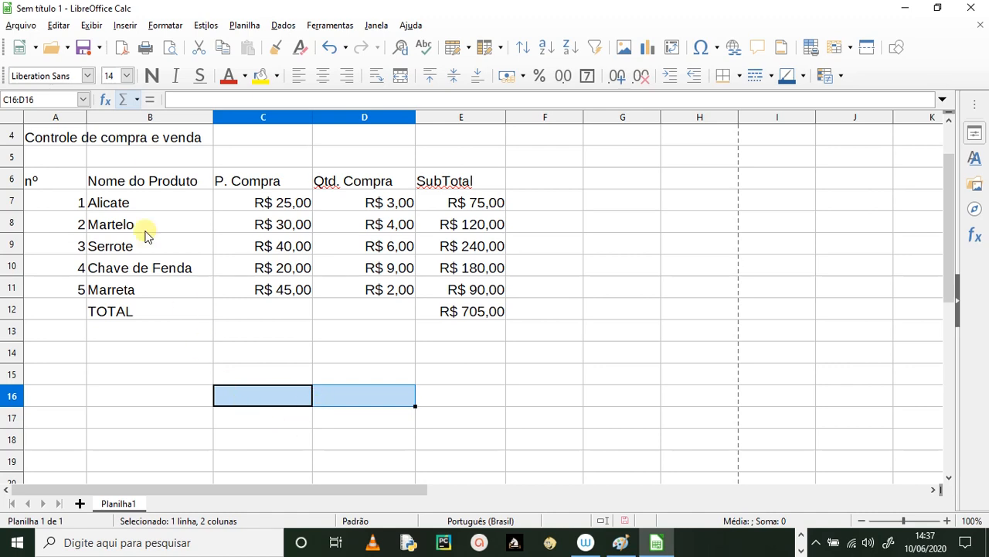
Align the table range A6:E12 to the left horizontally and to the middle vertically.
drag(48, 184, 435, 174)
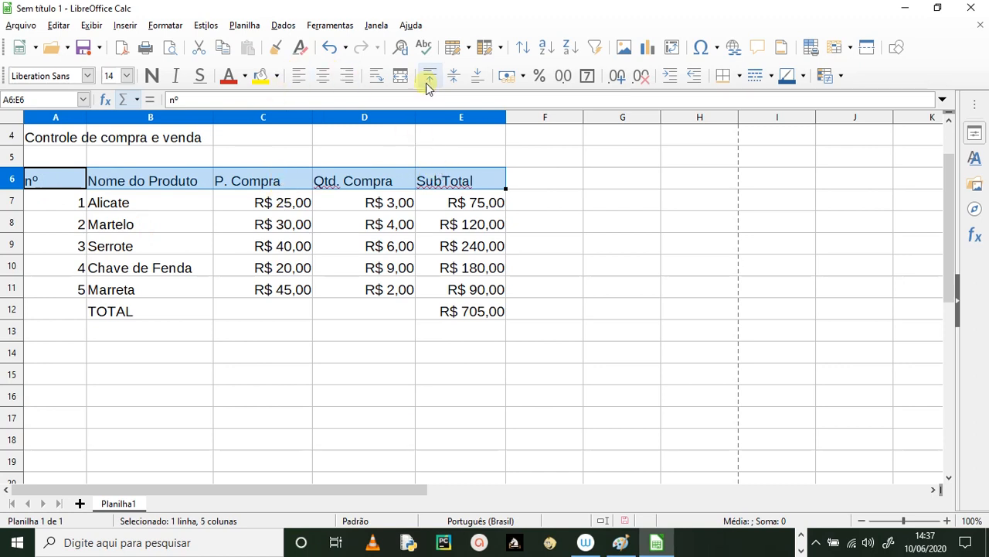
click(80, 351)
drag(50, 180, 436, 319)
click(323, 75)
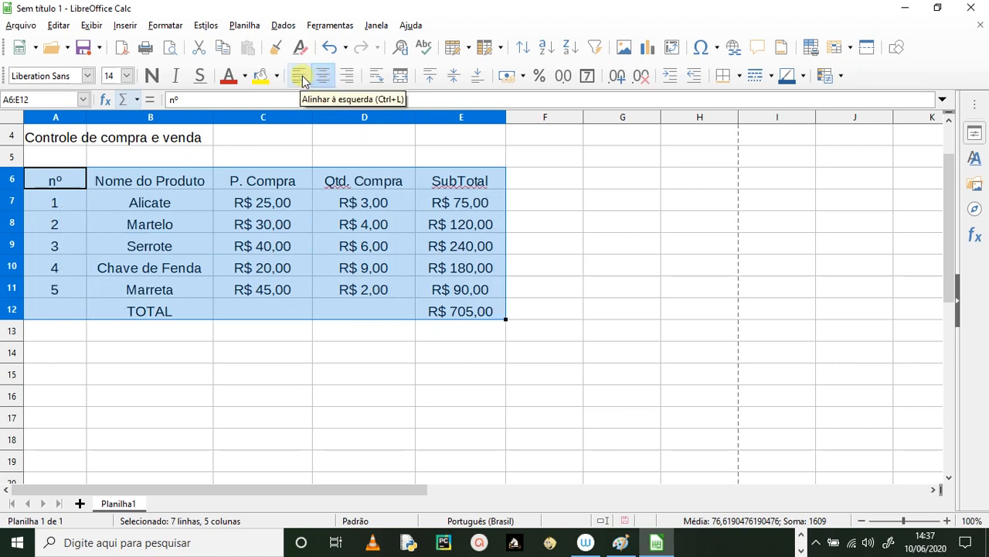
click(300, 78)
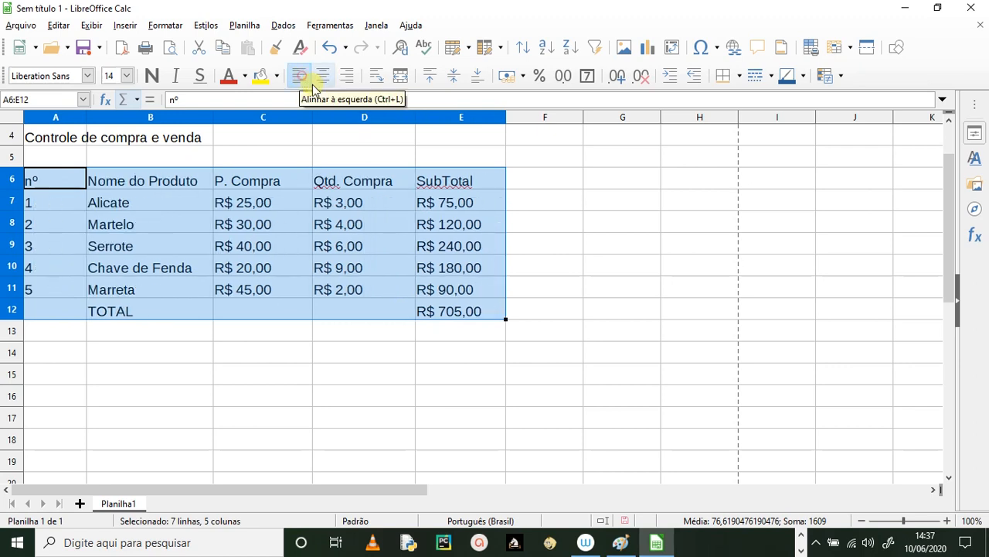
click(454, 75)
click(223, 418)
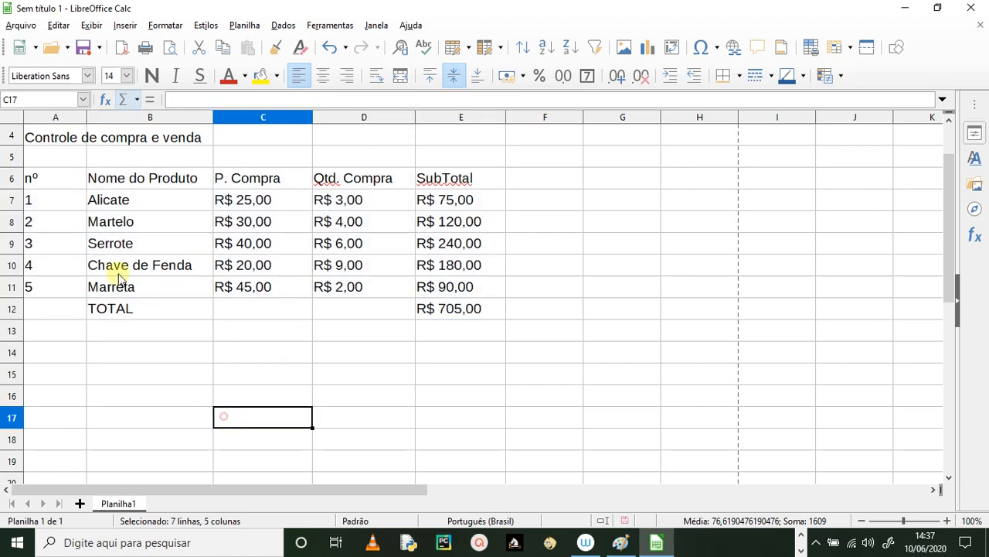
Centre the header row A6:E6 horizontally.
drag(69, 178, 424, 176)
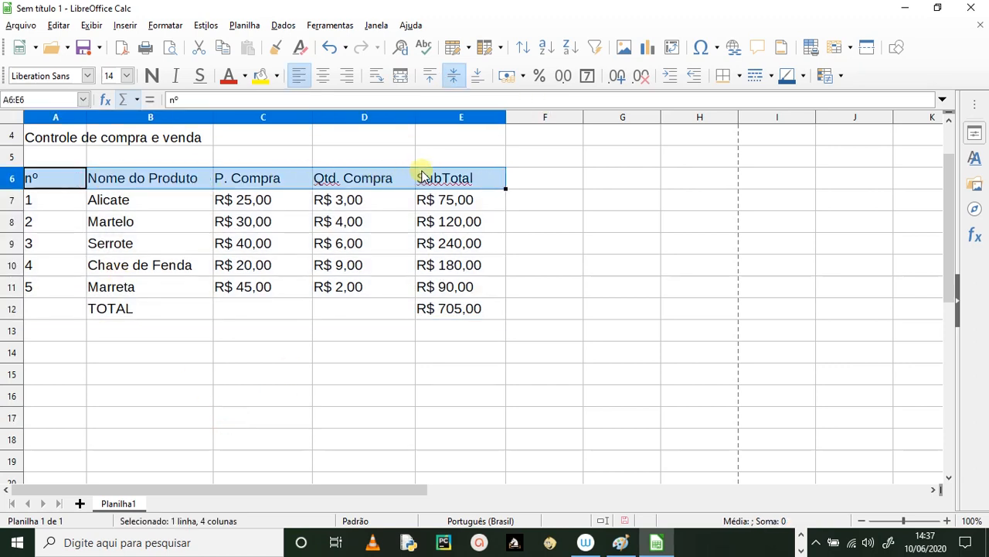
click(323, 76)
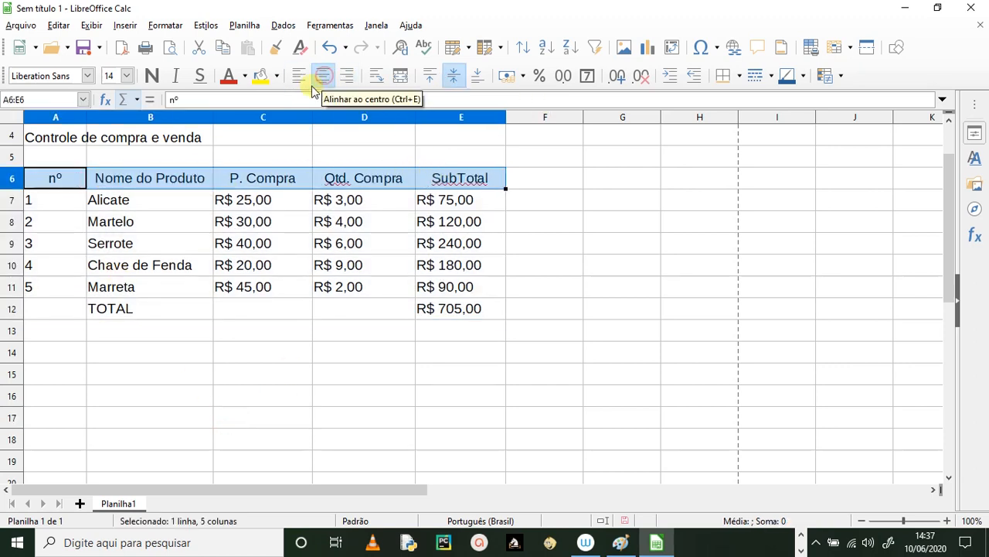
click(270, 338)
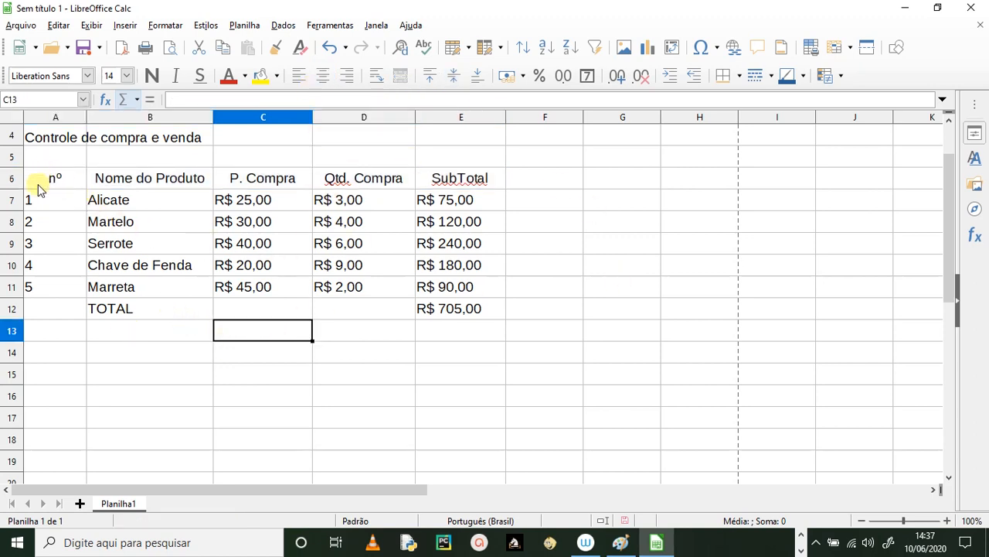
Centre the item numbers in A7:A11 and the currency values in C7:E12 horizontally.
drag(40, 191, 62, 292)
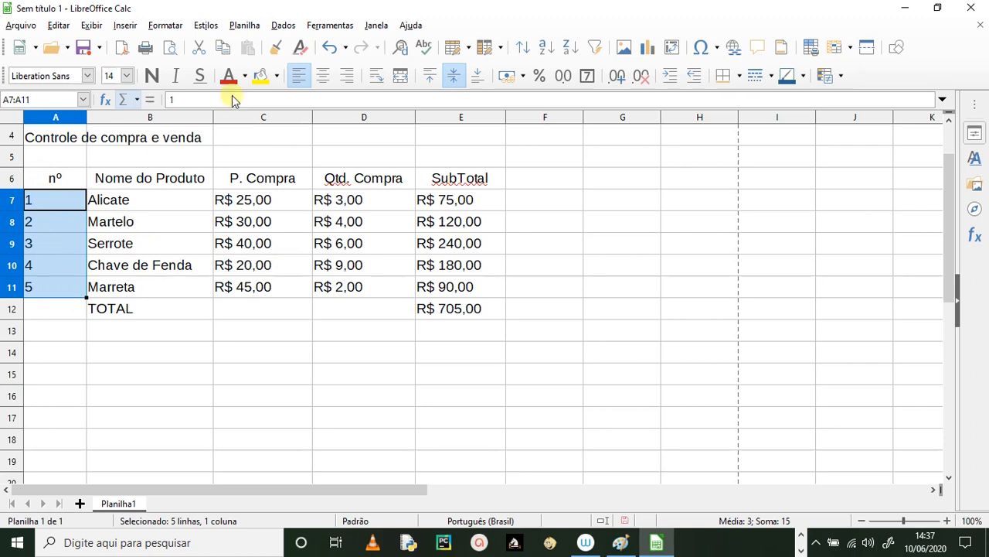
click(324, 76)
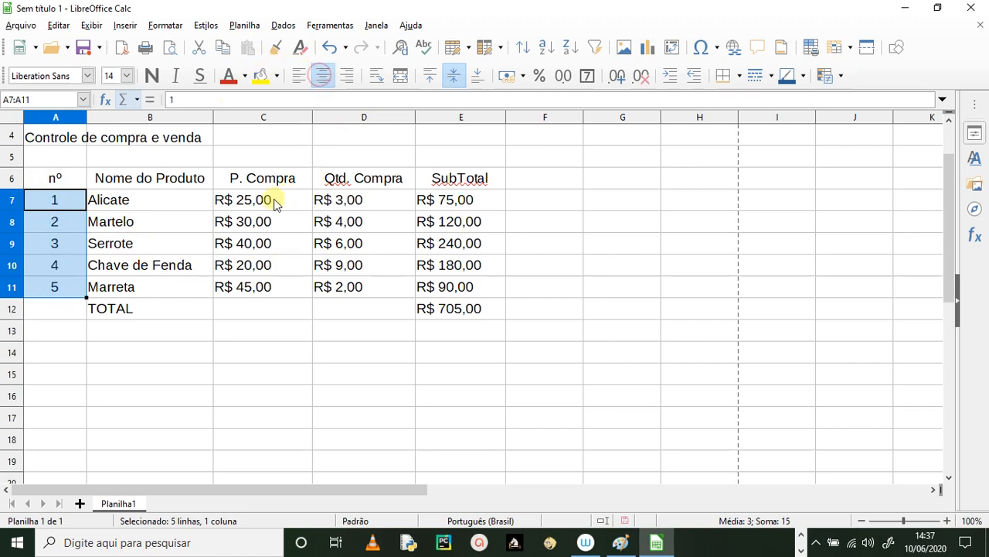
drag(271, 198, 452, 309)
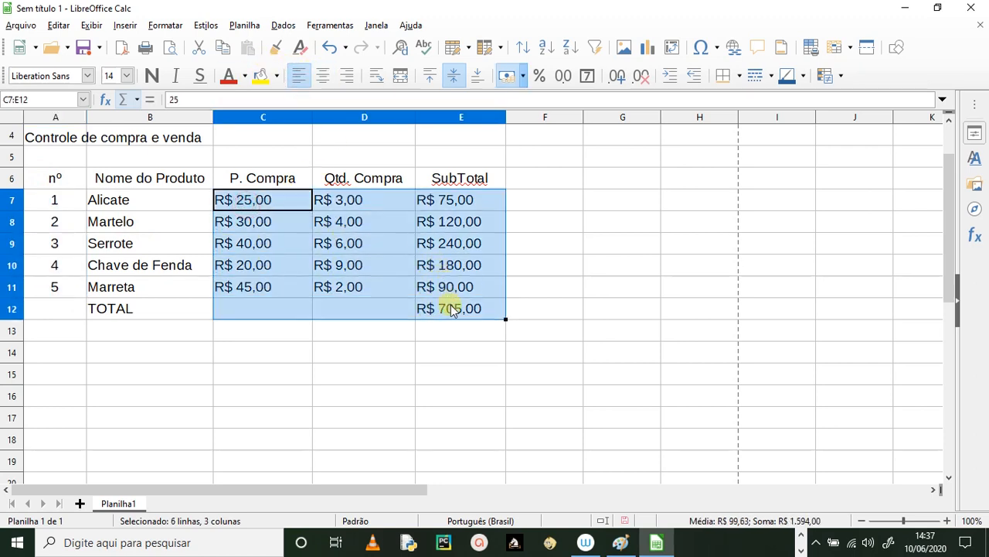
click(323, 76)
click(371, 374)
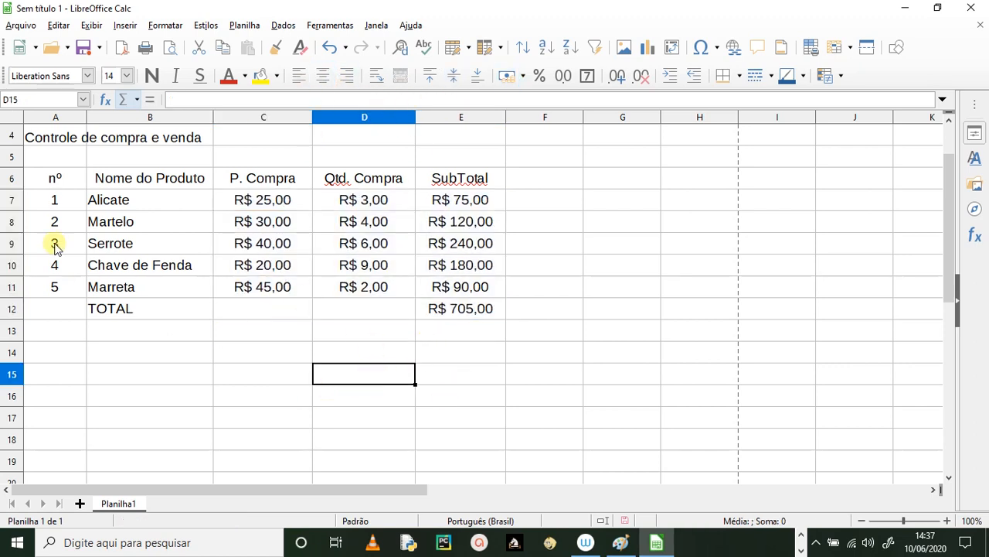
Apply borders to all outer and inner edges of the table range A6:E12.
drag(38, 178, 457, 304)
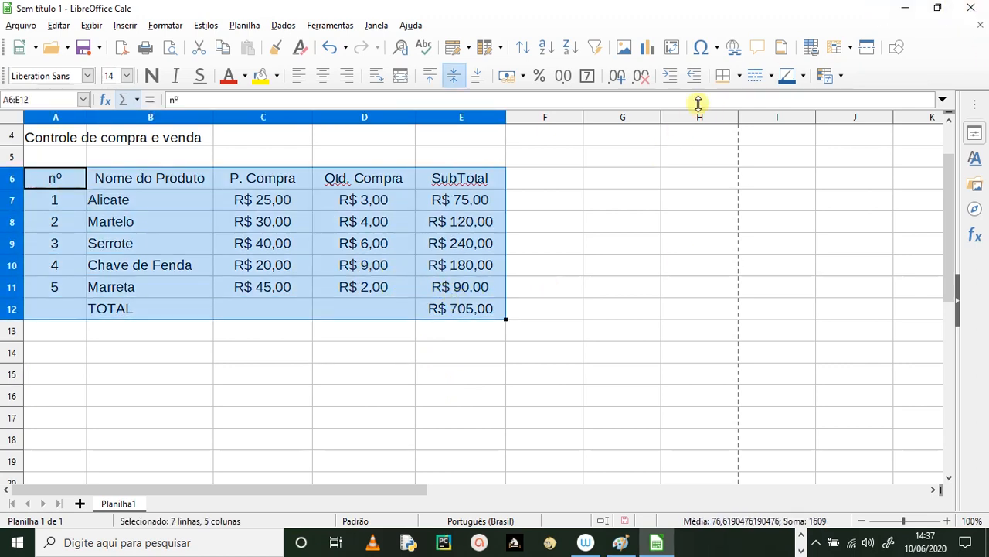
click(741, 84)
click(781, 155)
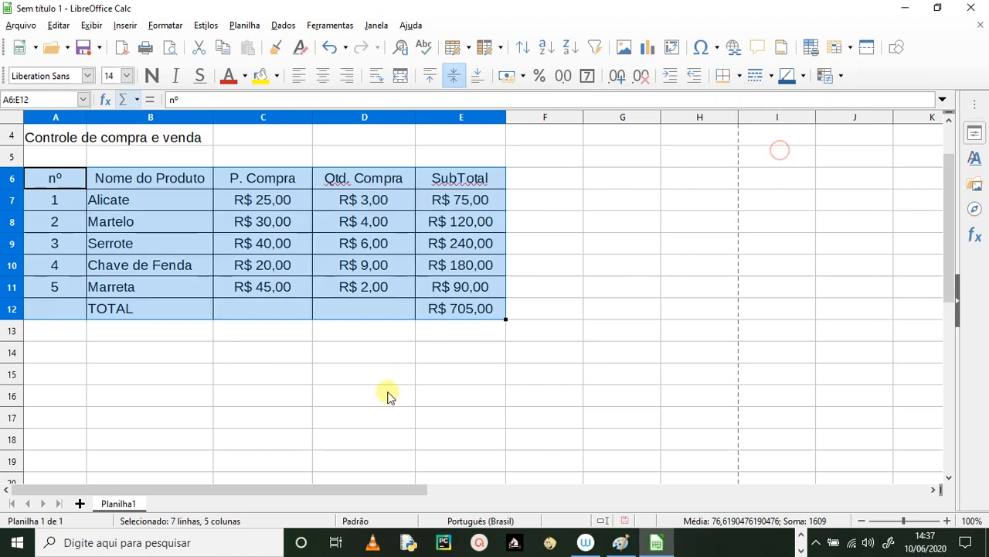
click(283, 415)
Merge and centre the subtitle across A4:E4 and the store title across A2:E2.
scroll(252, 364, up, 1)
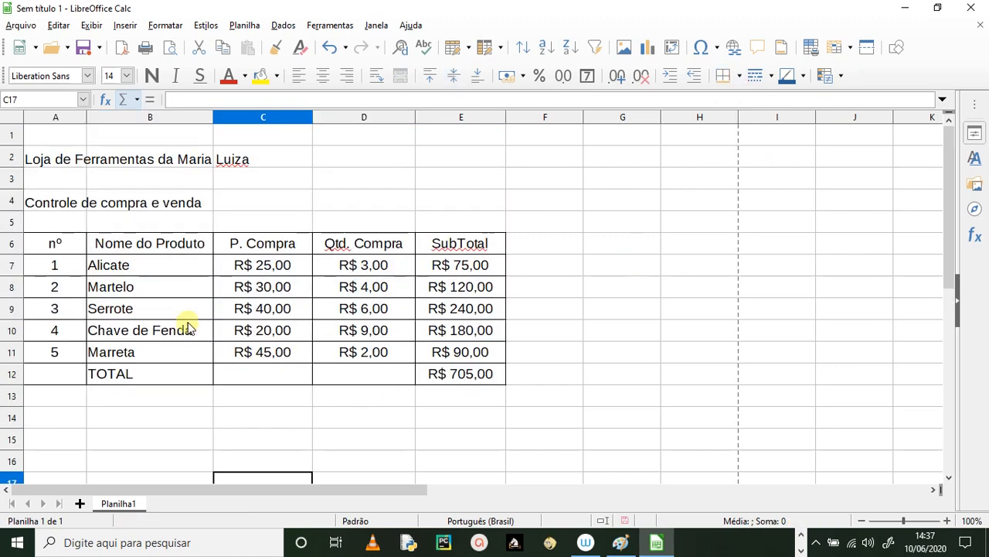
drag(51, 208, 423, 205)
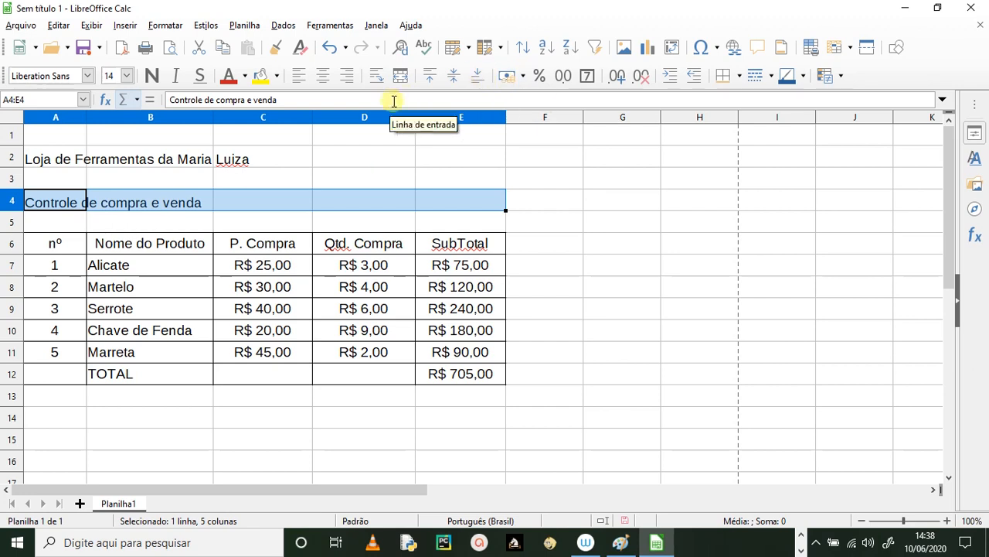
click(400, 75)
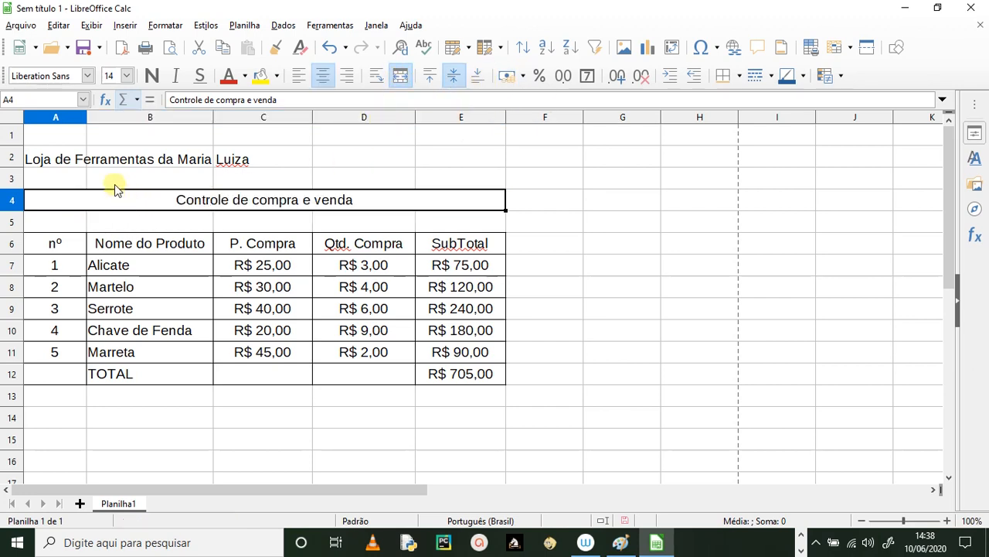
drag(45, 163, 449, 164)
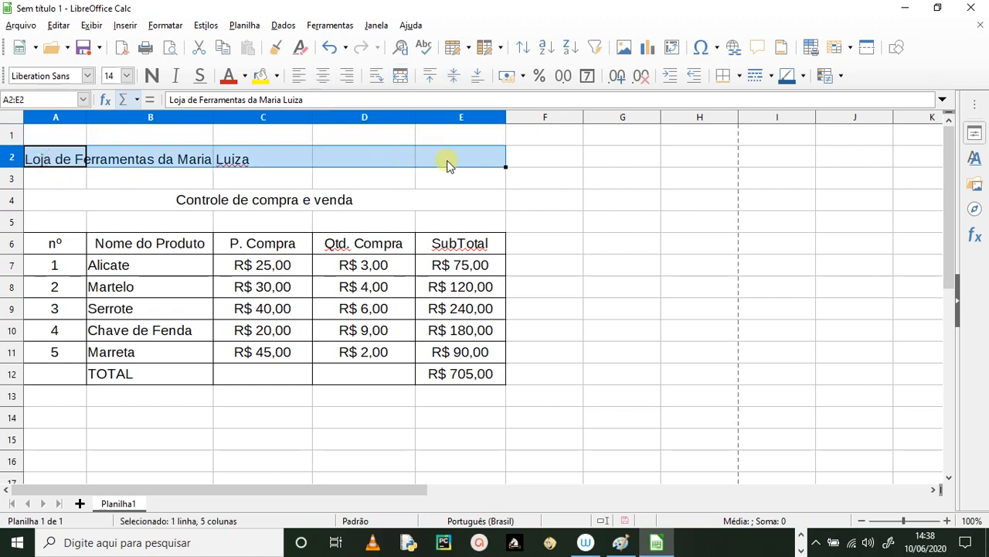
click(400, 75)
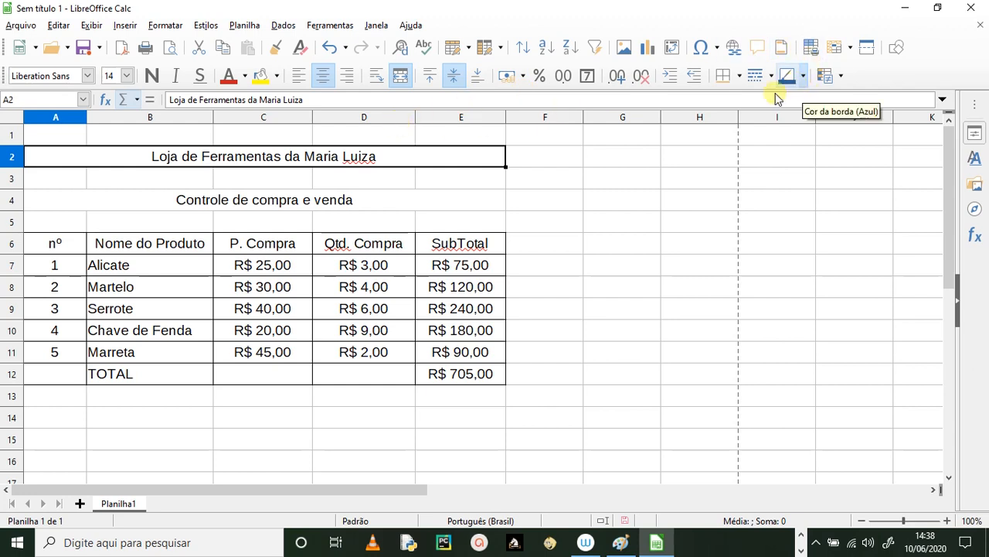
Apply full borders to the merged store title in row 2 and the merged subtitle in row 4.
click(591, 194)
click(221, 156)
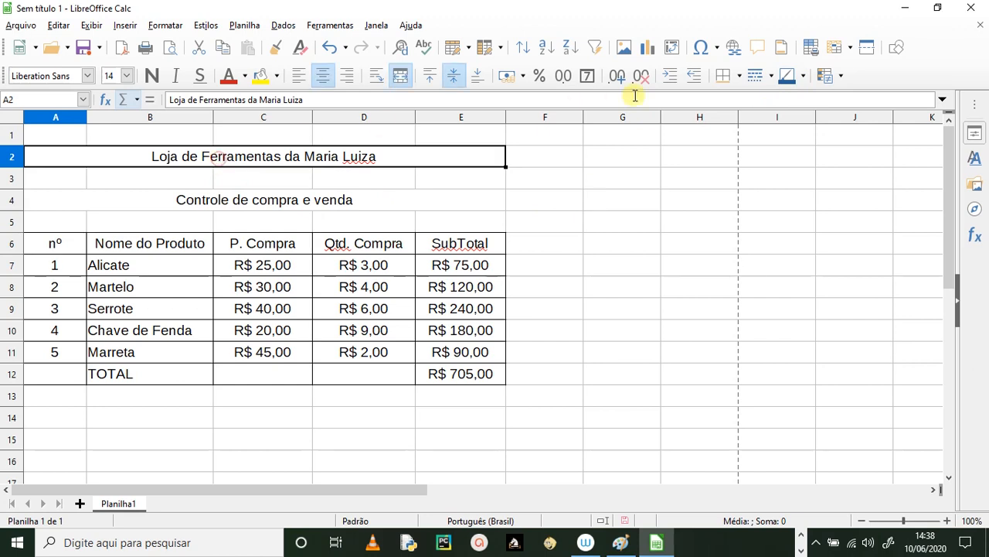
click(739, 75)
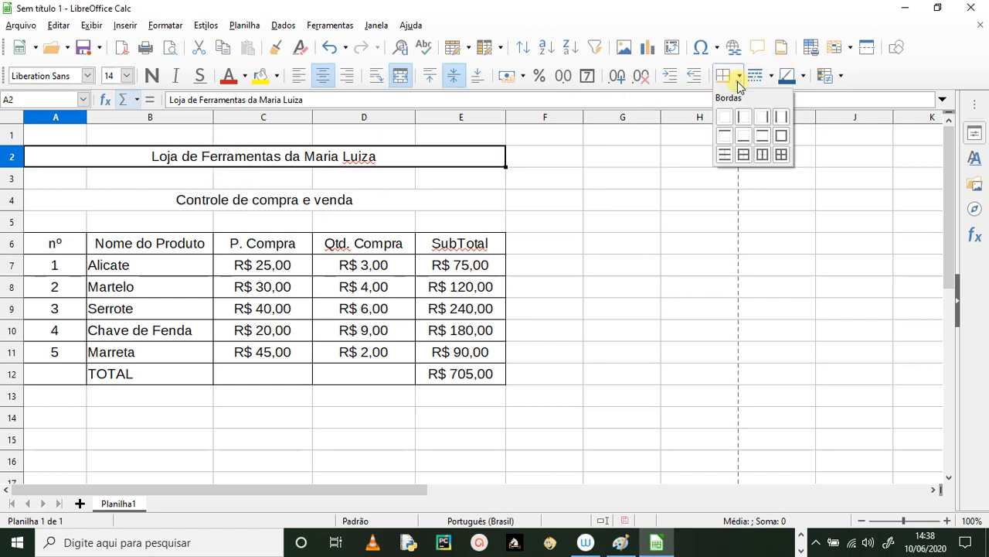
click(782, 154)
click(340, 200)
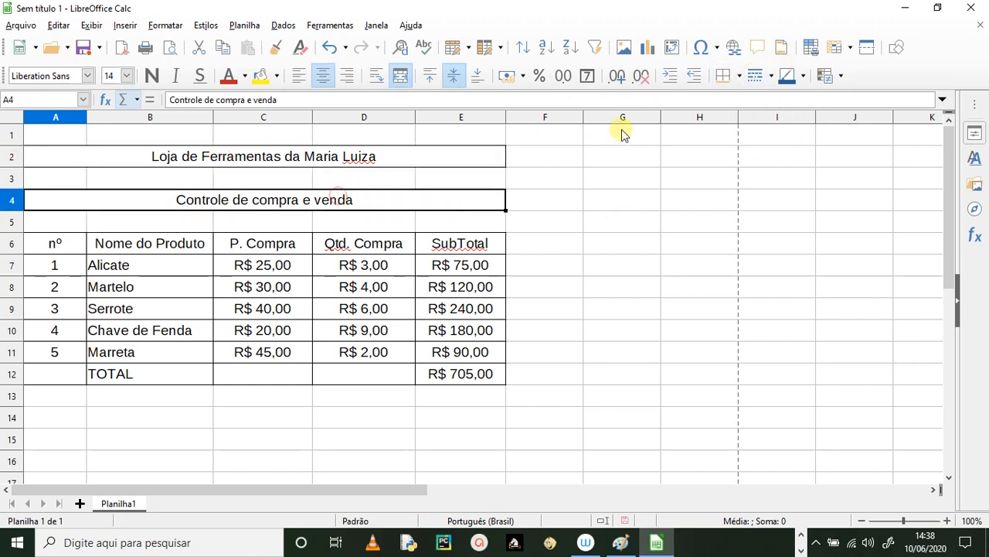
click(732, 82)
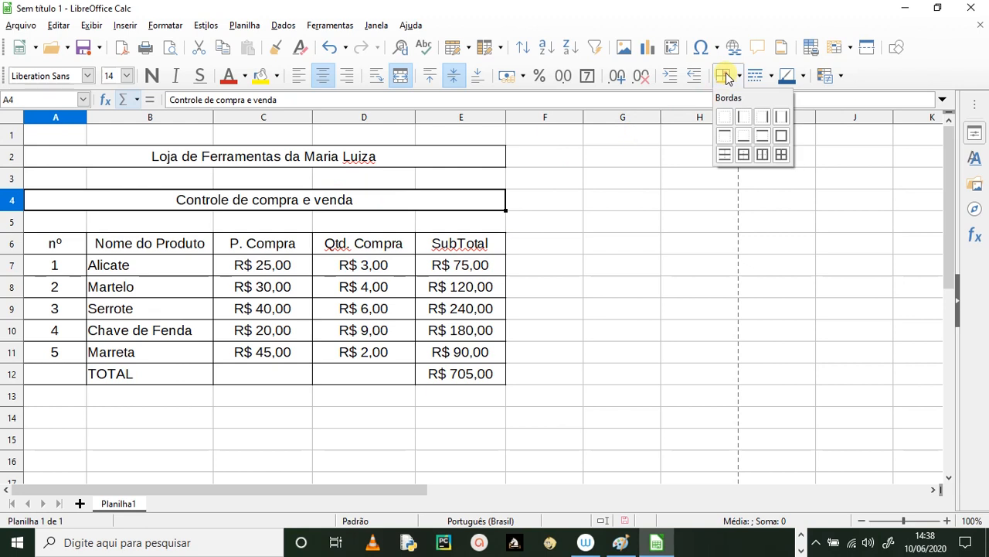
click(779, 154)
click(605, 235)
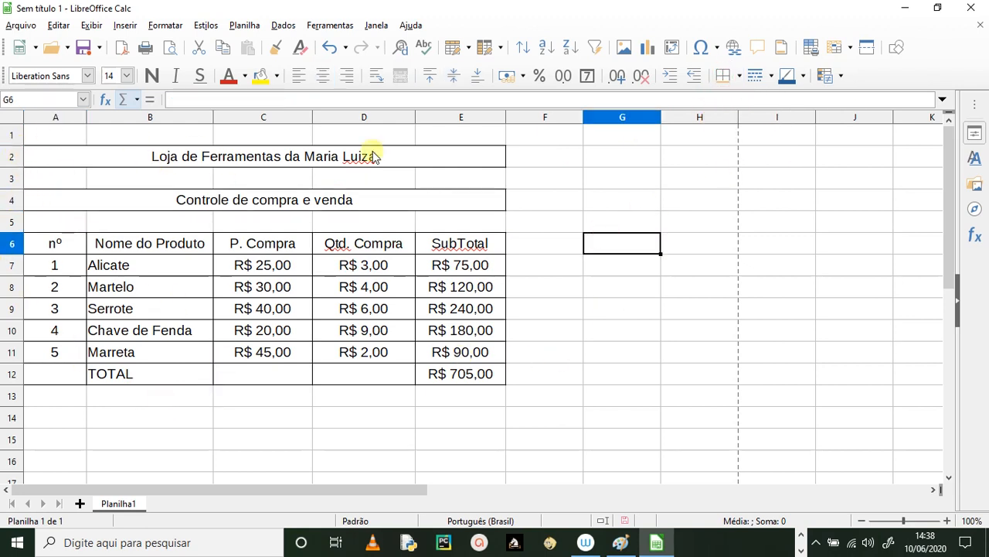
Change the subtitle text in the merged cell A4 to "Controle das Compras".
scroll(578, 321, down, 1)
scroll(573, 326, up, 1)
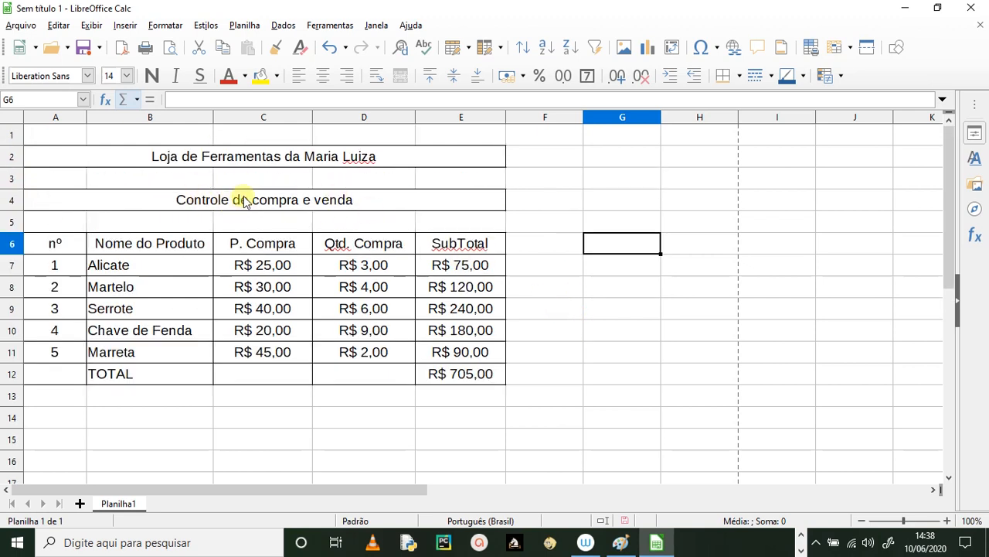
click(317, 200)
double_click(362, 195)
drag(360, 196, 341, 198)
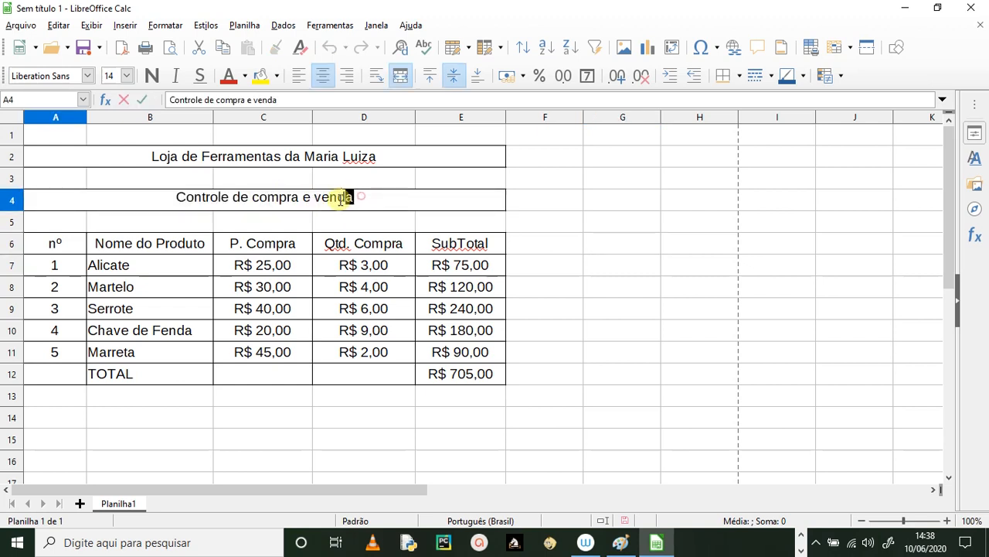
click(341, 198)
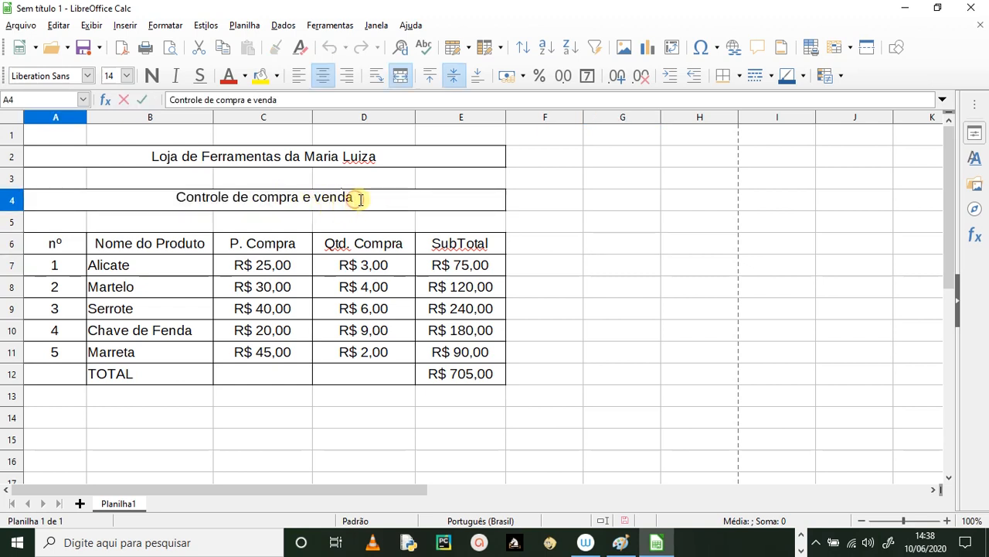
key(BackSpace)
key(BackSpace)
key(BackSpace)
key(BackSpace)
key(BackSpace)
key(BackSpace)
key(BackSpace)
key(BackSpace)
key(BackSpace)
key(BackSpace)
key(BackSpace)
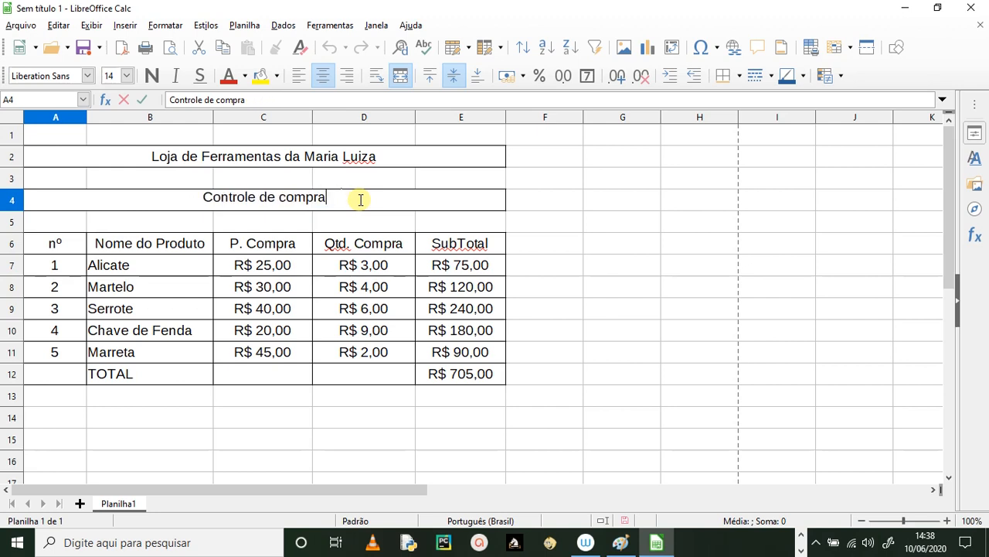
key(BackSpace)
key(BackSpace)
key(BackSpace)
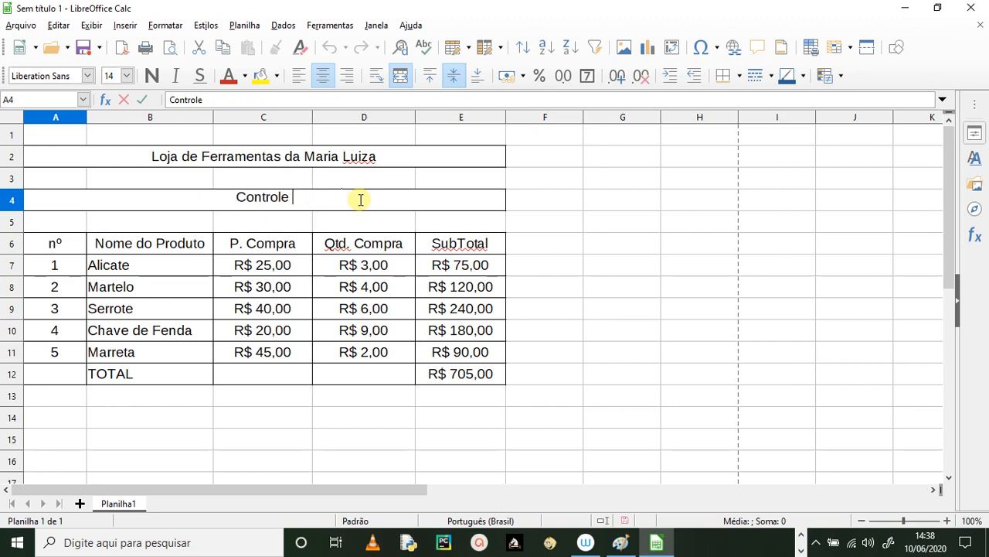
text(DAS)
key(BackSpace)
key(BackSpace)
key(Caps_Lock)
text(das Compras)
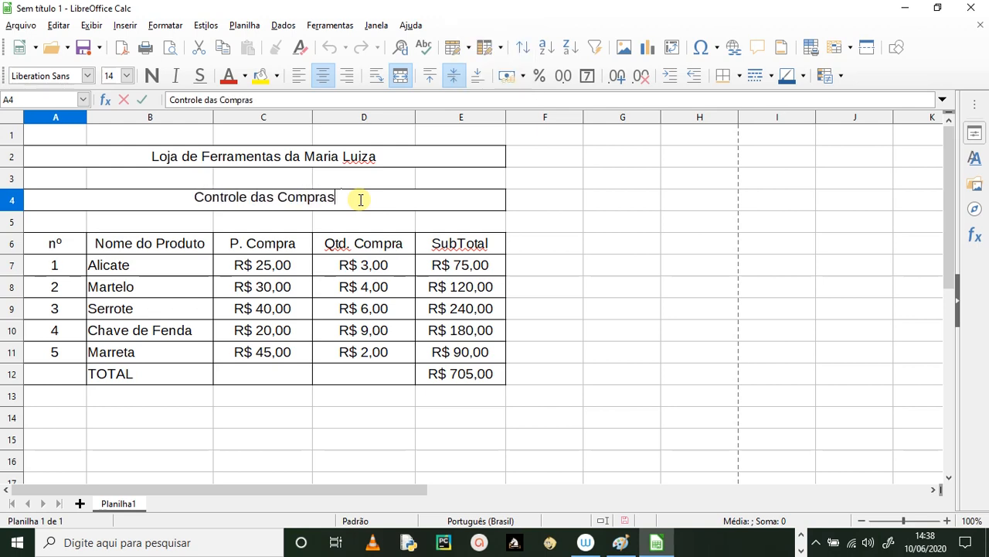
click(150, 437)
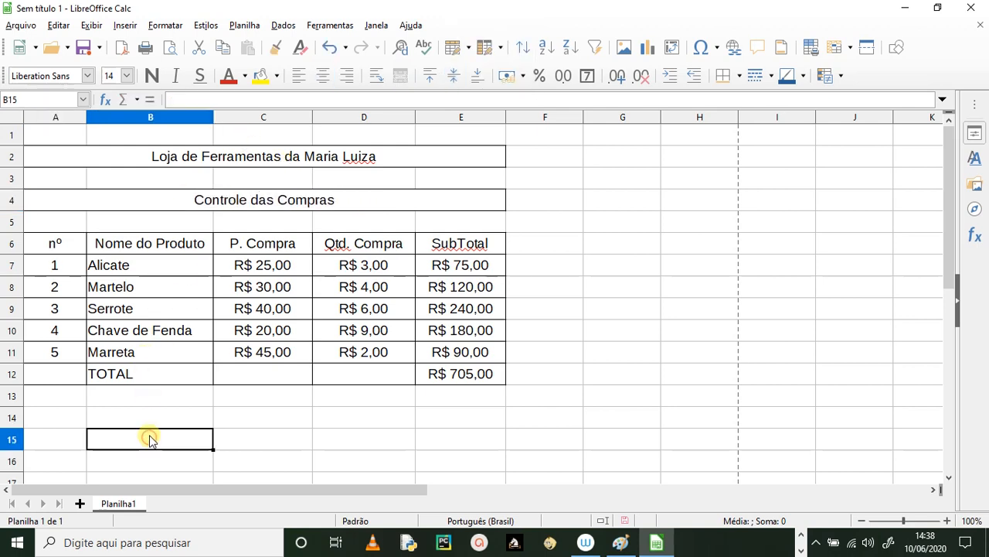
Copy the purchase subtitle and table range A4:E12 and paste the copy starting at cell A14.
drag(33, 200, 290, 375)
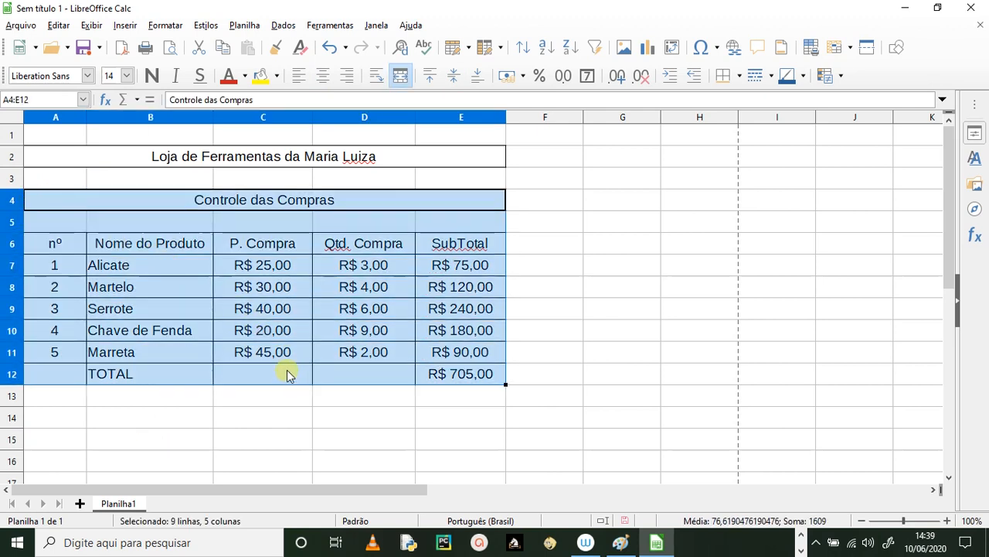
click(67, 27)
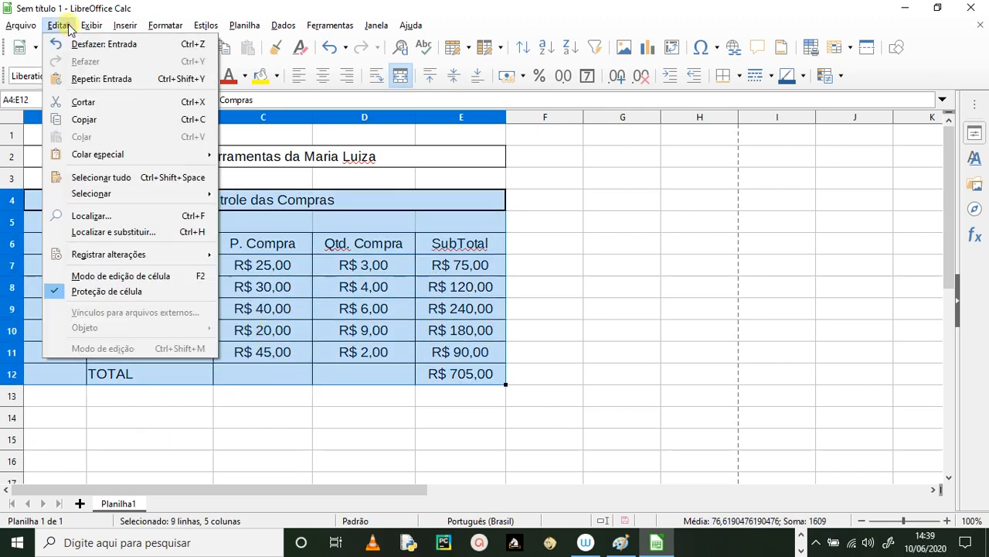
click(103, 122)
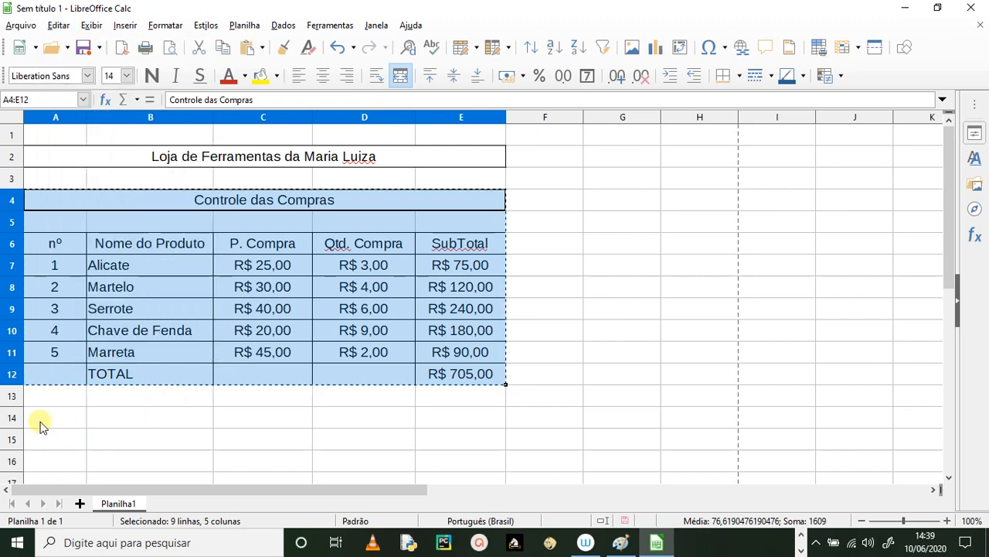
click(40, 422)
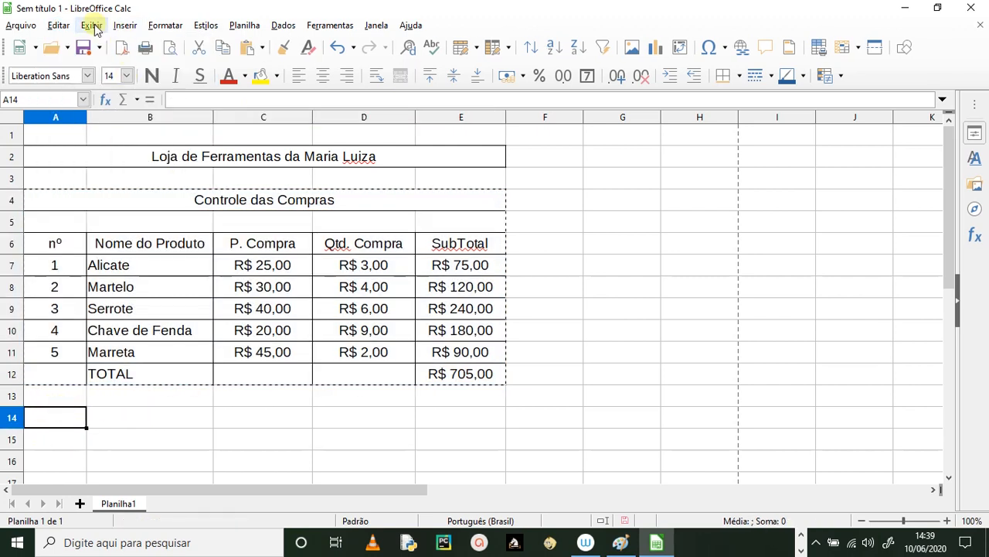
click(64, 30)
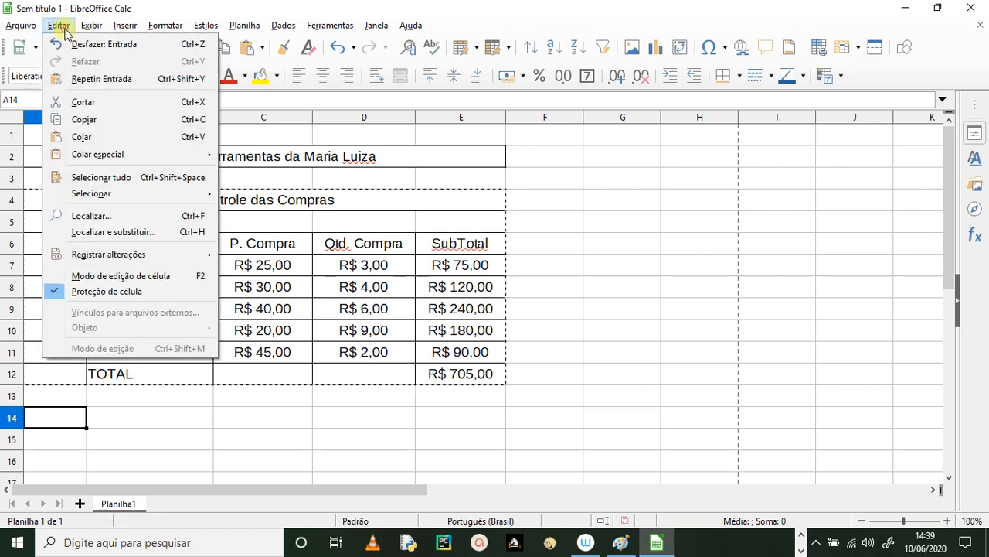
click(101, 135)
scroll(533, 317, down, 3)
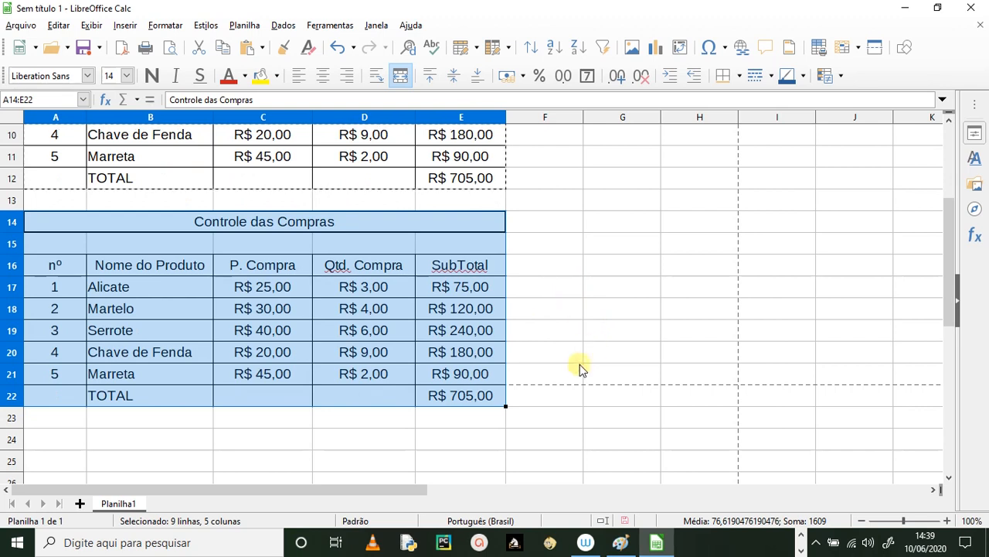
scroll(575, 368, up, 2)
scroll(572, 369, up, 1)
scroll(534, 298, down, 3)
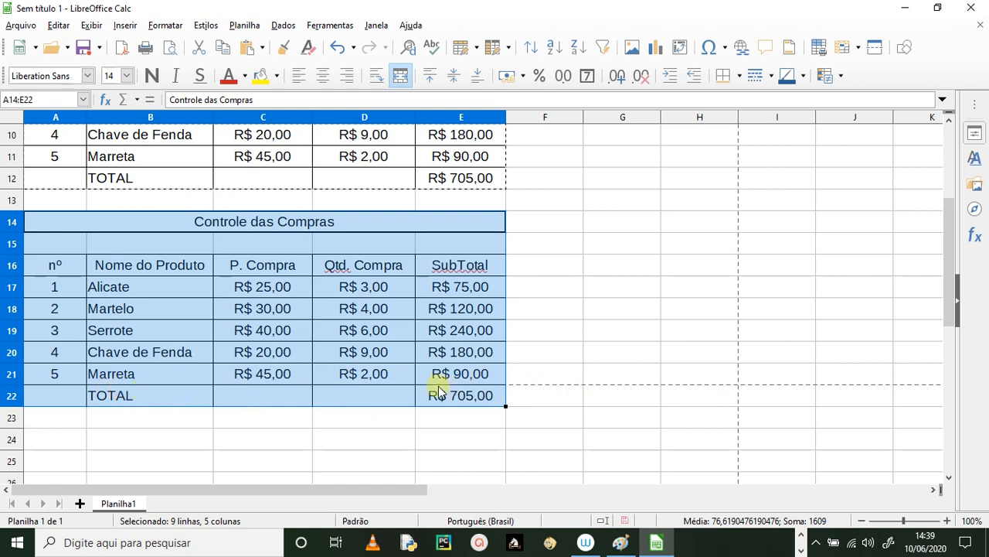
scroll(158, 340, up, 3)
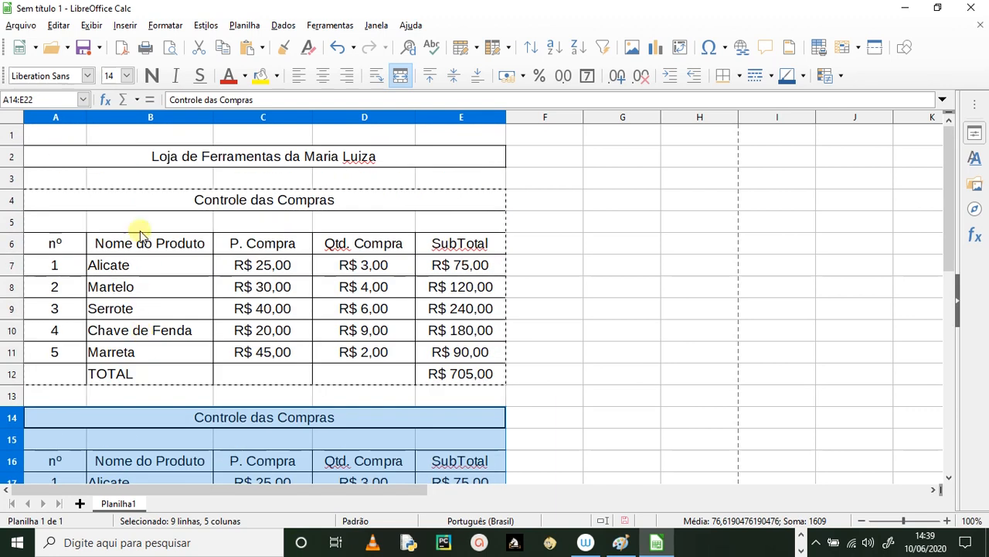
click(13, 135)
right_click(16, 136)
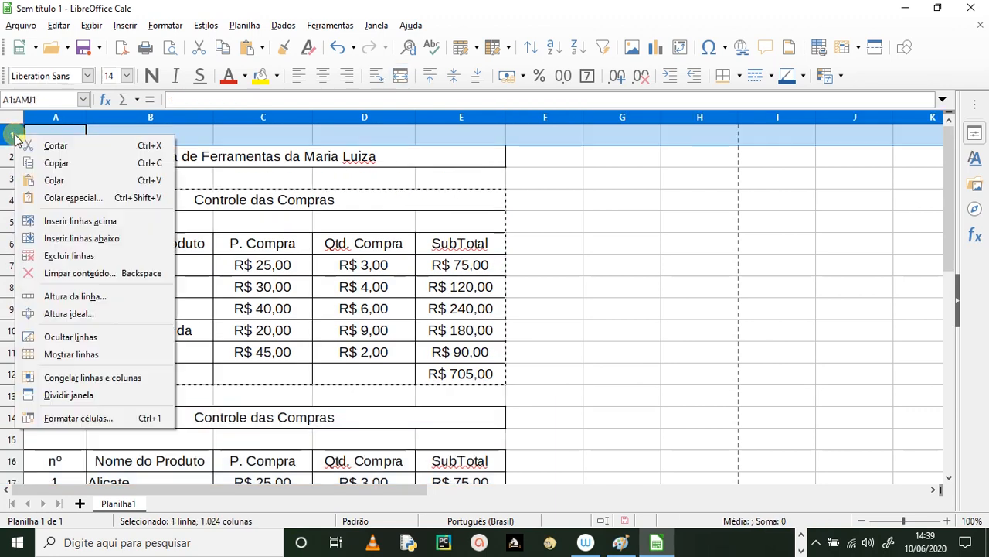
click(592, 336)
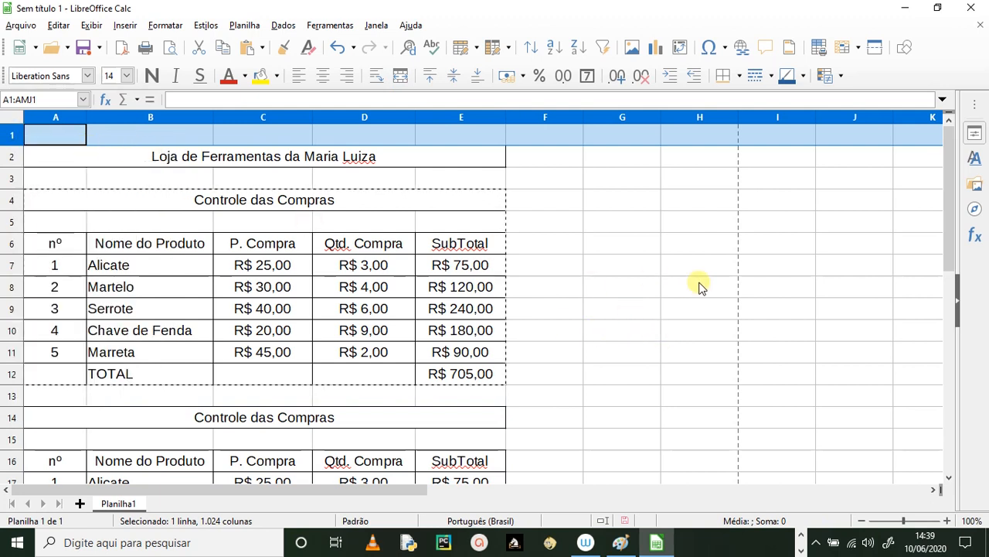
click(646, 163)
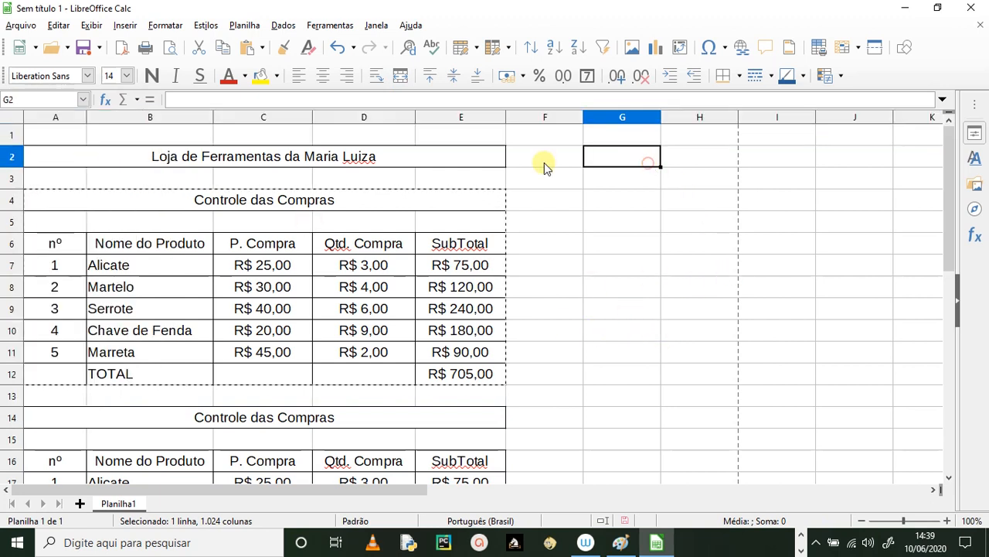
Delete the empty row 1 above the store title.
click(12, 136)
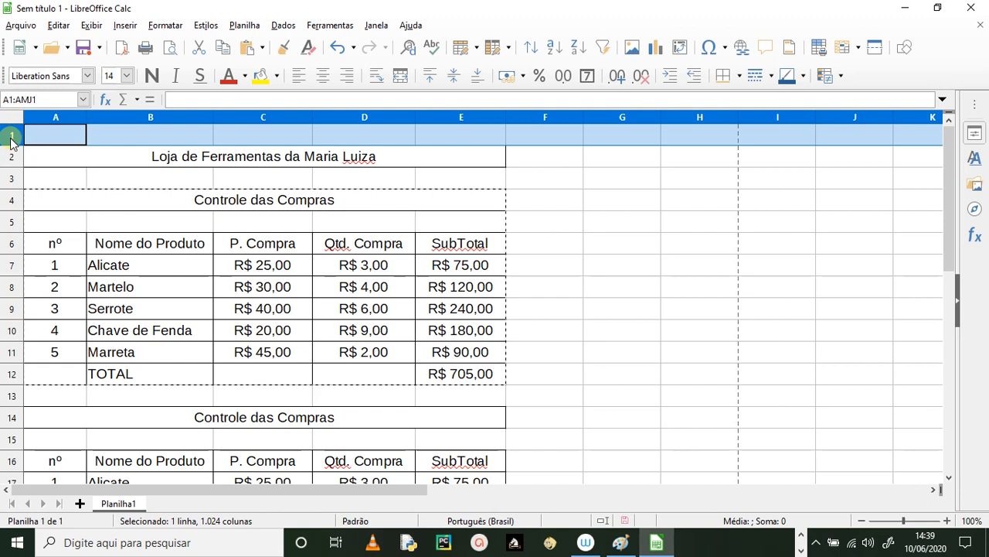
right_click(13, 137)
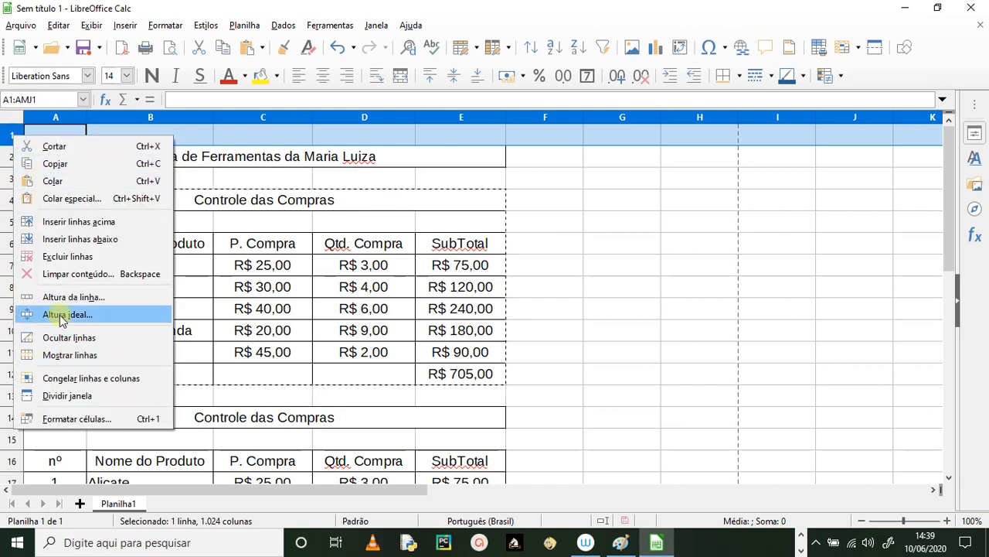
click(71, 256)
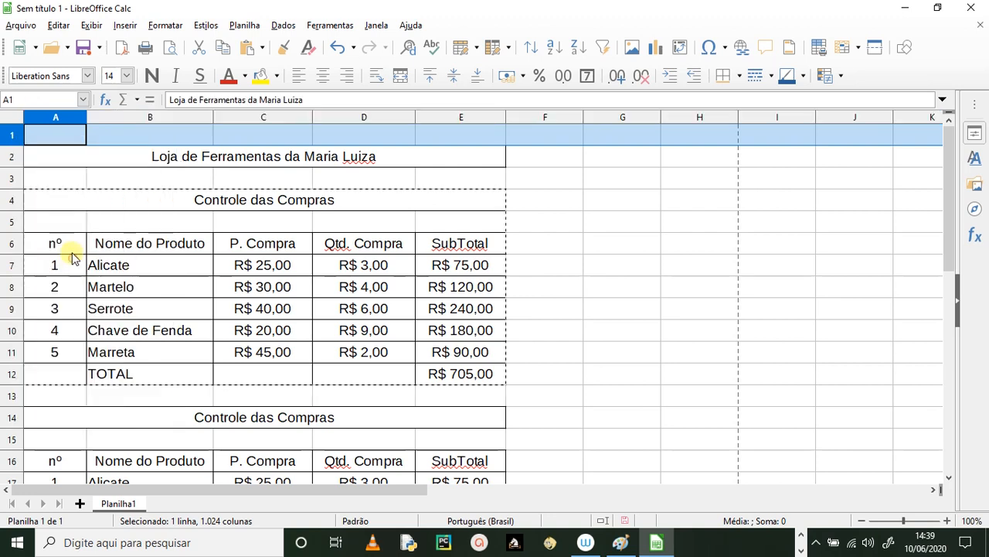
scroll(568, 378, down, 4)
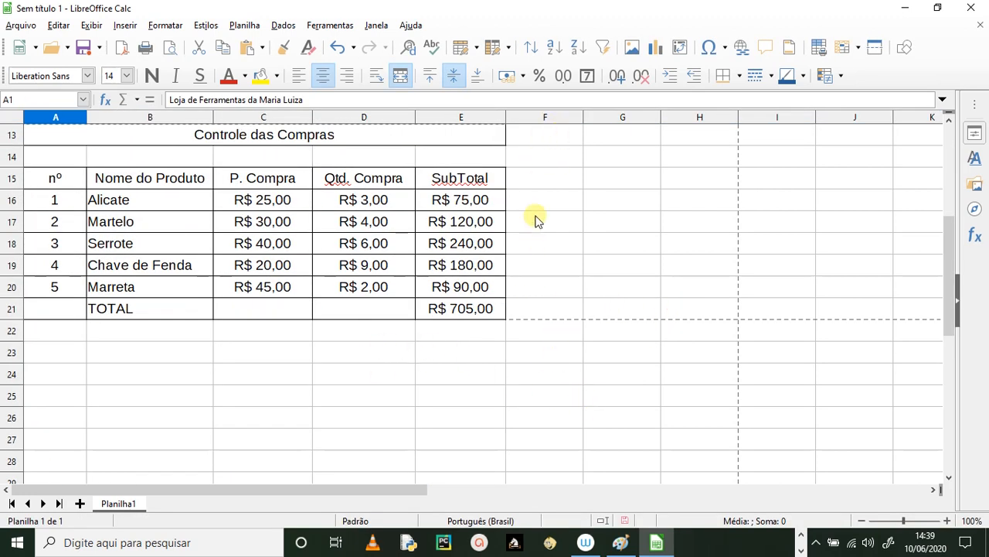
scroll(589, 324, up, 4)
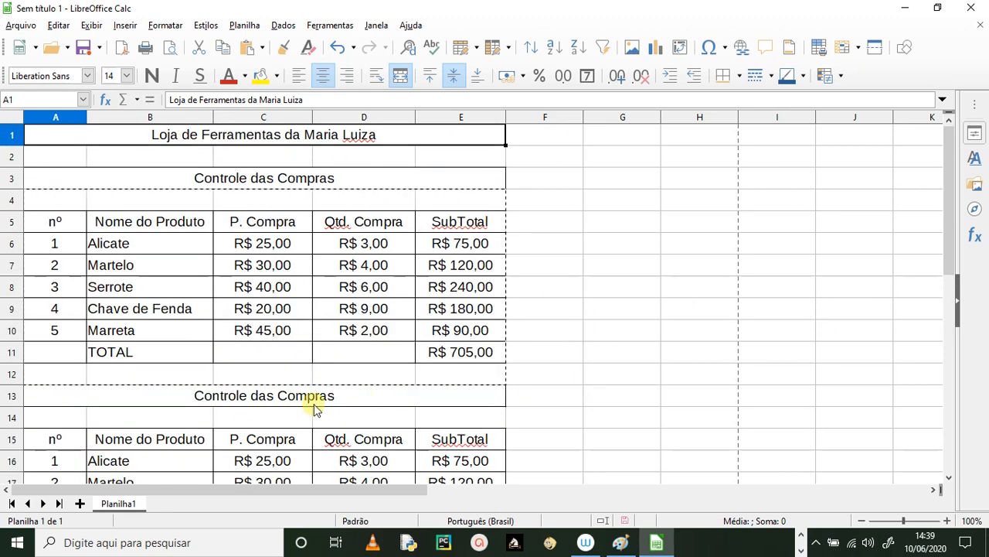
Change the subtitle of the copied table in merged cell A13 to "Controle das Vendas".
click(256, 402)
double_click(283, 396)
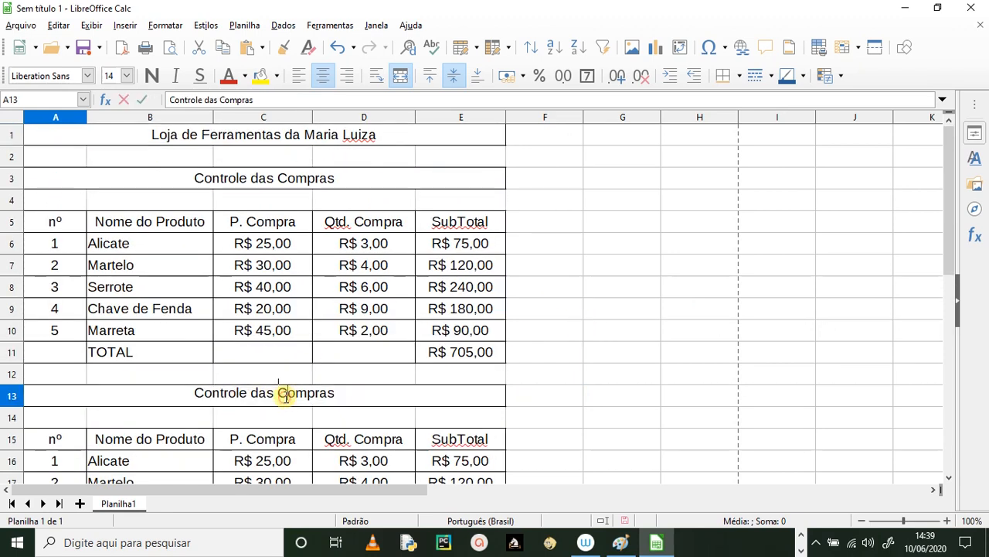
drag(278, 393, 348, 399)
click(320, 395)
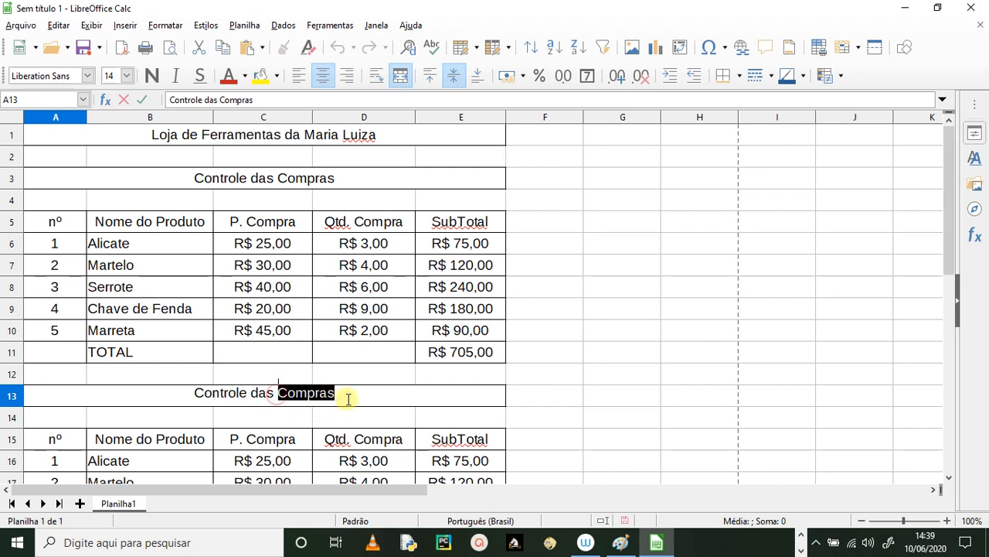
text(Vendas)
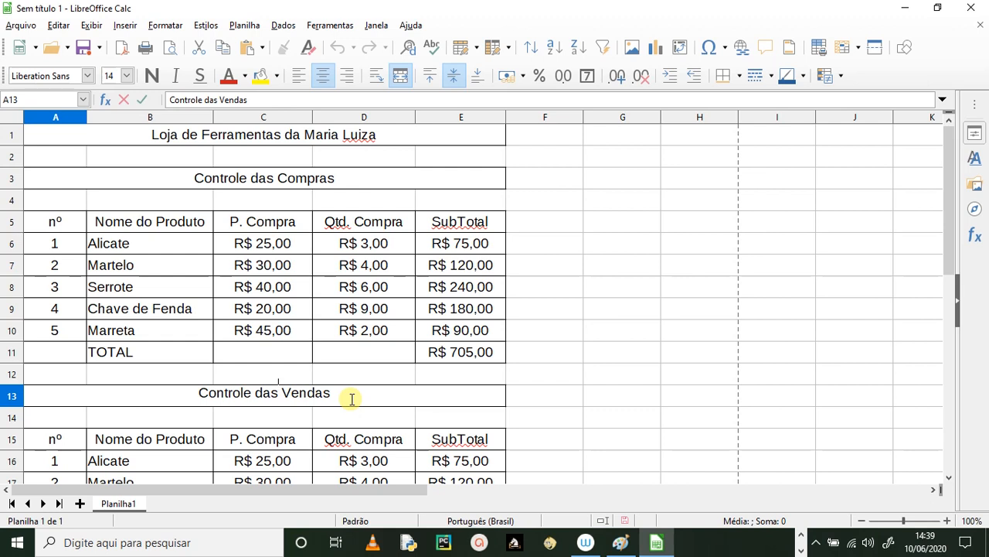
click(691, 398)
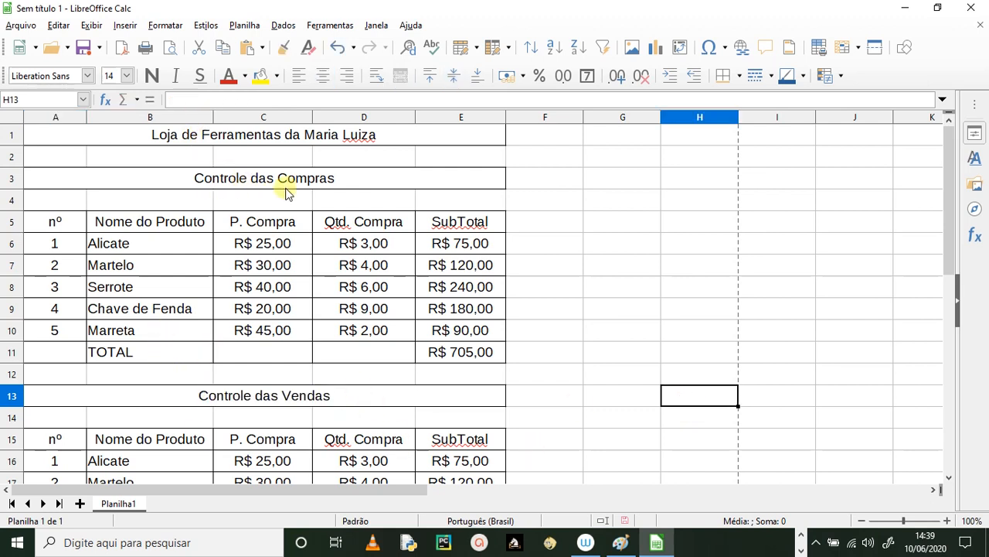
Rename the sales table headers in C15 and D15 to "P. Venda" and "Qtd. Venda".
scroll(247, 309, down, 2)
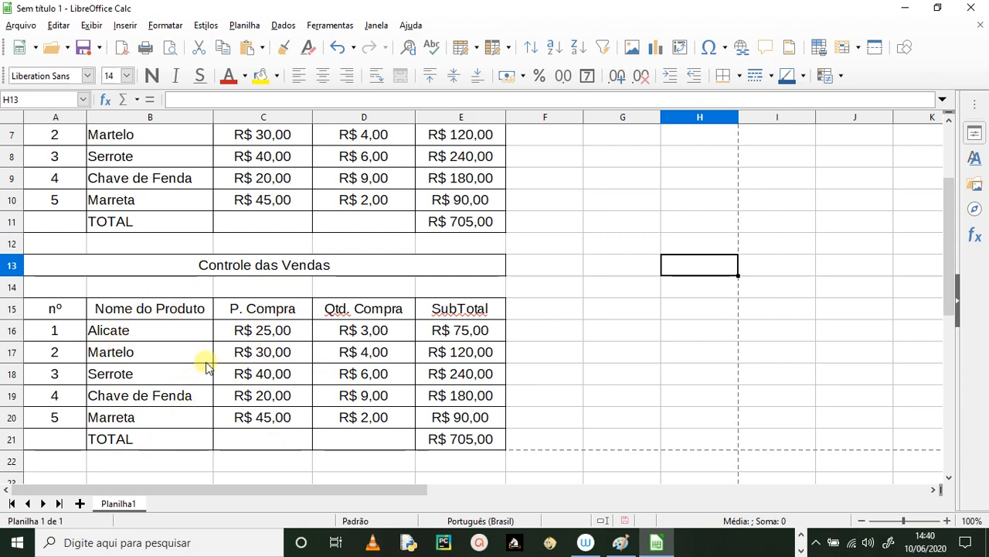
scroll(207, 366, up, 2)
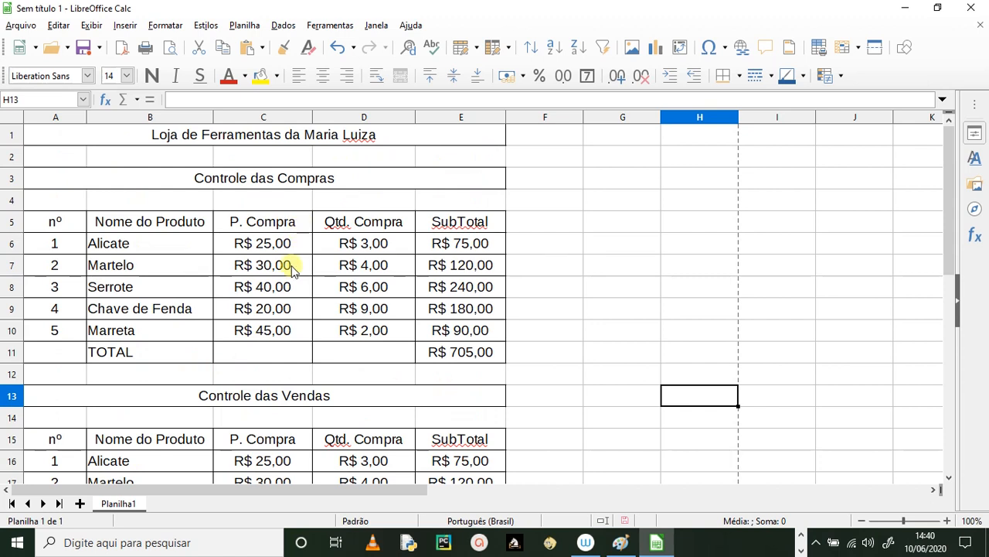
scroll(288, 290, down, 2)
double_click(263, 317)
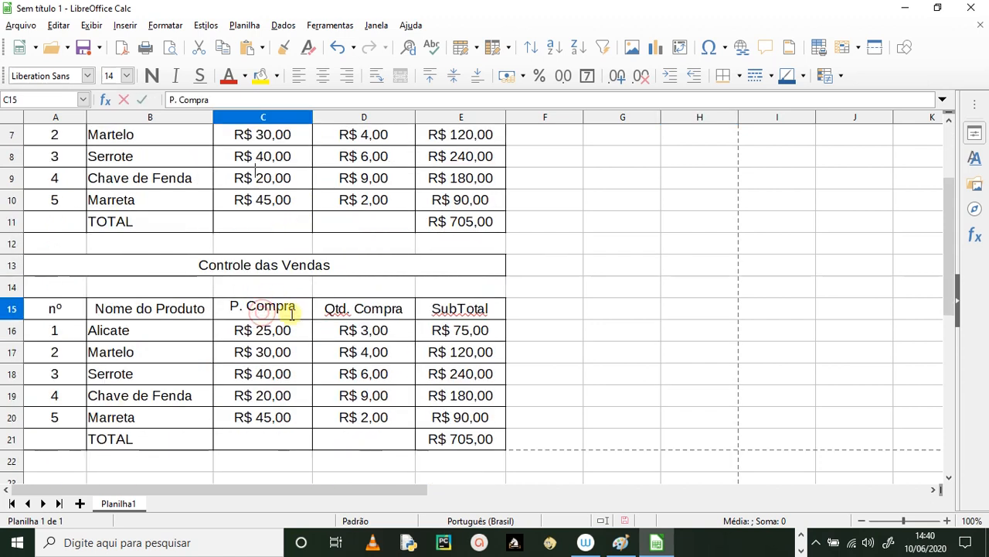
double_click(250, 308)
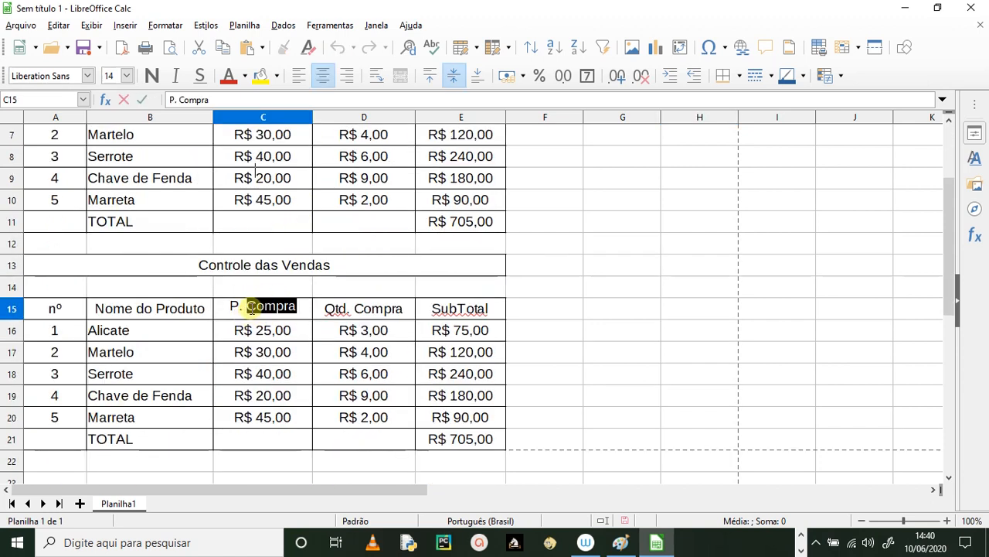
text(Venda)
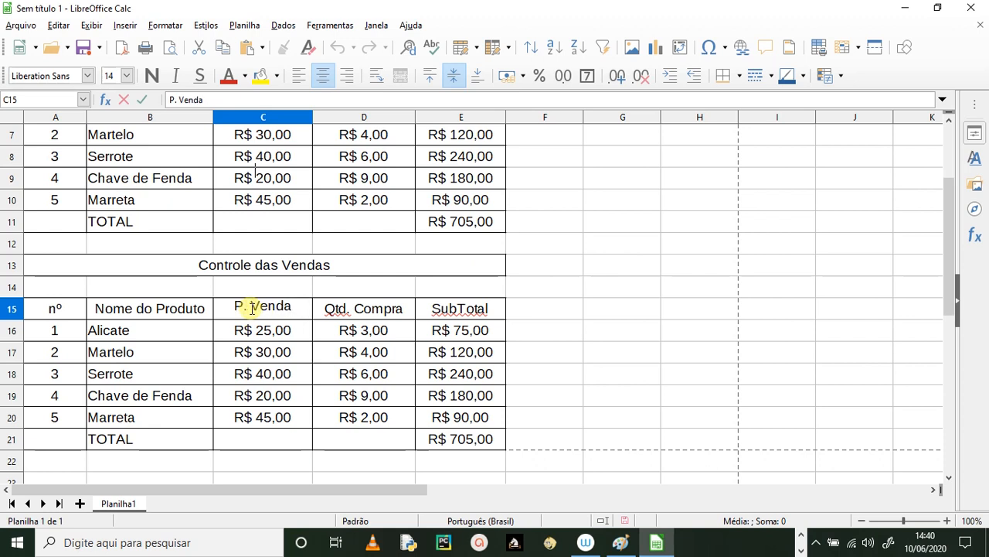
double_click(349, 309)
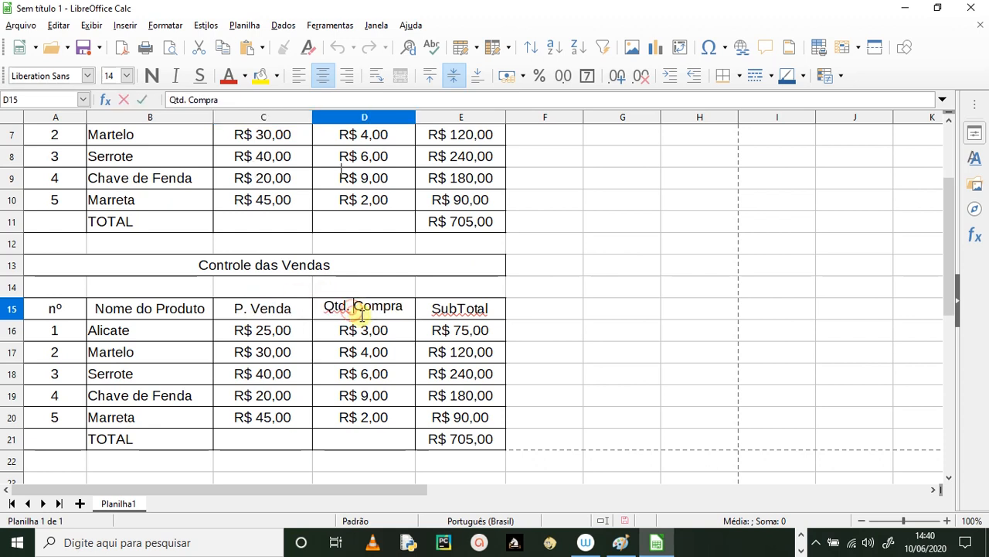
drag(363, 309, 410, 308)
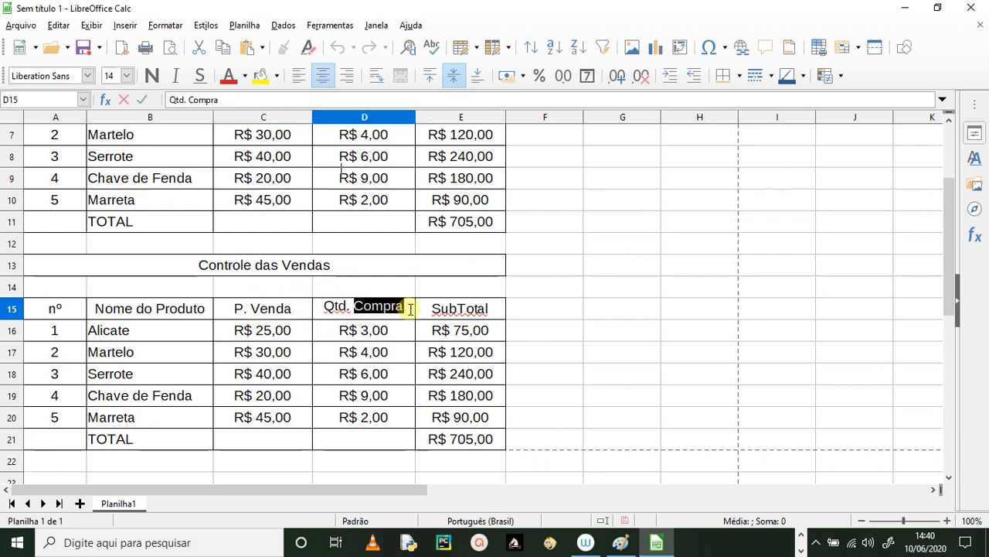
text(Vend)
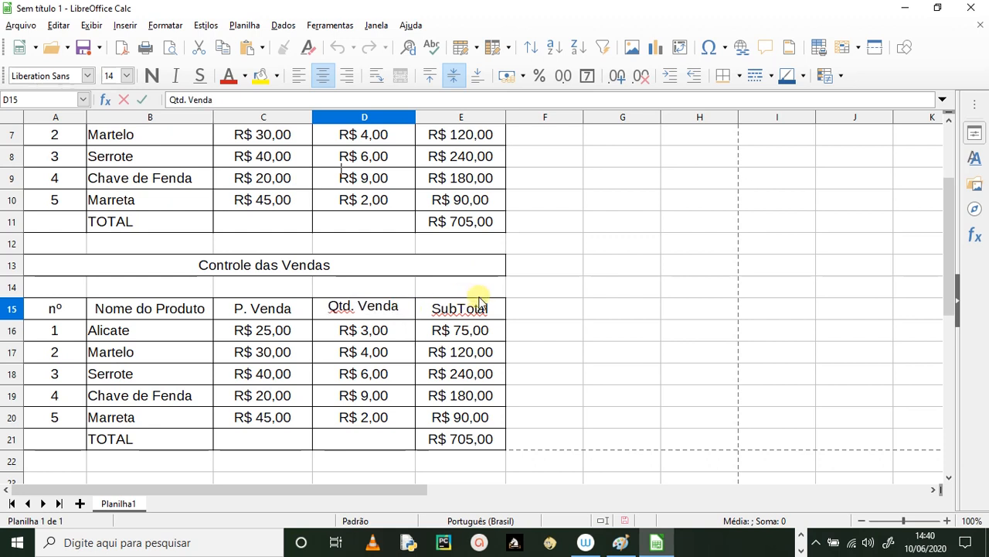
click(562, 349)
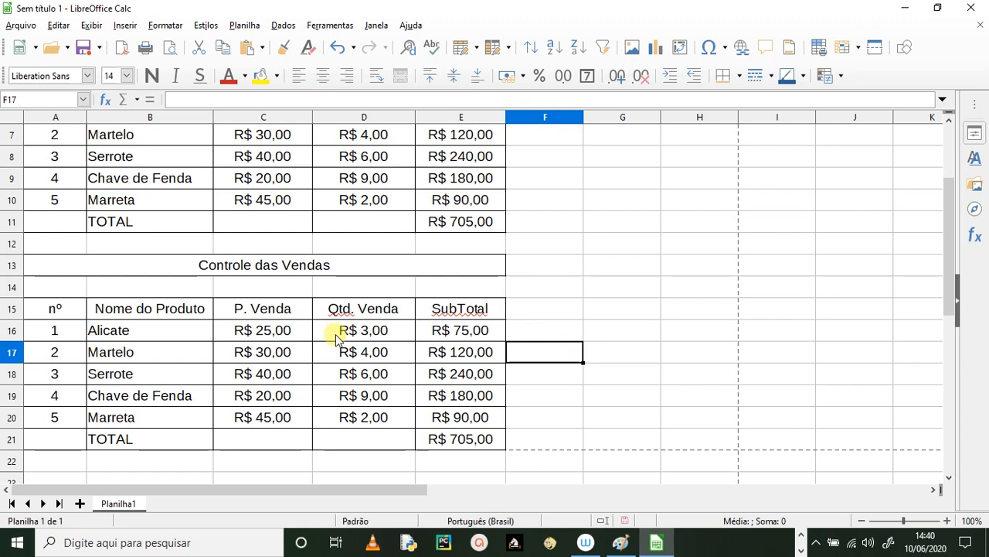
Set the sale price of Alicate in cell C16 of the sales table to 40.
scroll(245, 368, up, 2)
scroll(353, 371, down, 3)
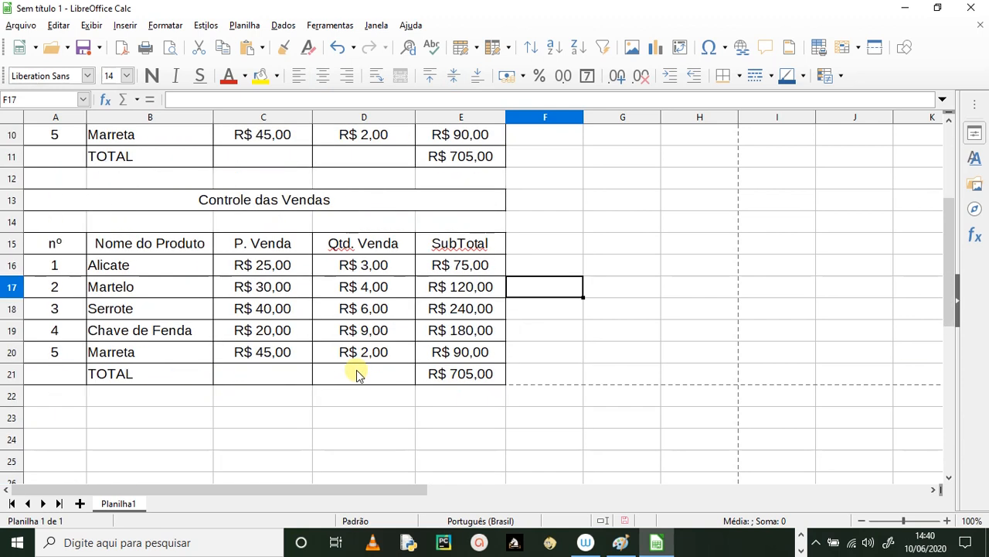
scroll(418, 317, up, 3)
scroll(348, 352, down, 1)
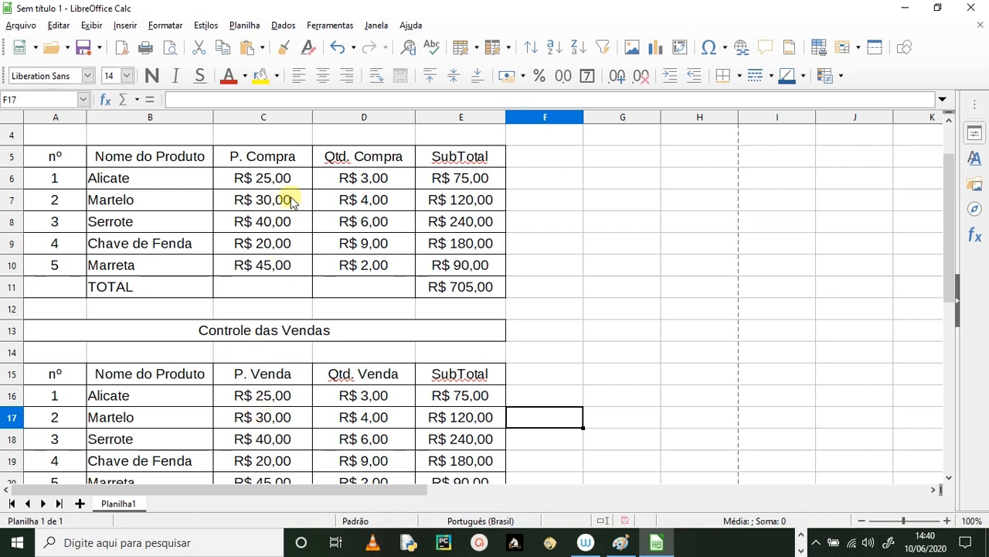
click(247, 395)
click(253, 179)
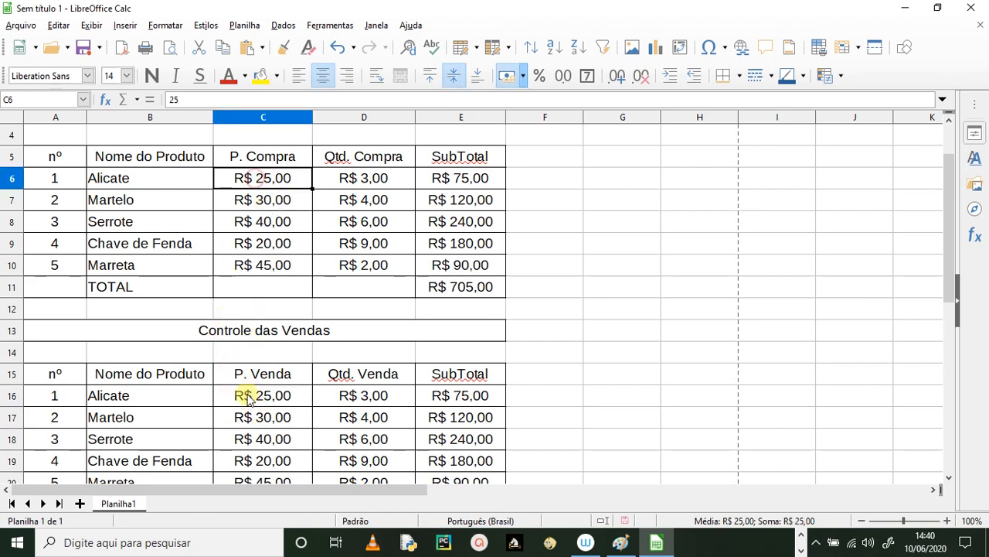
click(249, 397)
click(254, 179)
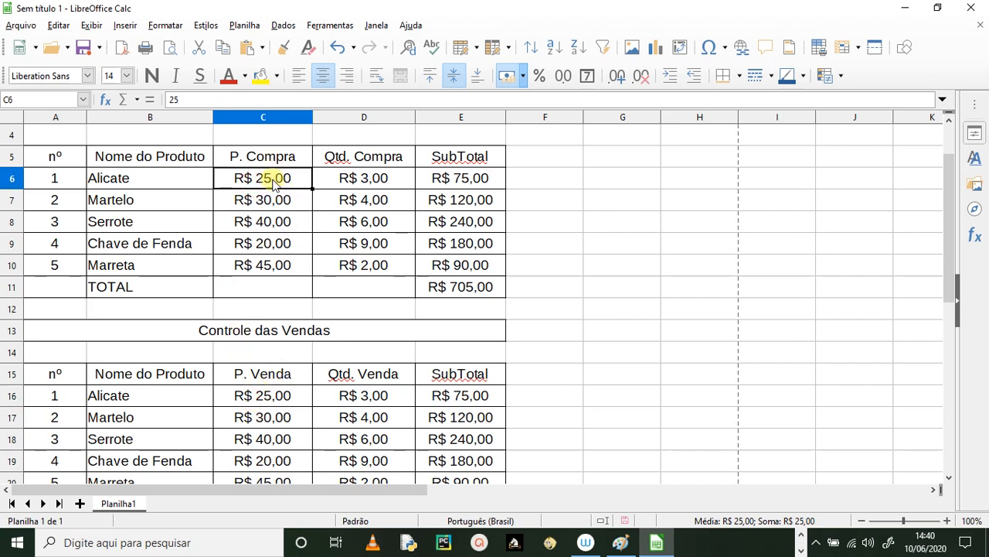
click(270, 398)
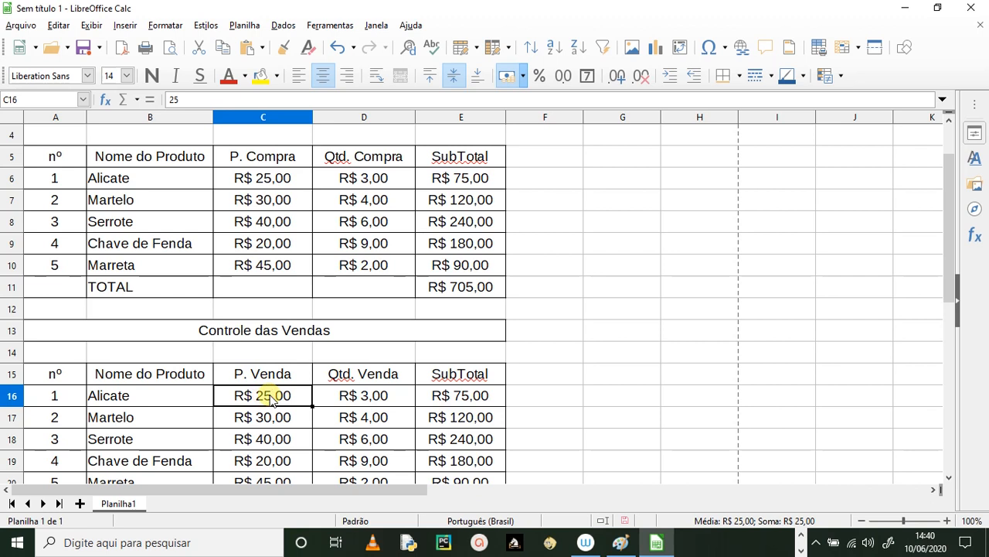
text(40)
key(Return)
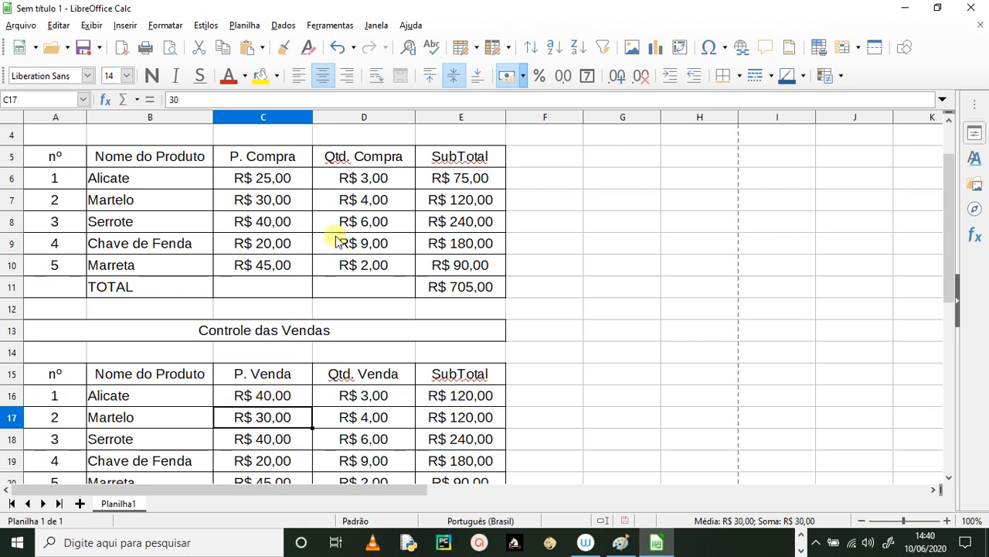
Set the sale prices of Martelo in cell C17 to 50 and Serrote in cell C18 to 60.
click(262, 203)
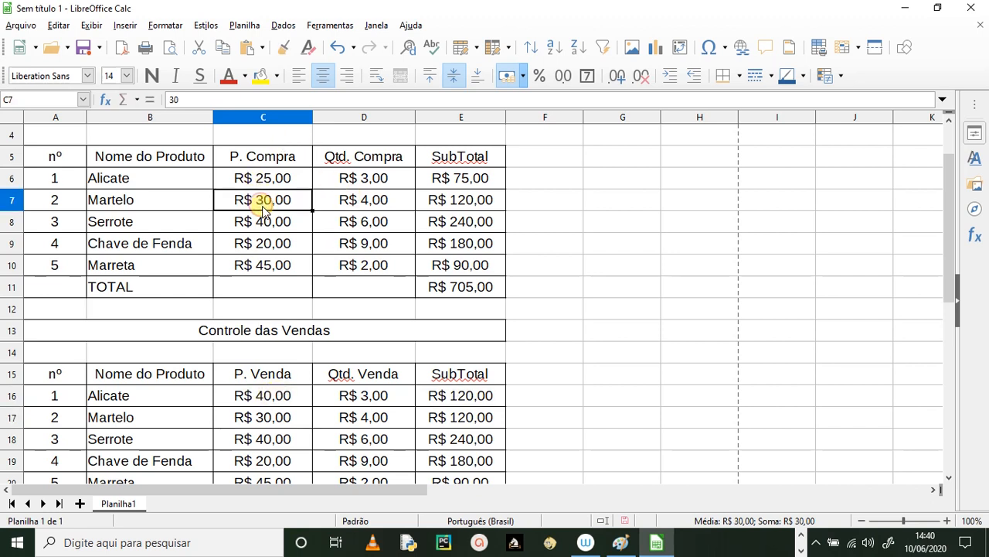
scroll(263, 211, down, 1)
click(267, 345)
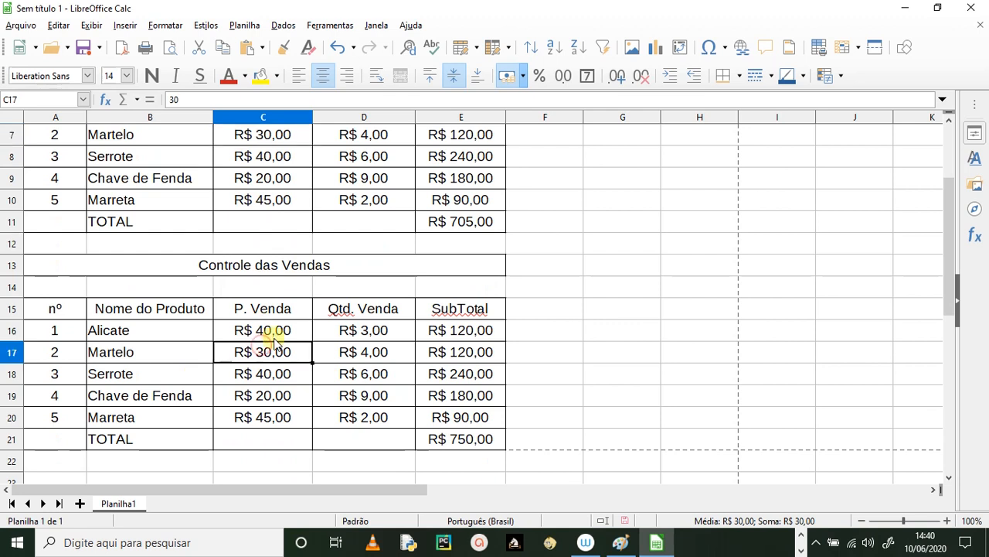
text(50)
key(Return)
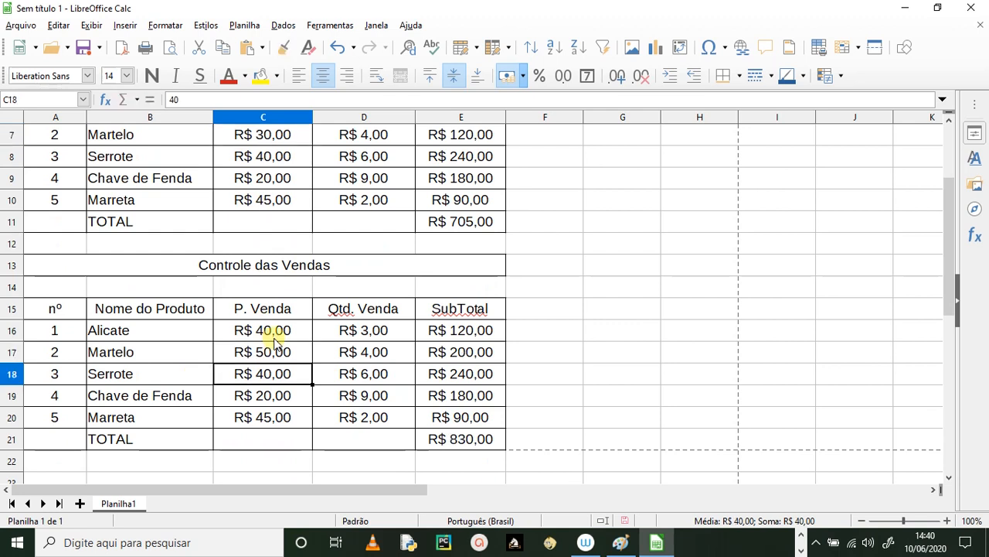
scroll(275, 342, up, 1)
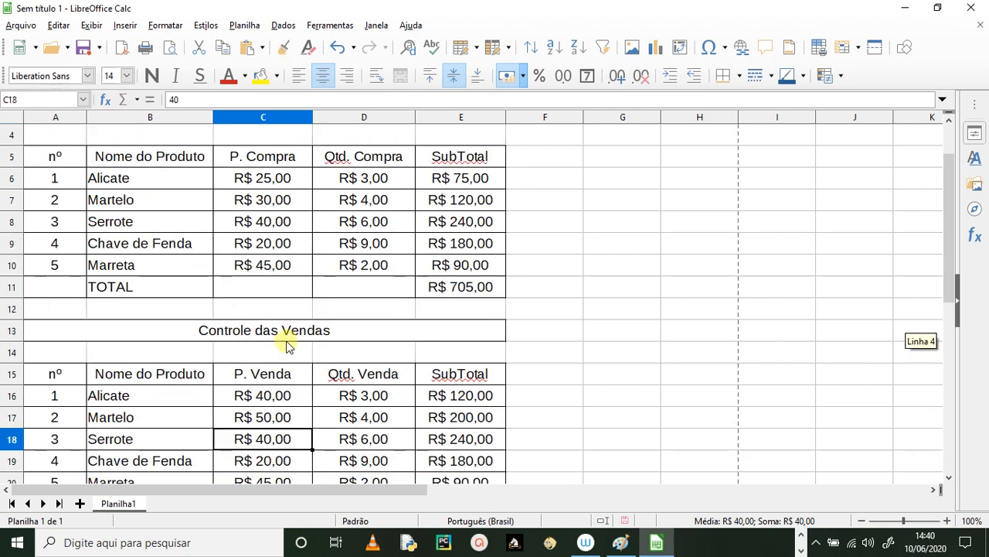
click(261, 226)
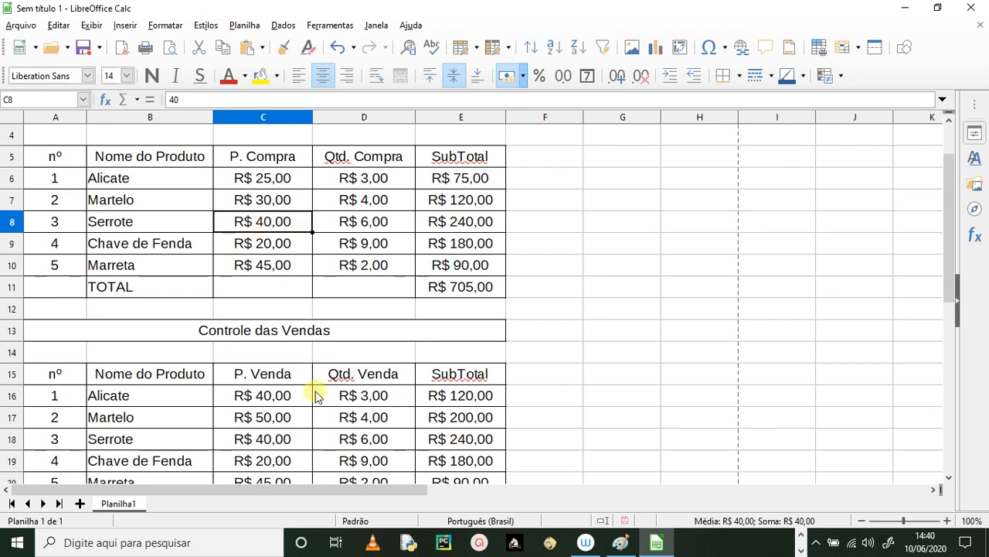
click(277, 443)
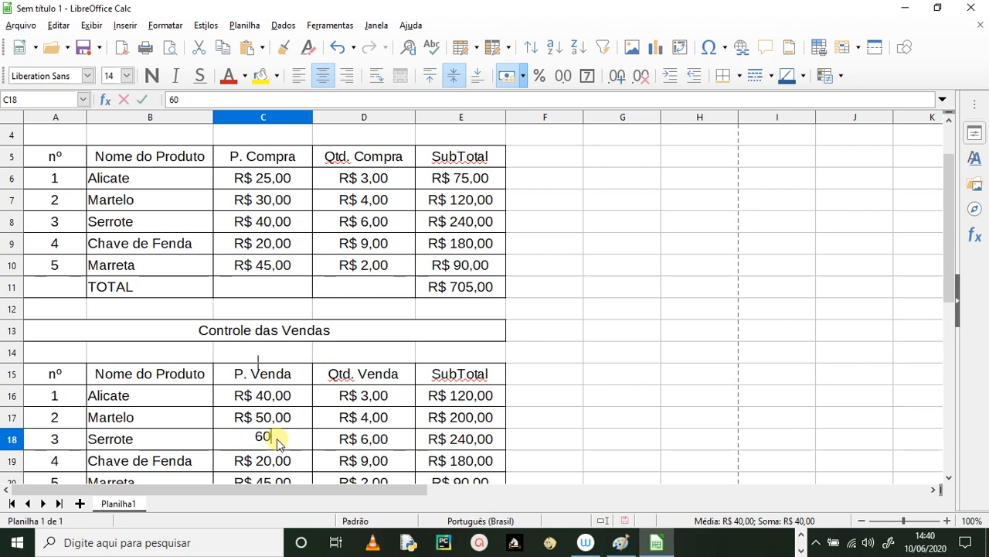
key(Return)
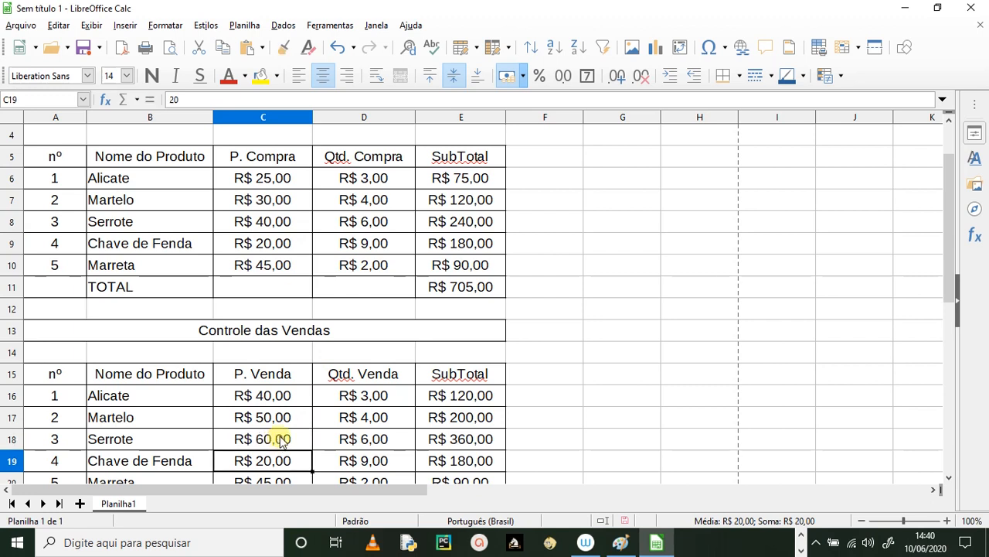
Set the sale prices of Chave de Fenda in cell C19 to 30 and Marreta in cell C20 to 70.
click(250, 247)
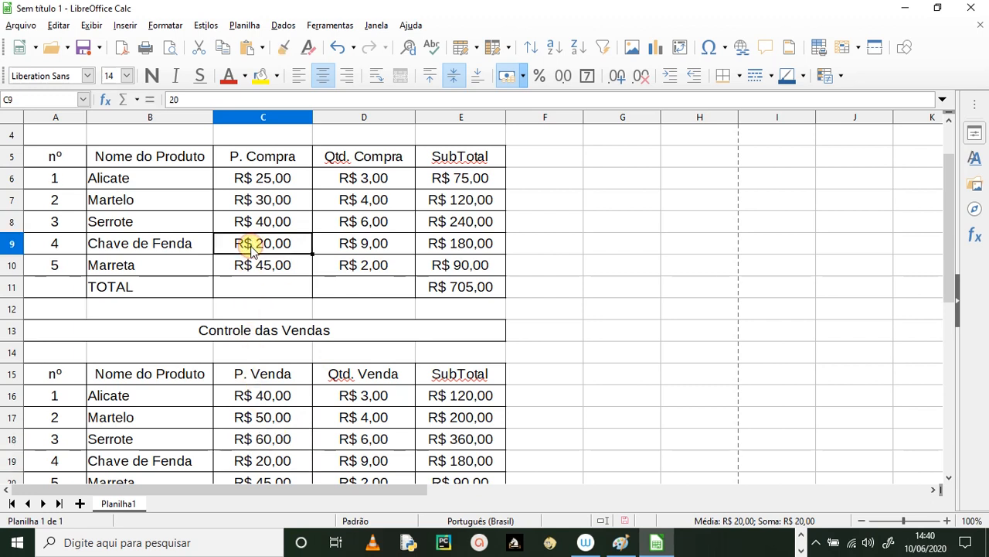
click(281, 458)
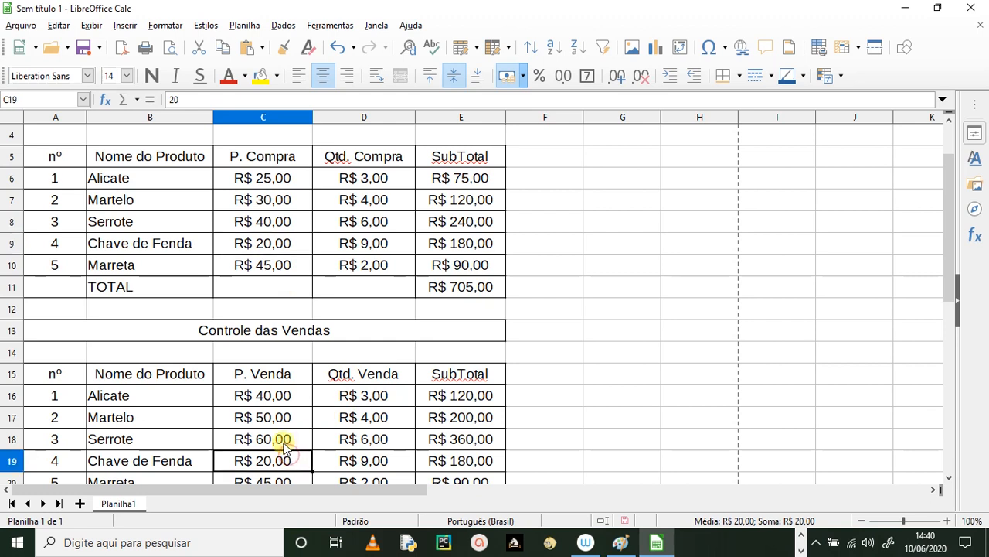
text(30)
key(Return)
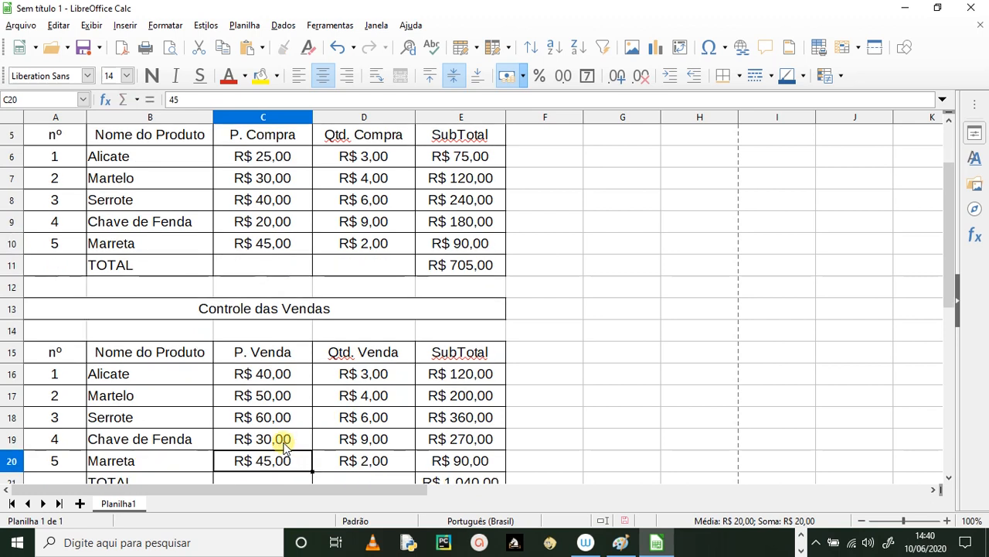
scroll(223, 459, down, 2)
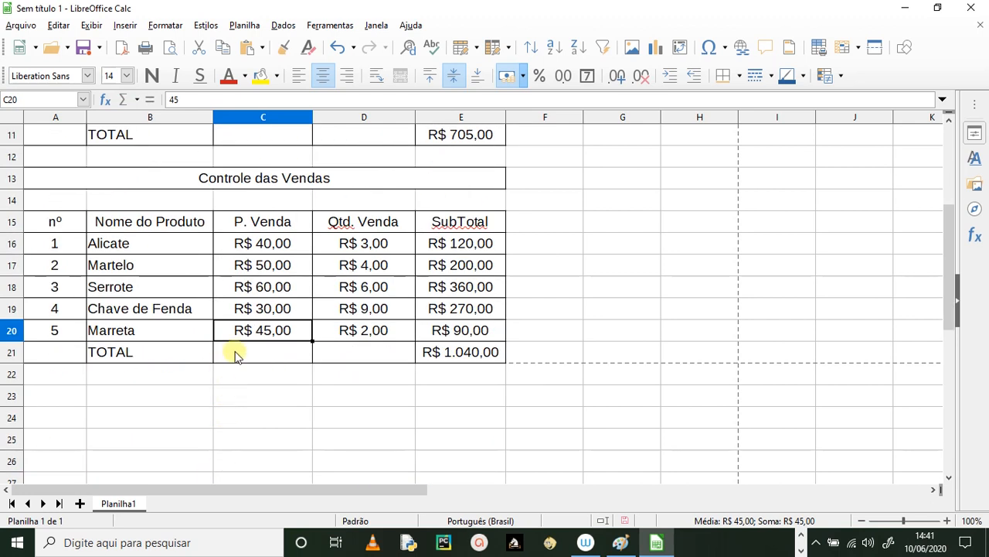
scroll(234, 356, up, 1)
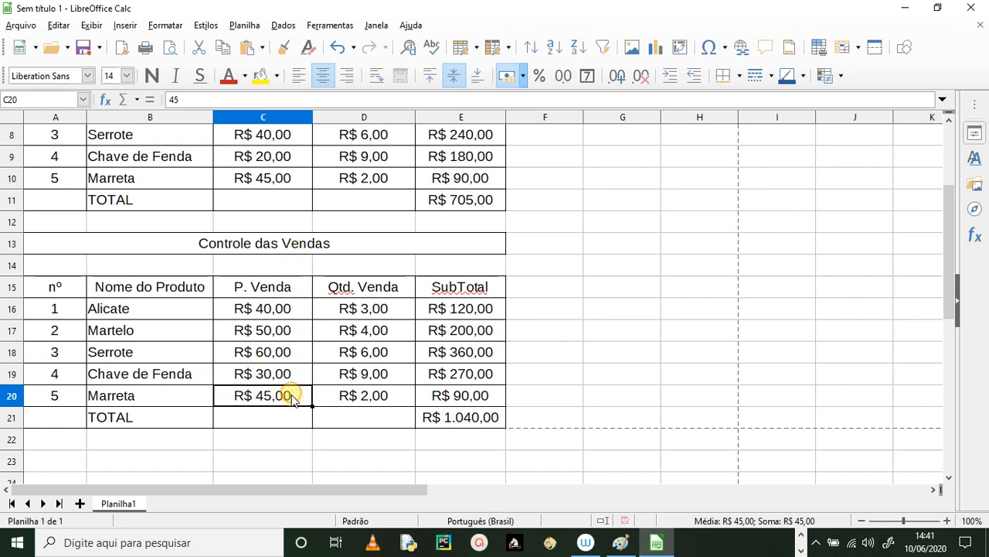
text(70)
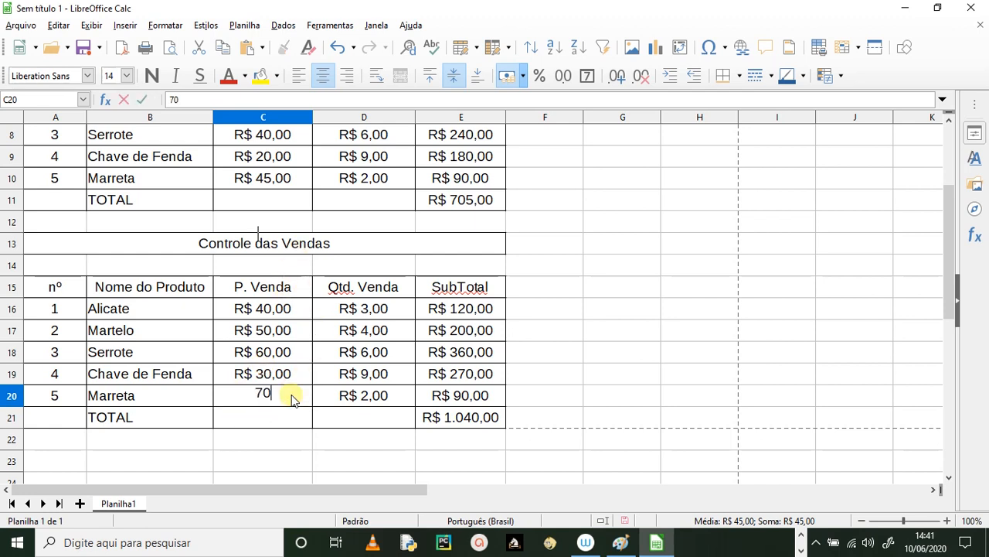
key(Return)
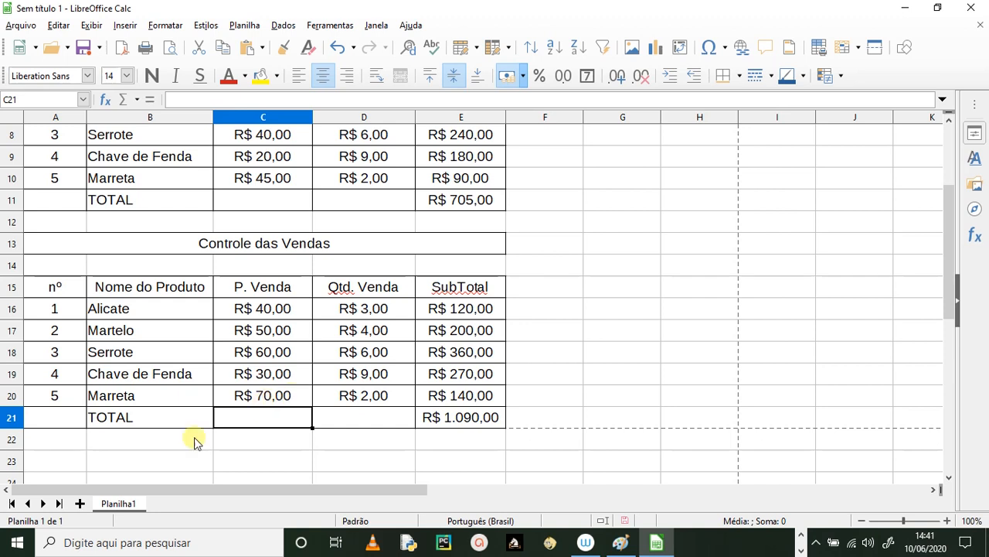
Select the purchase quantities in D6:D10 of the Qtd. Compra column.
scroll(443, 336, up, 3)
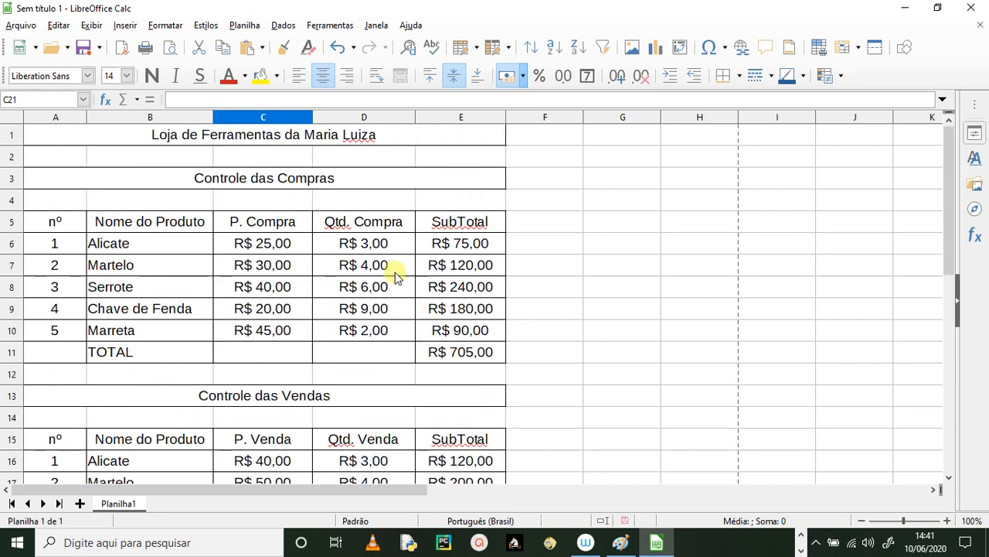
scroll(393, 270, down, 2)
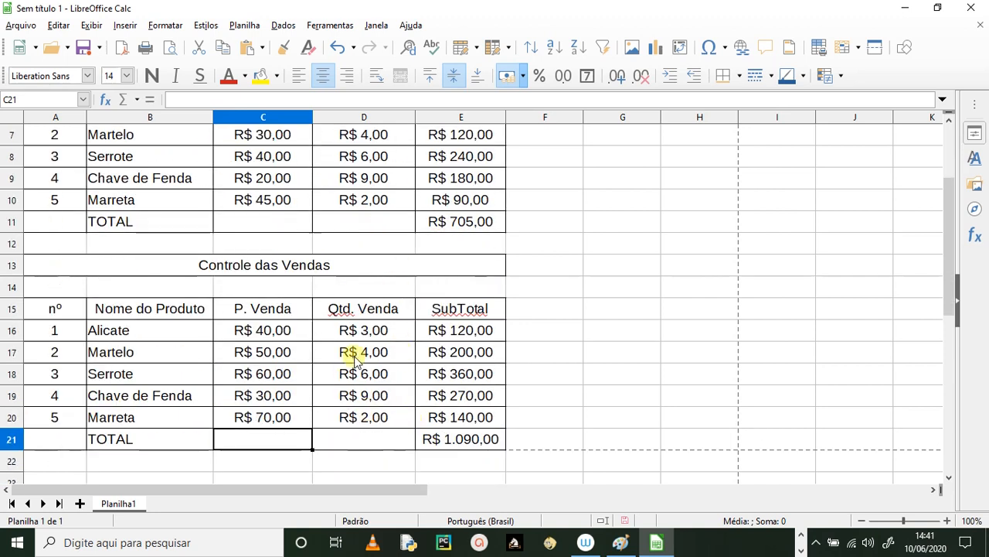
scroll(351, 359, up, 1)
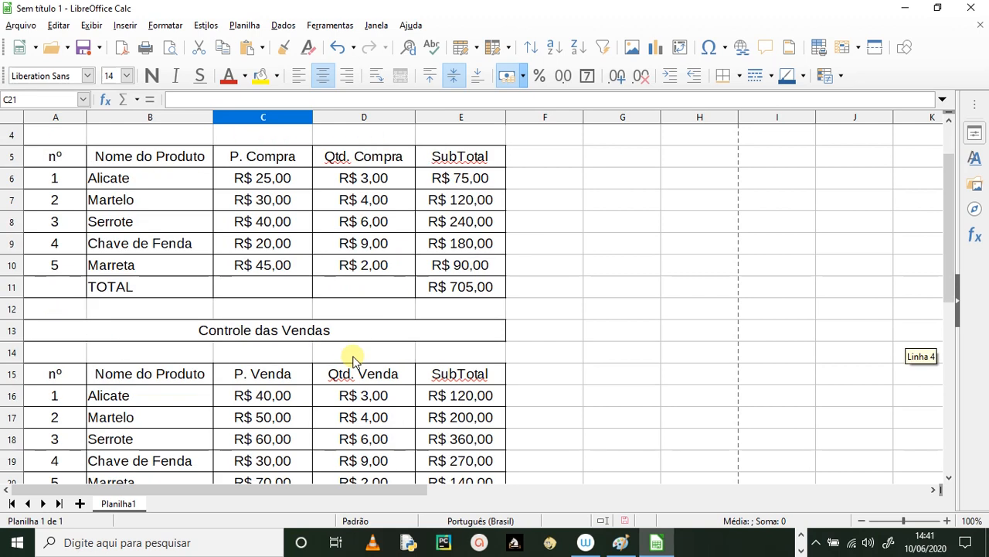
drag(360, 181, 379, 263)
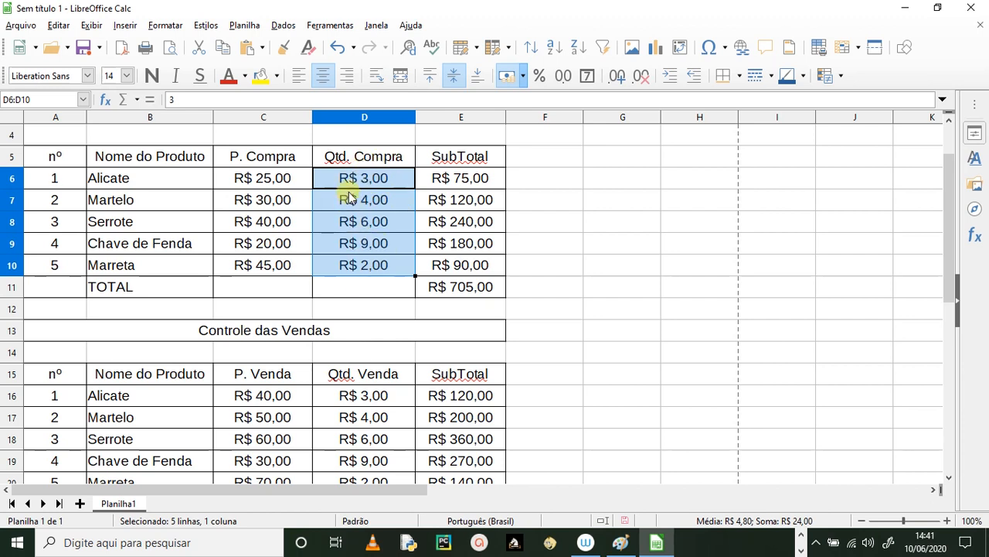
click(523, 75)
click(526, 77)
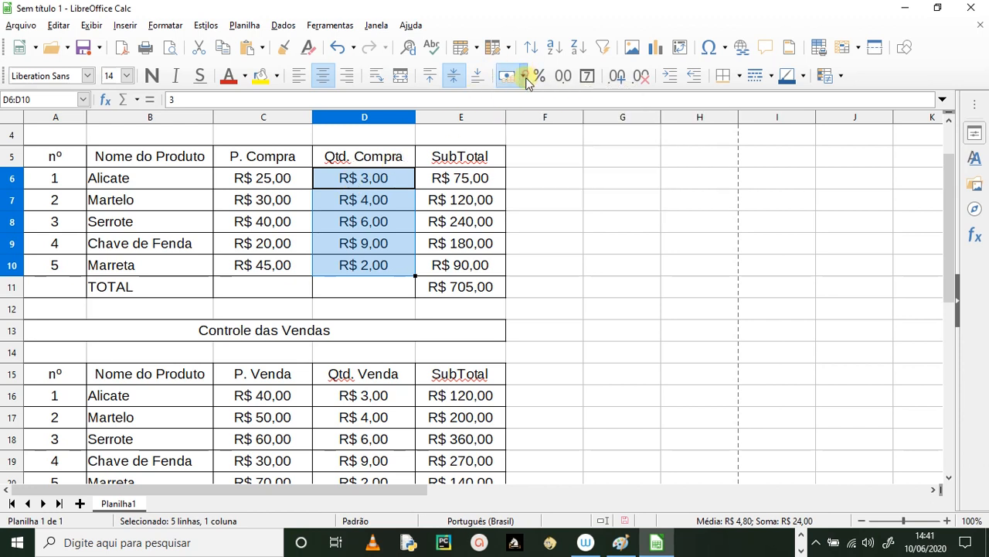
right_click(368, 179)
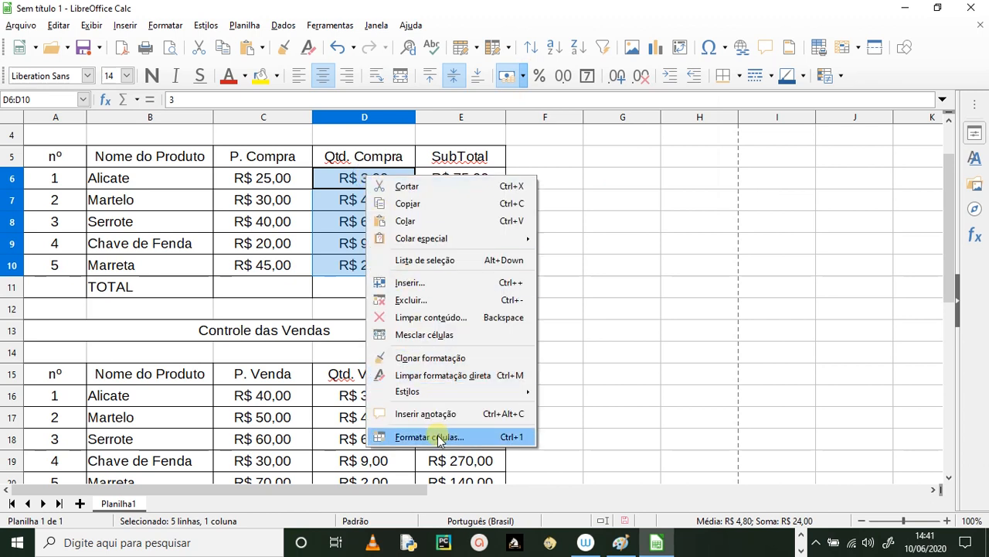
click(640, 308)
drag(329, 174, 354, 184)
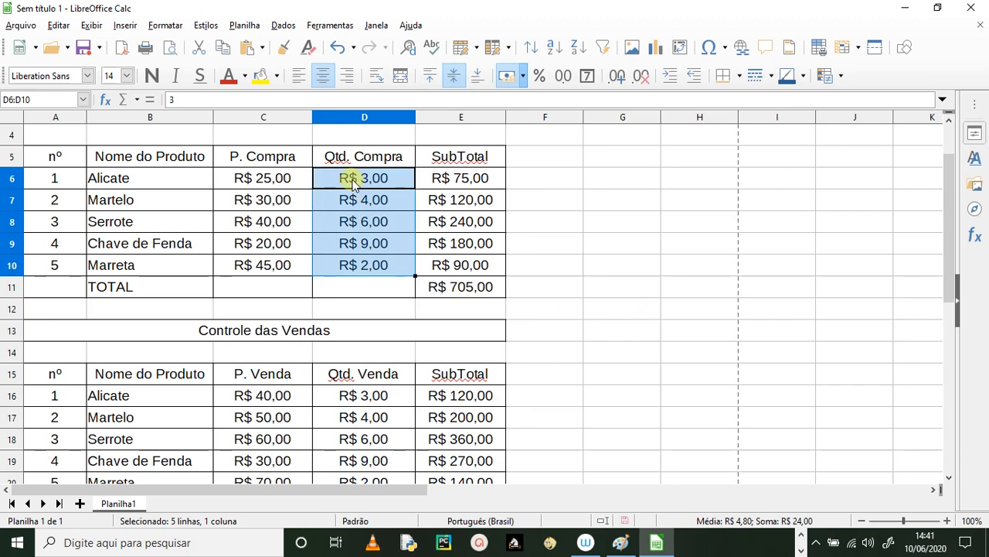
Format the purchase quantities in D6:D10 as plain whole numbers, using the Número category with the -1235 format.
right_click(353, 182)
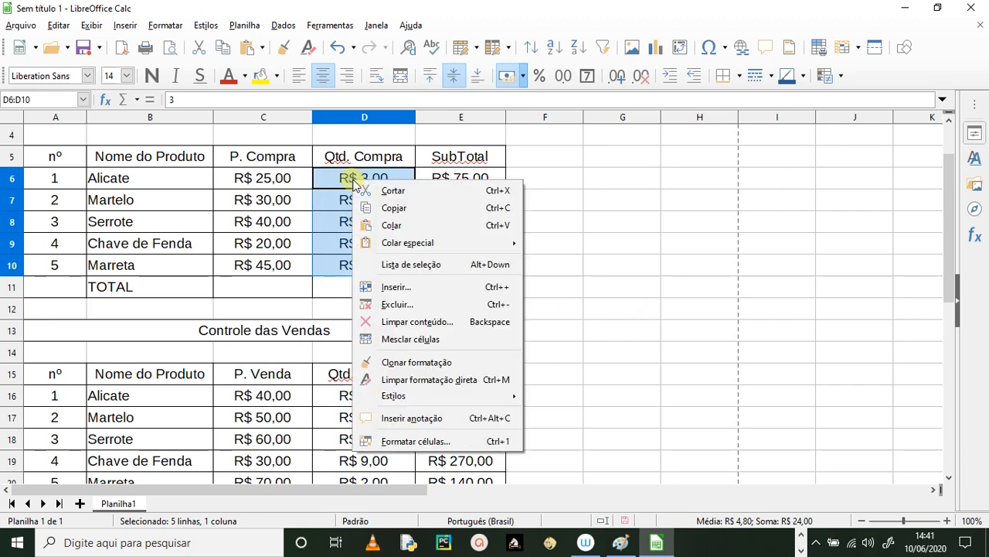
click(433, 441)
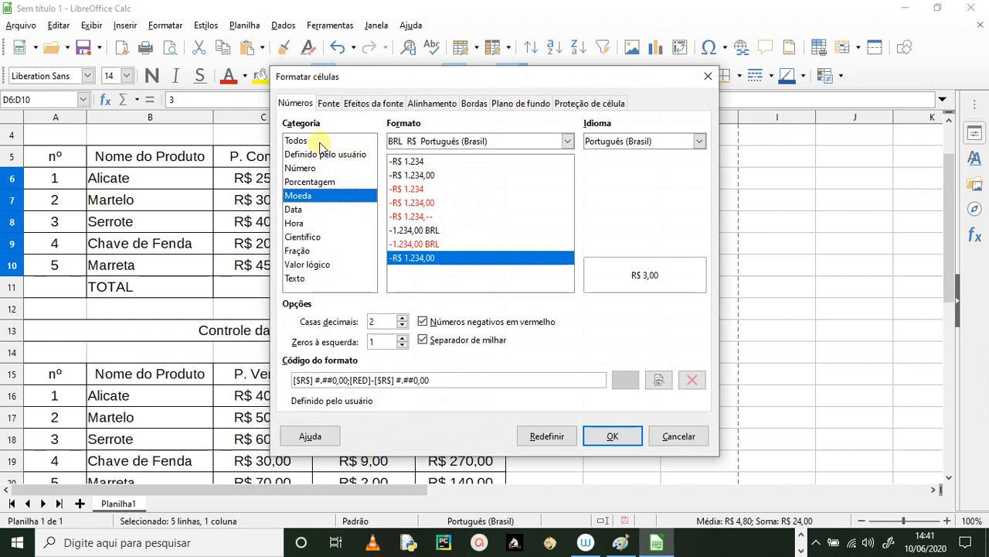
click(313, 181)
click(303, 168)
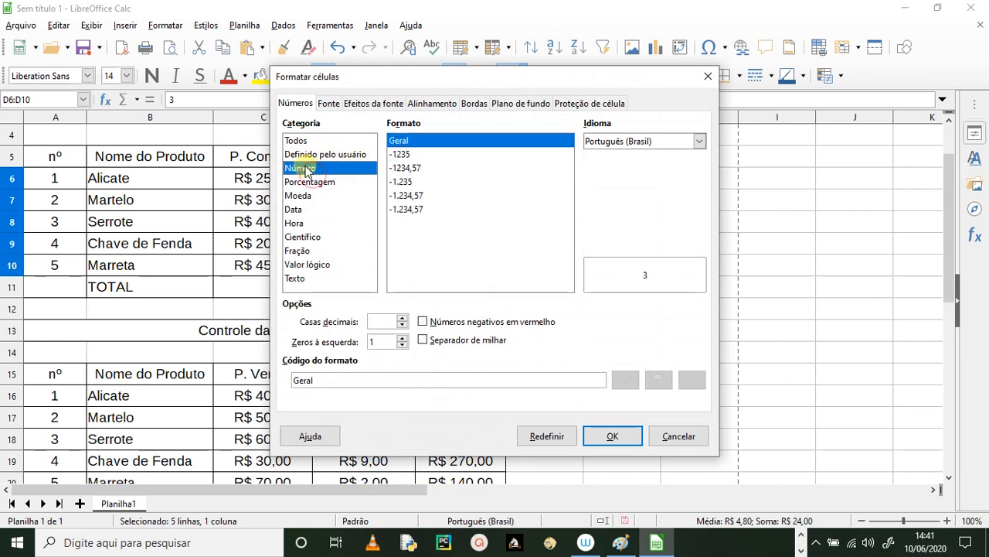
click(421, 142)
click(418, 153)
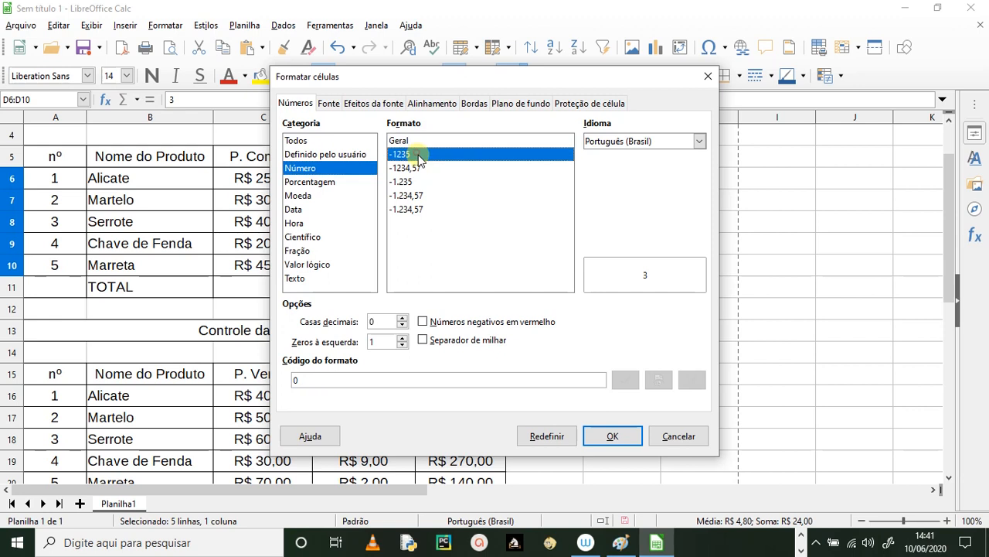
click(589, 436)
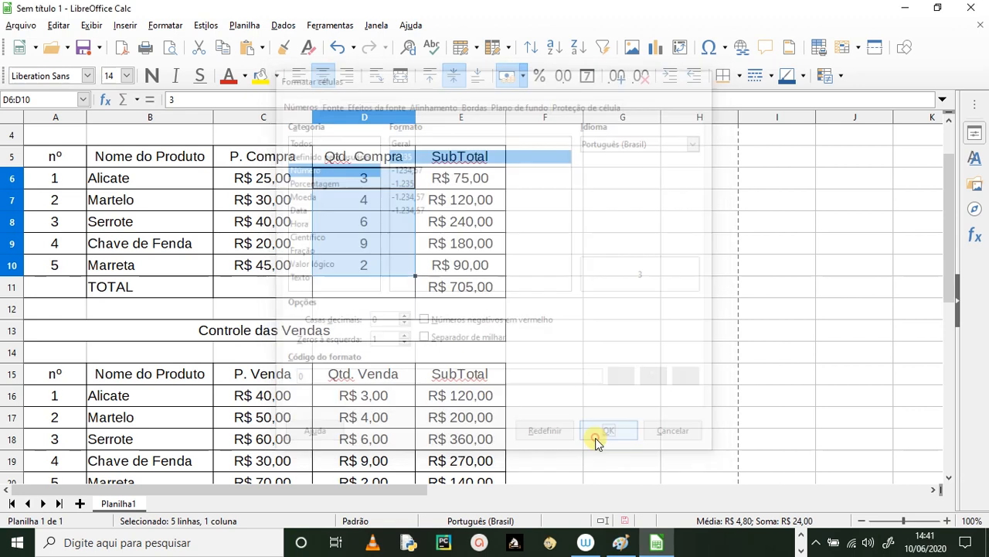
Open the cell formatting settings for the sales quantities in D16:D20.
scroll(396, 427, down, 1)
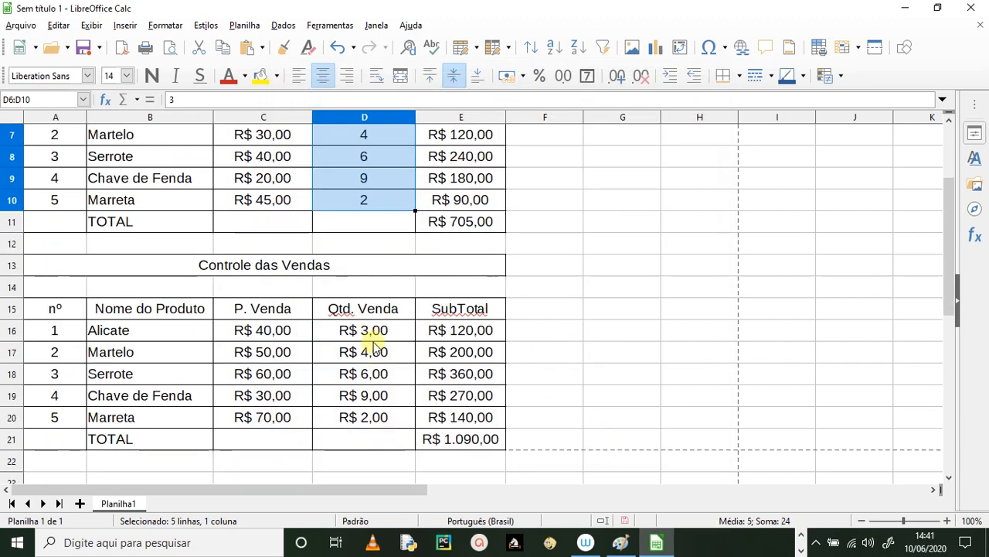
drag(376, 333, 392, 423)
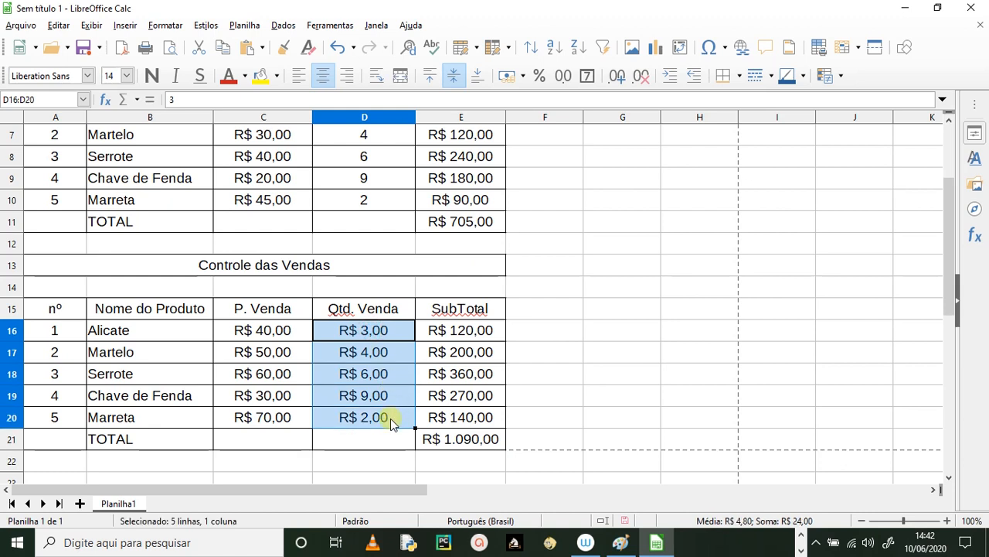
right_click(355, 371)
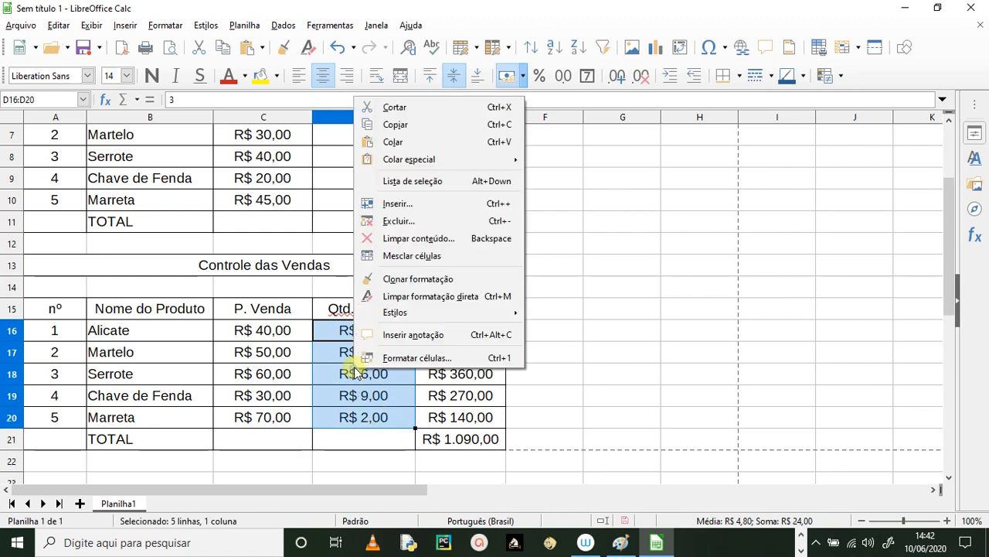
click(394, 358)
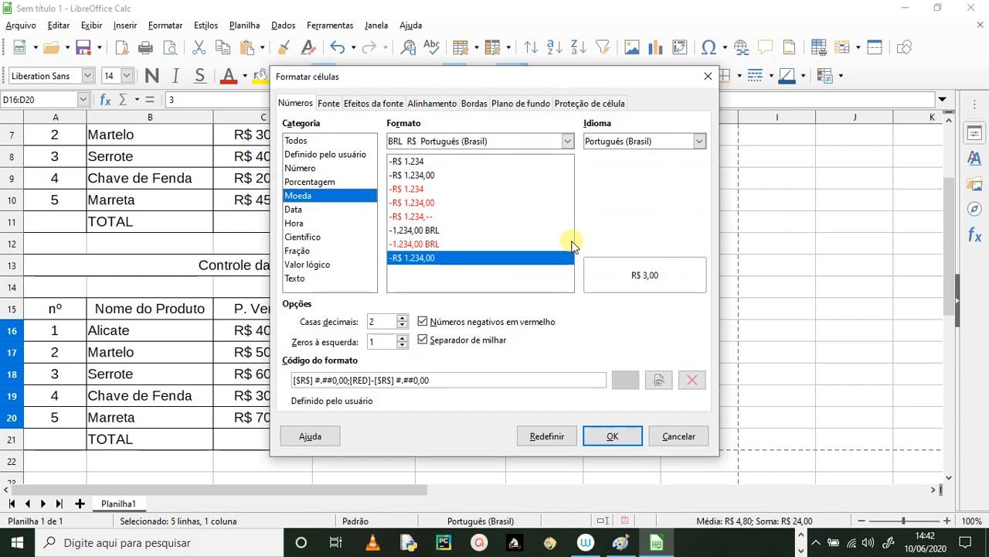
Format the Qtd. Venda quantities in D16:D20 as plain numbers using the Número category's -1235 format.
click(428, 163)
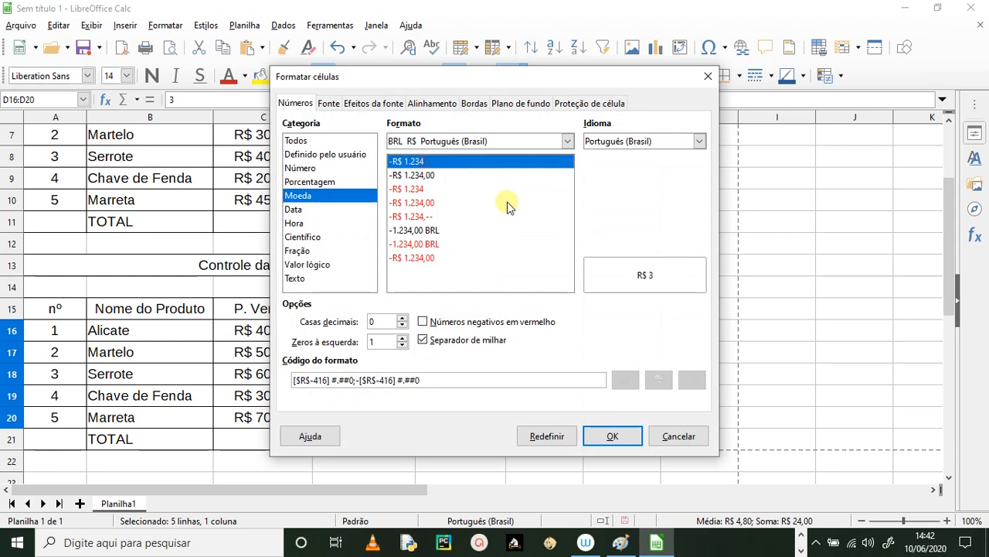
click(612, 435)
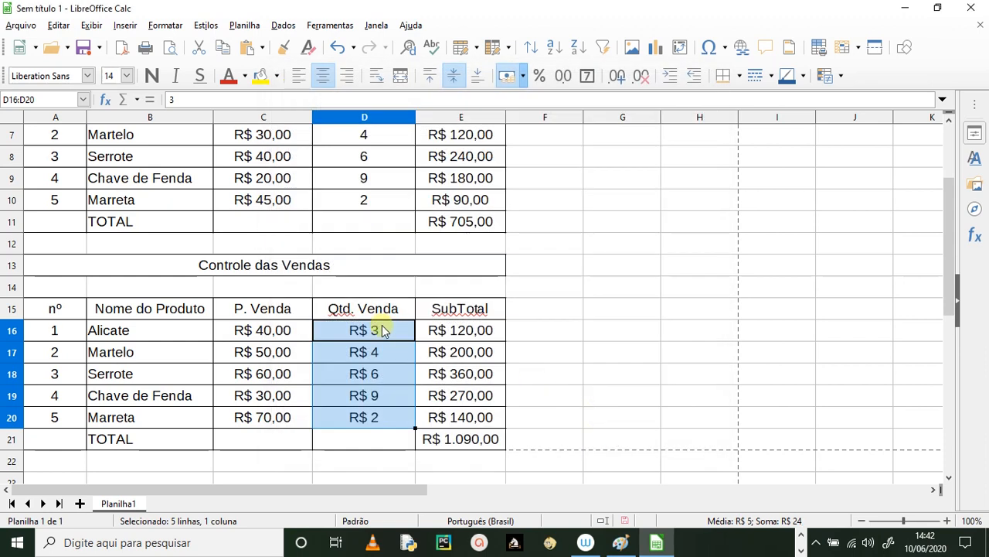
right_click(376, 330)
click(419, 315)
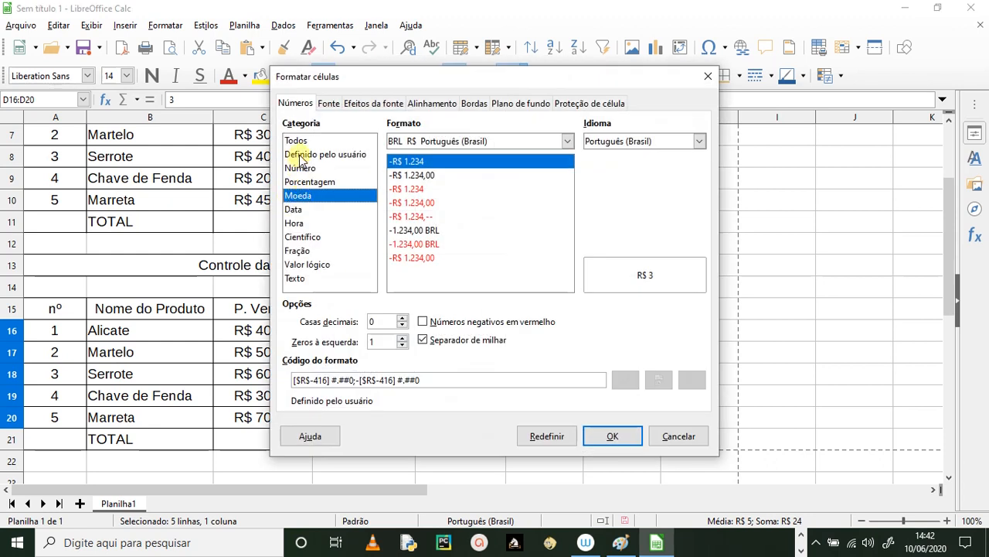
click(300, 167)
click(404, 154)
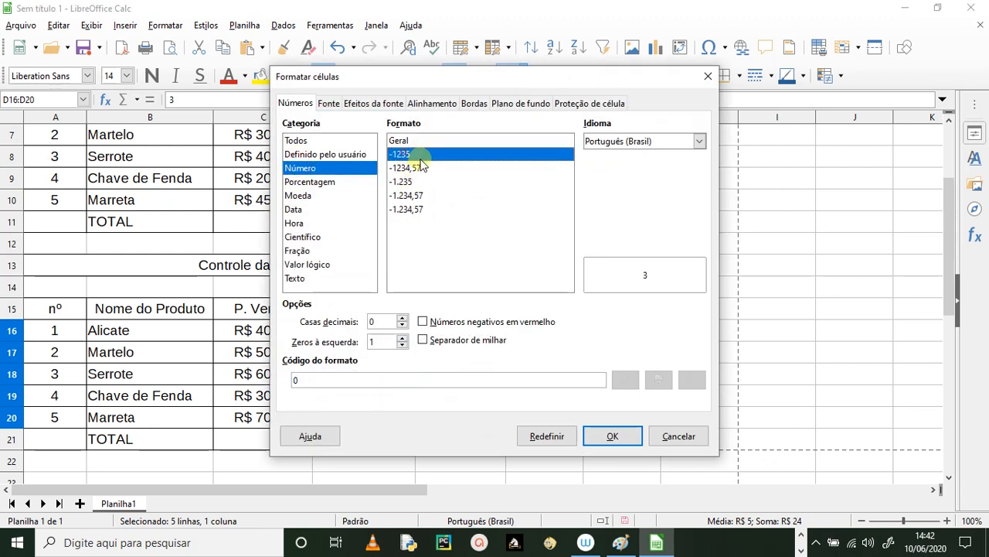
click(585, 436)
click(586, 397)
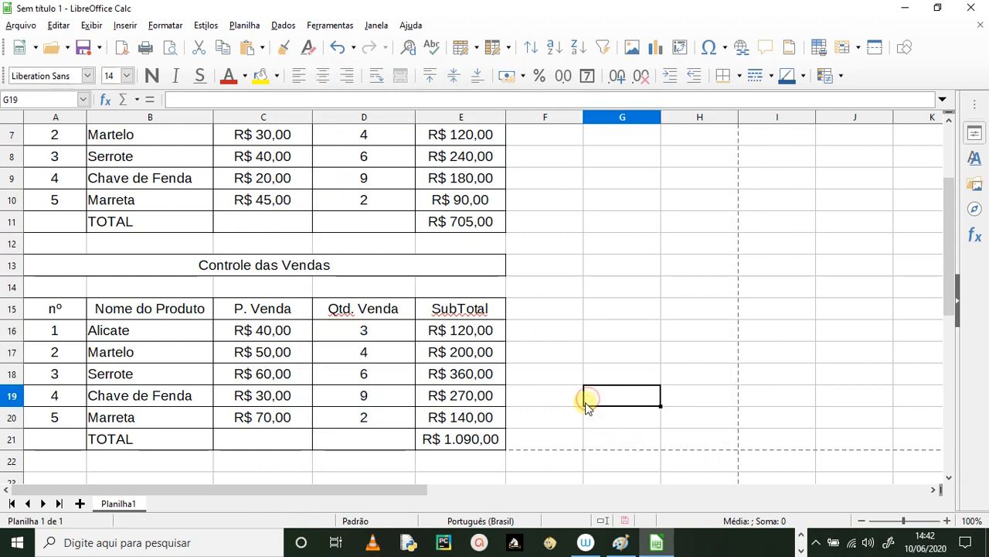
Review the Controle das Compras and Controle das Vendas tables, comparing their prices, quantities and subtotals.
scroll(586, 402, up, 1)
scroll(533, 336, up, 1)
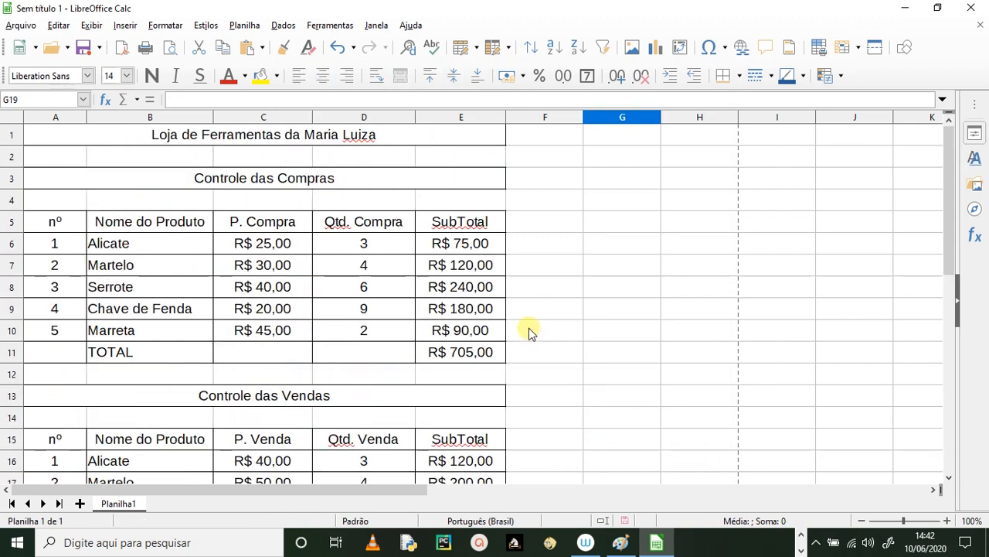
scroll(555, 310, down, 2)
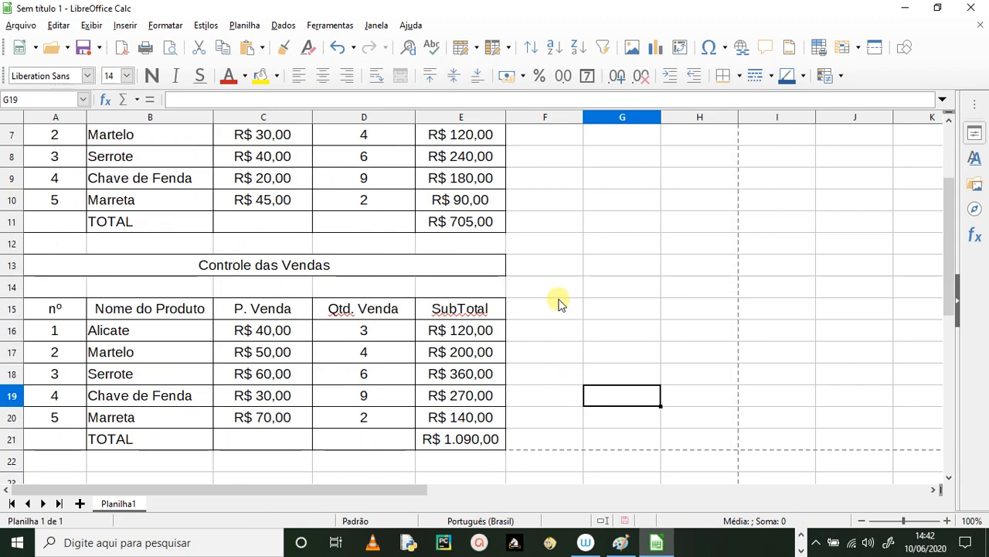
scroll(555, 302, up, 2)
scroll(556, 291, down, 4)
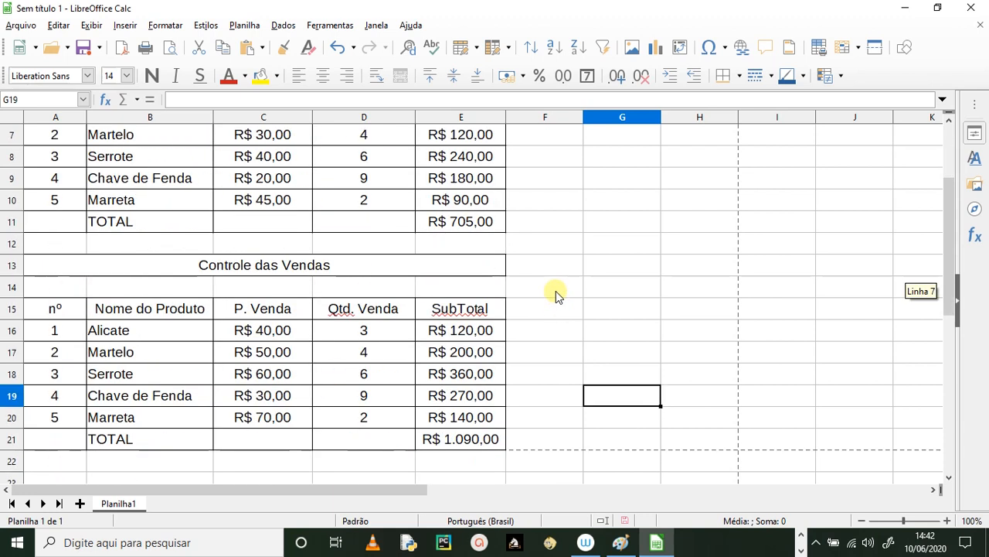
scroll(556, 291, down, 1)
scroll(216, 404, up, 5)
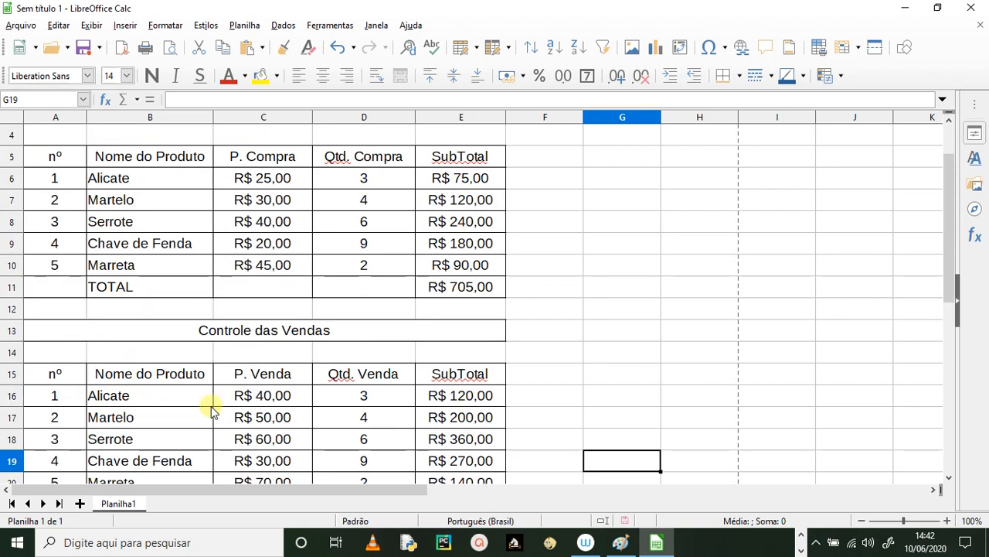
scroll(214, 406, down, 3)
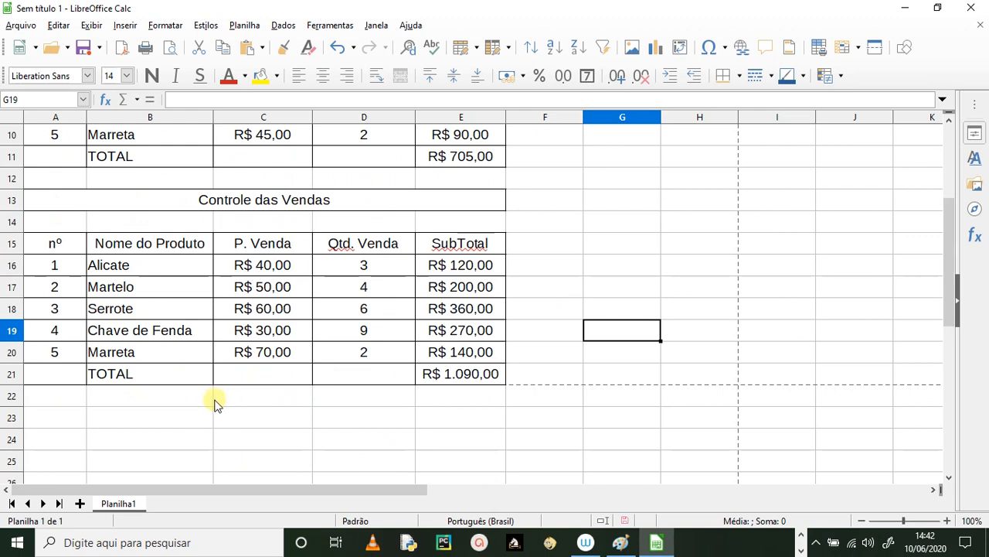
scroll(221, 395, up, 1)
scroll(222, 390, up, 2)
scroll(244, 340, down, 3)
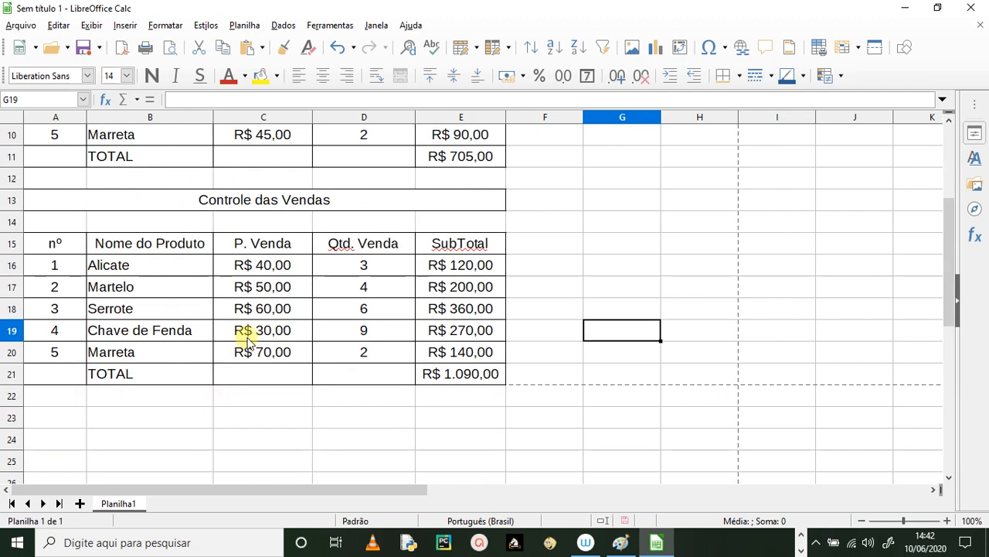
scroll(255, 332, up, 3)
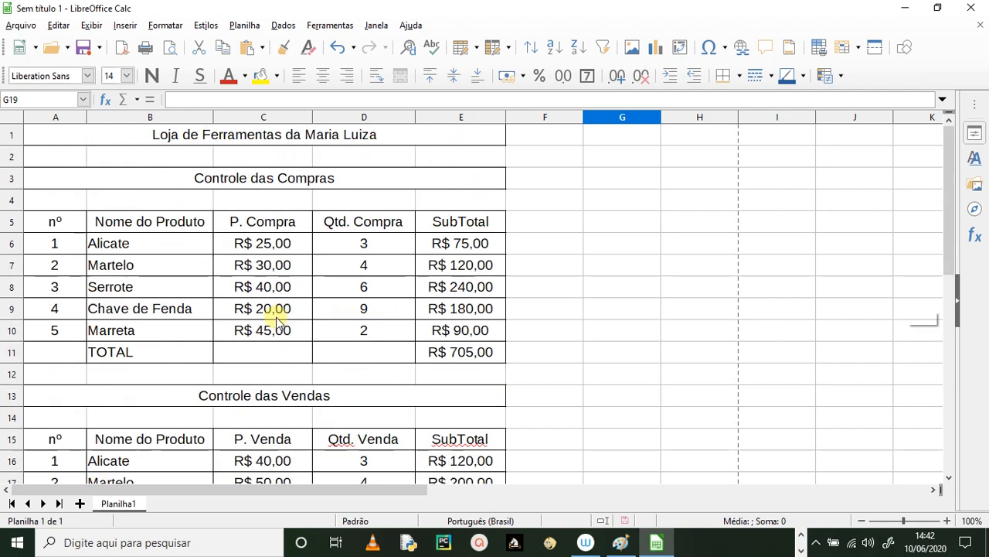
Inspect the SubTotal formulas of the purchases table from E6 to E10 and the total in E11.
click(503, 241)
click(495, 263)
click(499, 288)
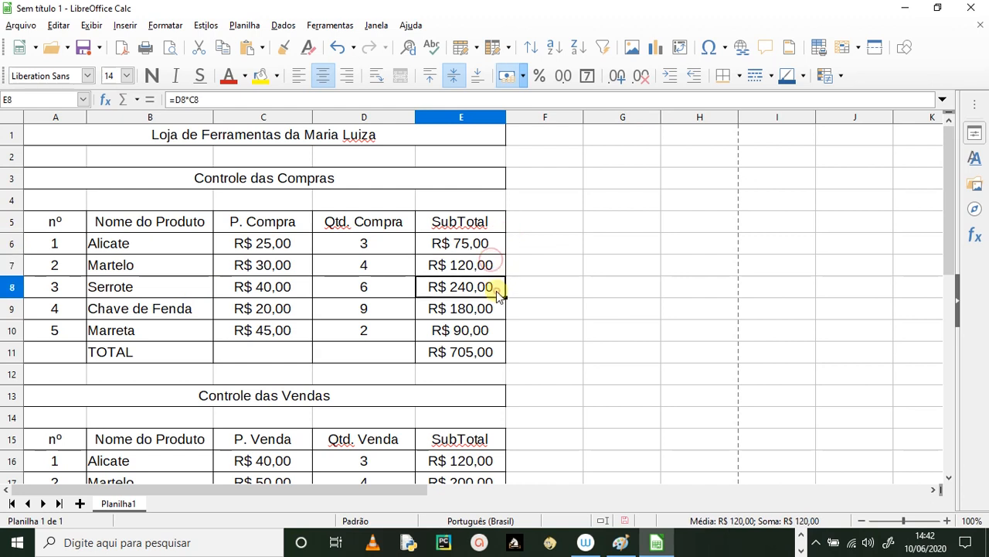
click(488, 308)
click(481, 332)
click(490, 352)
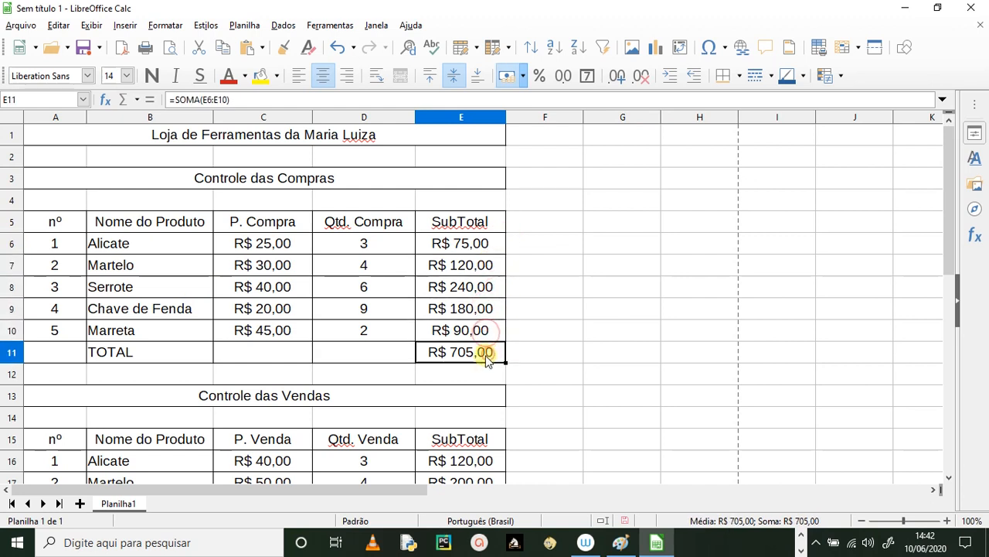
Check how both tables fit the page in print preview, and return to the sheet.
scroll(467, 386, down, 3)
scroll(448, 402, down, 2)
scroll(421, 400, up, 5)
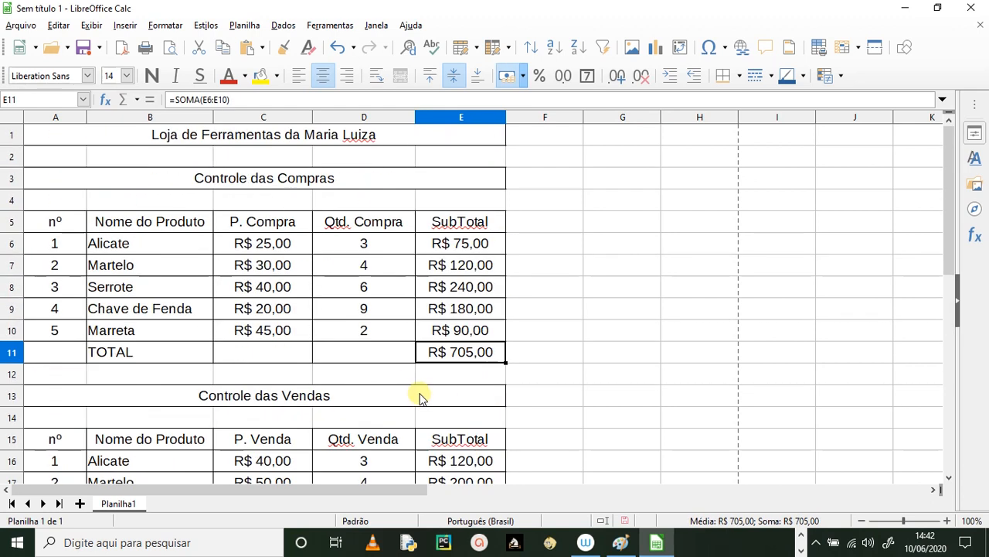
click(170, 49)
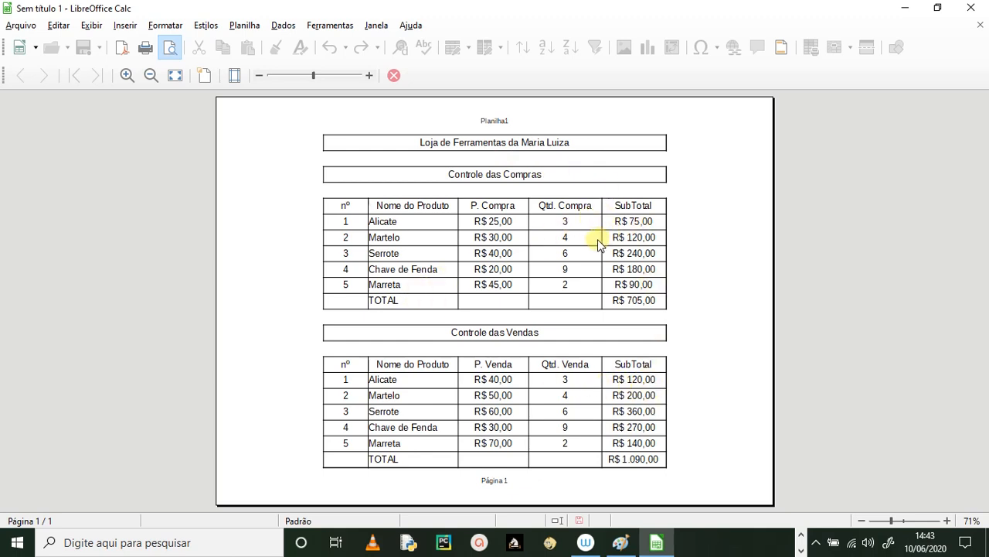
key(Escape)
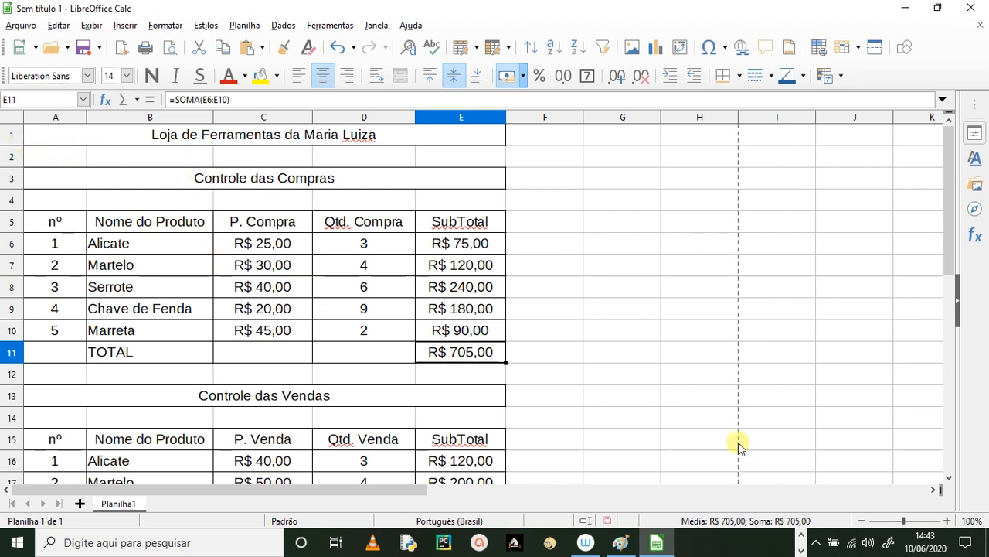
Examine the rows below the sales table for free space.
click(949, 480)
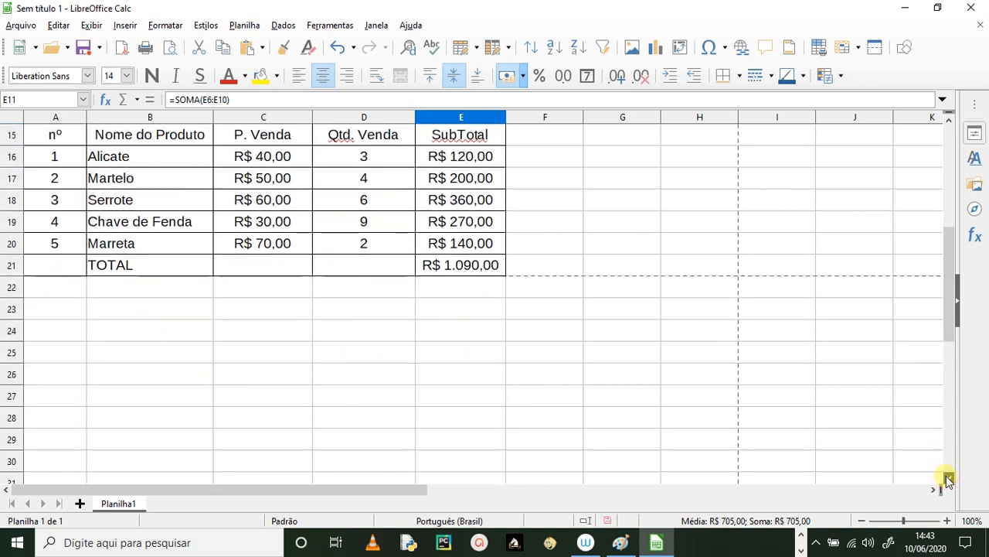
click(949, 480)
click(949, 480)
click(948, 480)
click(948, 480)
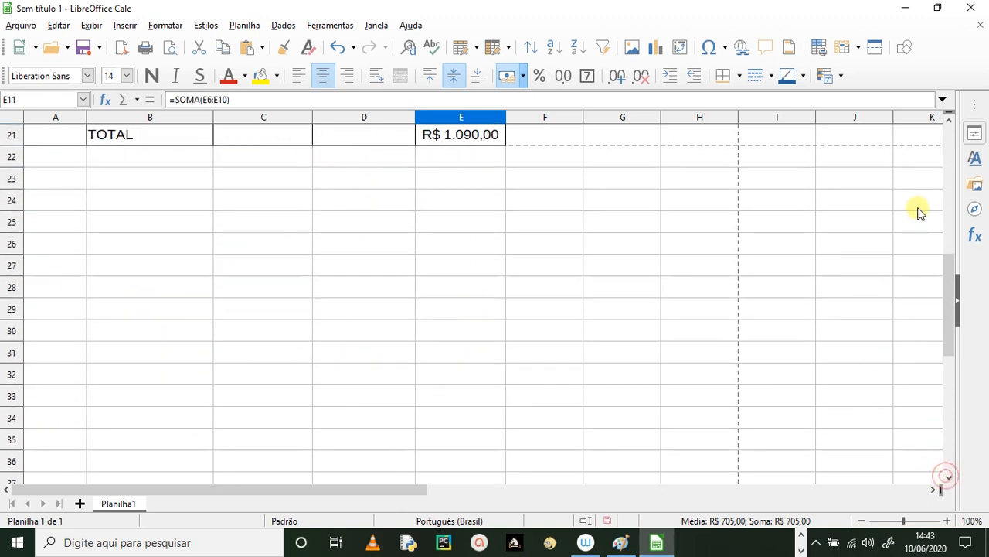
click(949, 122)
click(949, 121)
click(949, 122)
click(949, 121)
click(949, 121)
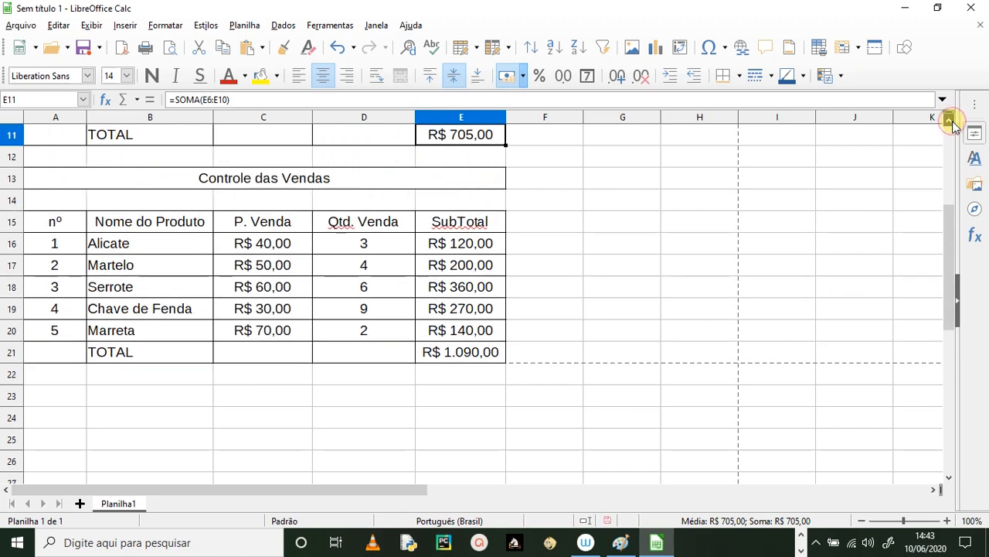
click(949, 121)
click(949, 121)
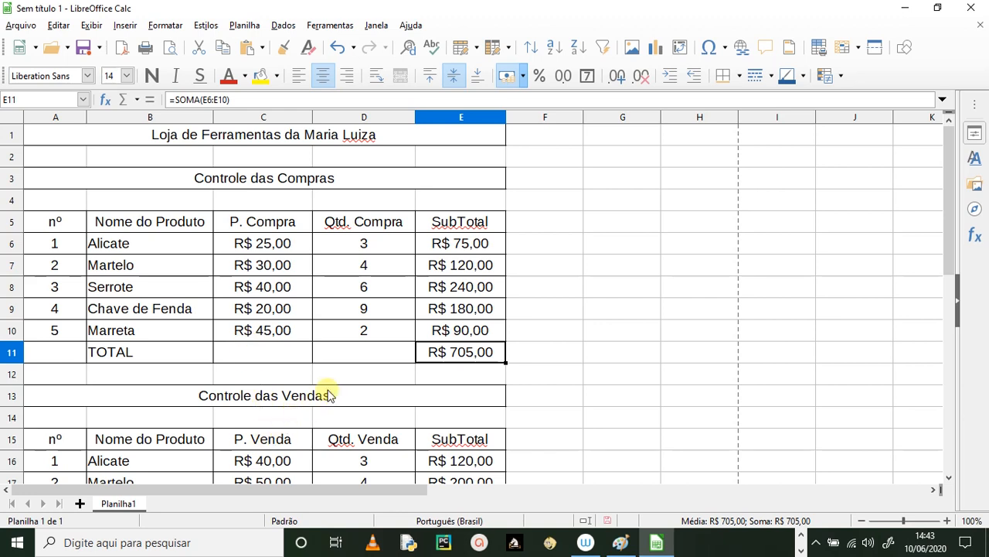
scroll(629, 320, down, 6)
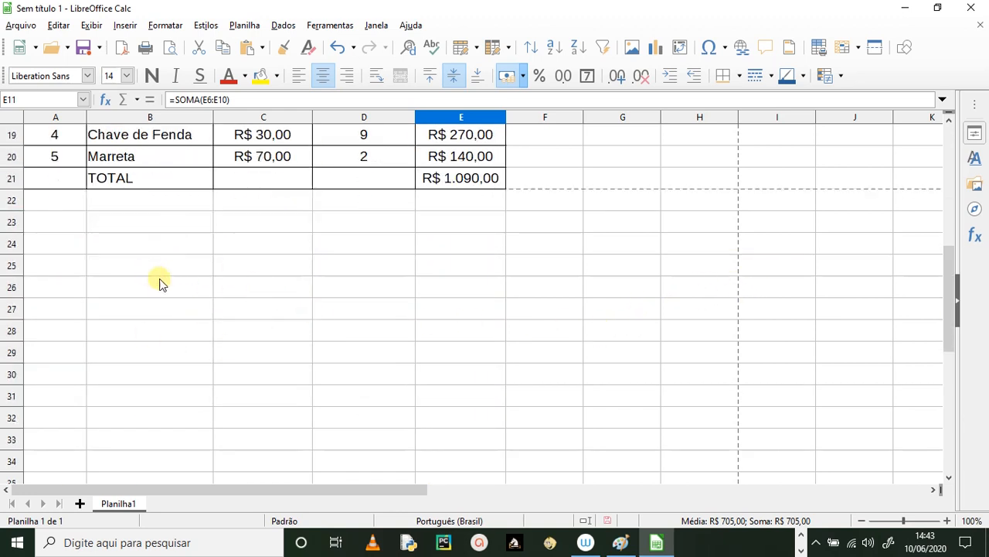
scroll(302, 340, up, 6)
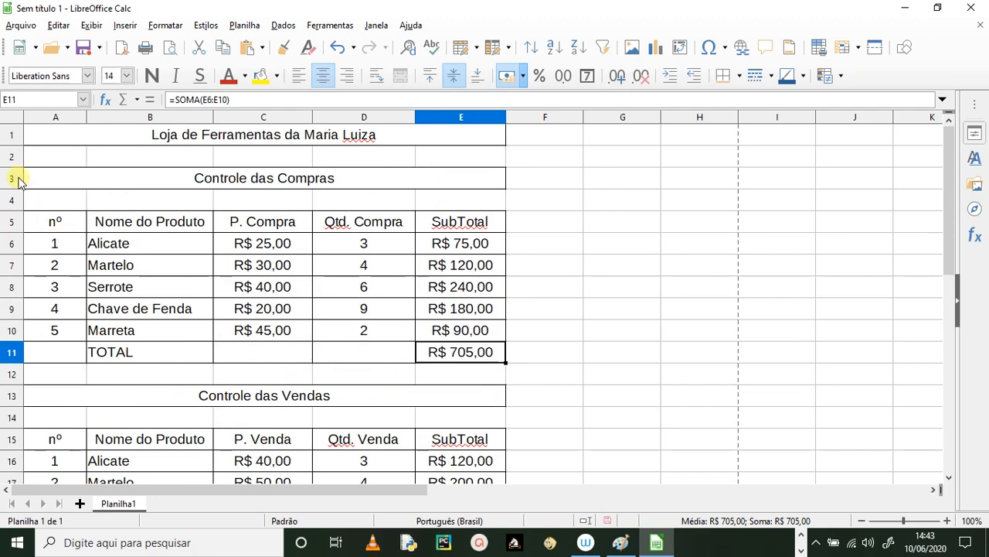
Copy the shop title and purchases table in A1:E11 and paste them below the sales table starting at A23.
drag(47, 139, 386, 361)
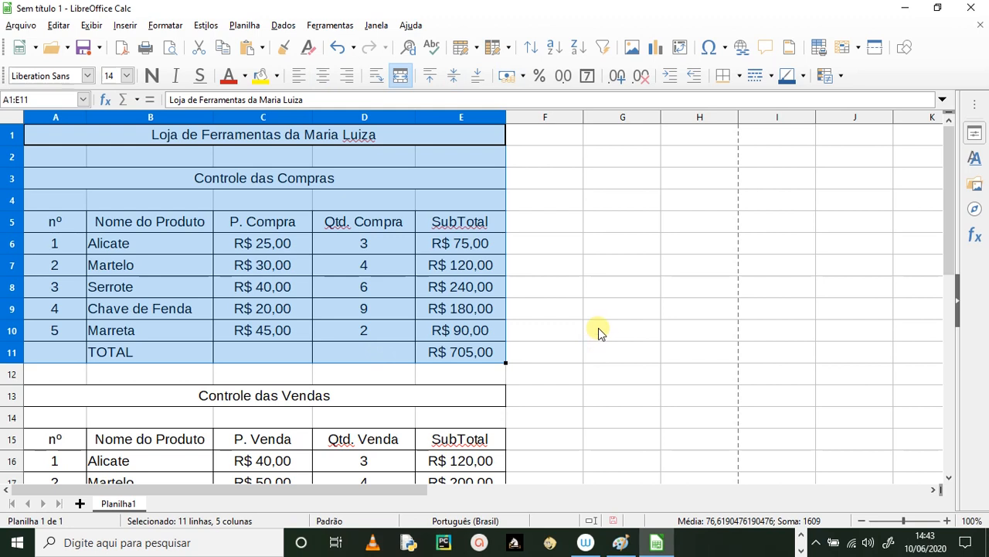
key(ctrl+c)
scroll(595, 332, down, 7)
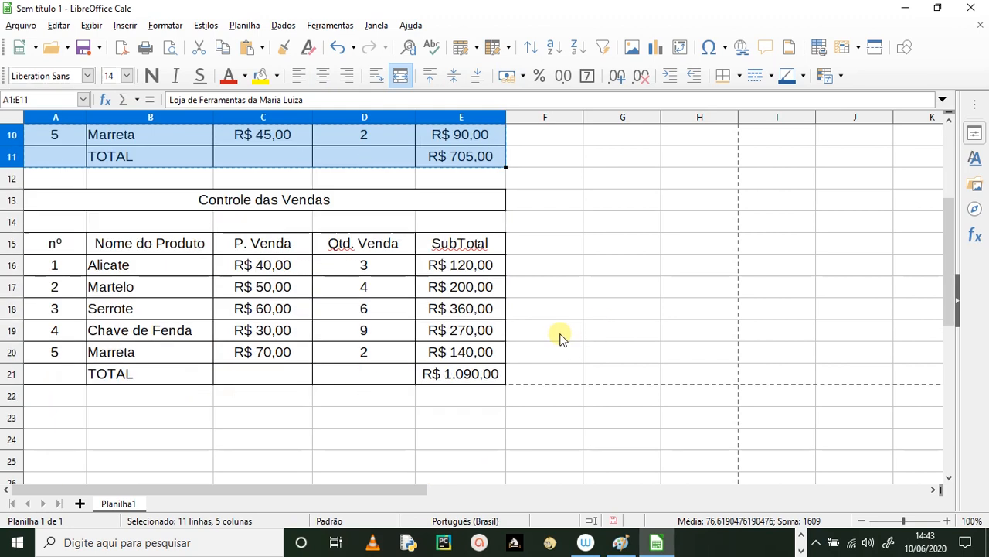
click(64, 161)
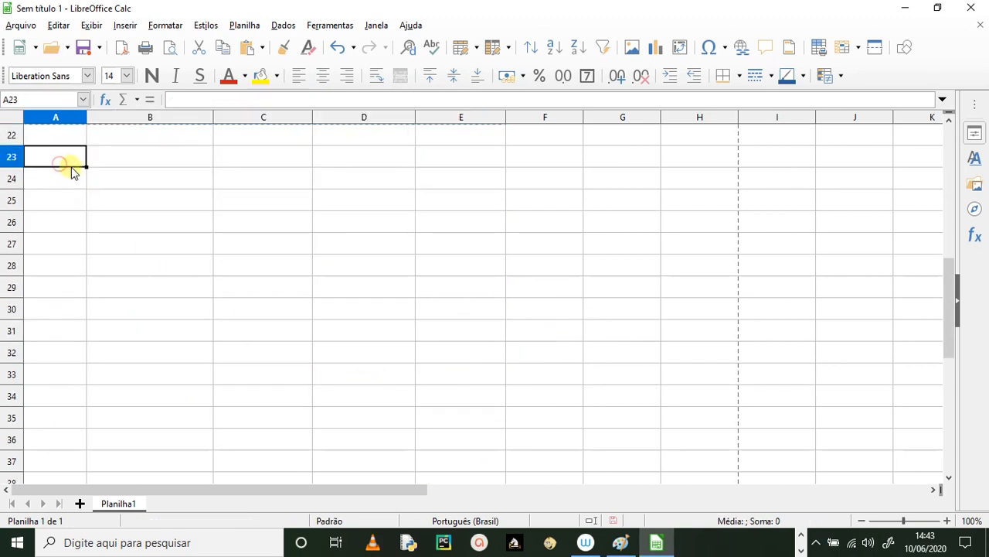
key(ctrl+v)
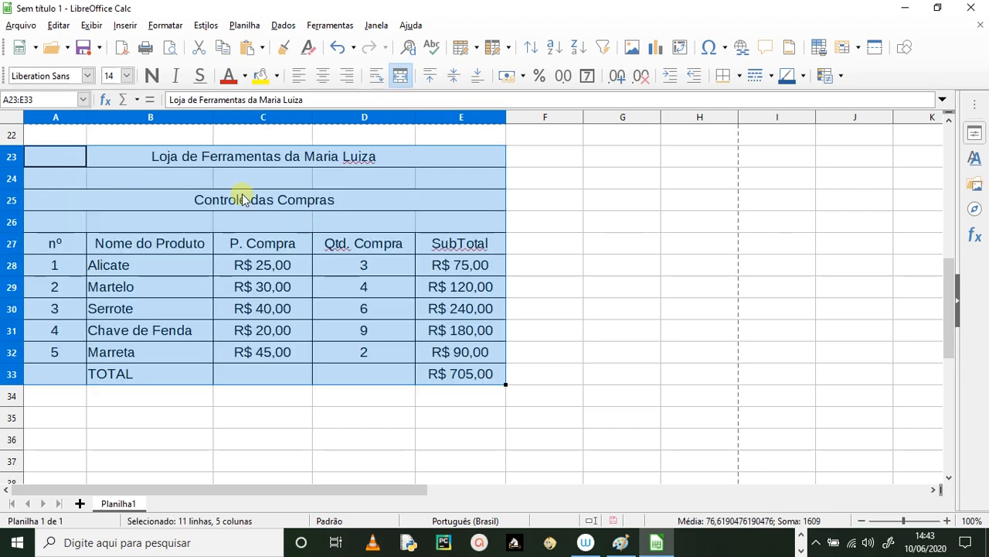
drag(562, 300, 592, 314)
scroll(570, 347, up, 6)
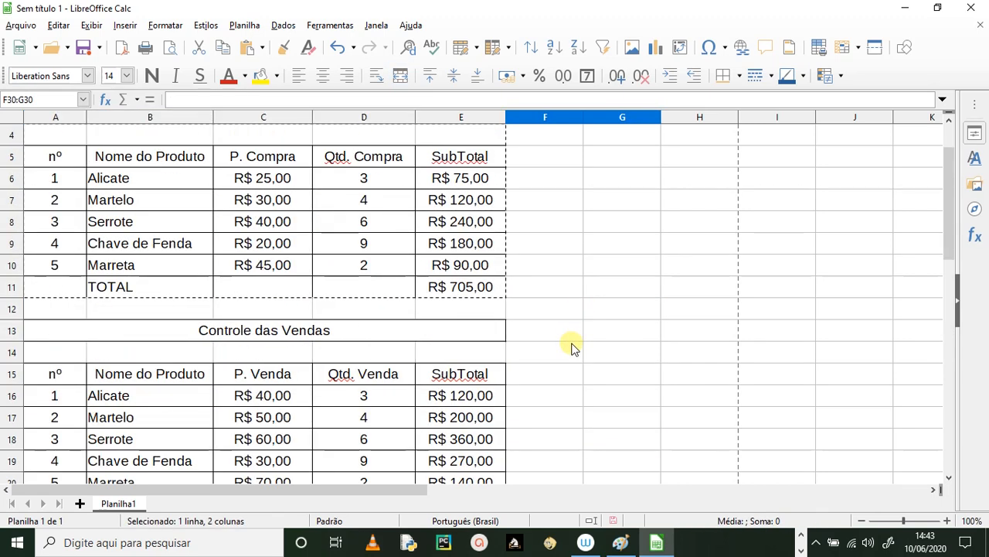
scroll(576, 356, down, 2)
scroll(474, 397, down, 1)
scroll(378, 356, down, 2)
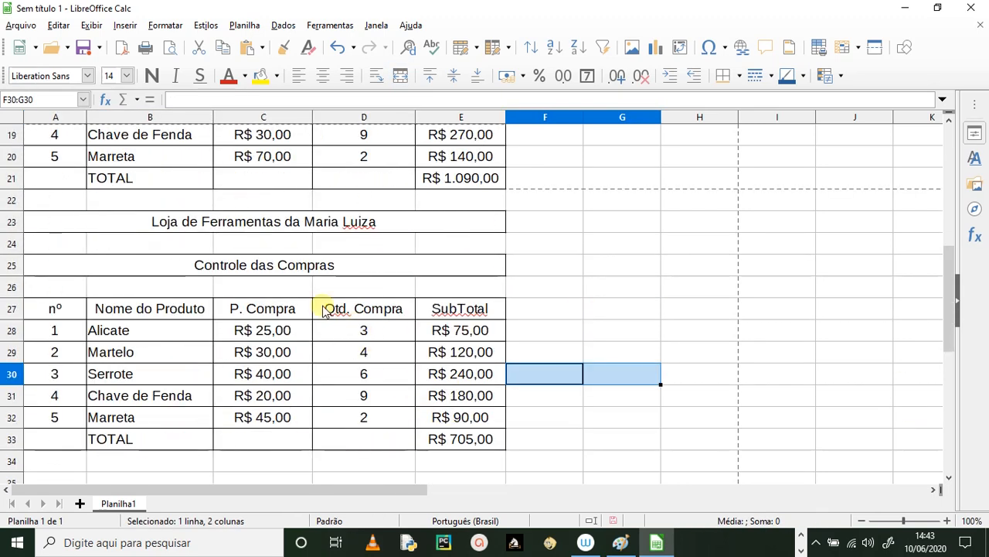
click(600, 259)
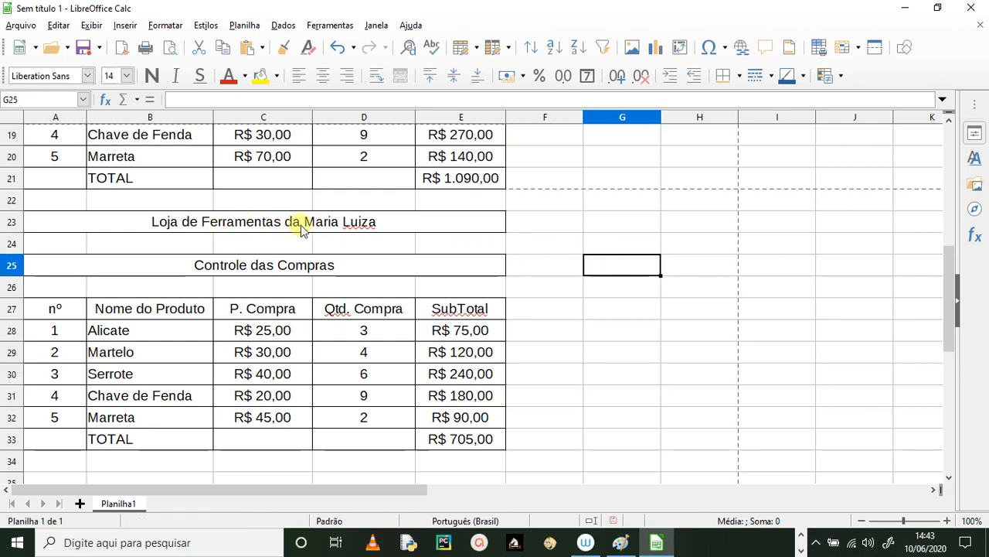
Change the copied table's heading in A25 to "Controle do Lucro por Produto".
click(238, 275)
double_click(259, 265)
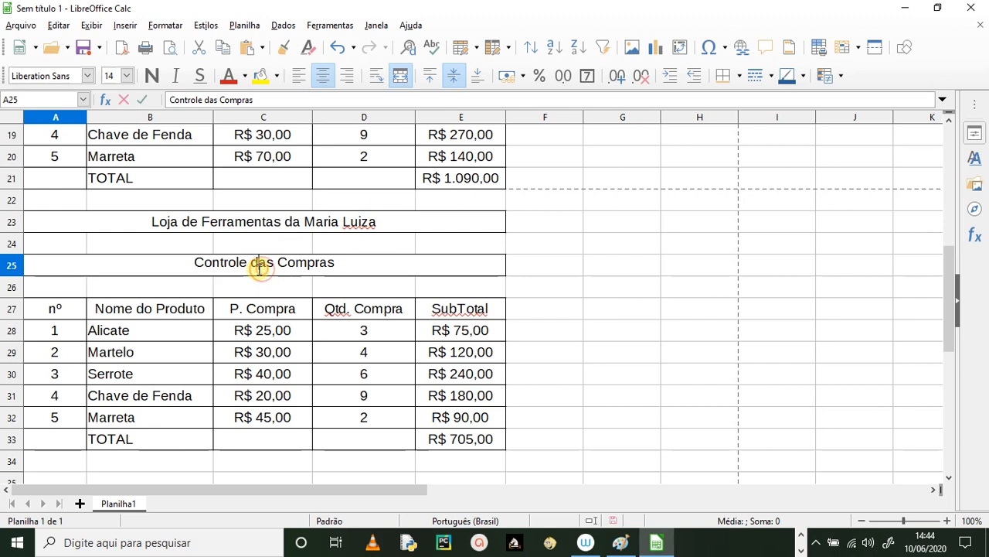
drag(252, 263, 324, 267)
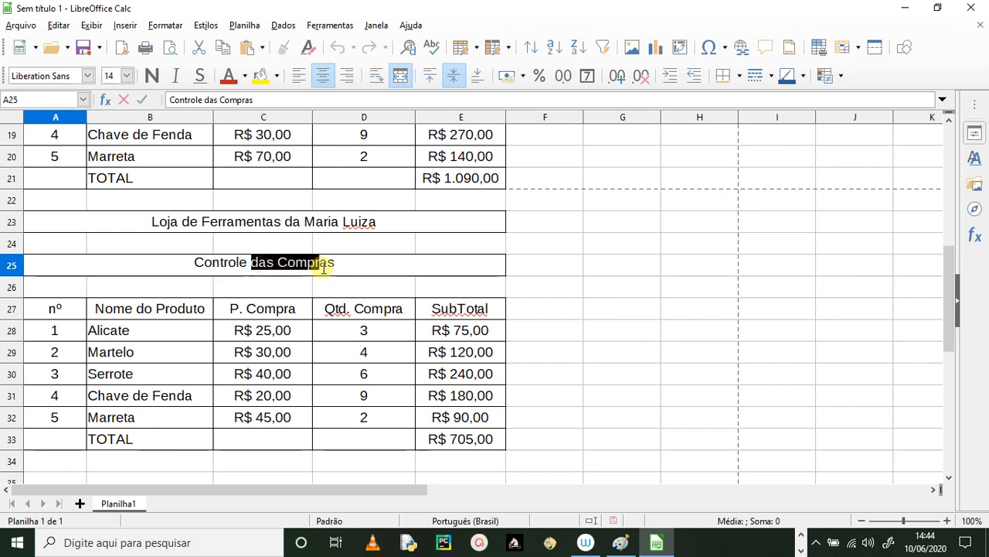
text(do )
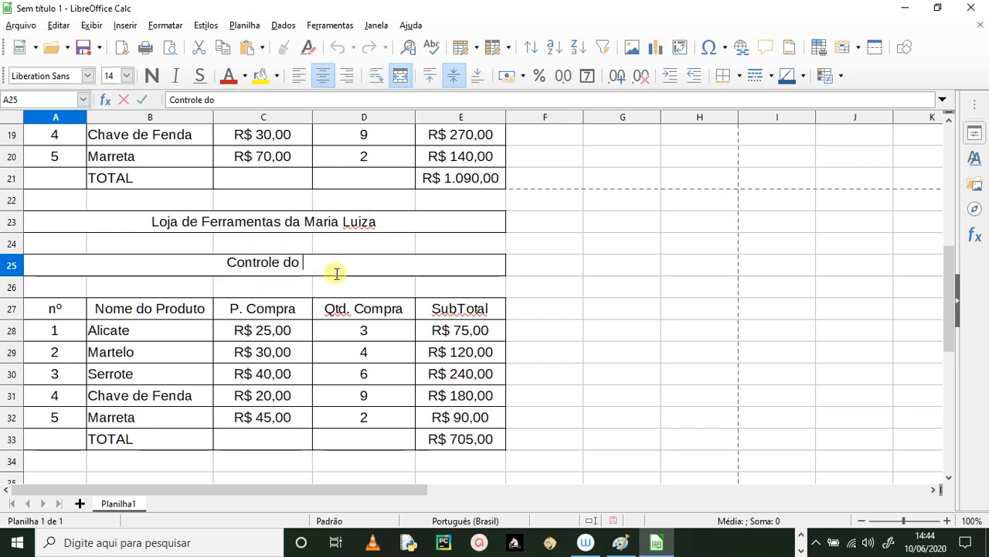
text(Lucro por Produto)
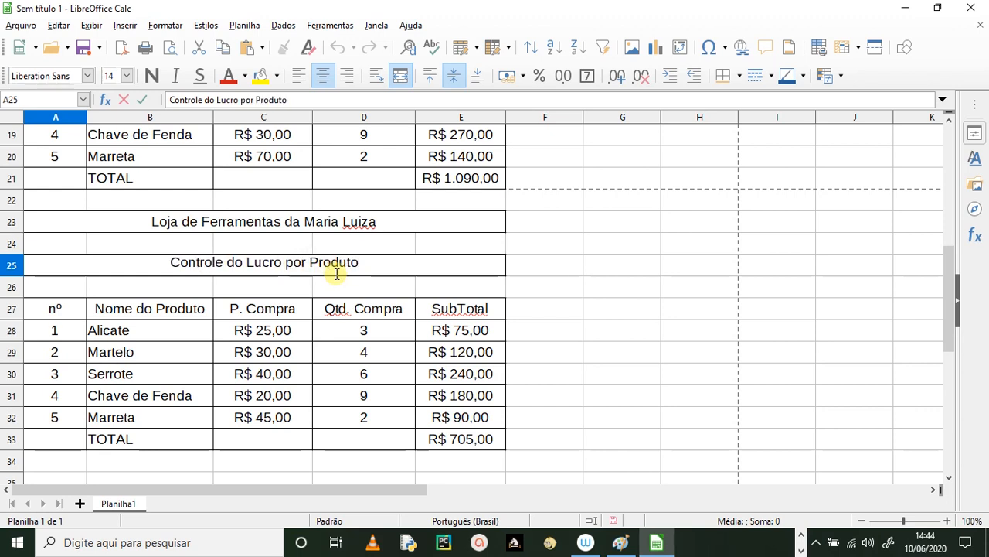
key(Return)
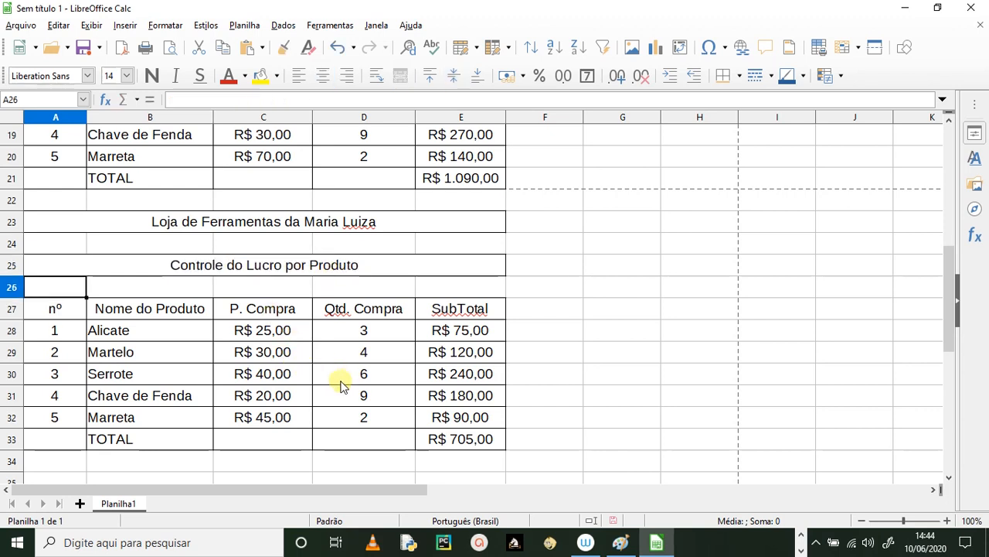
Change the profit table's heading in D27 to "P.Venda" and clear the copied quantities in D28:D32.
click(266, 311)
click(349, 309)
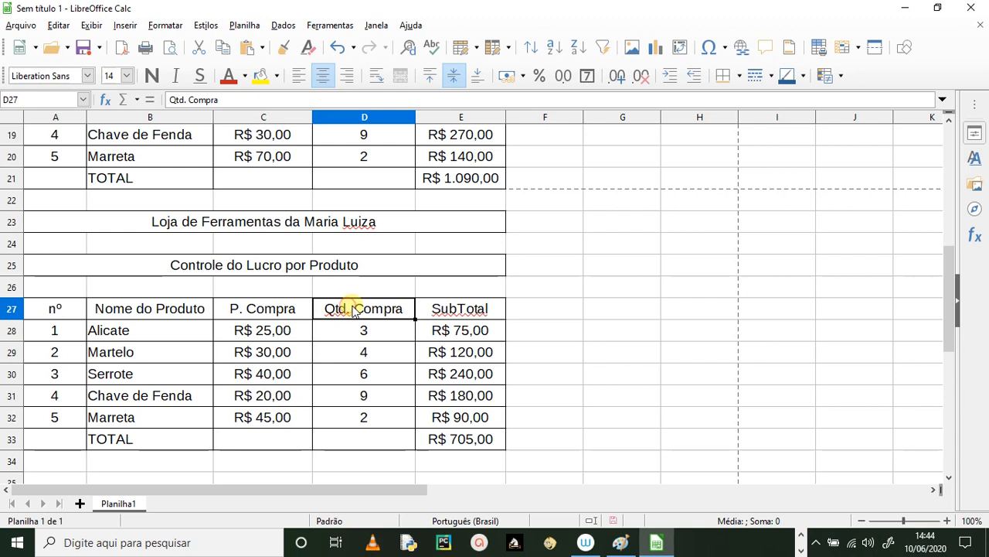
text(P.Venda)
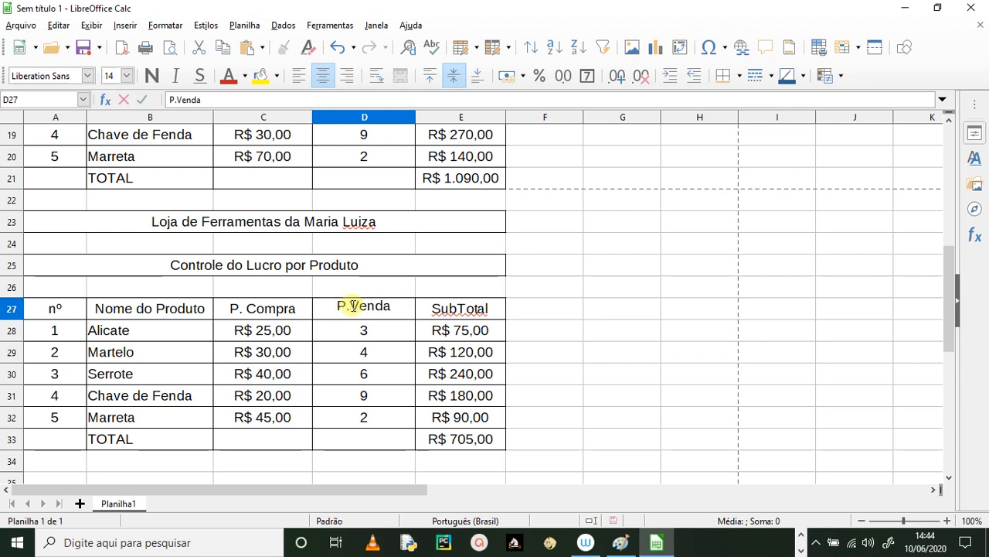
drag(387, 330, 377, 419)
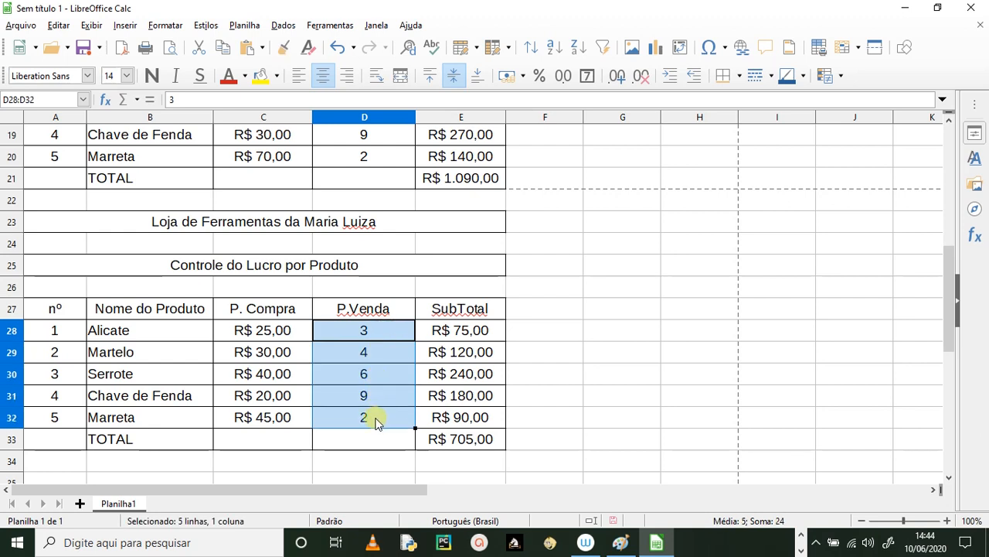
key(Delete)
Change the profit table's last column heading in E27 to "Lucro".
click(479, 309)
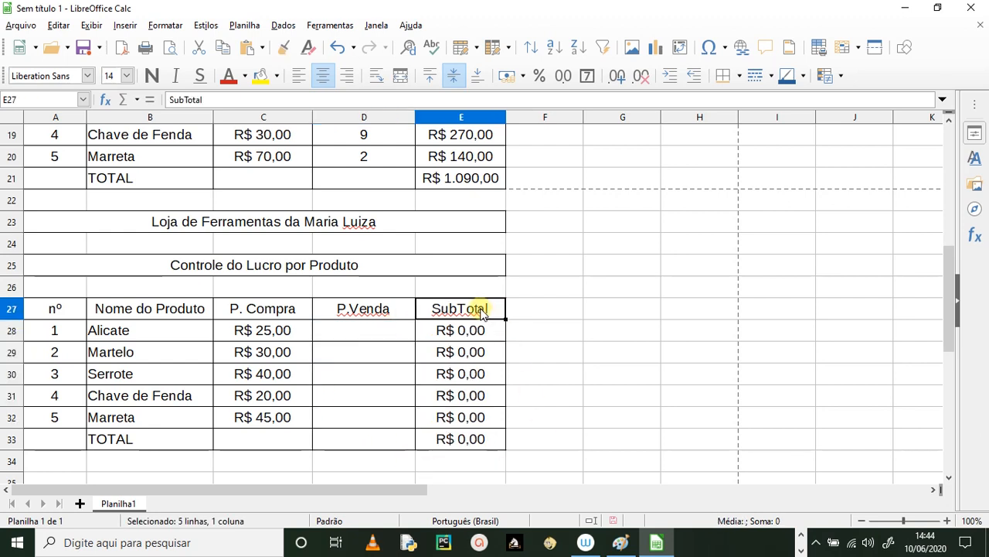
text(Lucro)
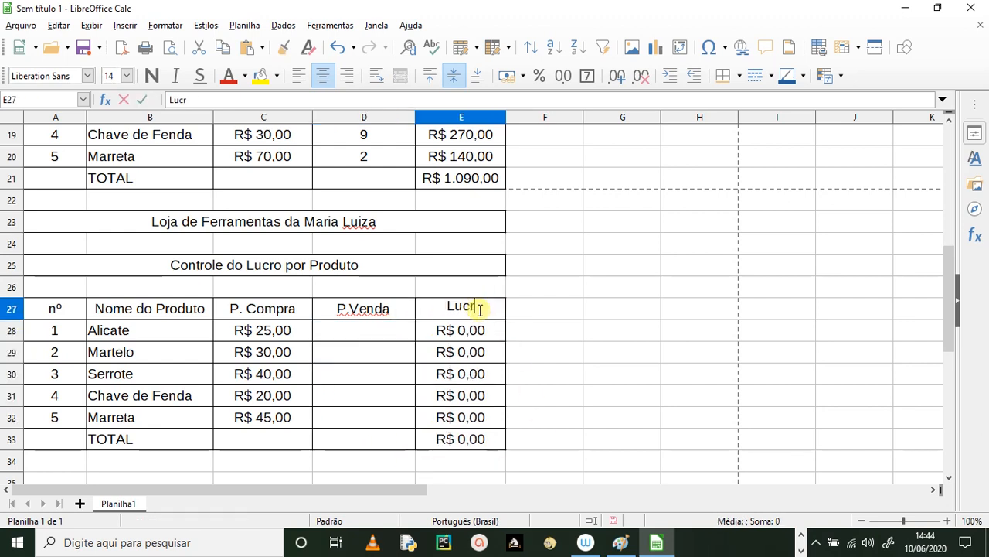
click(359, 412)
Copy the sale prices in C16:C20 of the sales table and paste them into the profit table's P.Venda column from D28.
scroll(542, 333, up, 4)
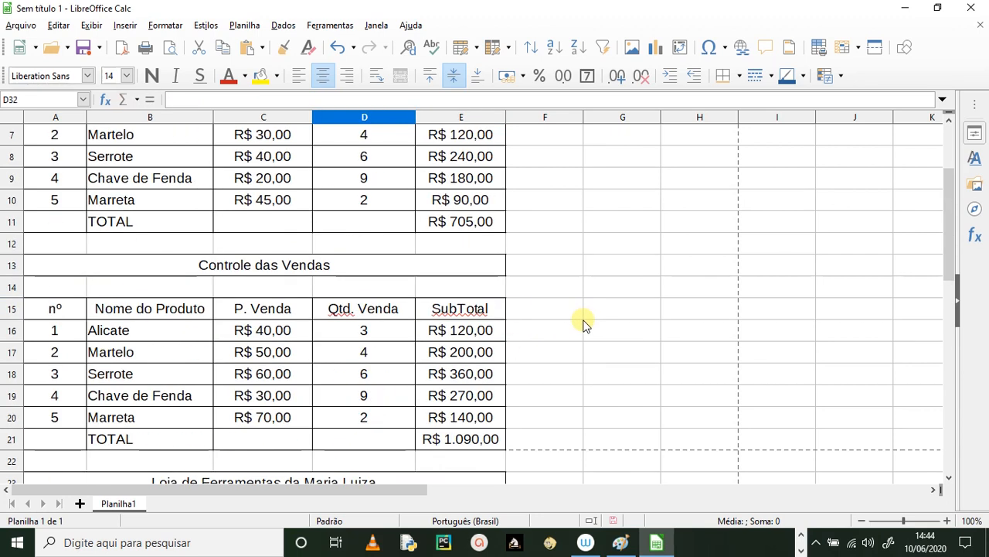
scroll(581, 323, up, 2)
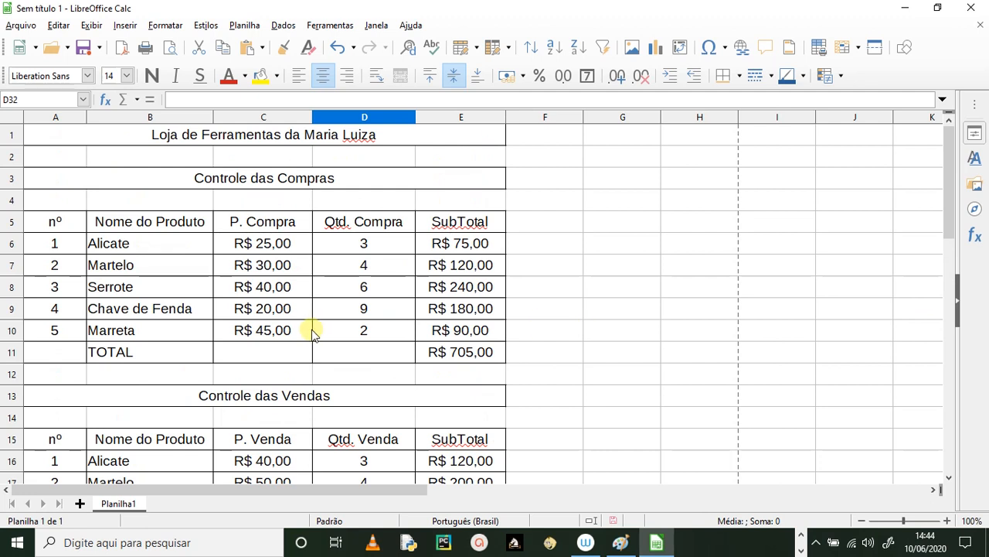
scroll(305, 340, down, 1)
scroll(303, 344, down, 2)
drag(262, 265, 269, 352)
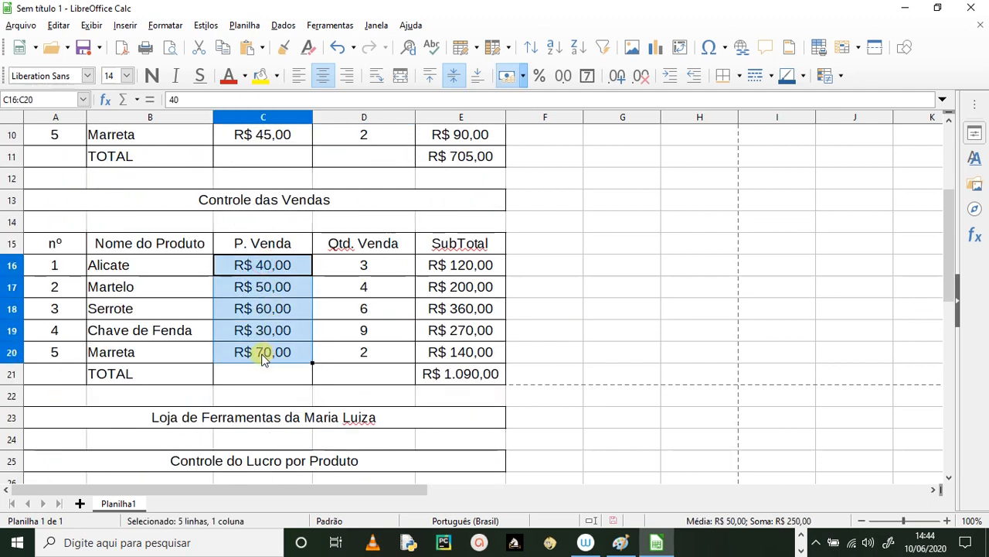
key(ctrl+c)
scroll(349, 397, down, 3)
click(365, 330)
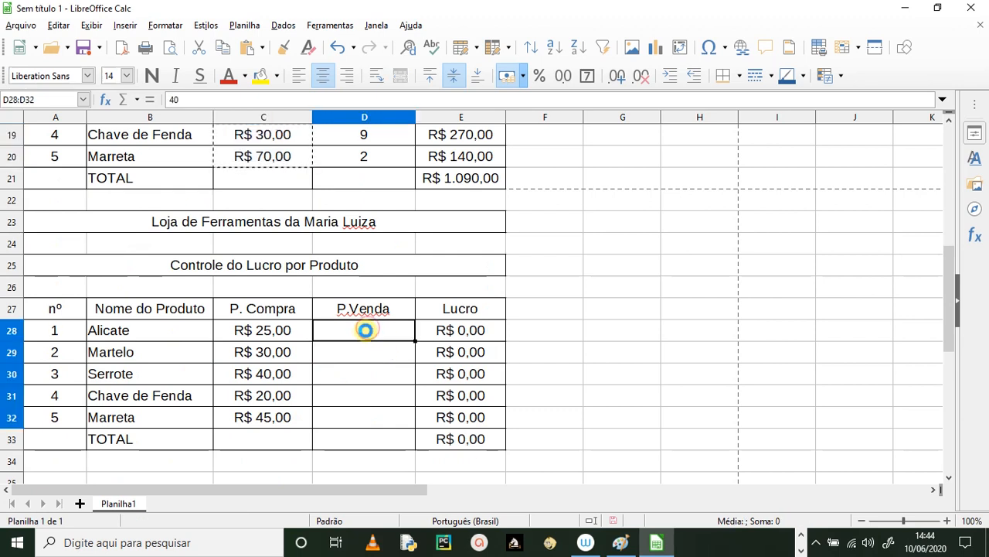
key(ctrl+v)
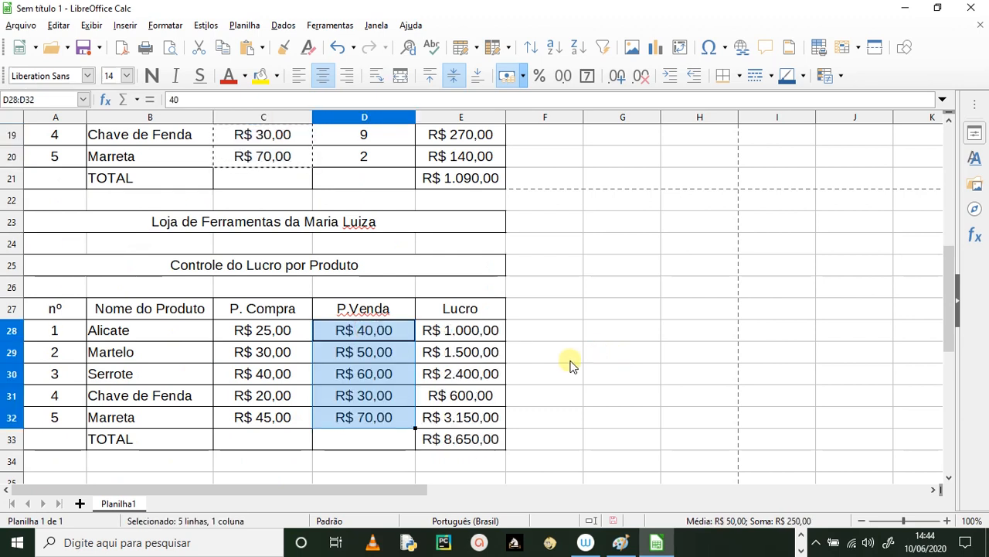
Clear the leftover subtotal and total formulas from the Lucro column in E28:E33.
drag(477, 334, 503, 438)
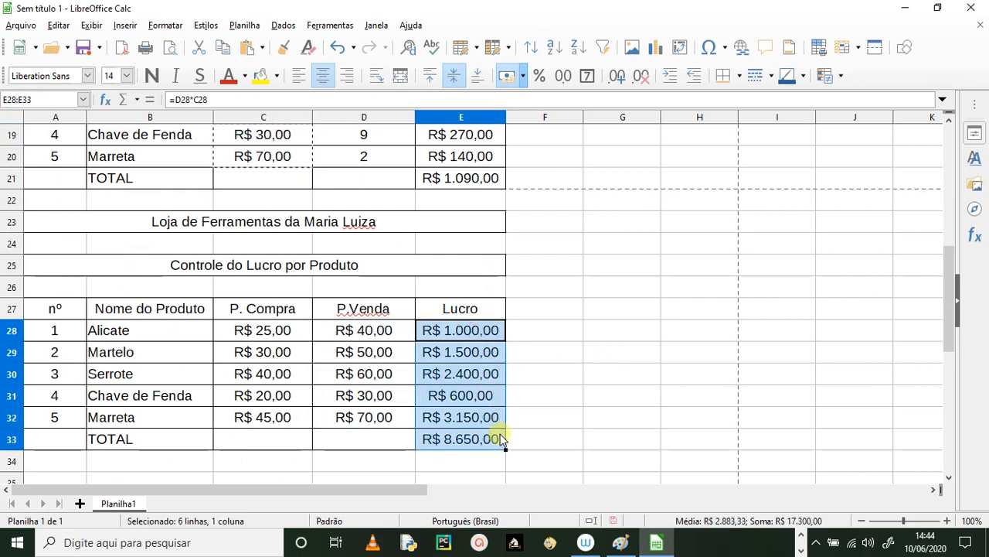
key(Delete)
click(442, 331)
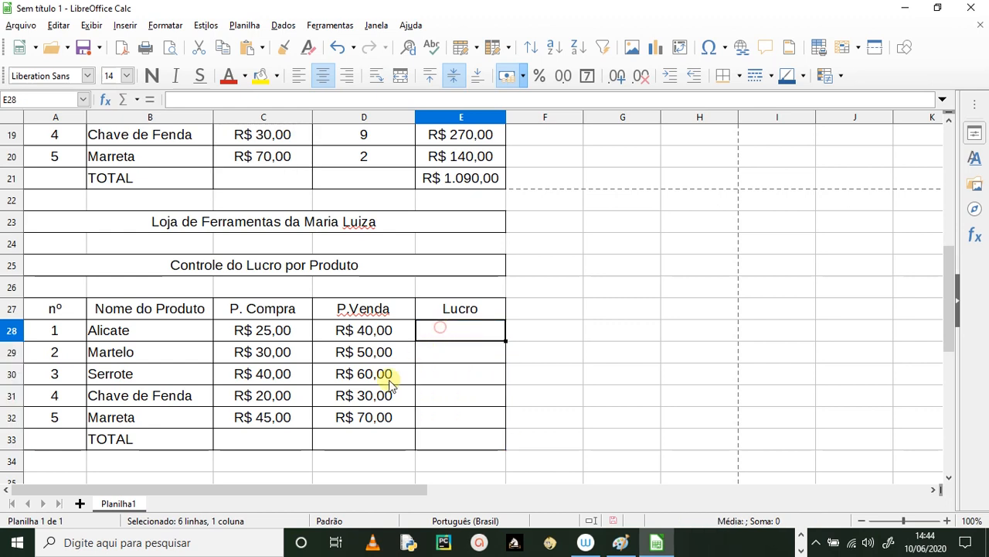
Enter the formula =D28-C28 in E28 to calculate the Alicate profit as sale price minus purchase price.
scroll(564, 408, up, 3)
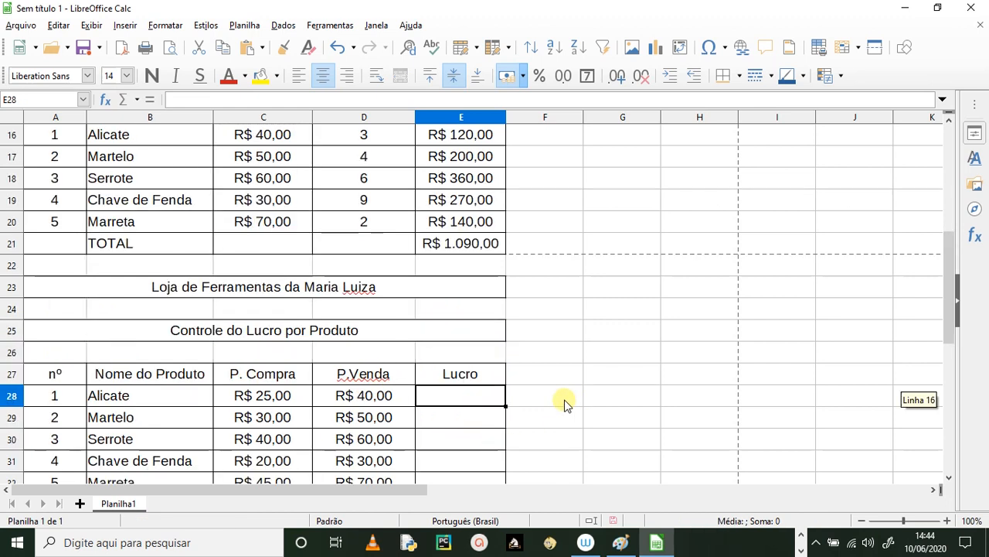
scroll(542, 414, down, 3)
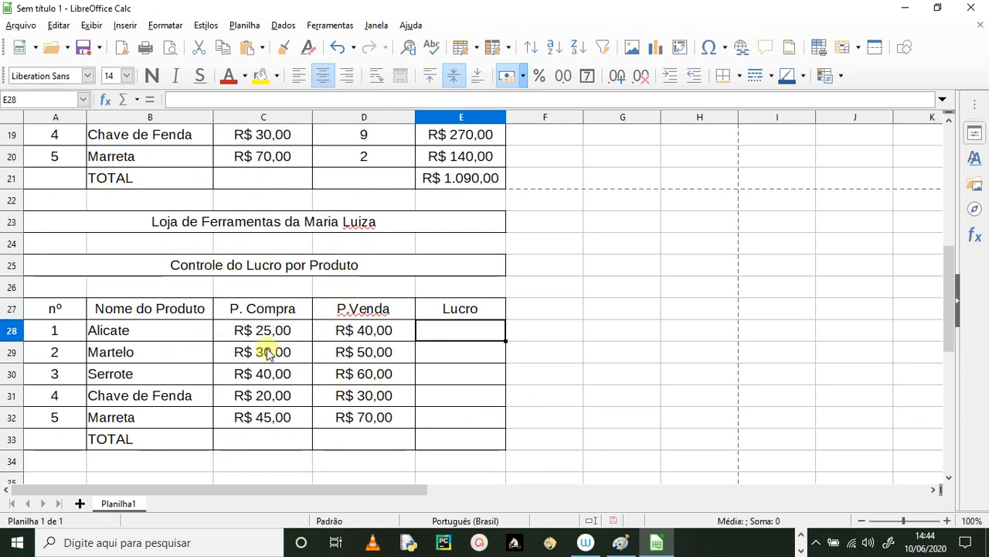
click(247, 328)
click(387, 327)
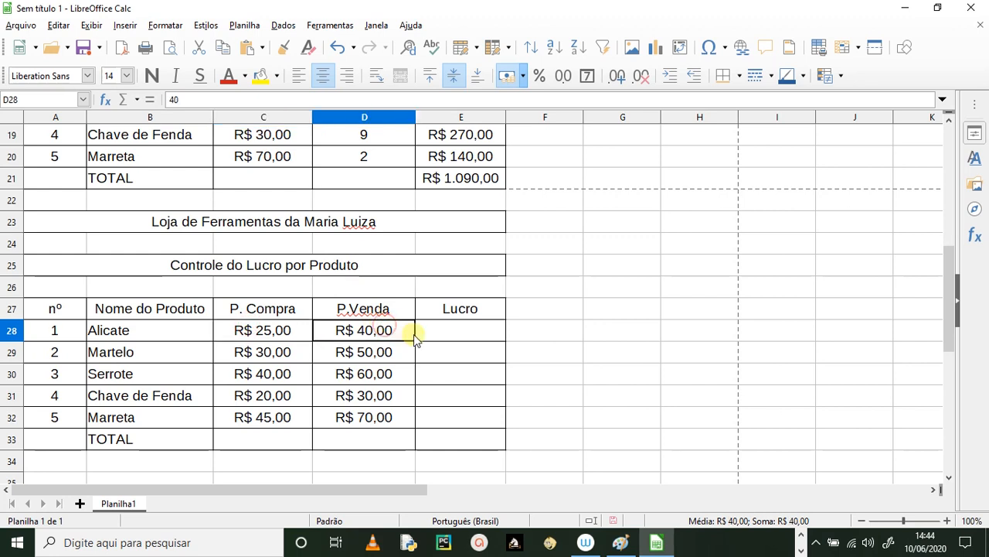
click(427, 334)
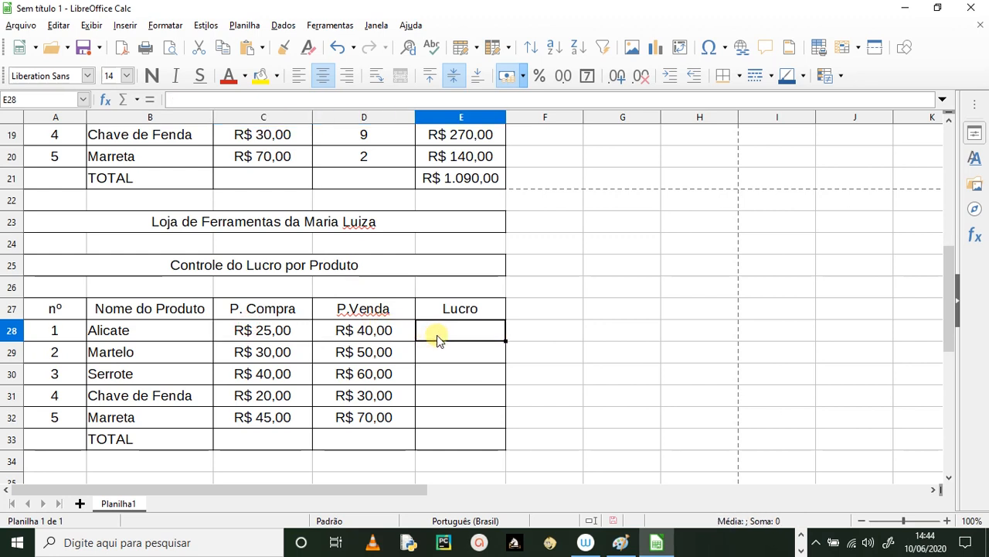
text(=)
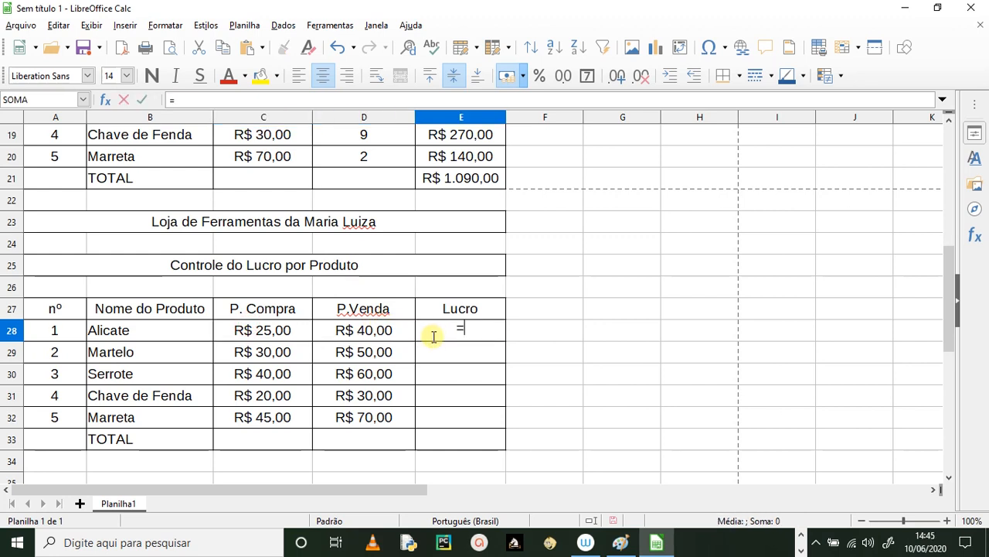
click(379, 339)
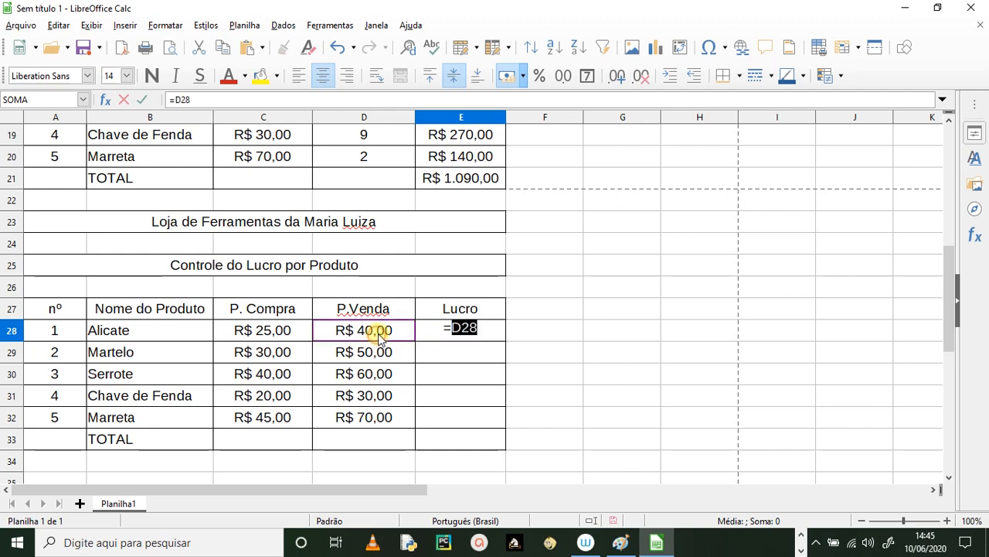
text(-)
click(286, 334)
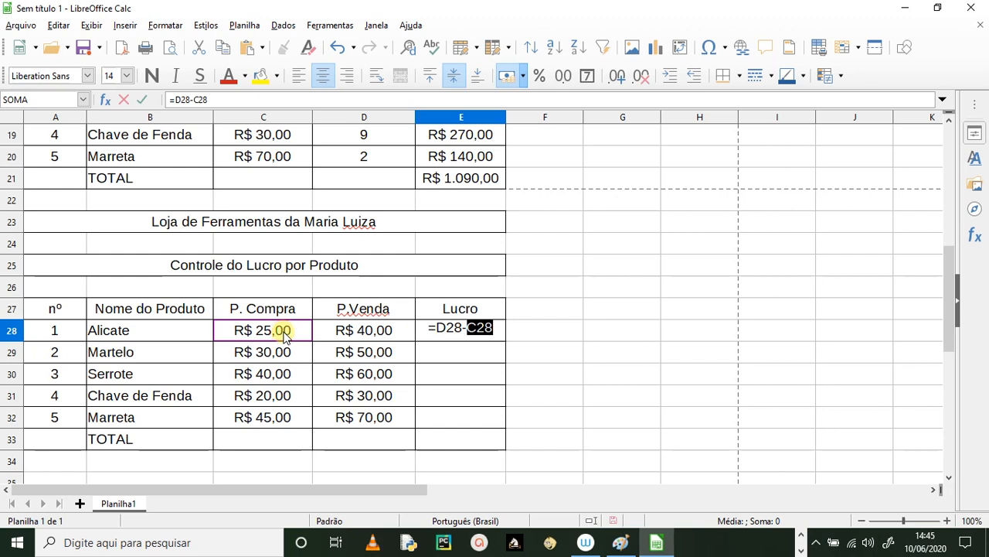
key(Return)
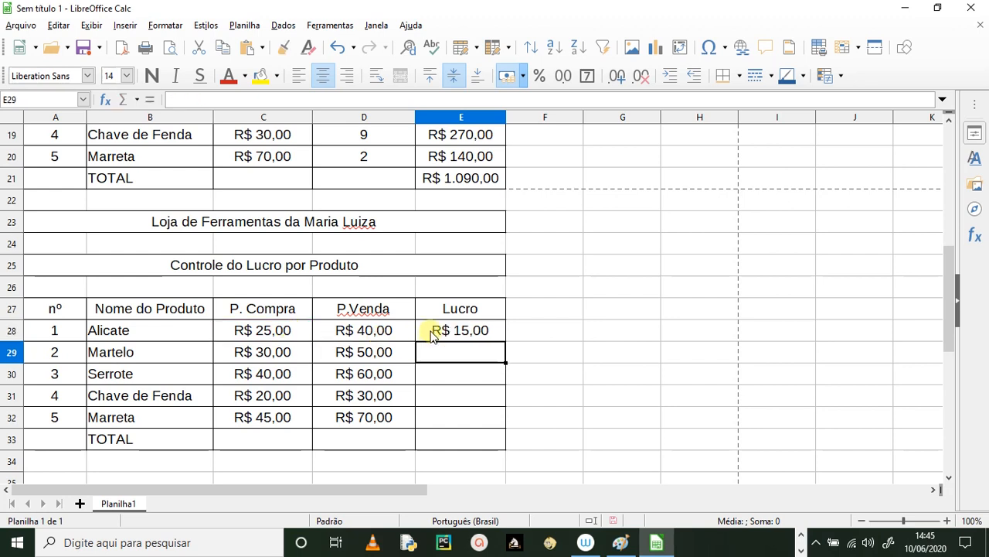
Compare the purchase and sales tables' quantities and subtotals with the profit table's Lucro column.
scroll(344, 415, up, 5)
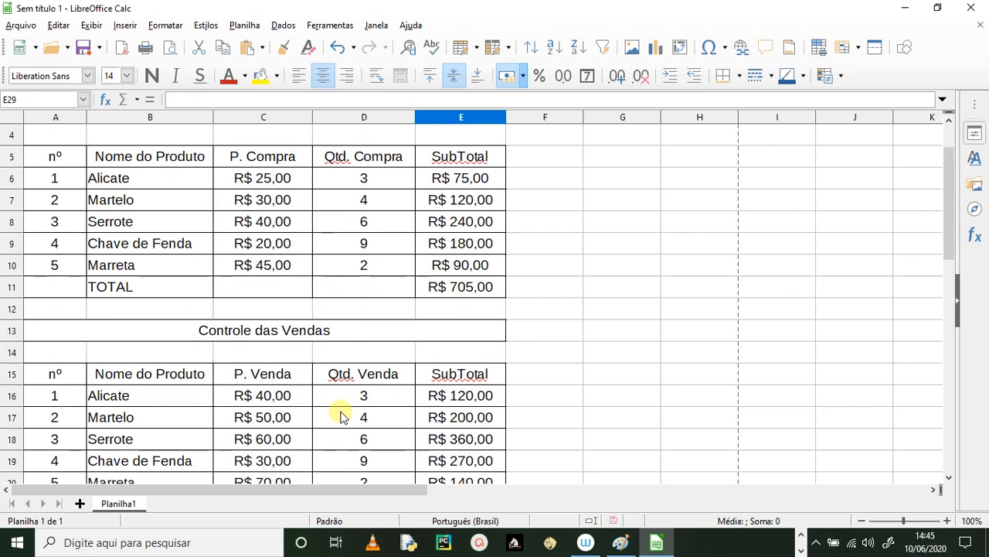
scroll(338, 415, down, 5)
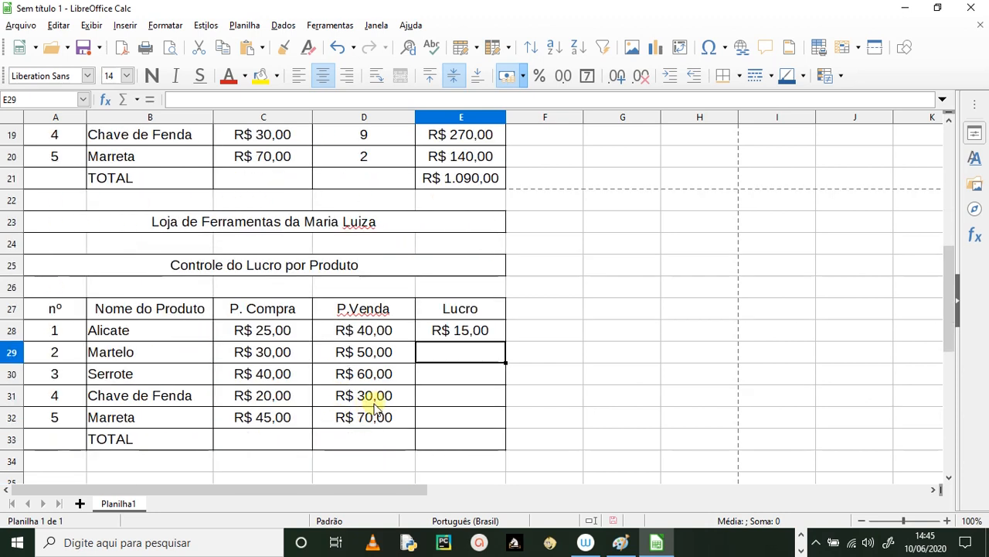
scroll(357, 349, up, 5)
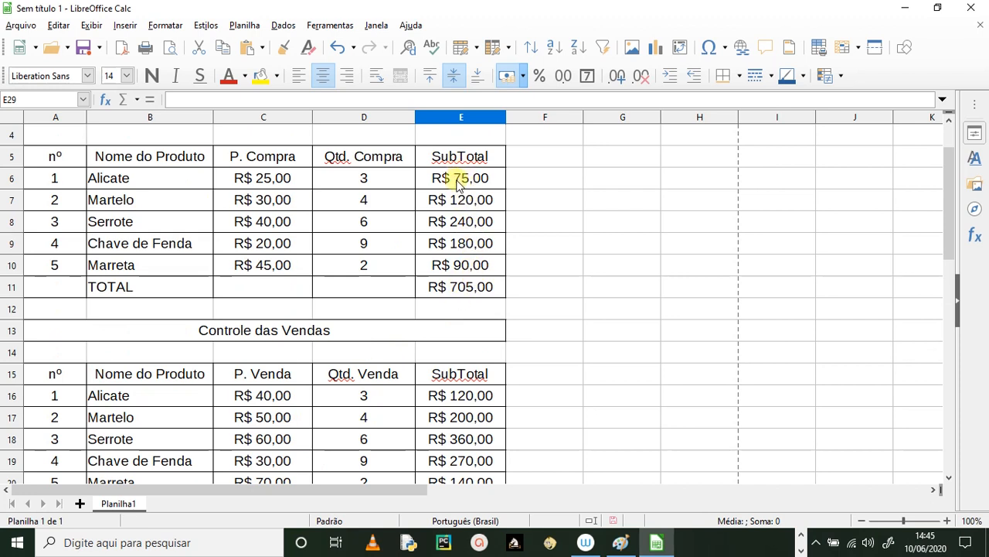
scroll(452, 241, down, 6)
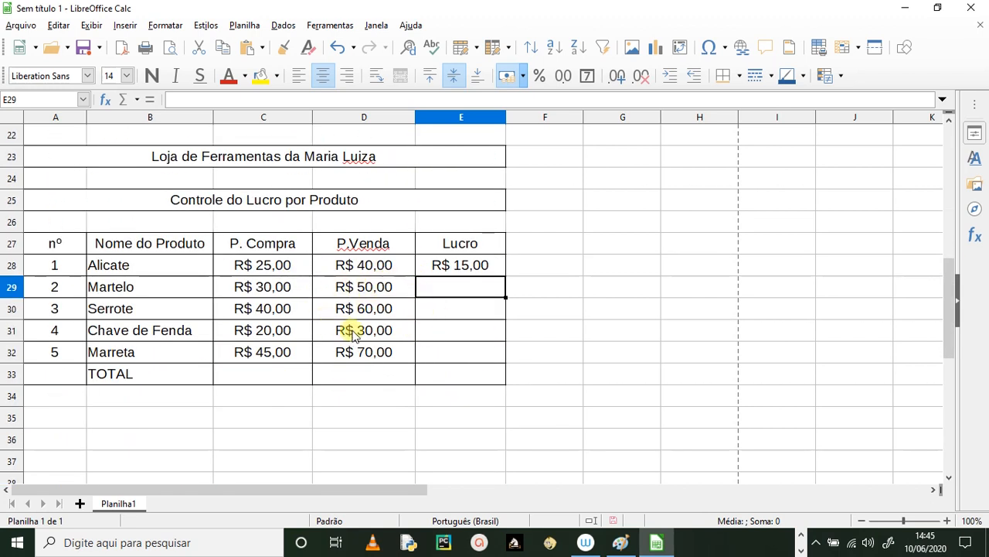
scroll(263, 325, up, 5)
scroll(263, 324, down, 5)
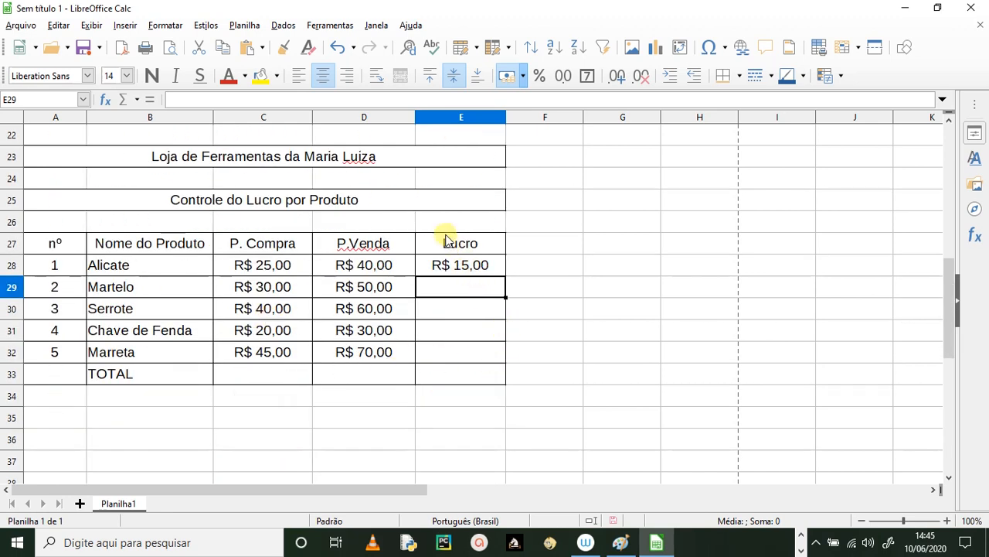
click(447, 118)
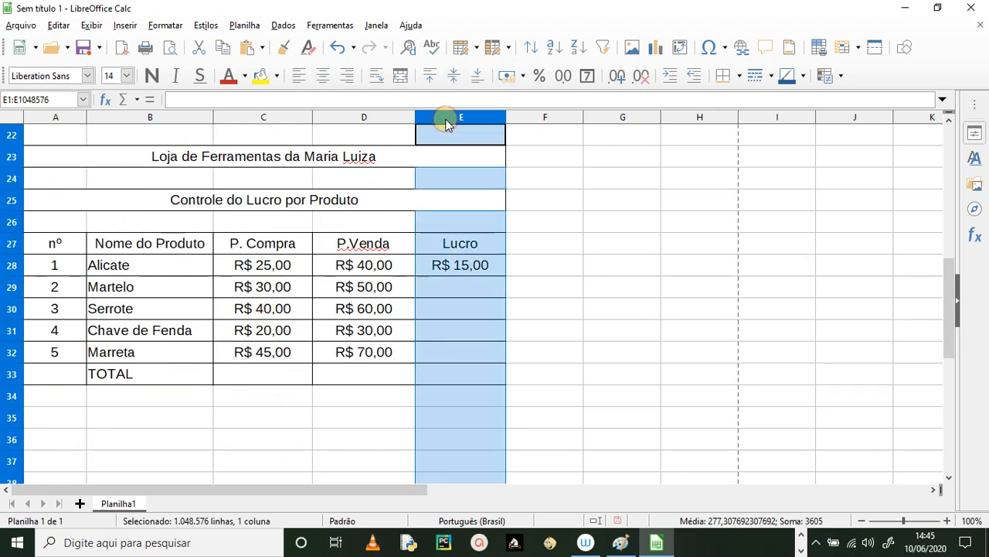
scroll(468, 231, up, 5)
scroll(464, 272, up, 2)
scroll(456, 286, down, 7)
Fill the profit formula from E28 down to E32 and check the copied formula for each product.
click(462, 271)
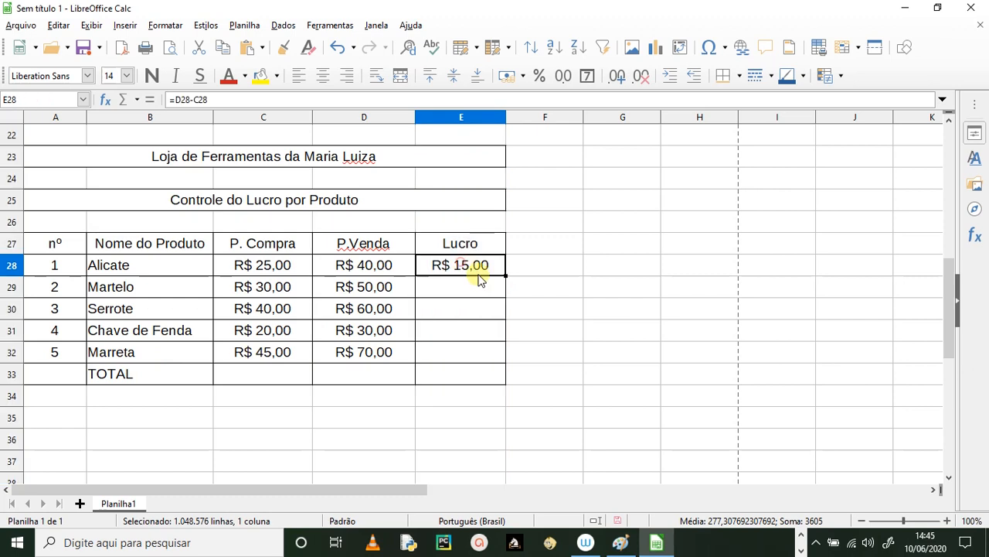
drag(507, 275, 503, 360)
click(457, 407)
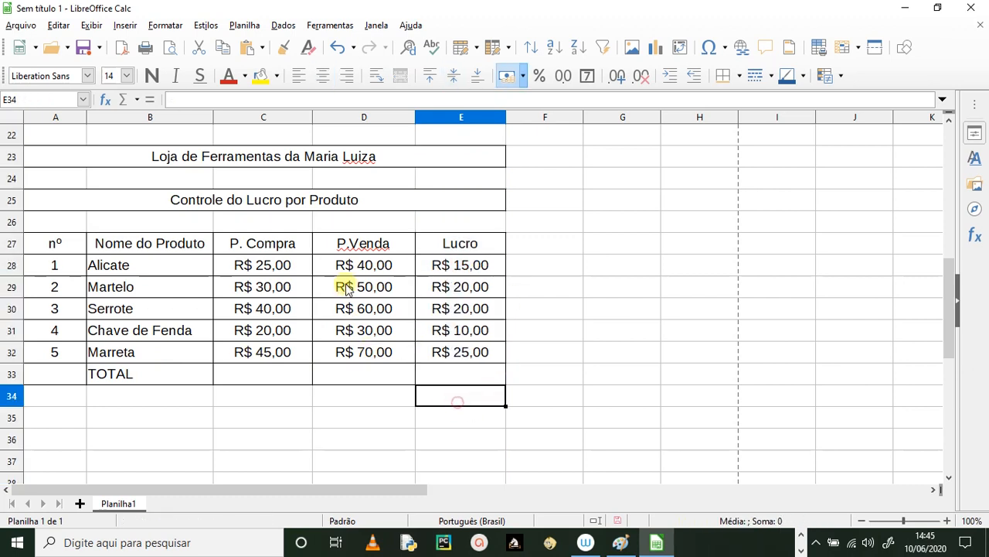
click(460, 268)
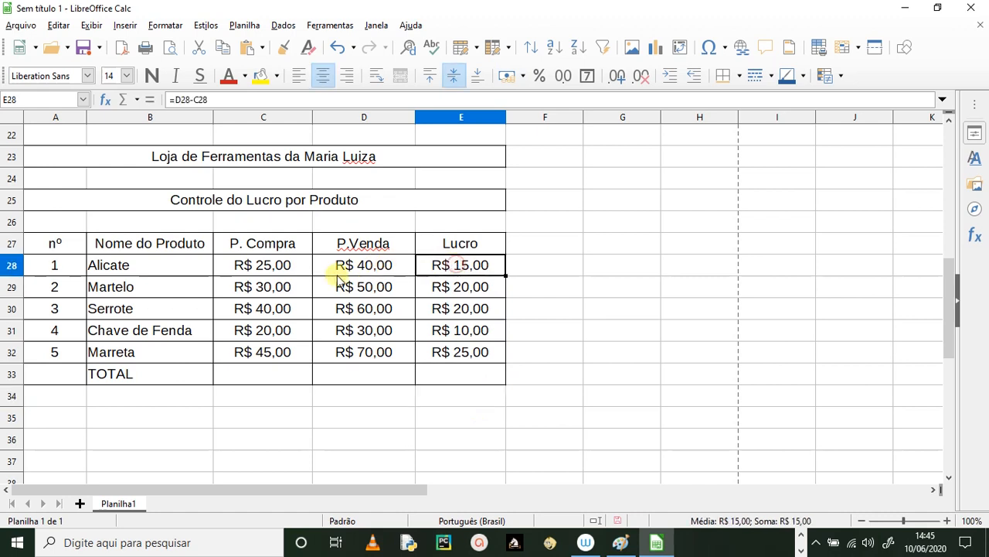
click(465, 293)
click(455, 314)
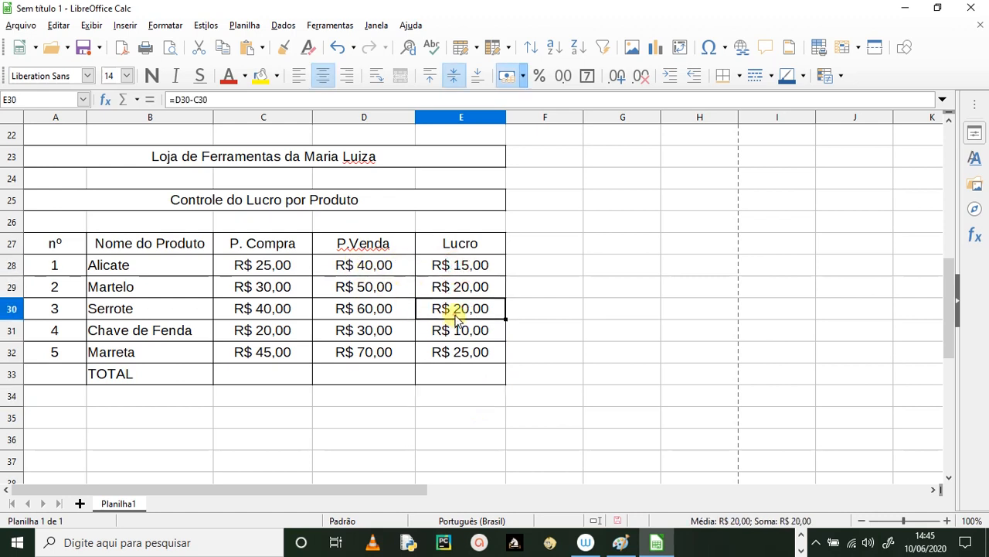
click(431, 334)
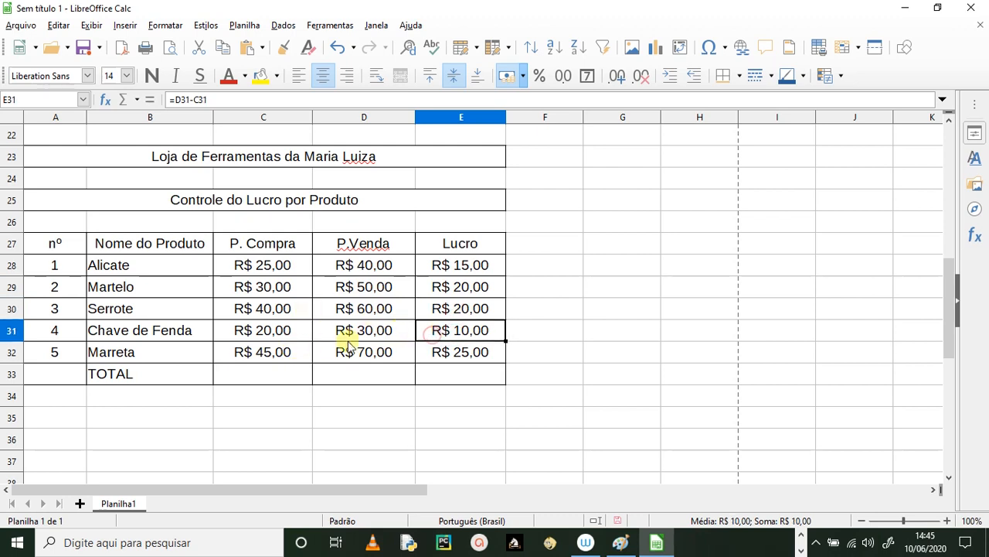
click(435, 349)
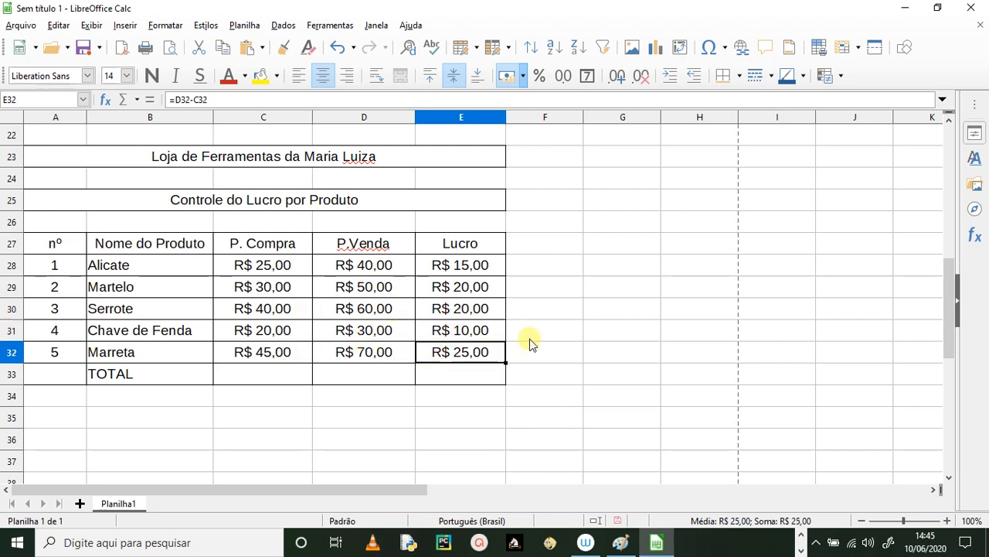
Add a Qtd. header in F27, centred horizontally and vertically, and adjust the width of column F.
click(549, 244)
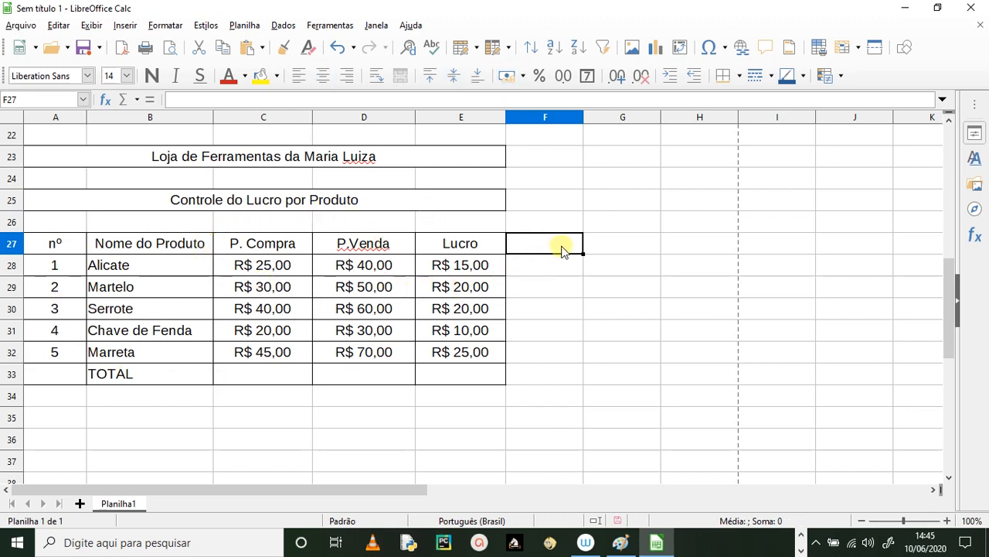
drag(583, 117, 618, 117)
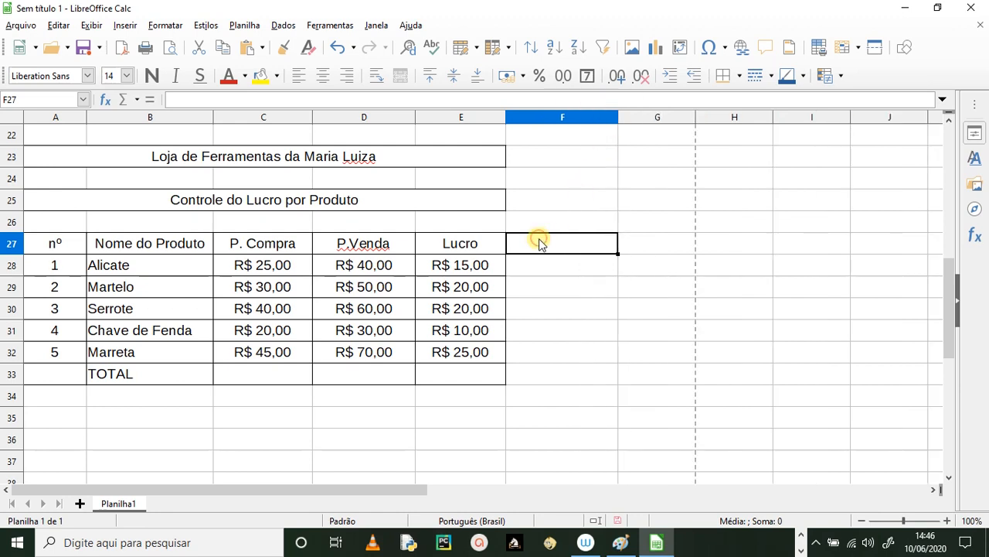
text(S)
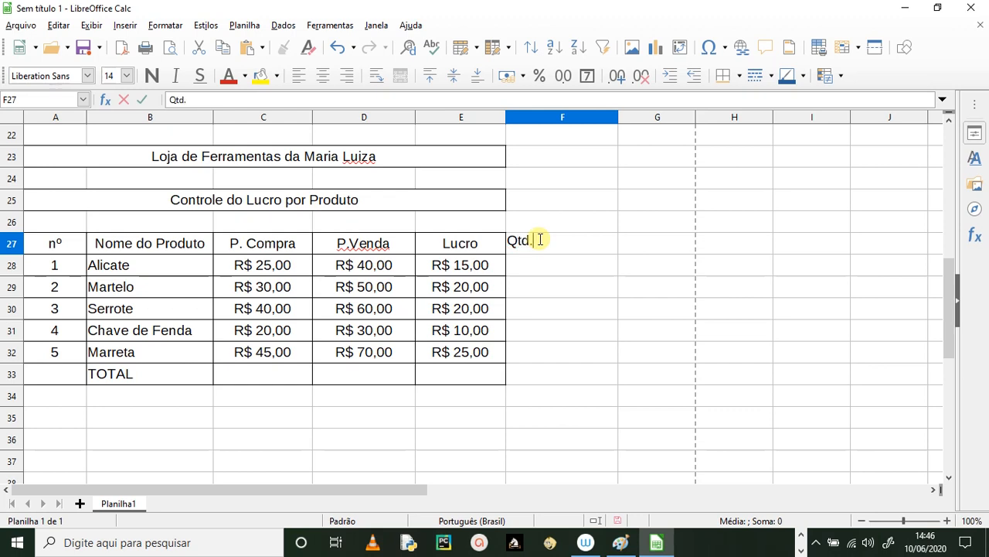
click(622, 123)
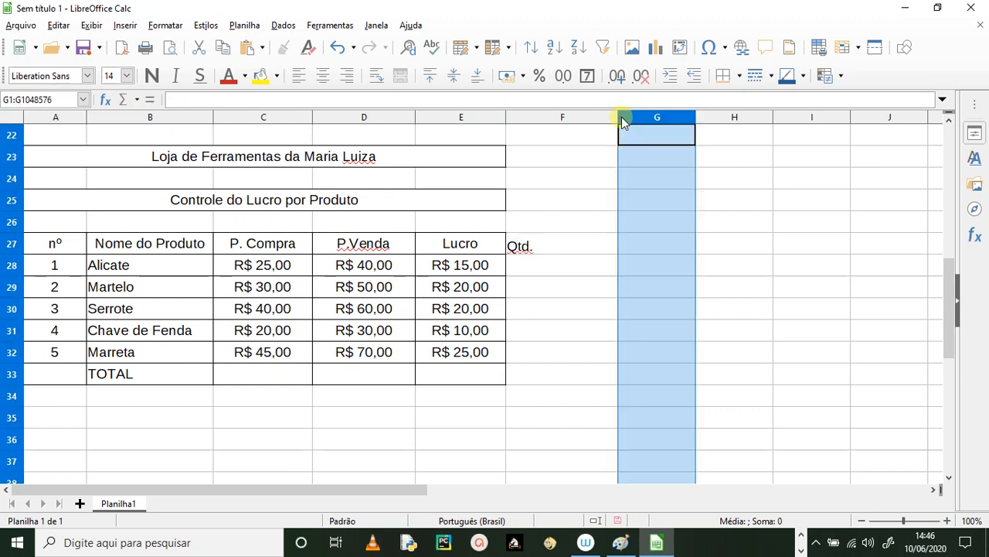
click(555, 241)
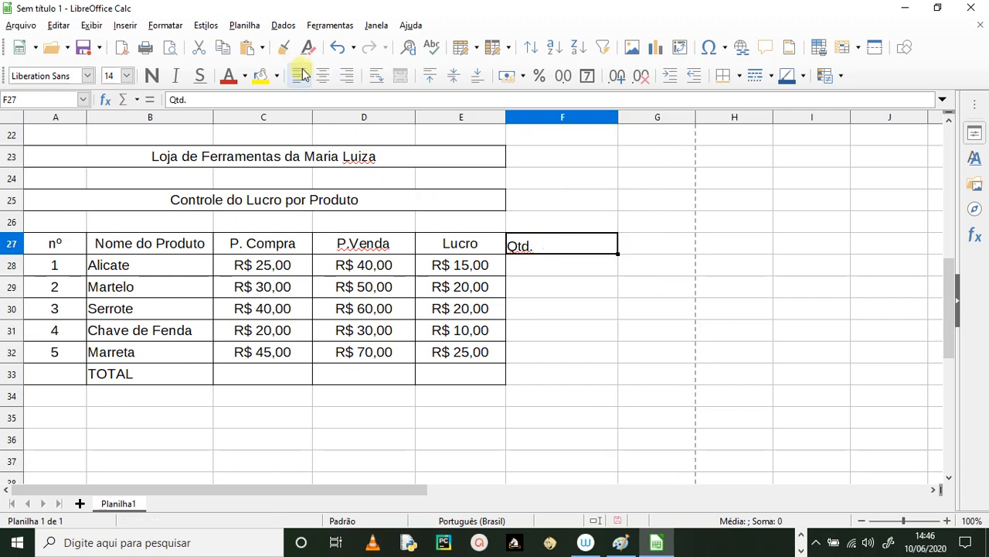
click(323, 75)
click(456, 77)
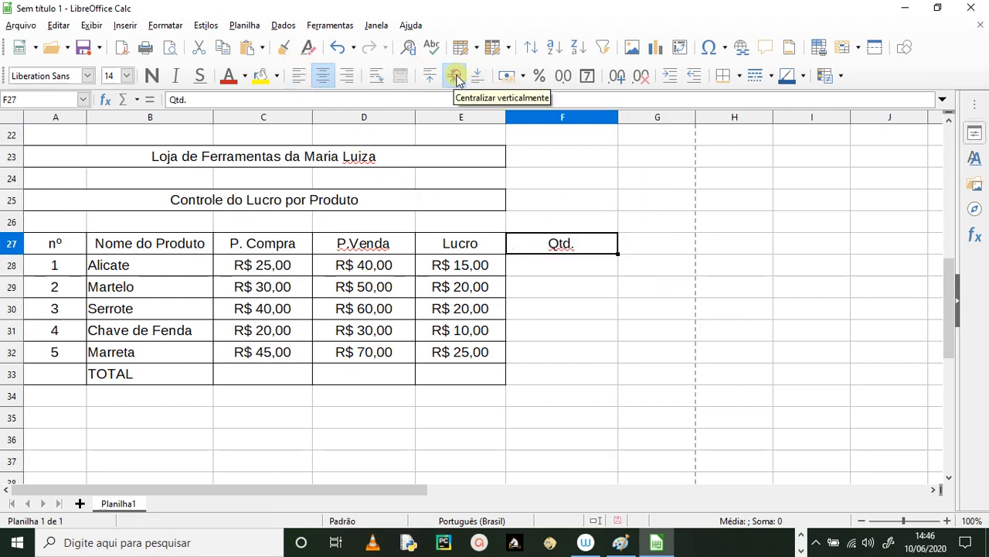
drag(615, 308, 626, 307)
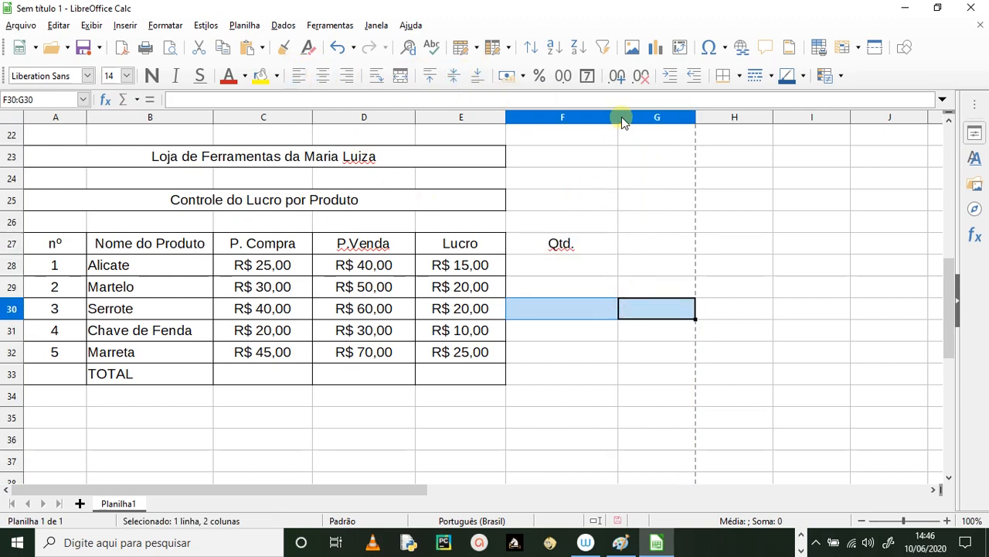
drag(620, 118, 578, 130)
Copy the sales quantities from D16:D20 into the Qtd. column at F28:F32.
scroll(417, 310, up, 4)
click(372, 267)
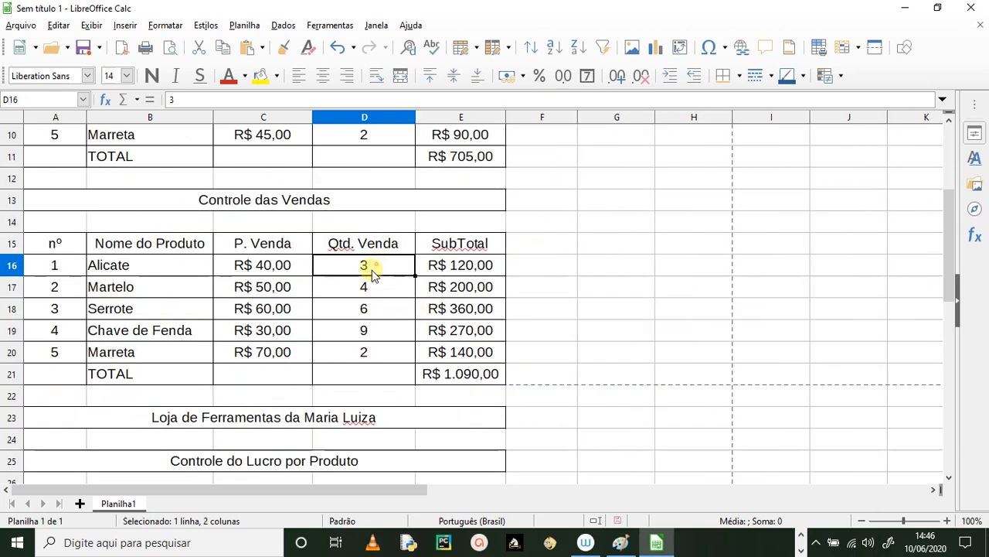
drag(371, 270, 374, 363)
key(ctrl+c)
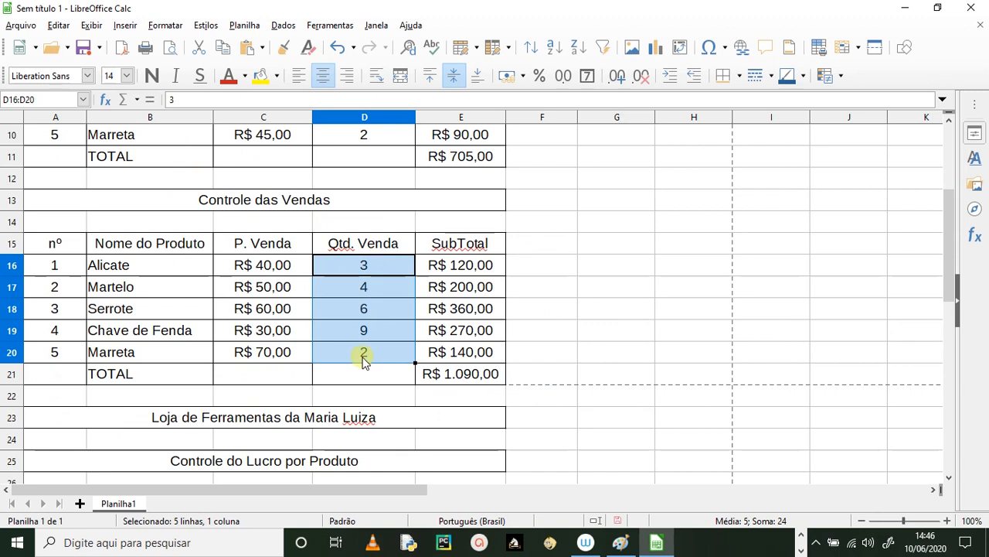
scroll(467, 410, down, 3)
click(530, 330)
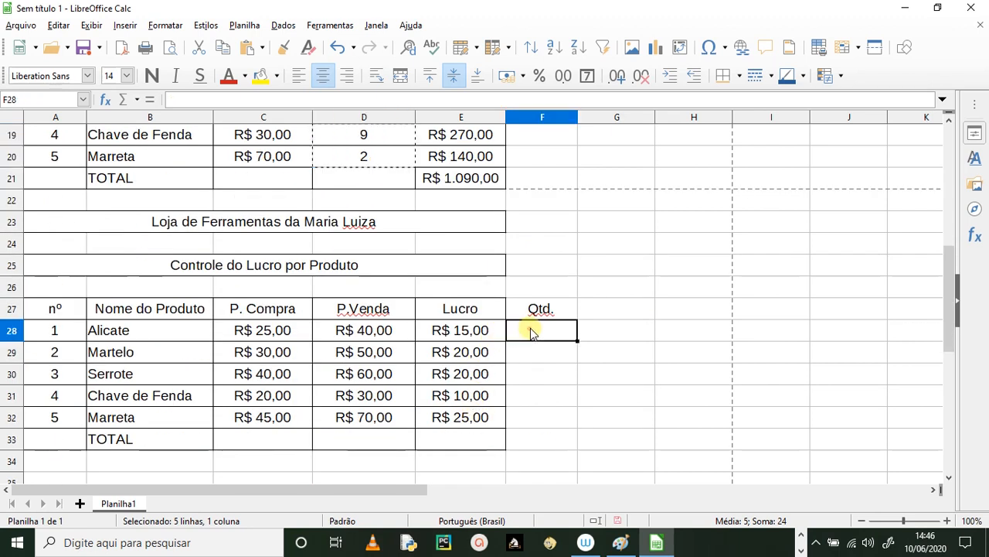
key(ctrl+v)
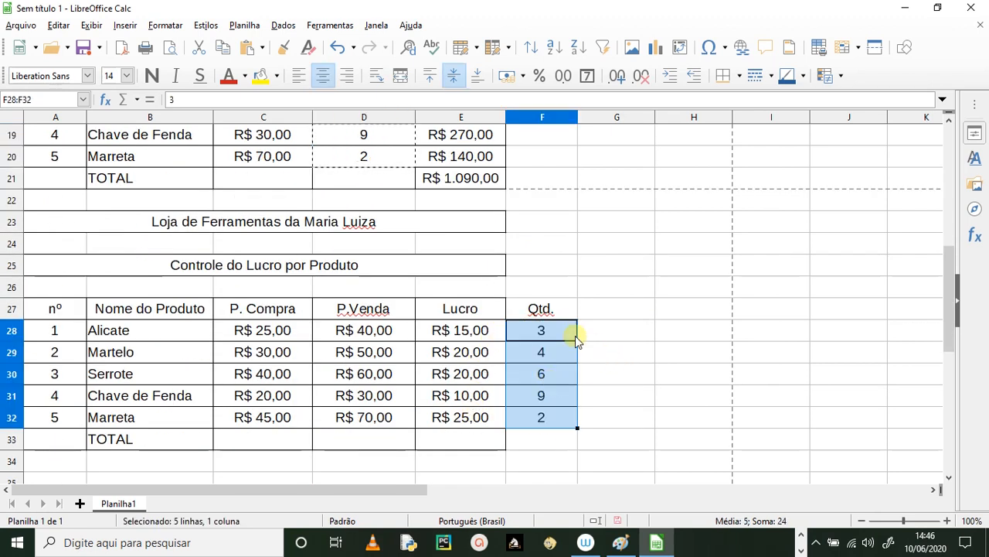
Enter the header SubTotal in G27, beside the Qtd. column of the profit table.
click(607, 308)
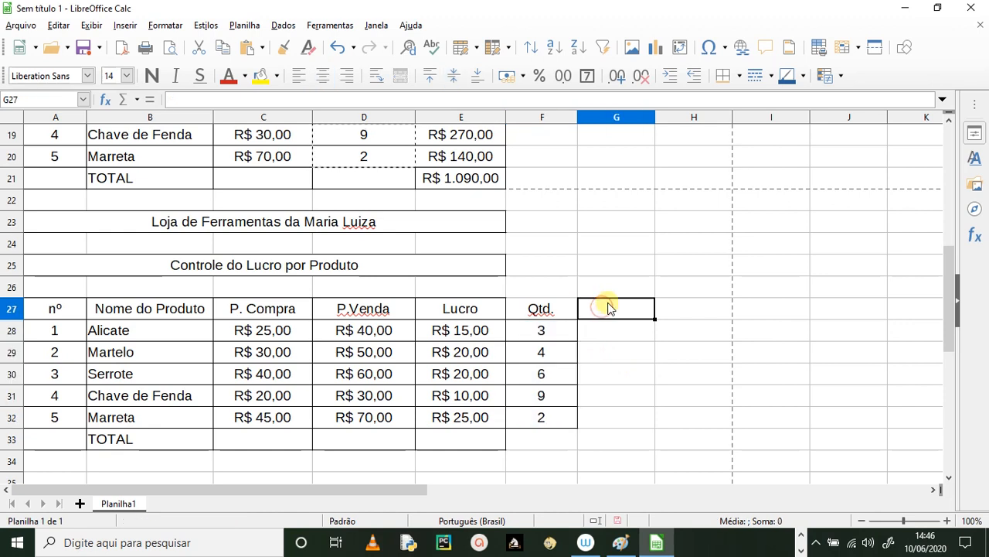
text(SubTotal)
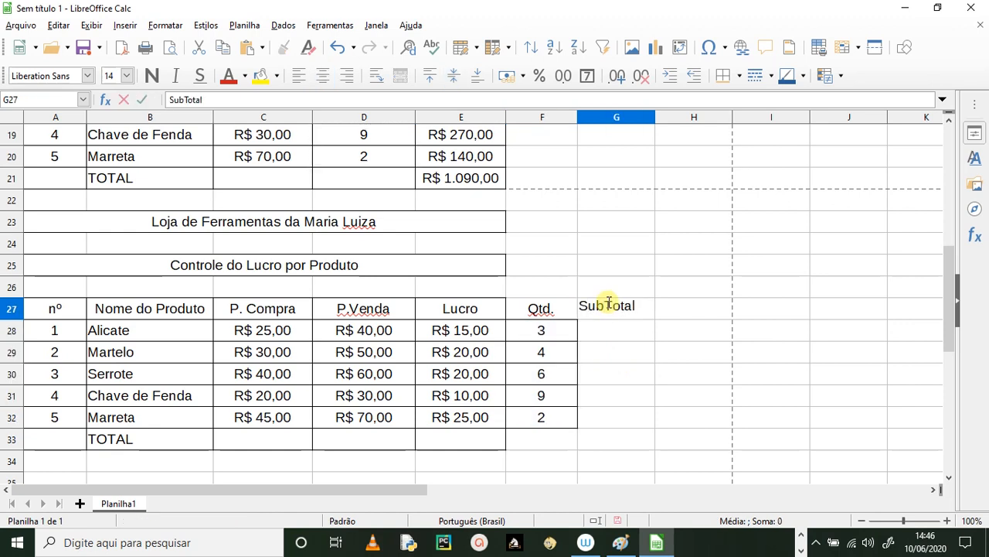
click(609, 330)
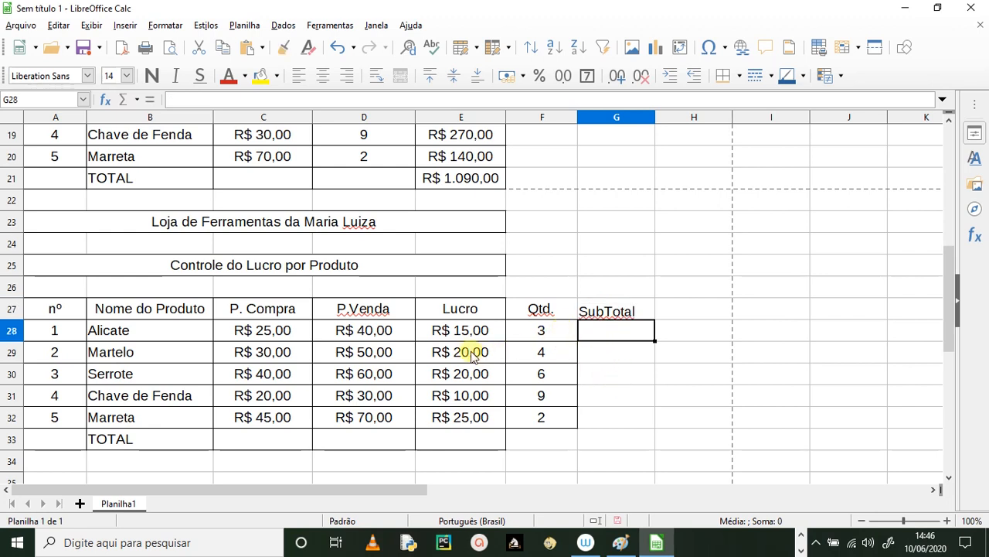
Apply full cell borders to the new Qtd. and SubTotal columns in F27:G33.
drag(531, 311, 636, 437)
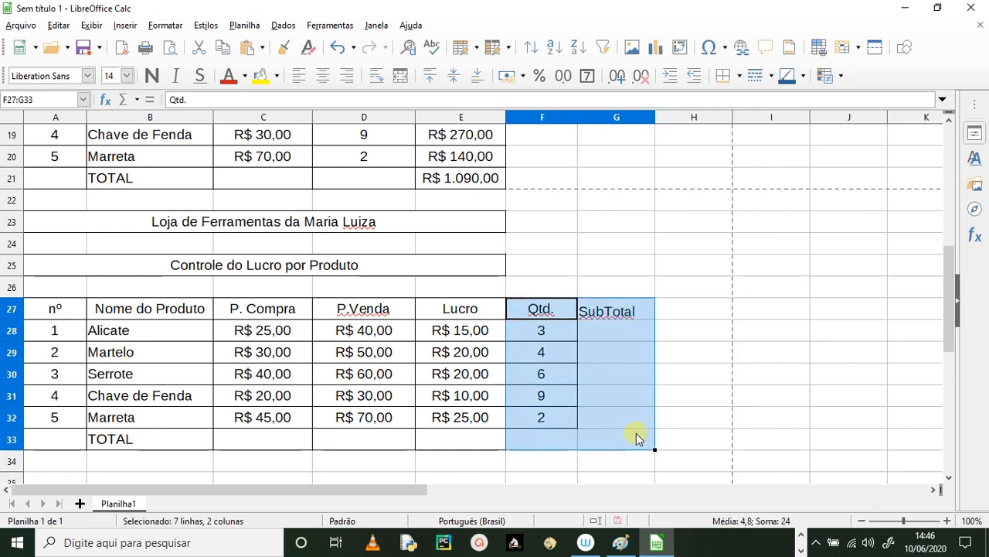
click(738, 75)
click(781, 155)
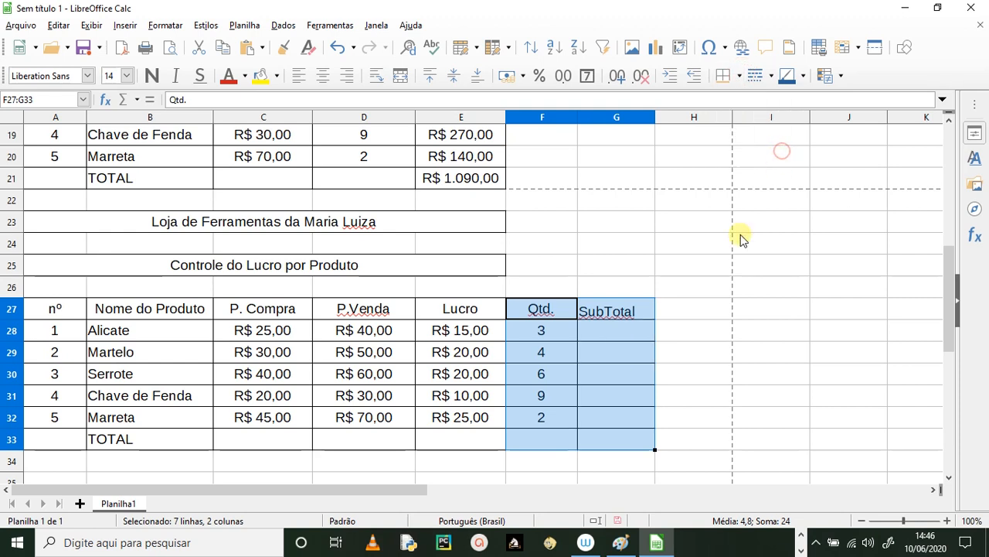
click(685, 316)
Centre the Qtd. and SubTotal headers in F27:G27 horizontally and align them to the top of the cells.
drag(541, 313, 596, 311)
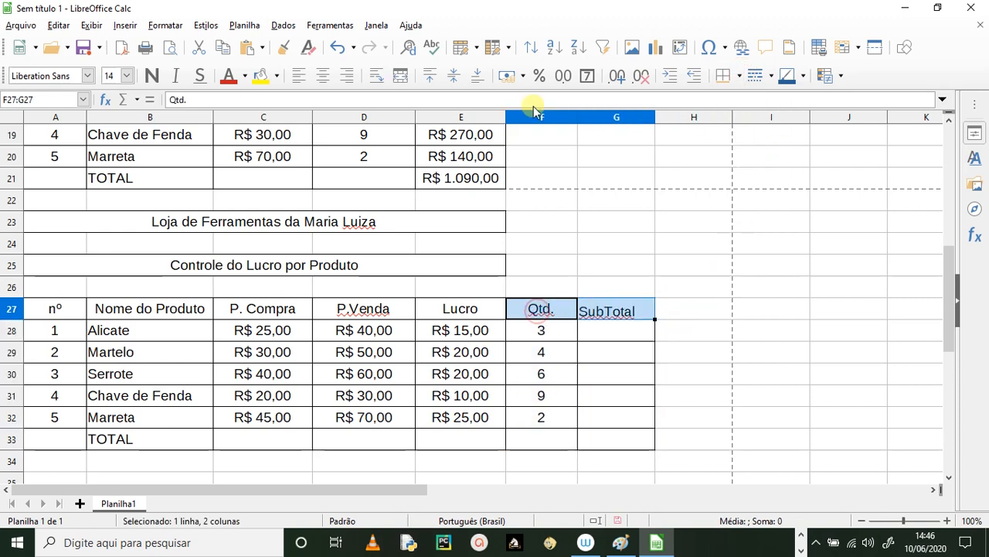
click(322, 75)
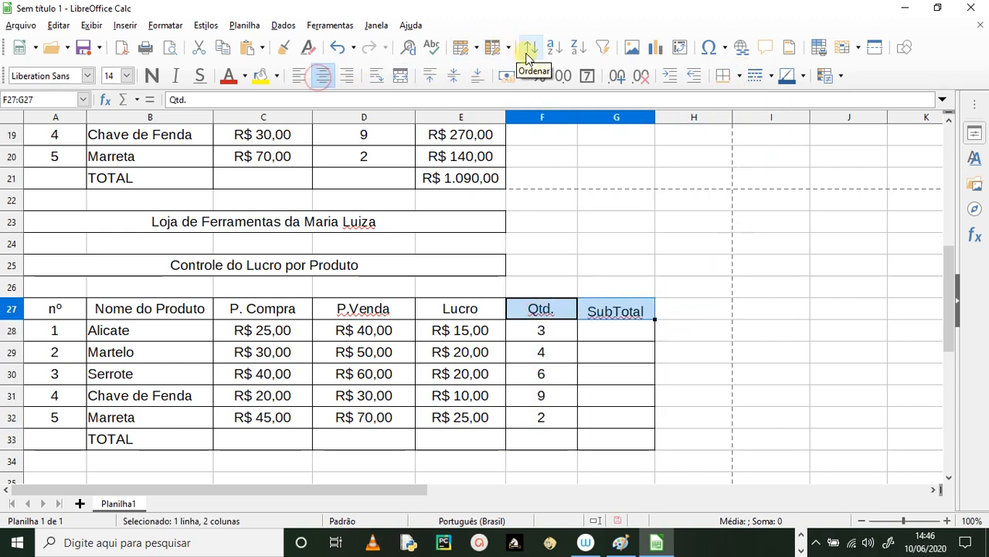
click(431, 75)
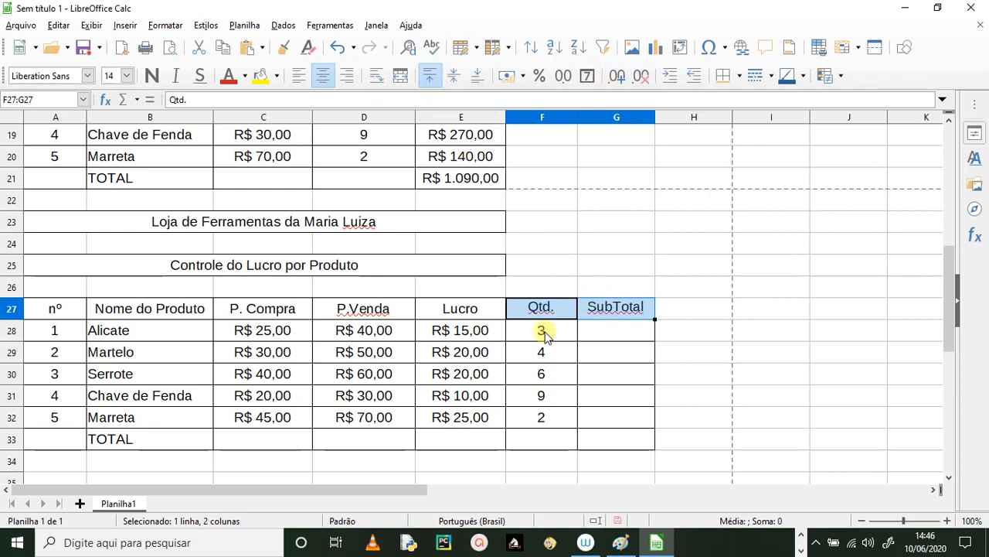
Centre the Qtd. and SubTotal cells F28:G32 horizontally and vertically.
drag(541, 330, 611, 430)
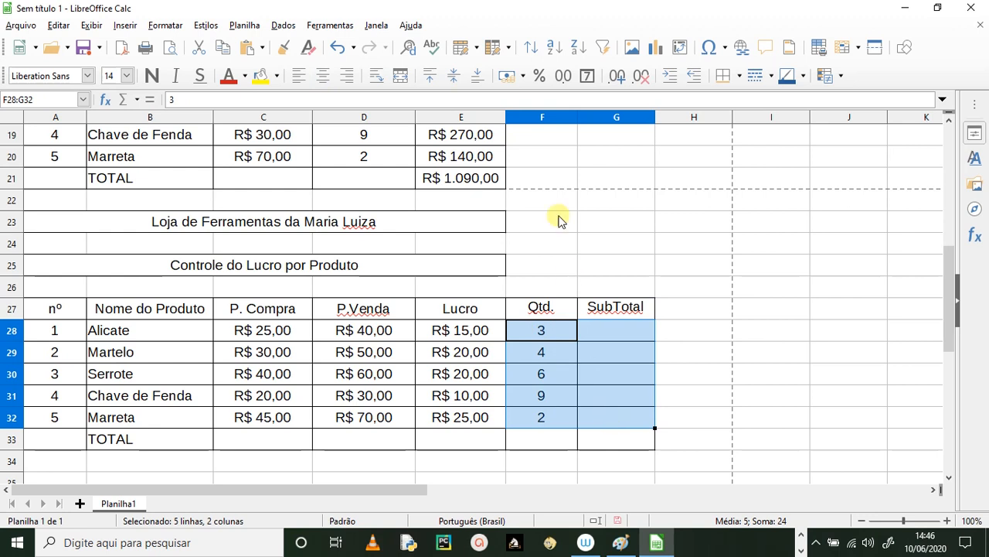
click(323, 75)
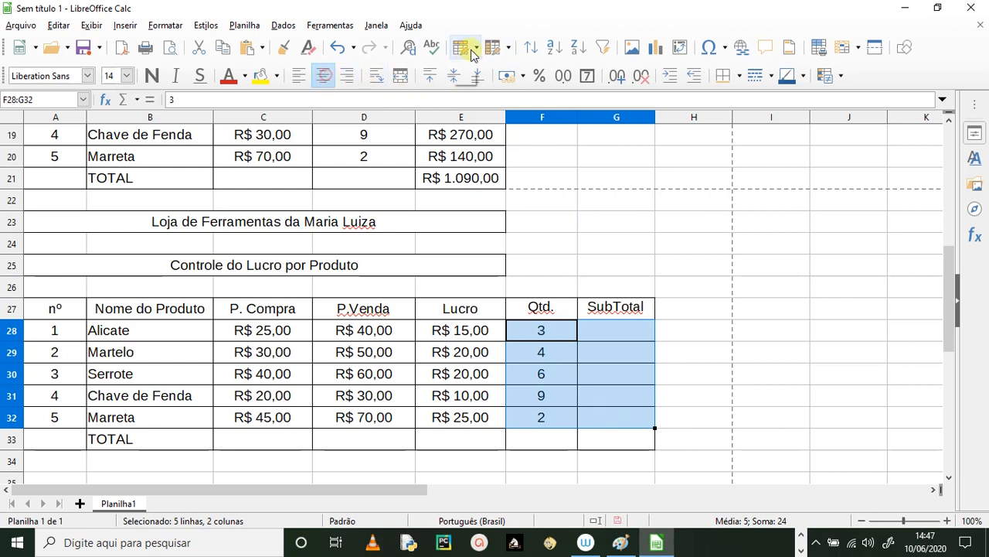
click(455, 75)
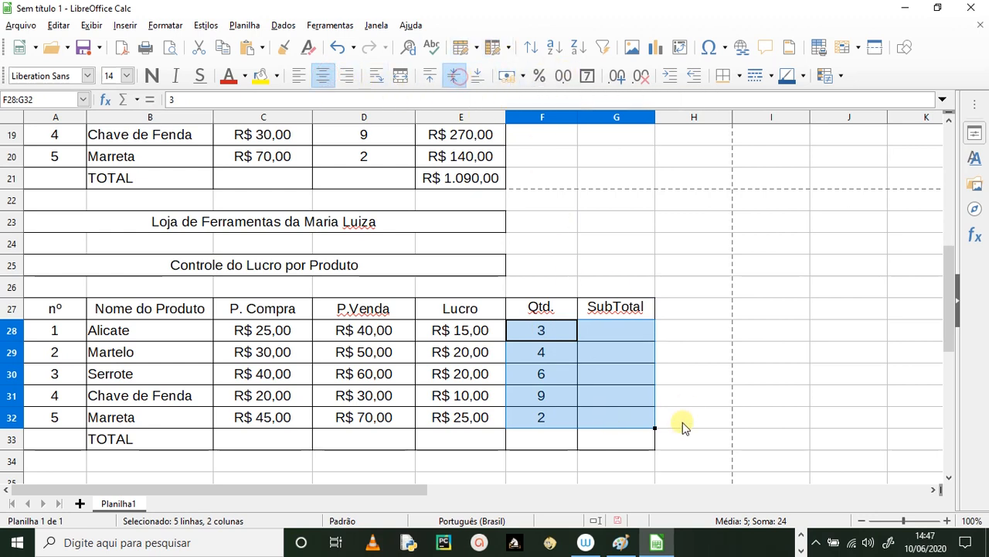
click(622, 393)
scroll(587, 394, down, 1)
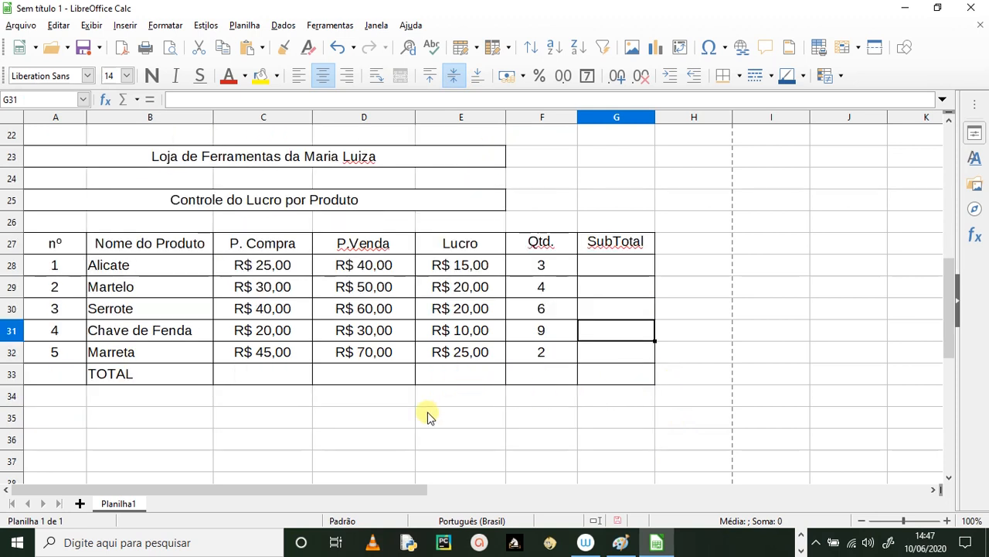
Enter the formula =F28*E28 in G28 to multiply the Alicate quantity by its profit per unit.
scroll(397, 424, up, 1)
click(478, 332)
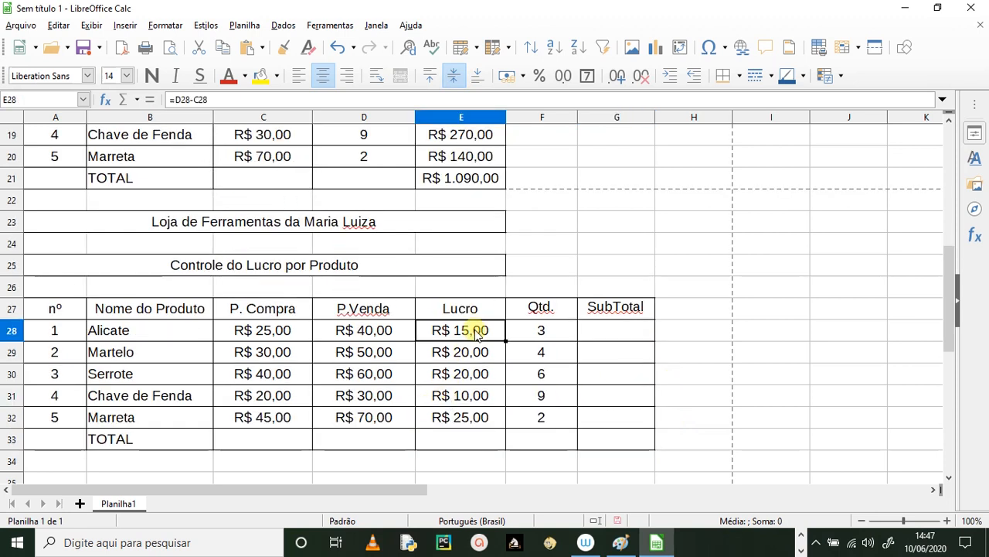
click(183, 331)
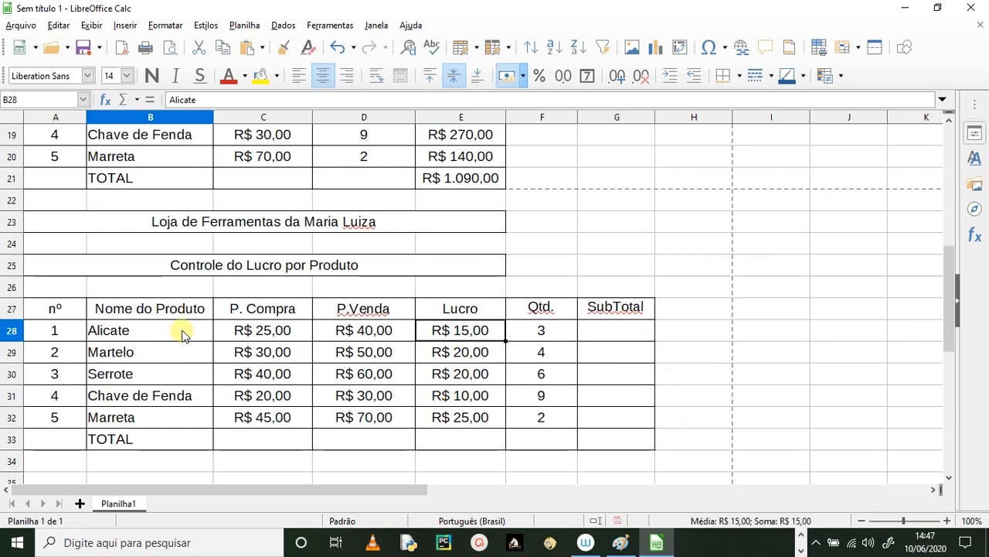
click(563, 338)
click(607, 327)
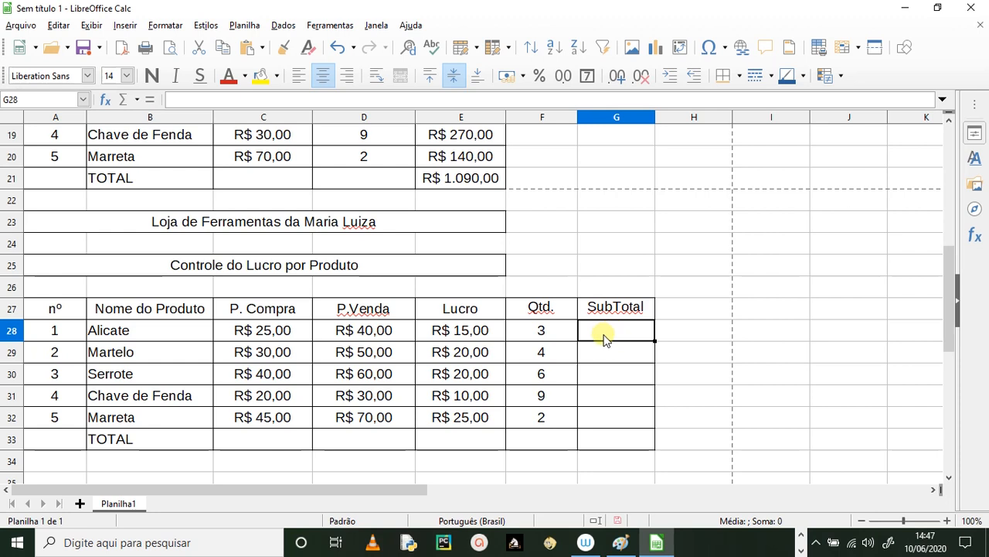
text(=)
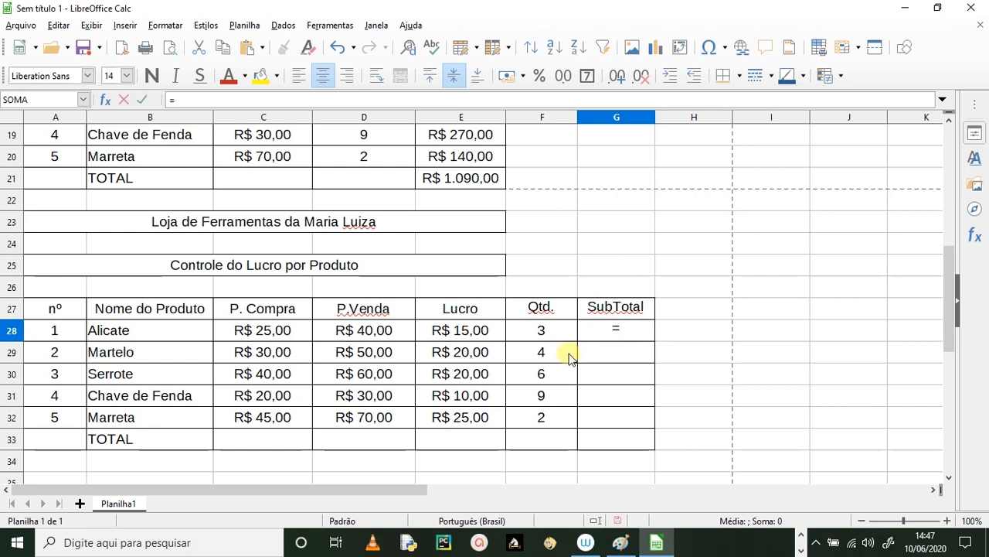
click(543, 331)
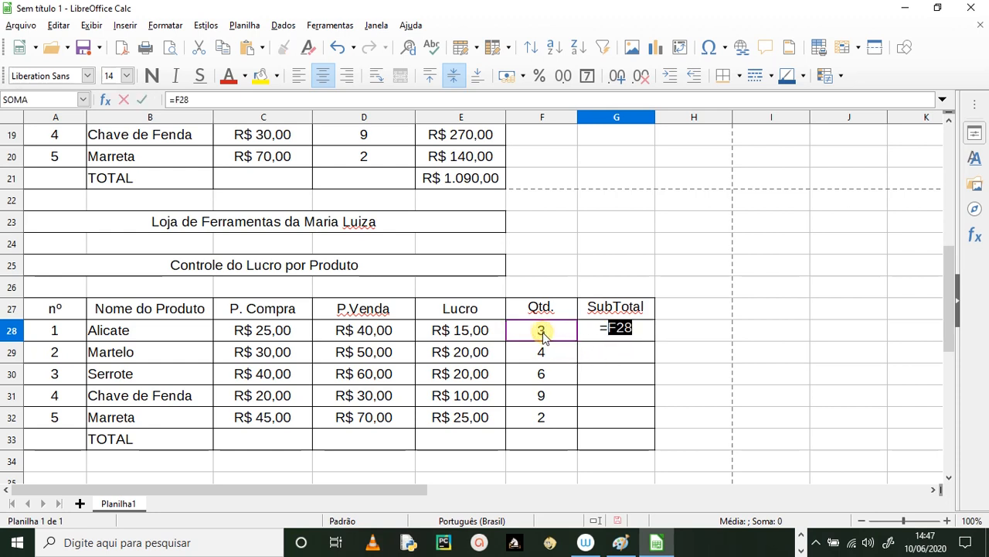
text(*)
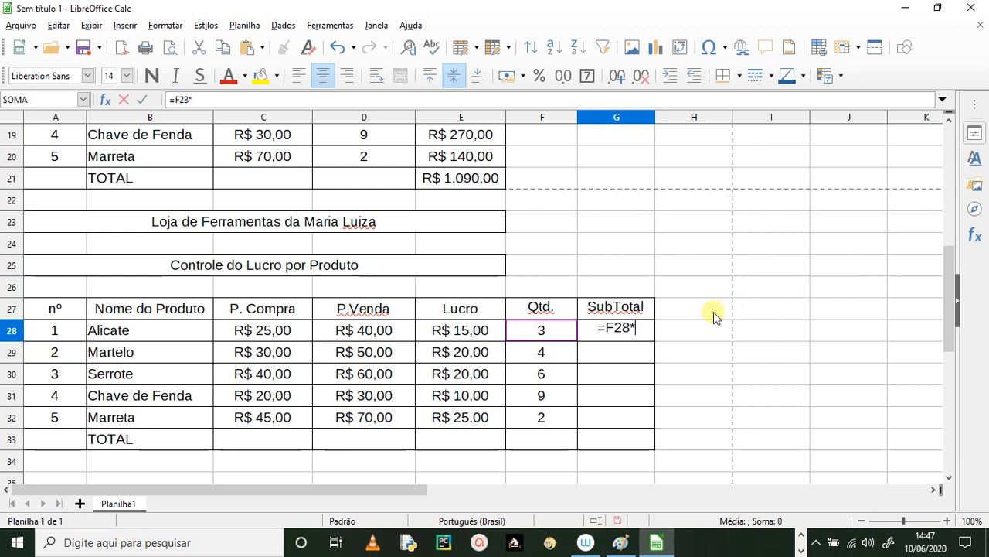
click(480, 331)
Fill the subtotal formula from G28 down to G32 for the remaining products.
click(629, 329)
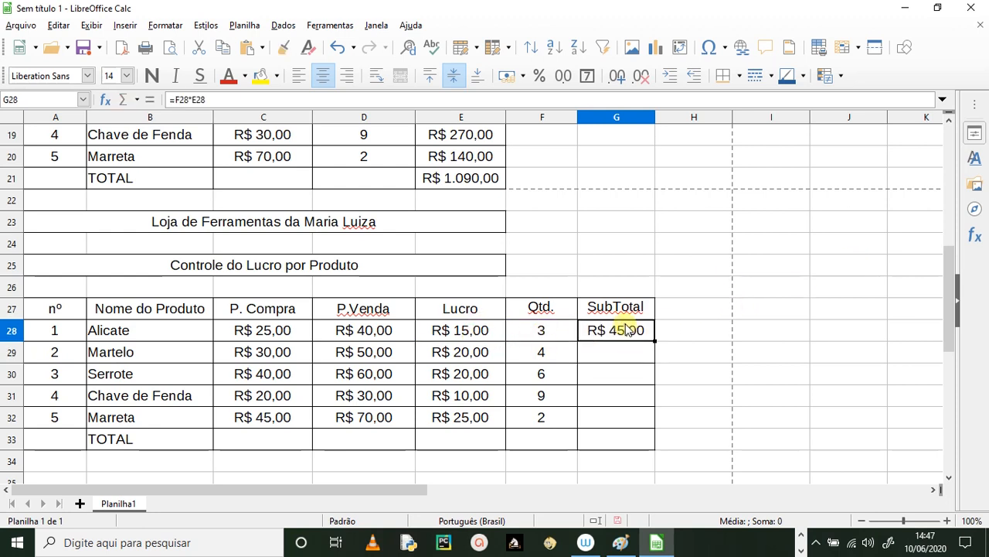
drag(654, 340, 654, 427)
click(439, 438)
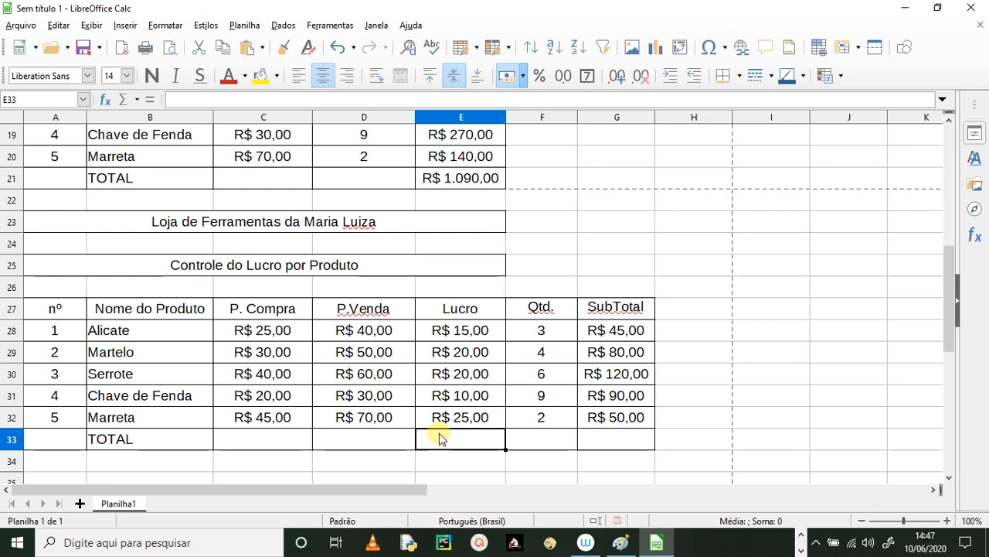
Compare the Alicate subtotal in the profit table with its quantity and subtotal in the purchase table.
scroll(288, 371, down, 1)
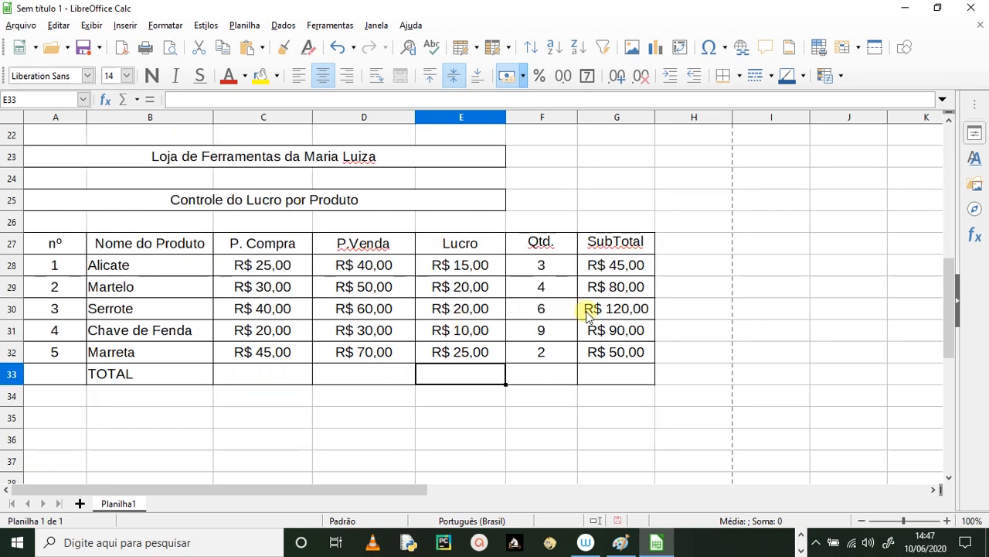
click(624, 267)
scroll(541, 252, up, 6)
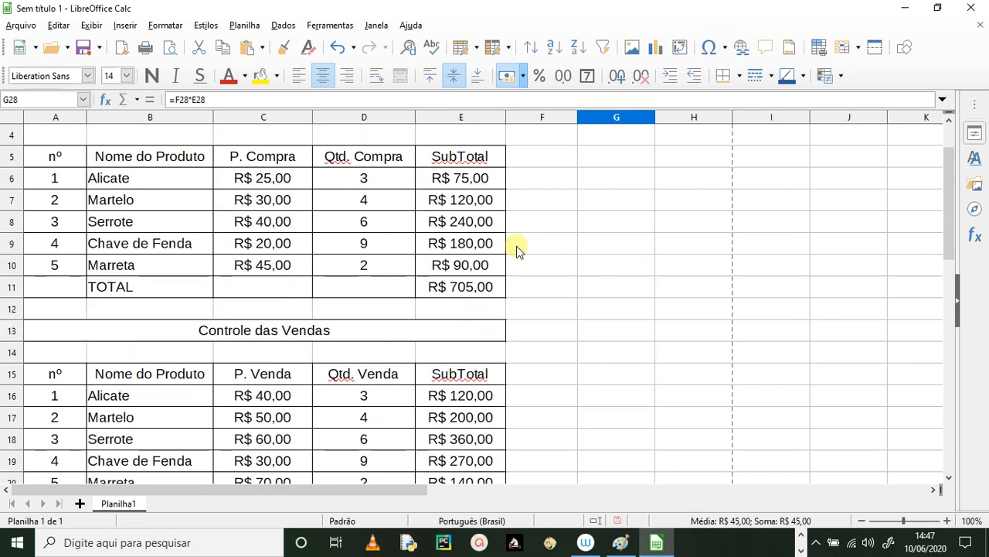
click(364, 184)
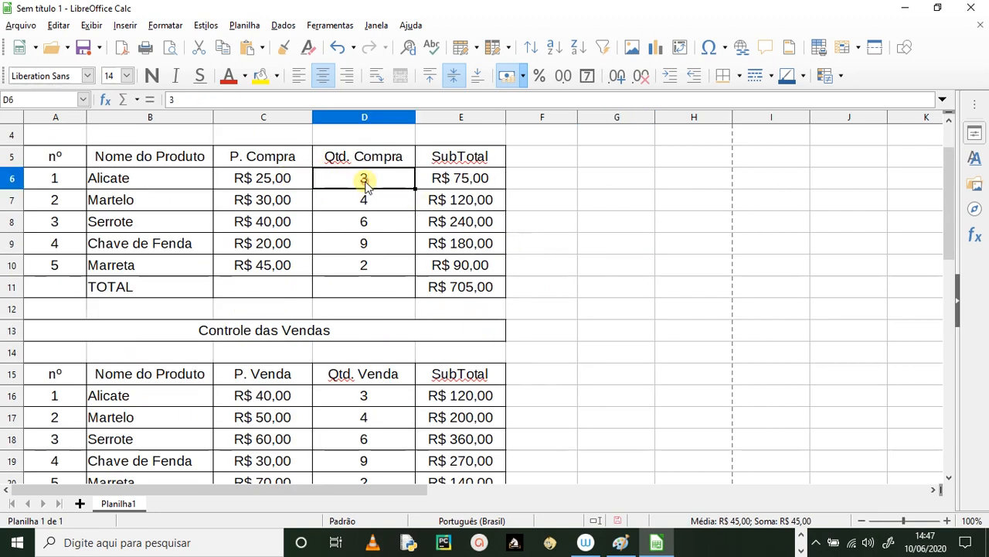
click(444, 185)
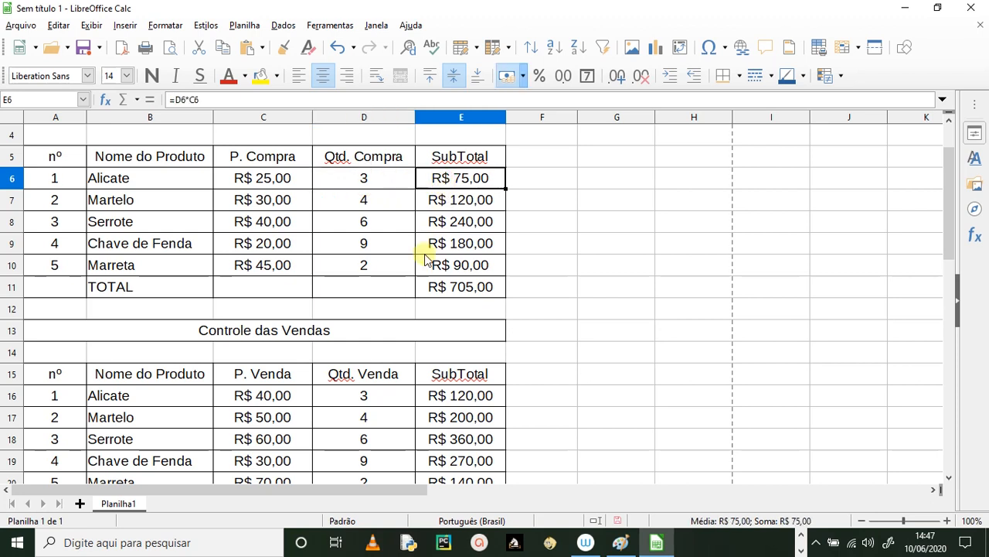
Compare the Alicate quantity and subtotal in the sales table with its profit, quantity and subtotal in the profit table.
click(379, 397)
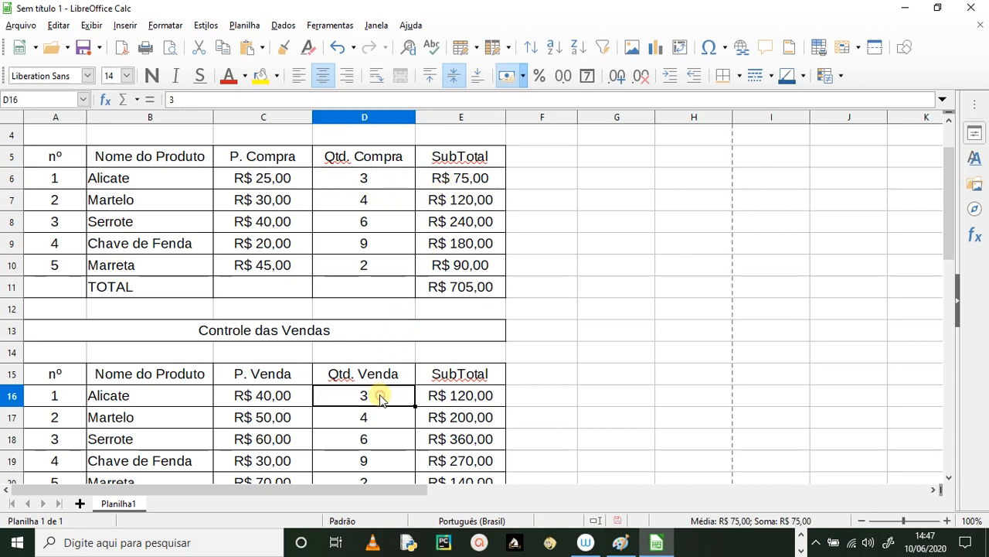
click(438, 400)
scroll(438, 402, down, 3)
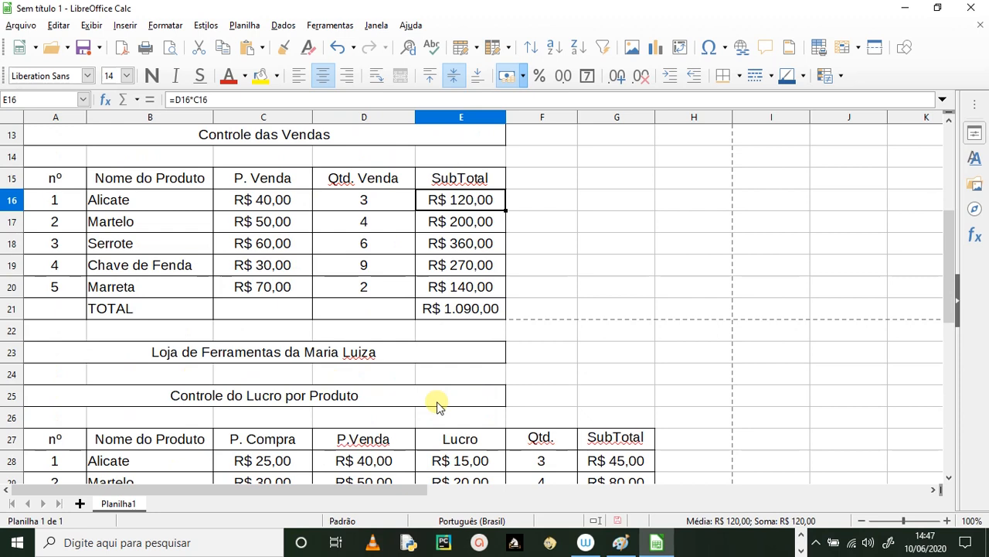
scroll(438, 398, down, 1)
click(516, 400)
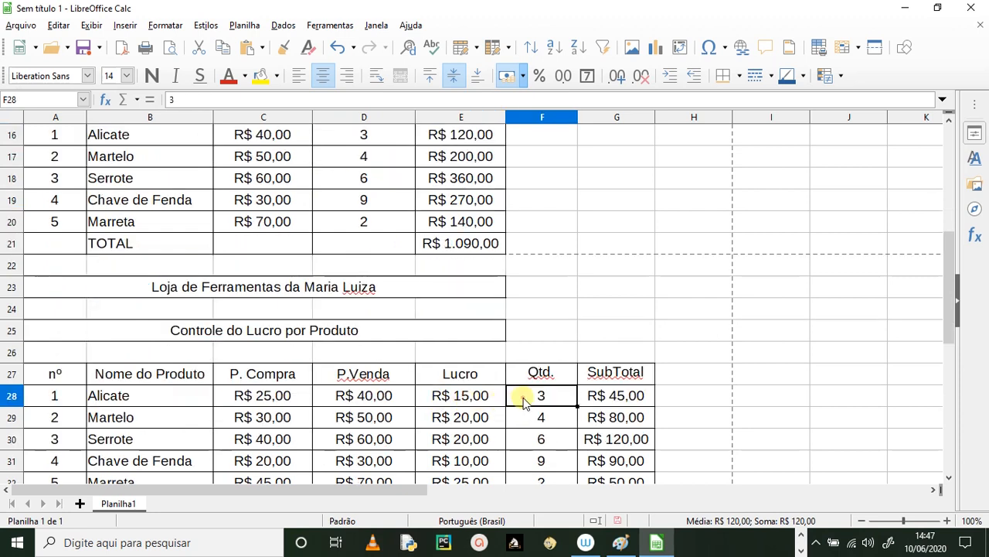
click(479, 396)
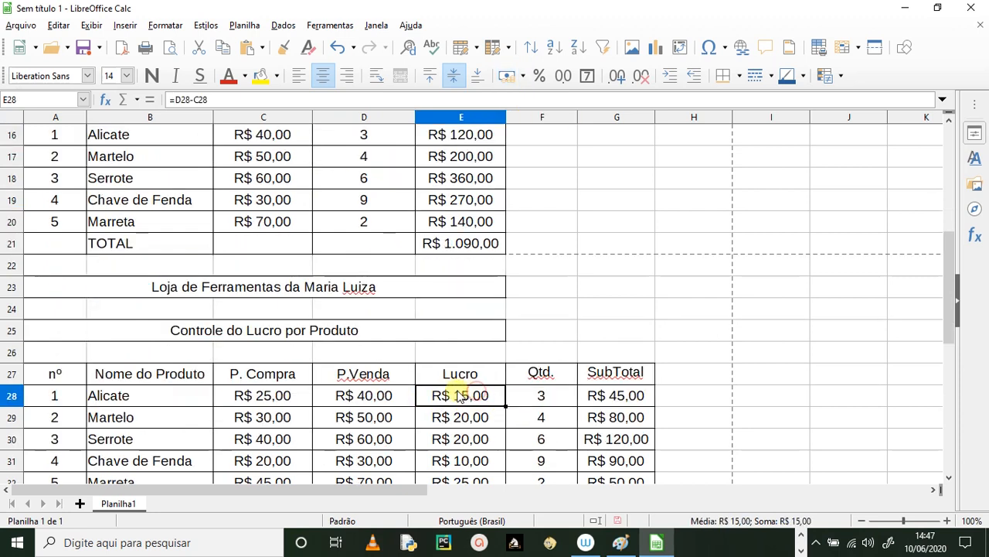
click(525, 400)
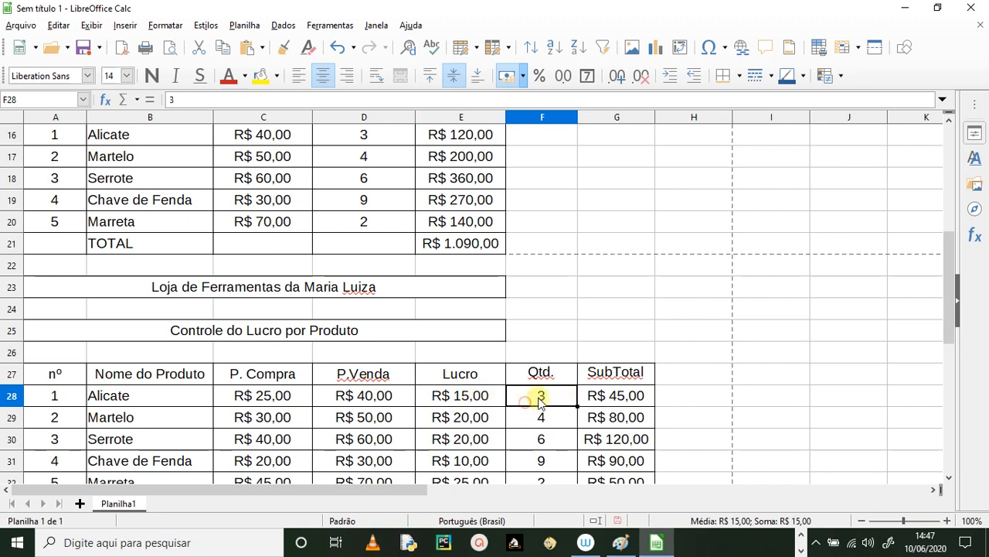
click(612, 401)
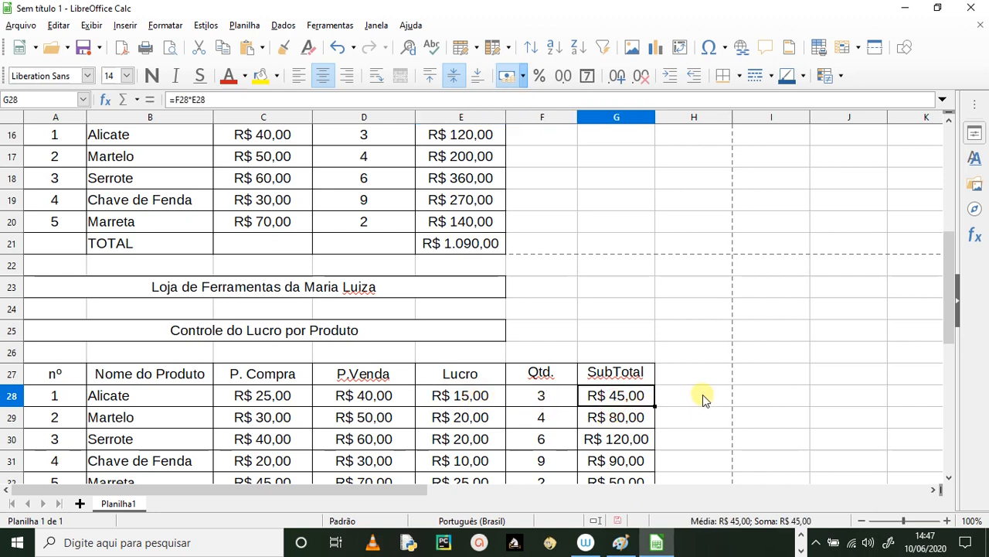
Sum the profit subtotals G28:G32 into the TOTAL row at G33.
scroll(703, 399, down, 2)
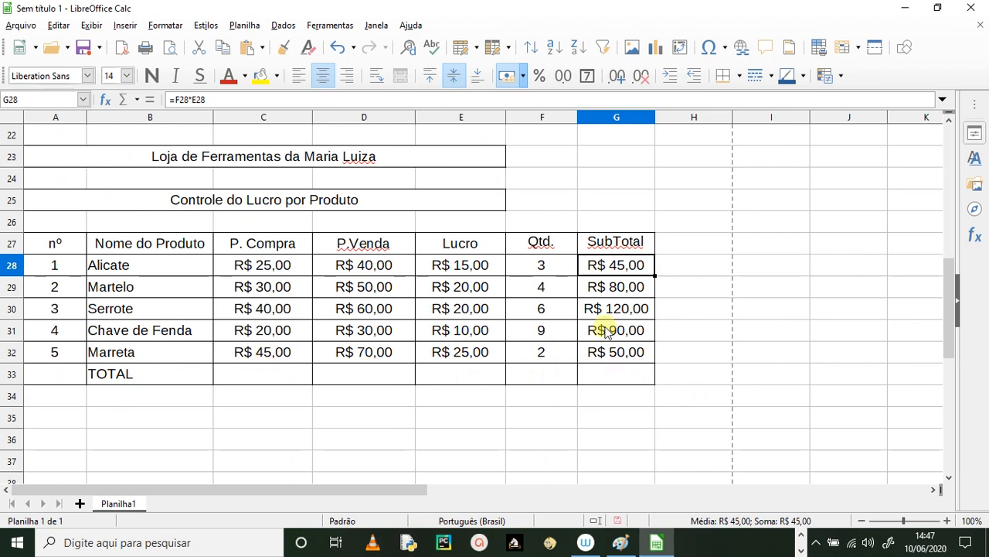
drag(603, 265, 606, 376)
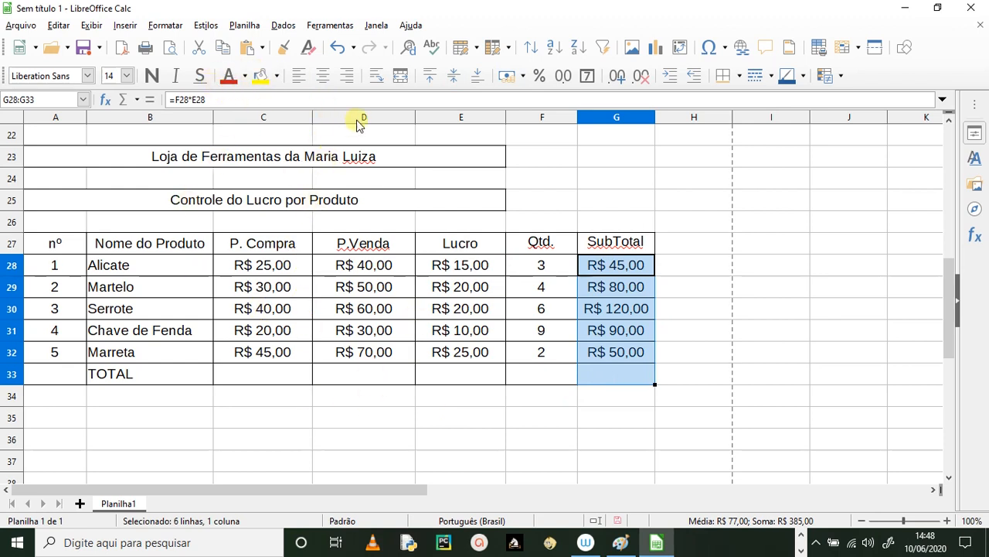
click(136, 99)
click(151, 119)
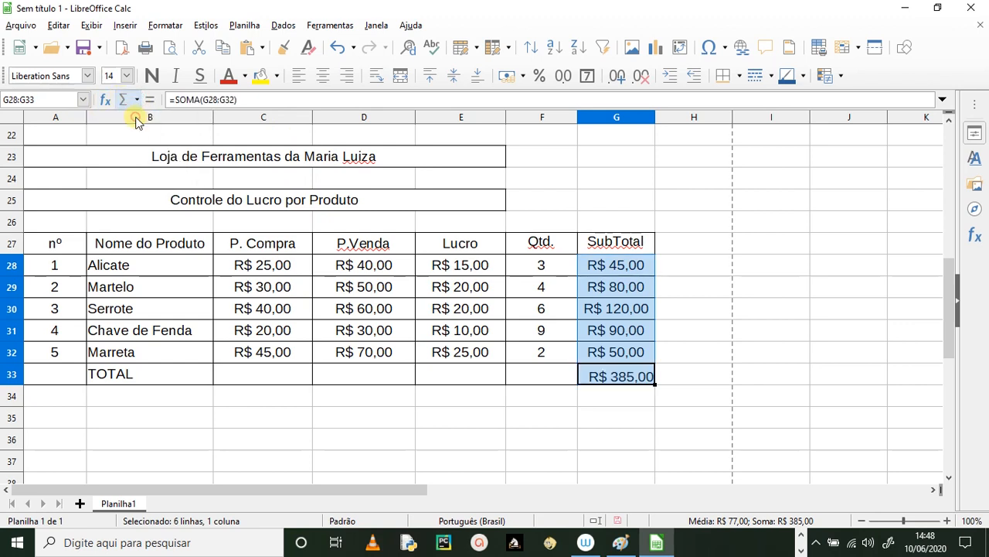
click(453, 424)
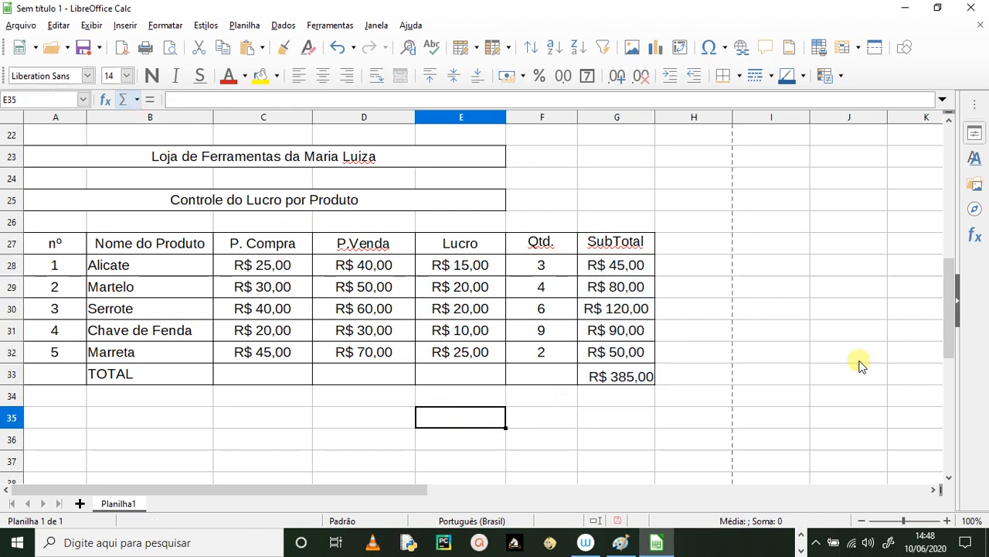
Correct the sale price heading in D27 of the profit table to "P. Venda".
scroll(850, 356, up, 4)
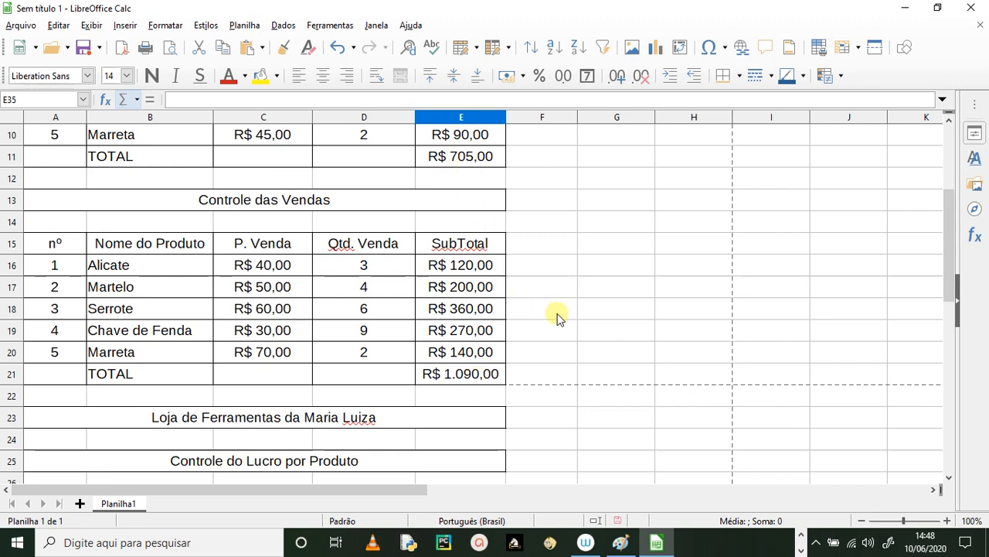
scroll(578, 332, down, 5)
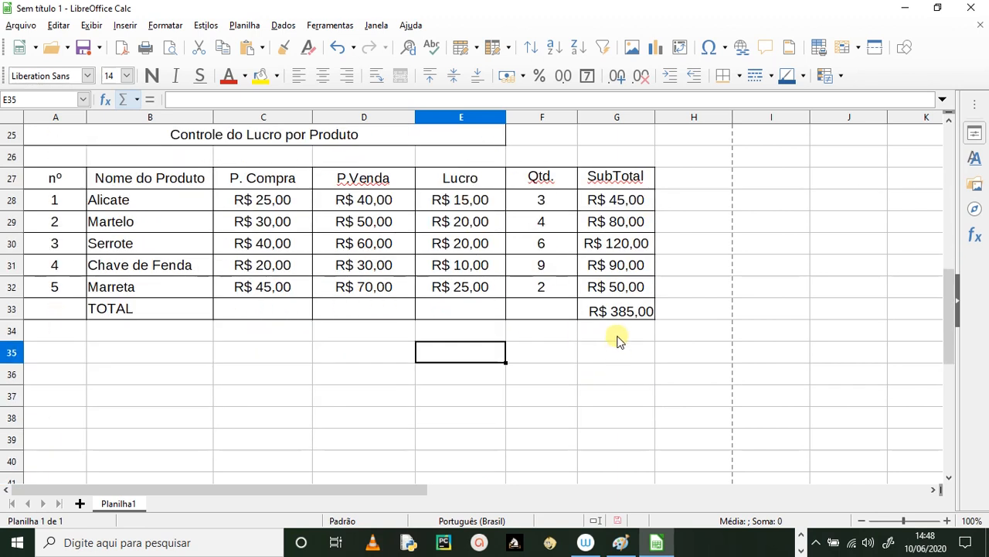
click(281, 359)
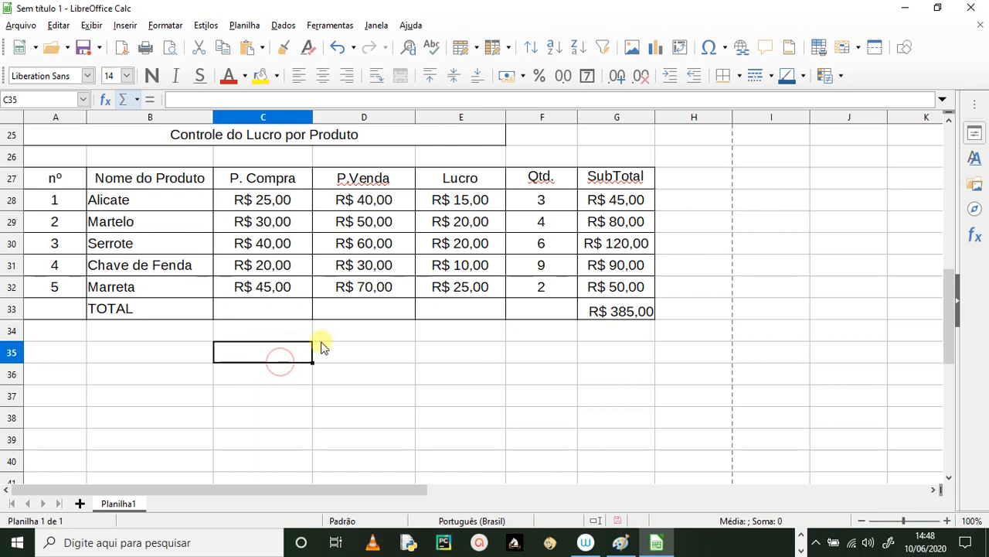
scroll(321, 347, up, 4)
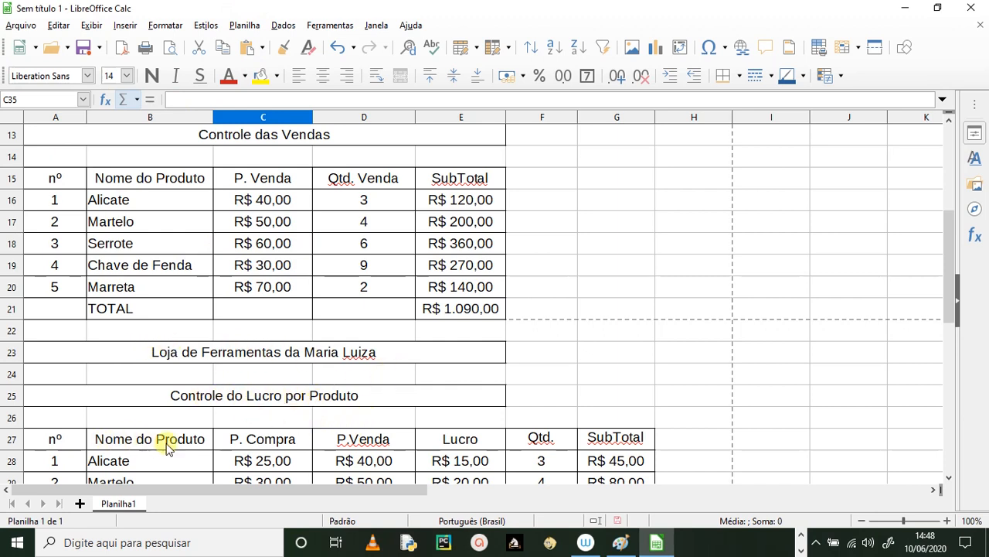
double_click(357, 439)
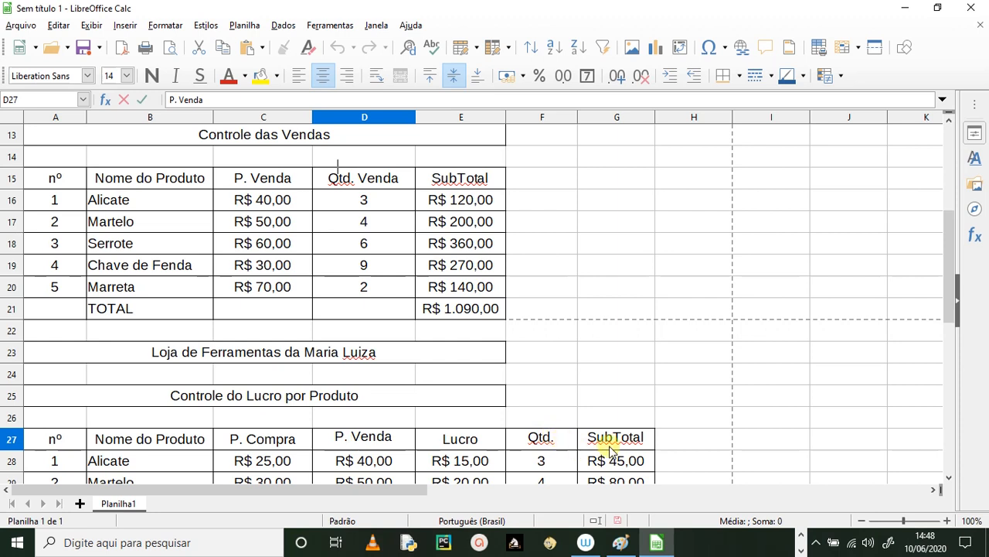
Change the total label in B33 of the profit table to "TOTAL DO LUCRO".
scroll(610, 457, down, 3)
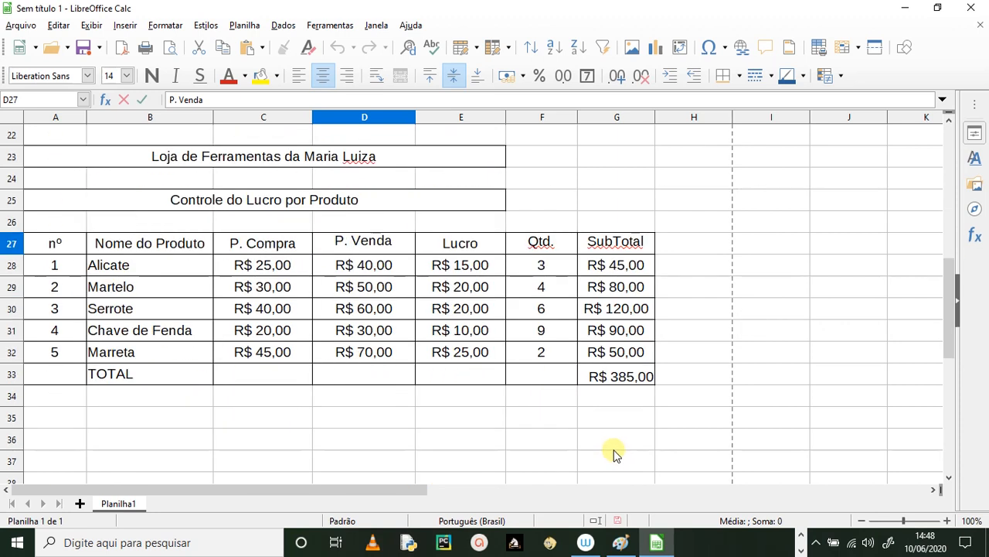
double_click(144, 370)
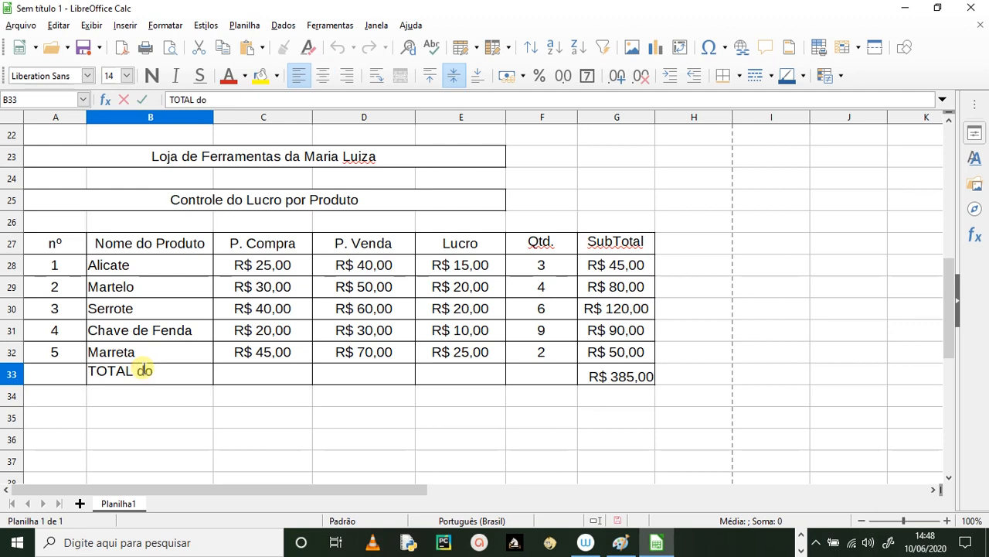
key(Caps_Lock)
text(DO L)
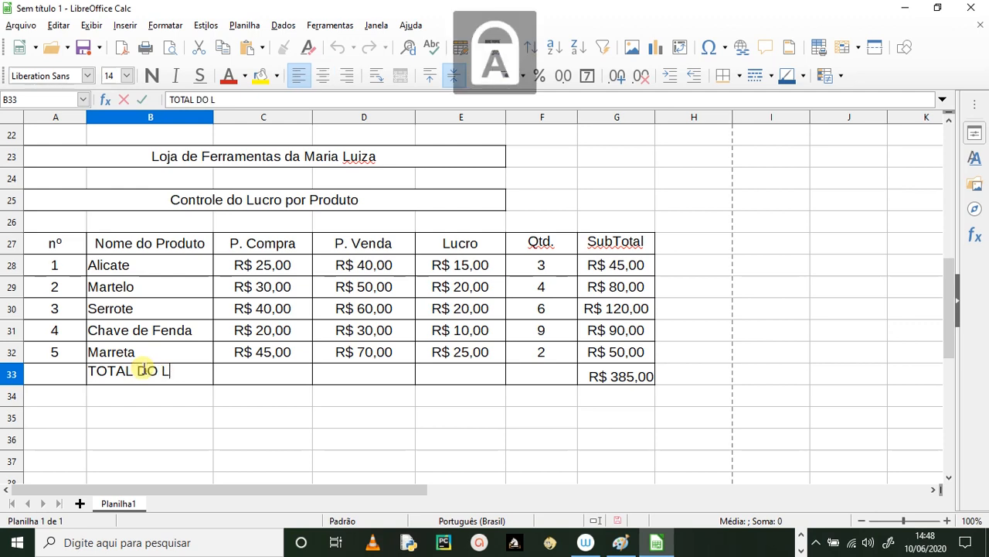
text(UCRO)
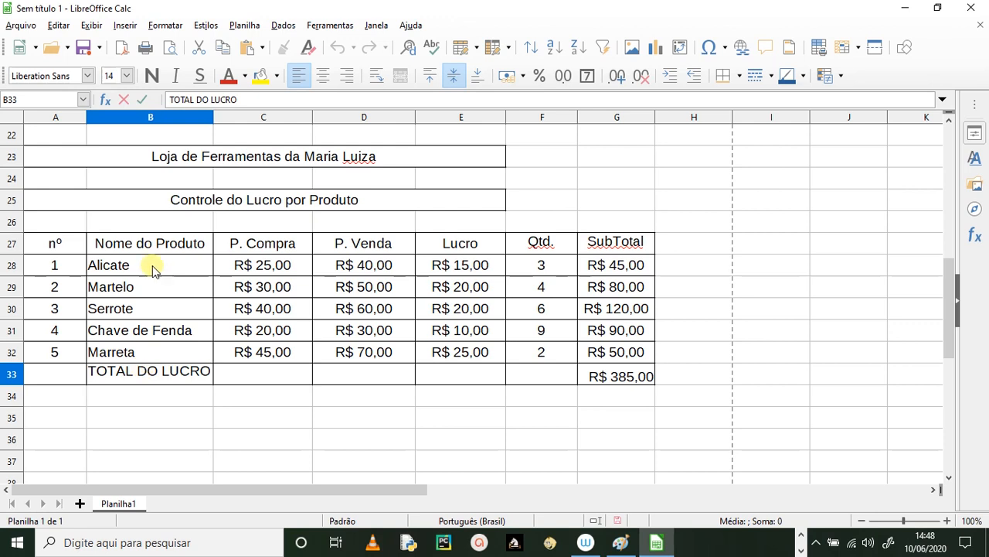
Change the total label in B21 of the sales table to "TOTAL DAS VENDAS".
scroll(193, 278, up, 3)
double_click(154, 315)
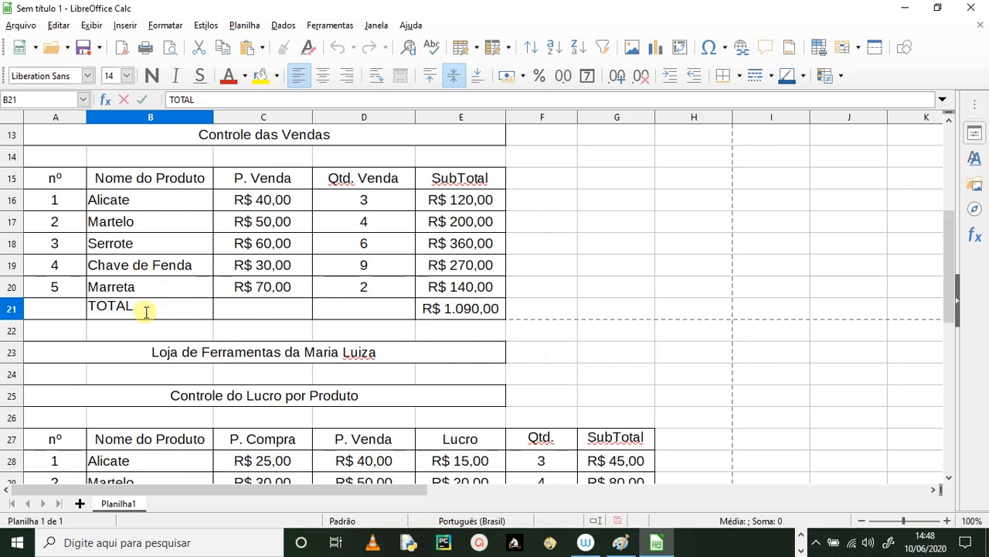
text(DAS VENDAS)
Change the total label in B11 of the purchase table to "TOTAL DAS COMPRAS".
scroll(145, 312, up, 4)
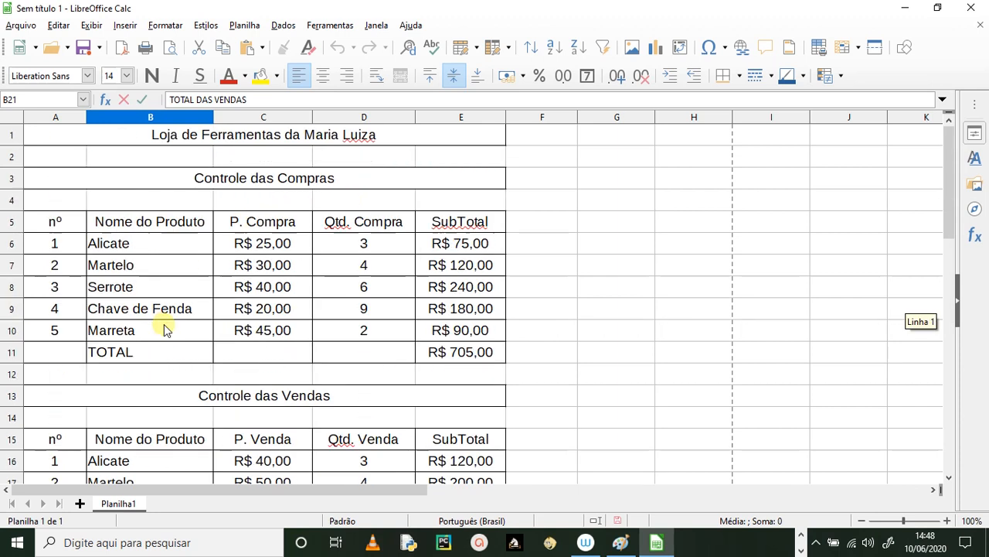
double_click(173, 351)
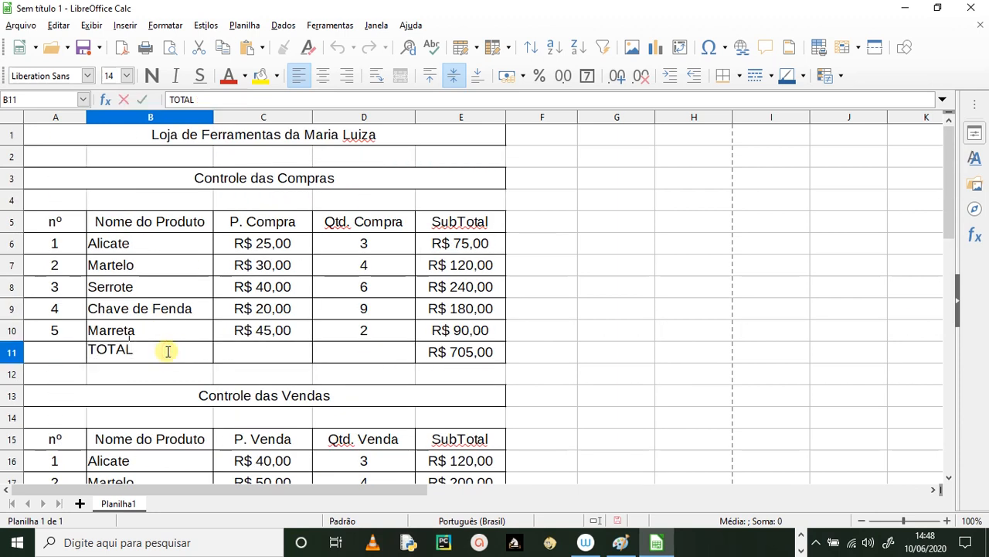
text(DAS CO)
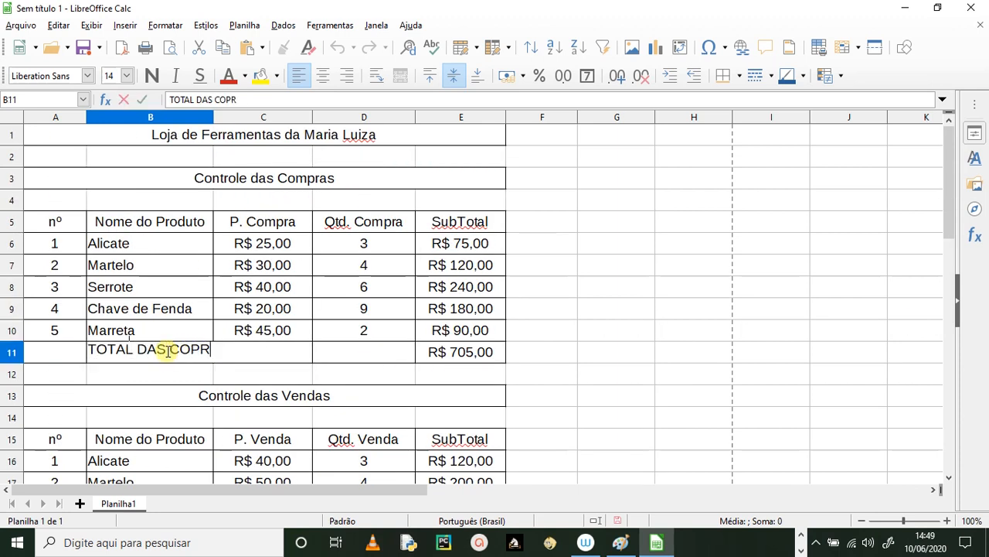
text(MPRAS)
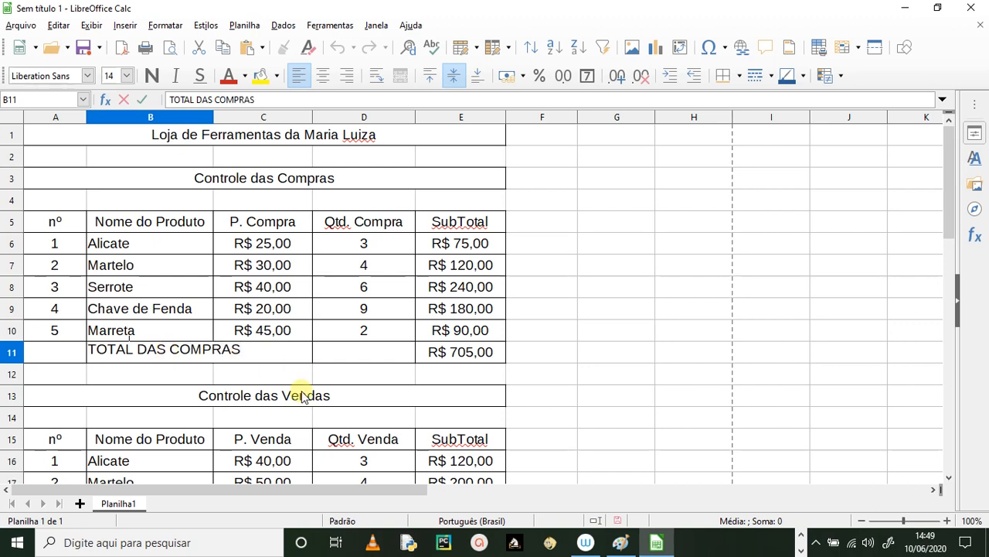
click(609, 398)
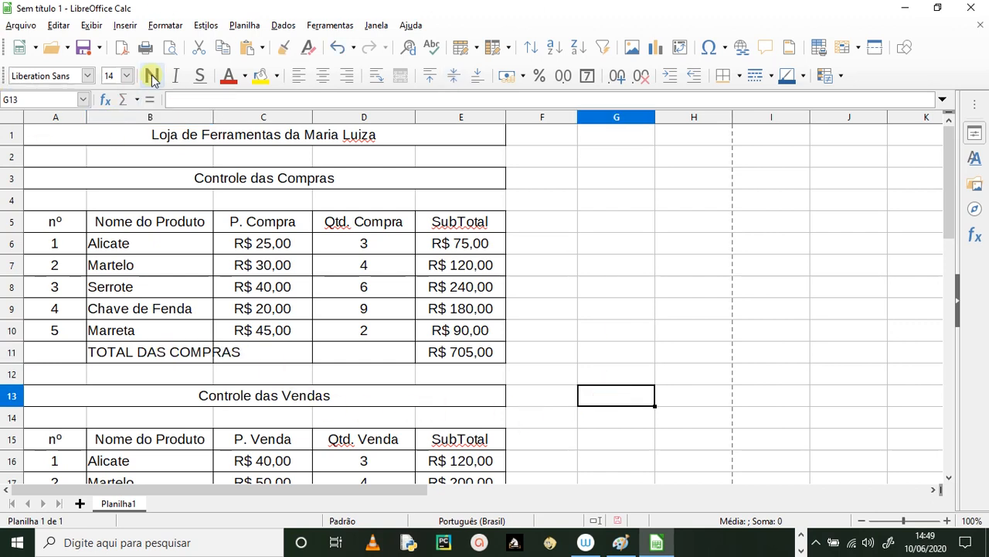
Examine how the purchase, sales and profit tables are laid out across both pages in the print preview, and return to the sheet.
click(171, 48)
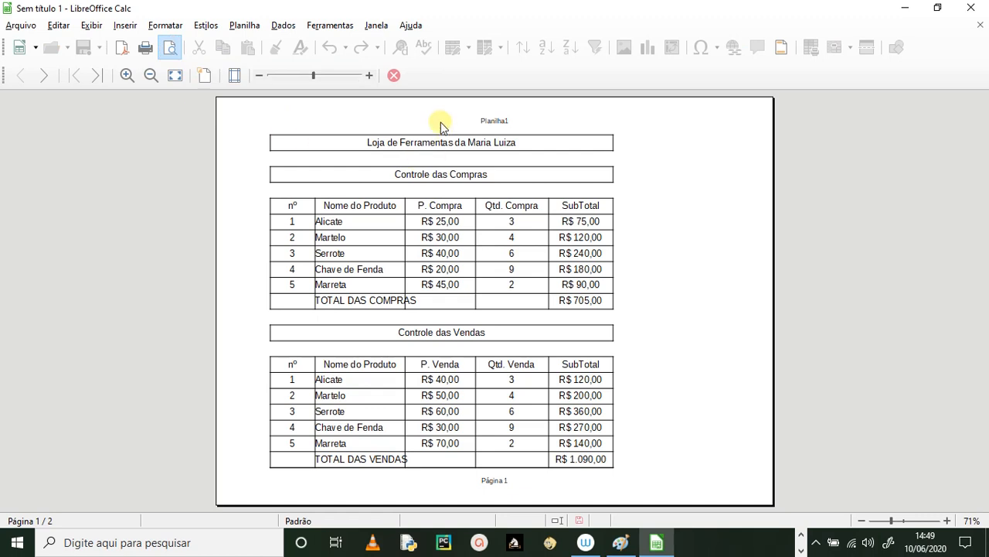
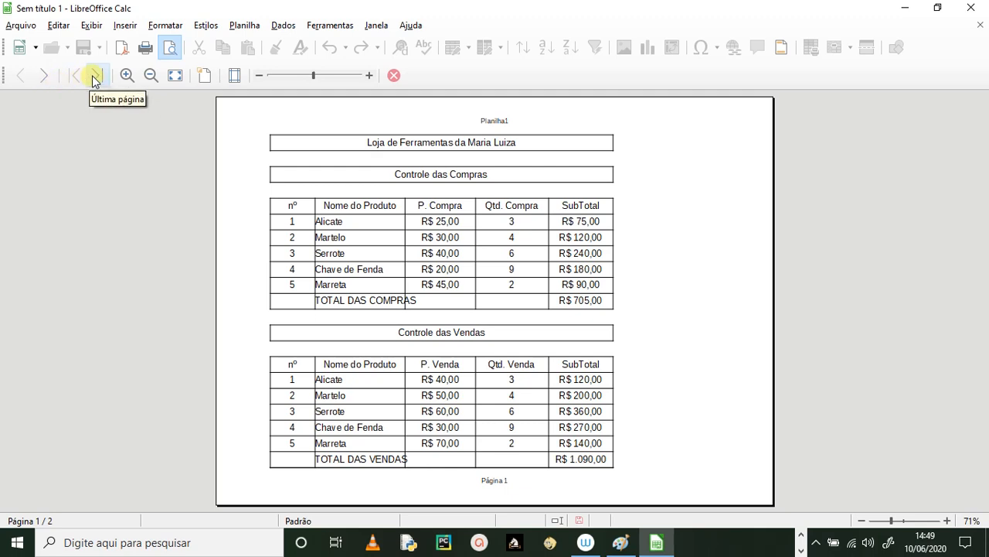
click(47, 84)
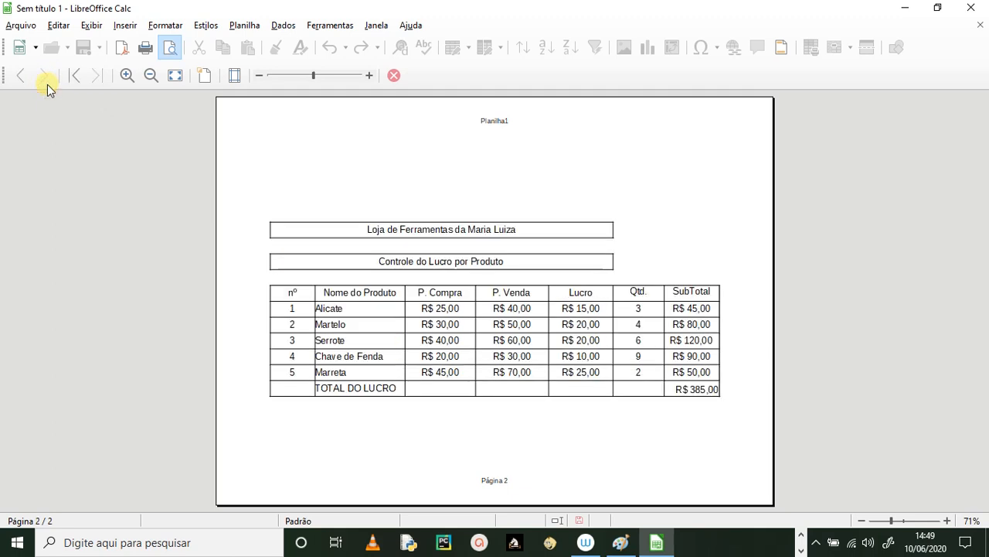
click(25, 80)
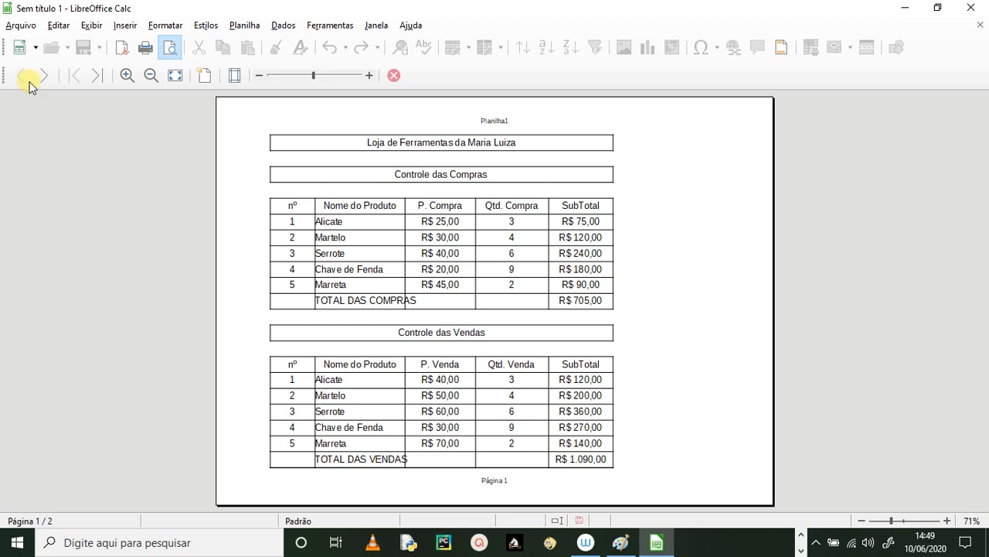
click(41, 85)
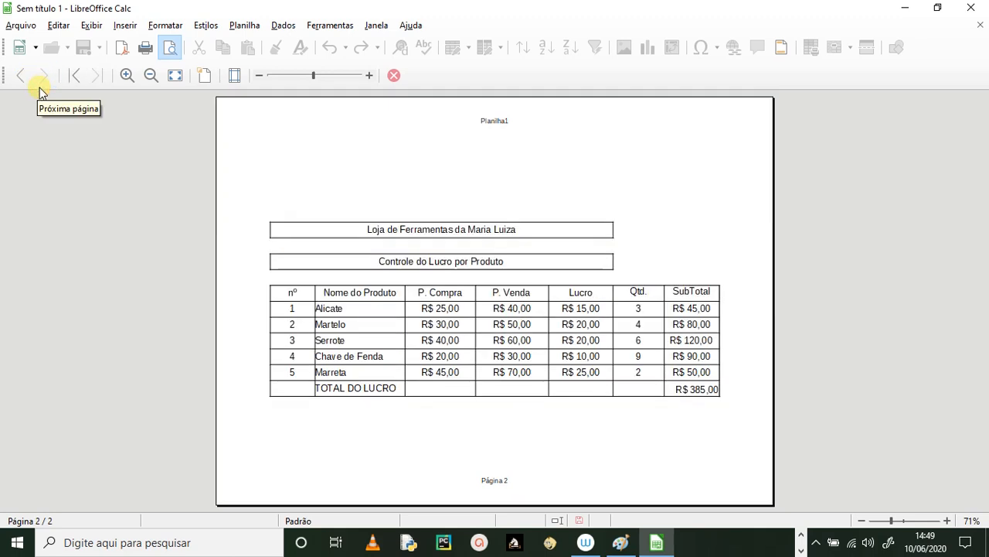
click(22, 79)
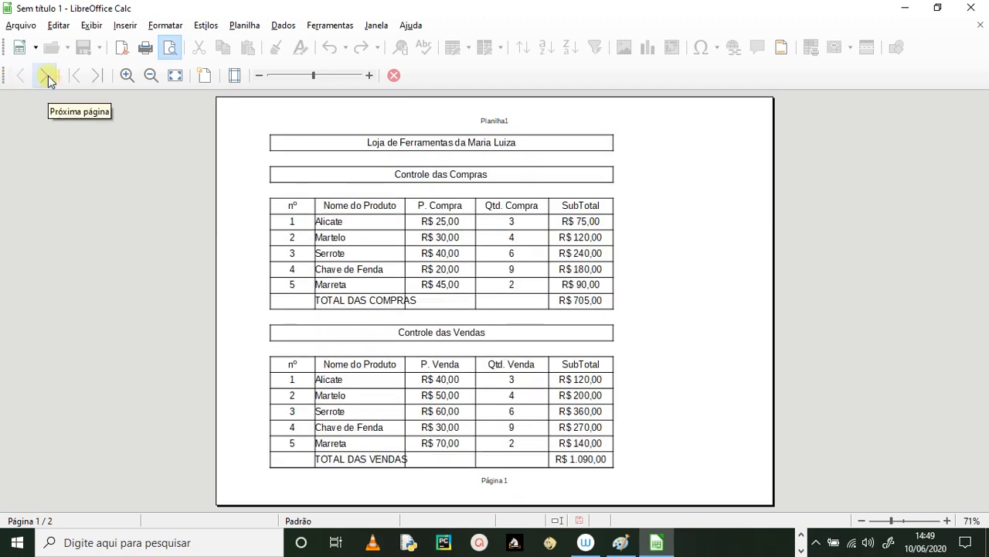
click(47, 78)
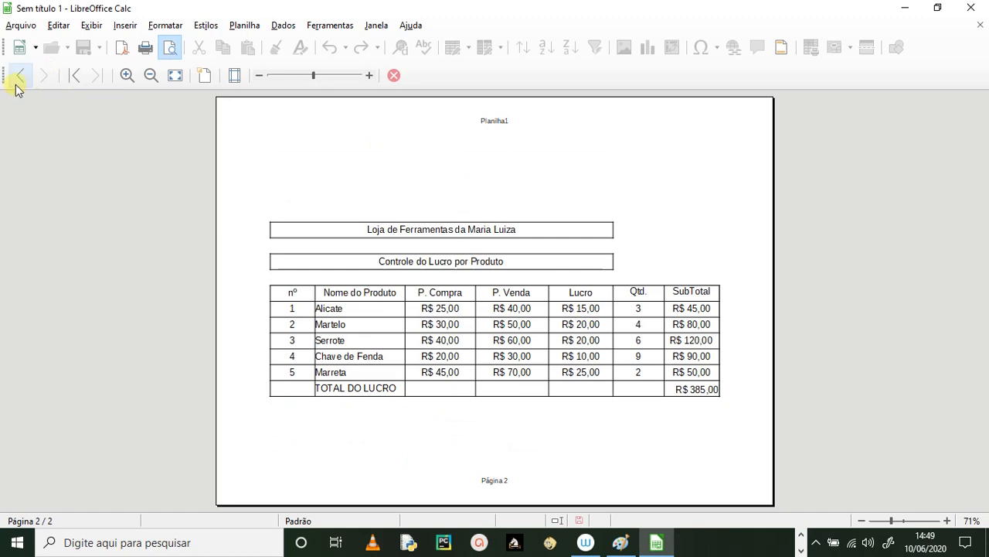
click(21, 77)
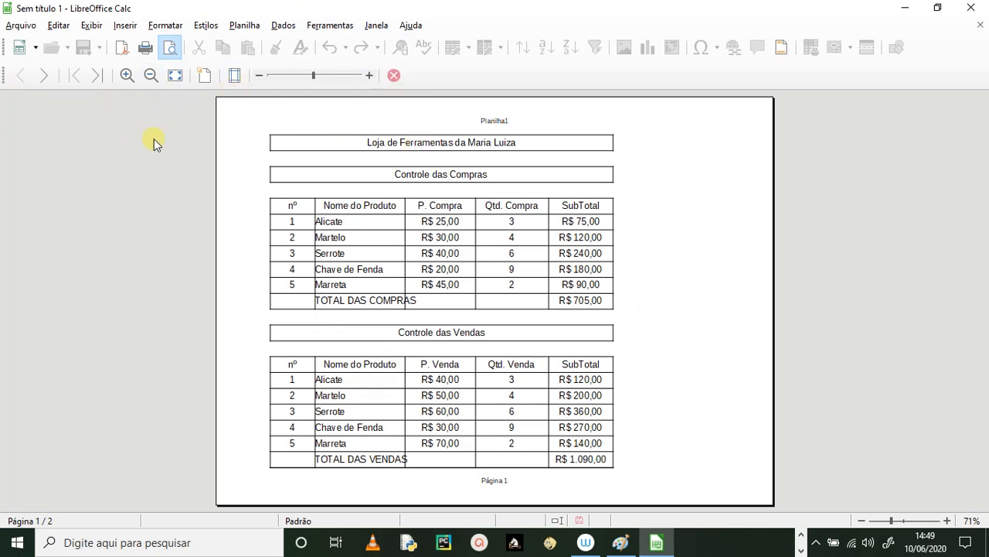
click(396, 75)
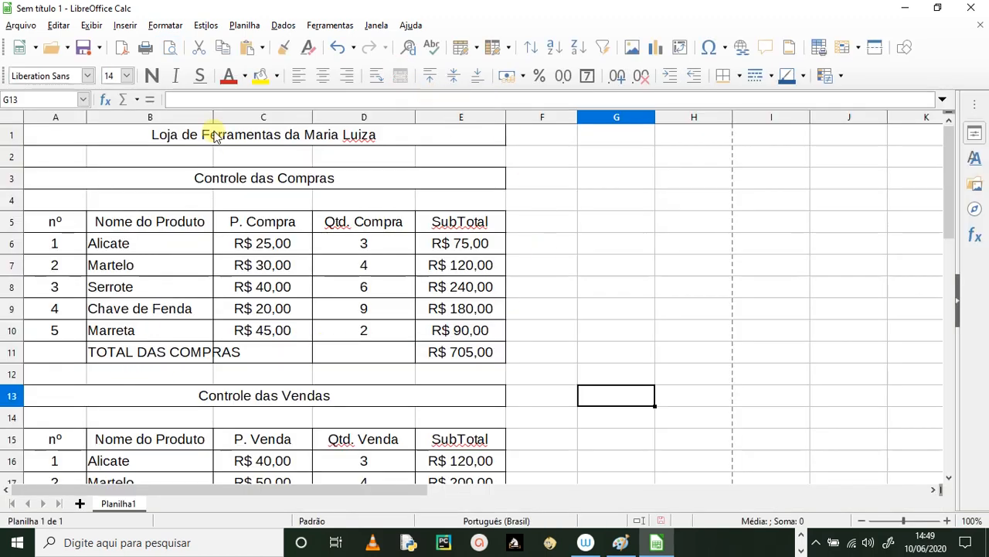
Fill the merged shop title cell A1 with a yellow background.
click(53, 132)
click(260, 77)
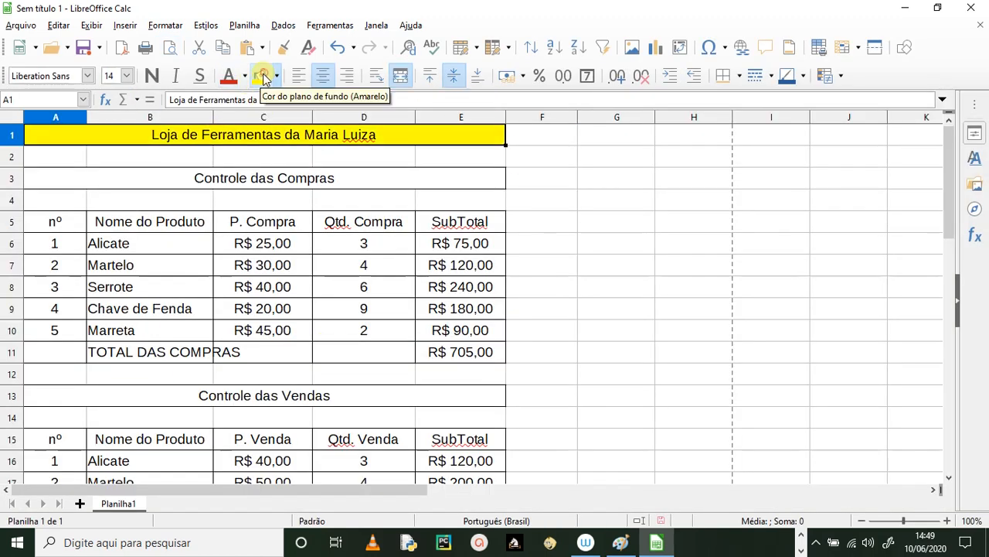
Give the "Controle das Compras" heading in A3 a red background and light lime green (Verde limão claro 4) text.
click(162, 185)
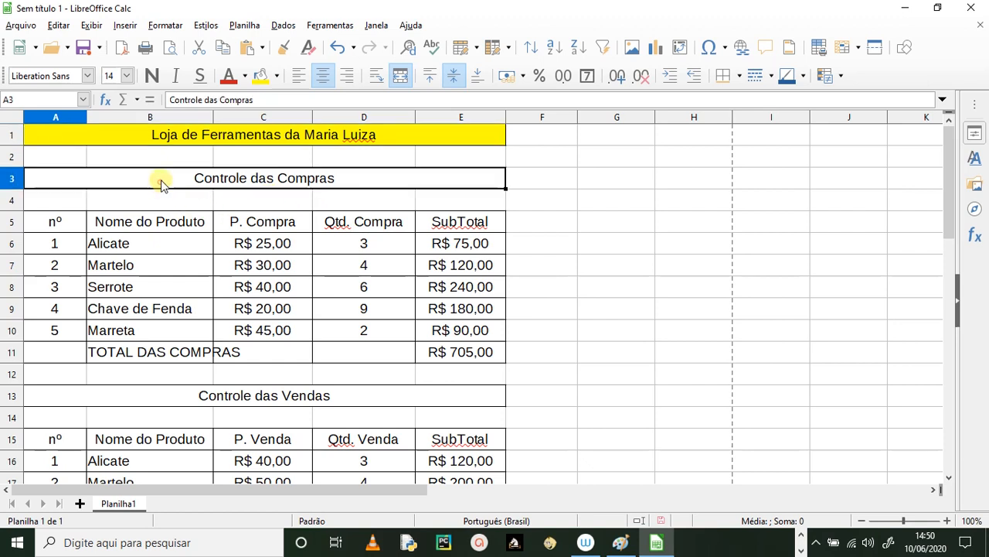
click(277, 76)
click(311, 177)
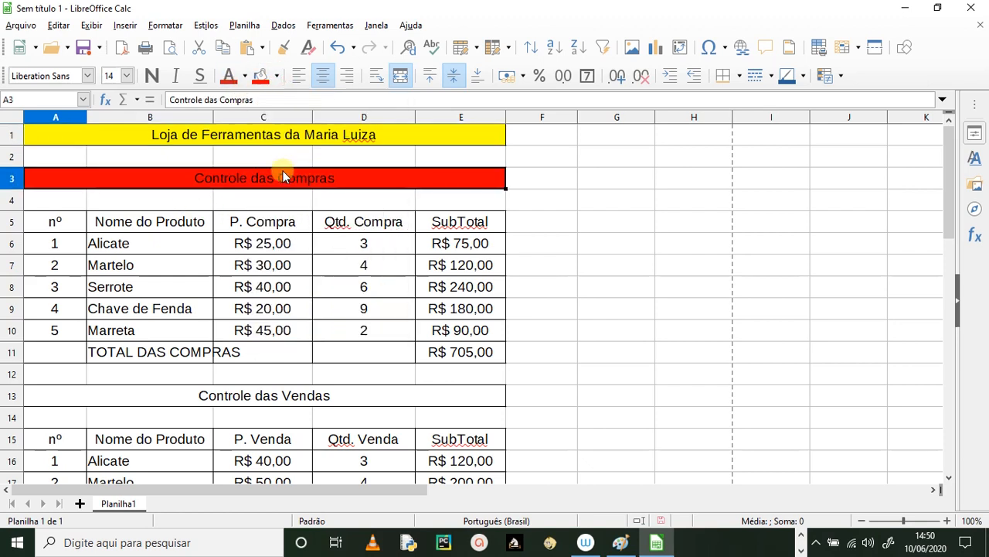
click(244, 76)
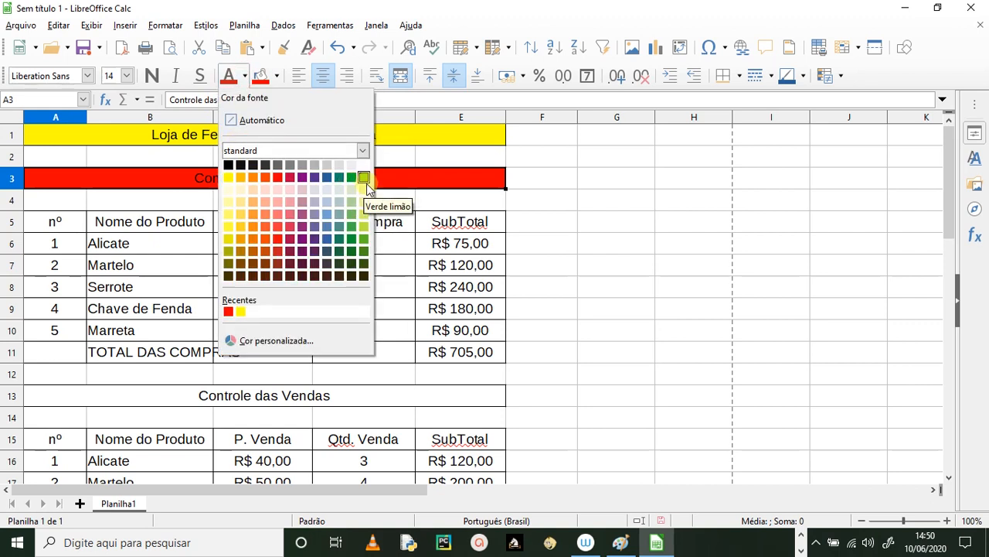
click(364, 190)
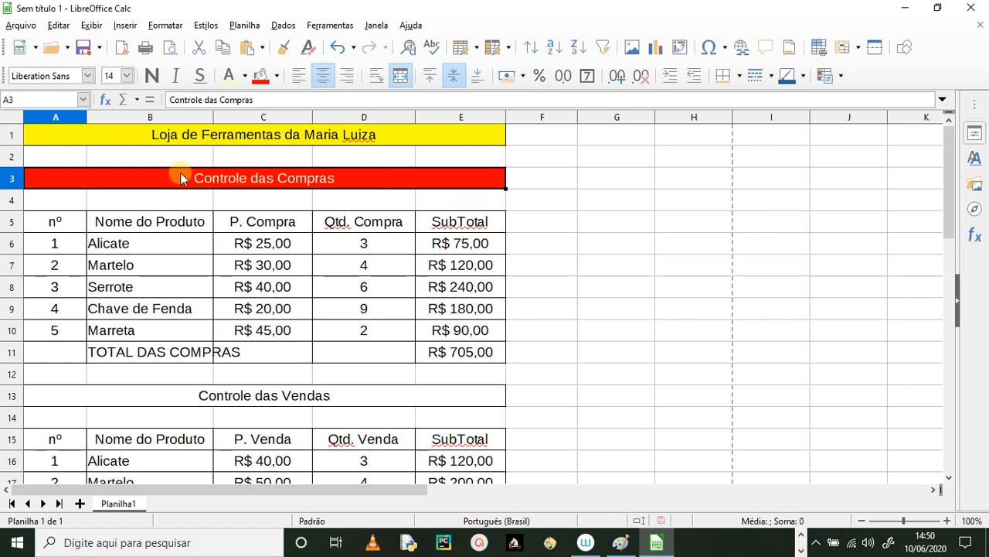
Make the shop title in A1, the "Controle das Compras" heading and the purchase table A5:E11 bold.
click(184, 136)
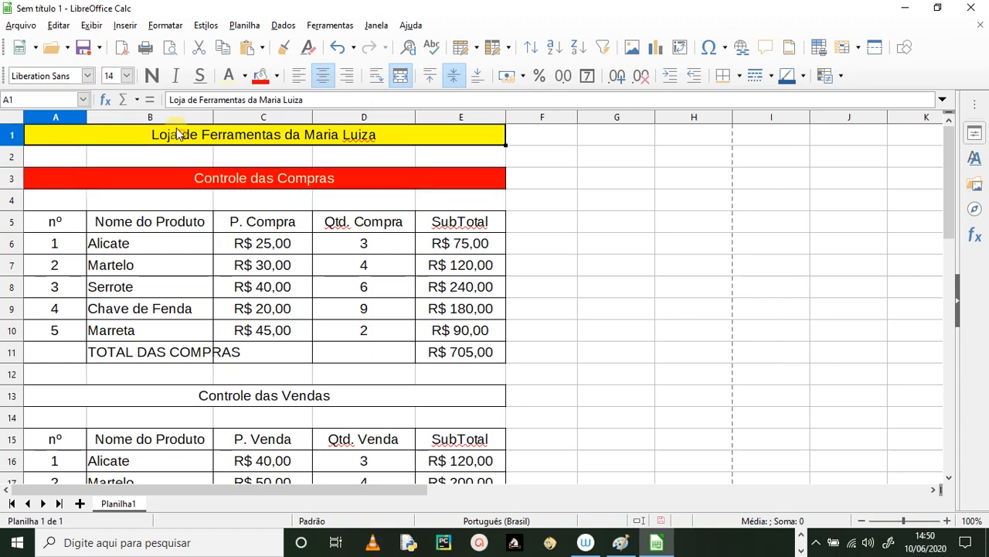
click(151, 75)
click(224, 172)
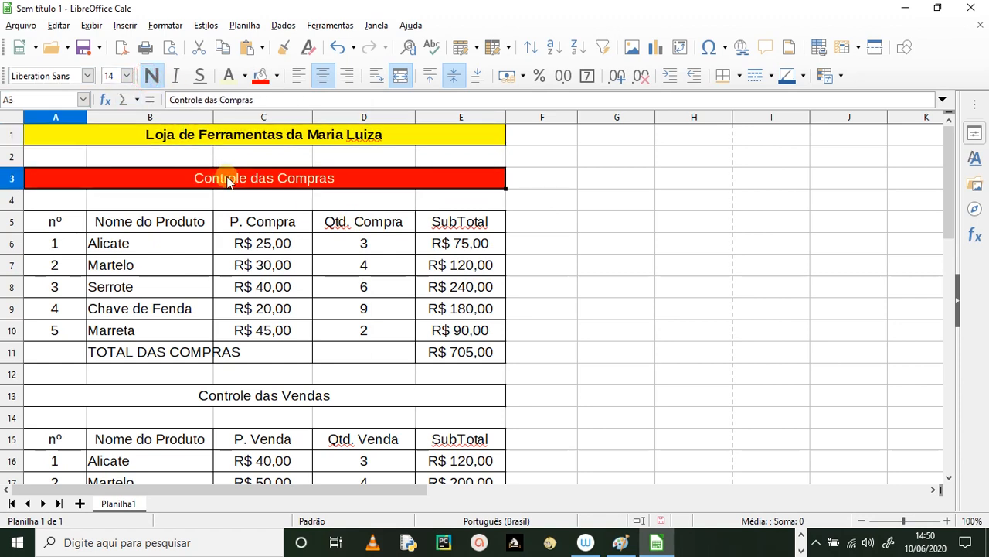
click(151, 75)
drag(50, 222, 440, 356)
click(147, 77)
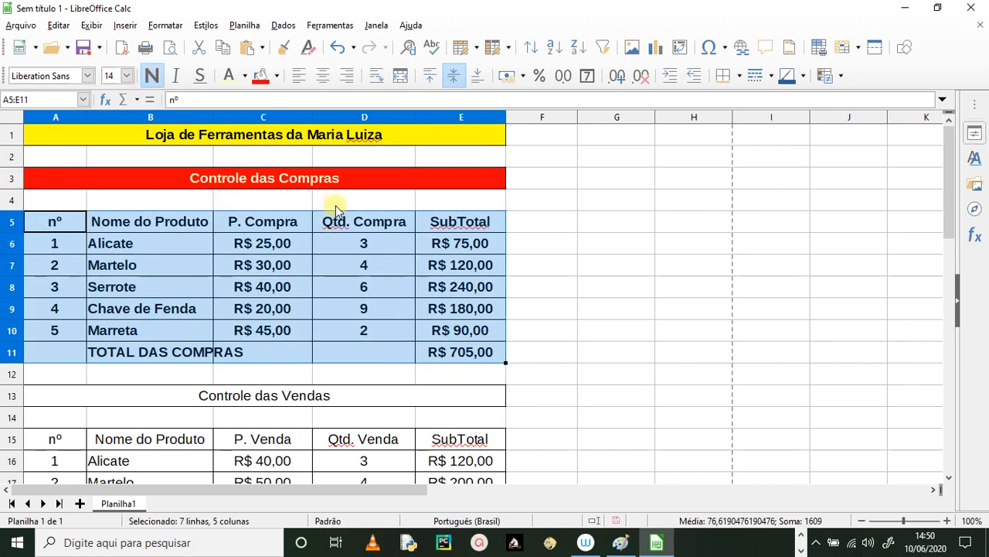
drag(557, 221, 579, 233)
Fill the purchase table's header row A5:E5 with a lime green background.
drag(68, 215, 426, 221)
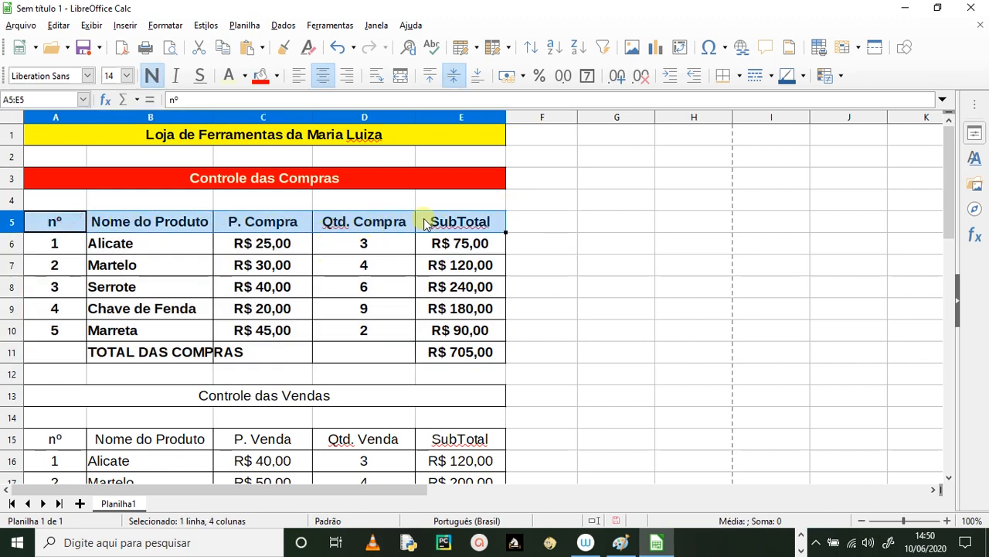
click(276, 76)
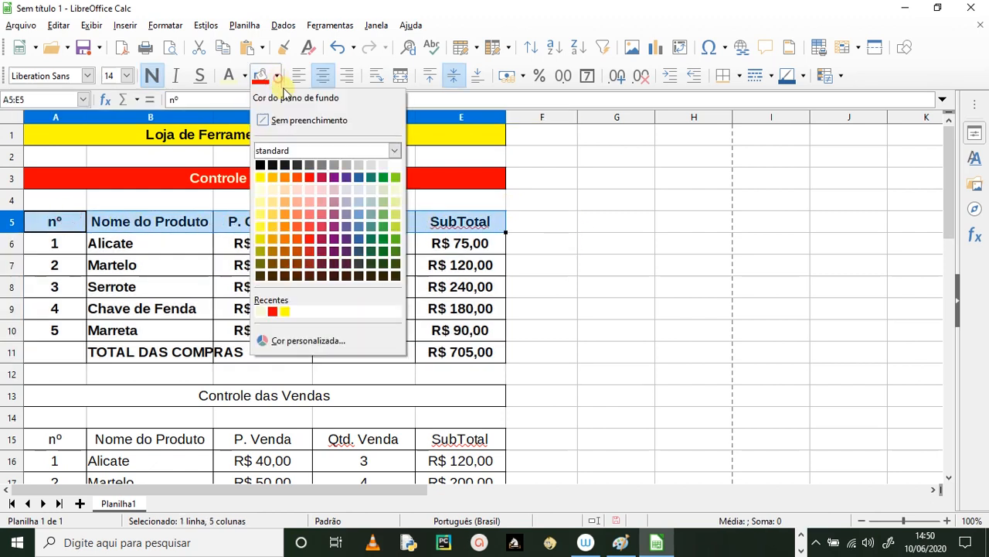
click(397, 177)
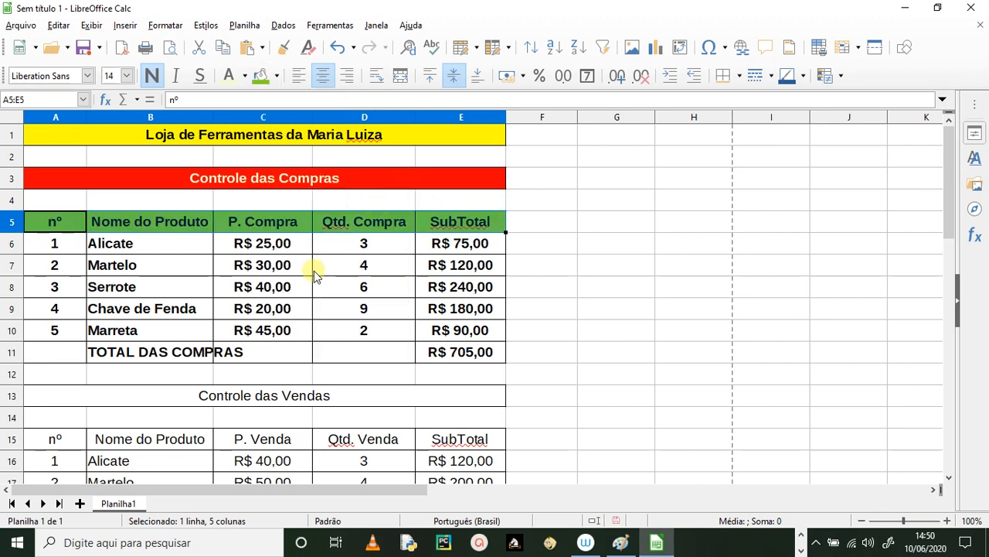
click(297, 288)
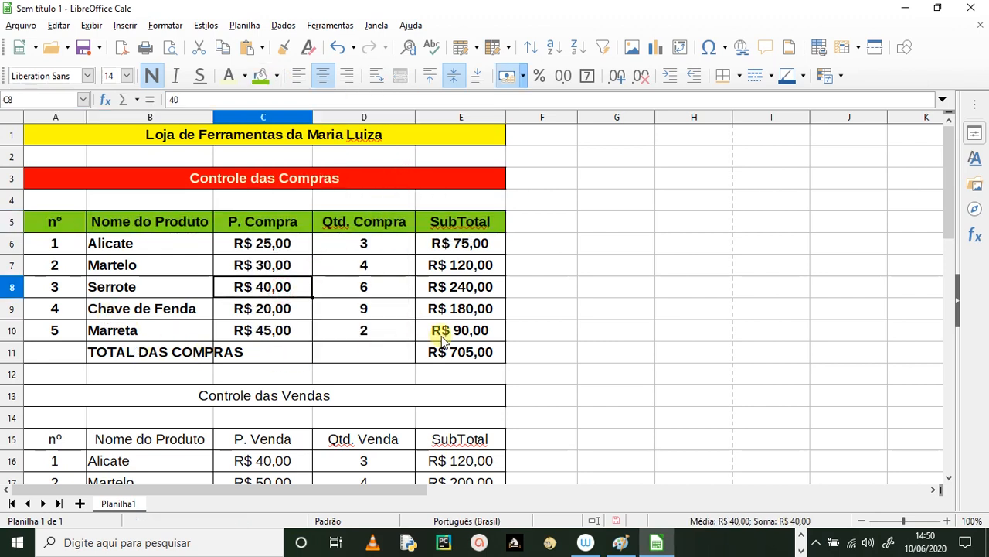
Fill the "TOTAL DAS COMPRAS" row, cells B11:E11, with a purple background.
scroll(443, 343, down, 1)
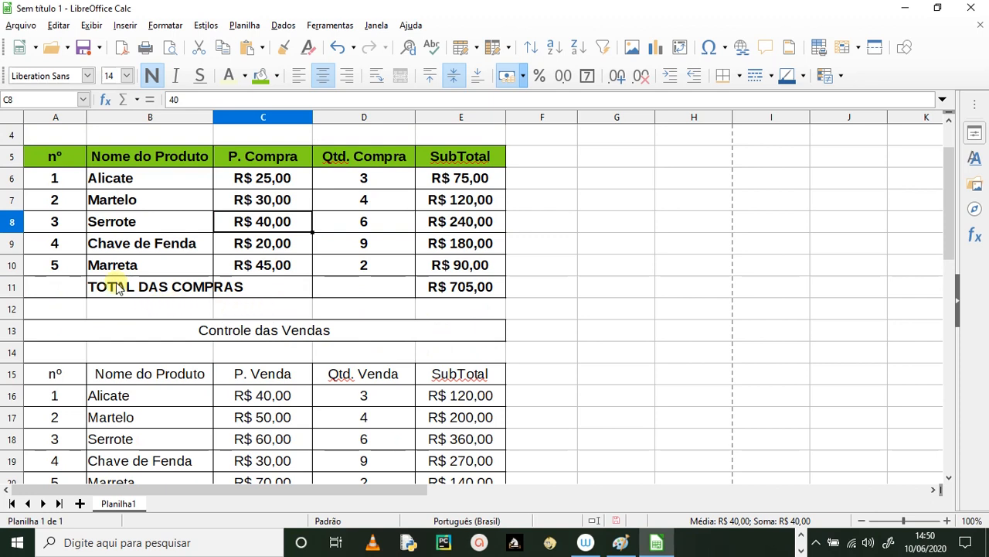
drag(116, 286, 438, 287)
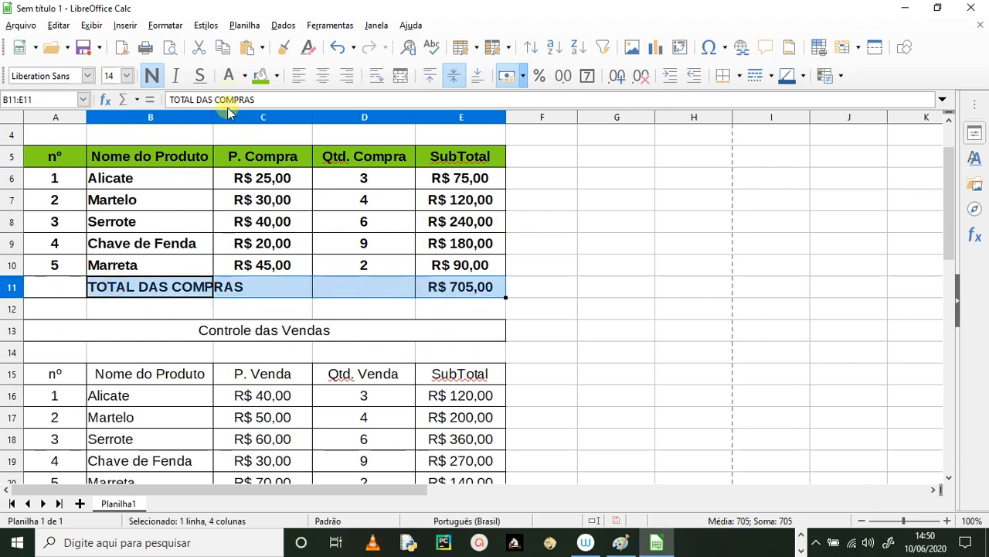
scroll(255, 141, up, 1)
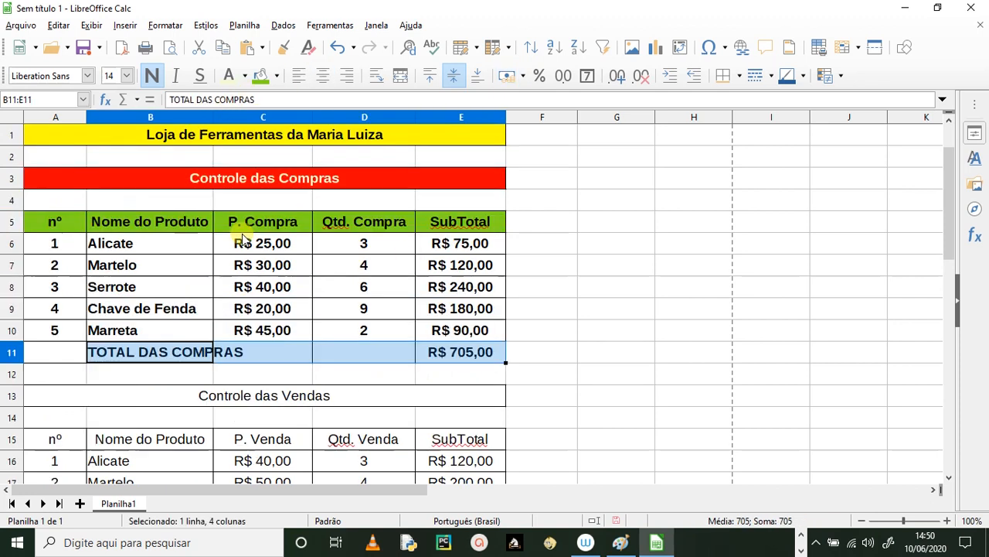
click(277, 75)
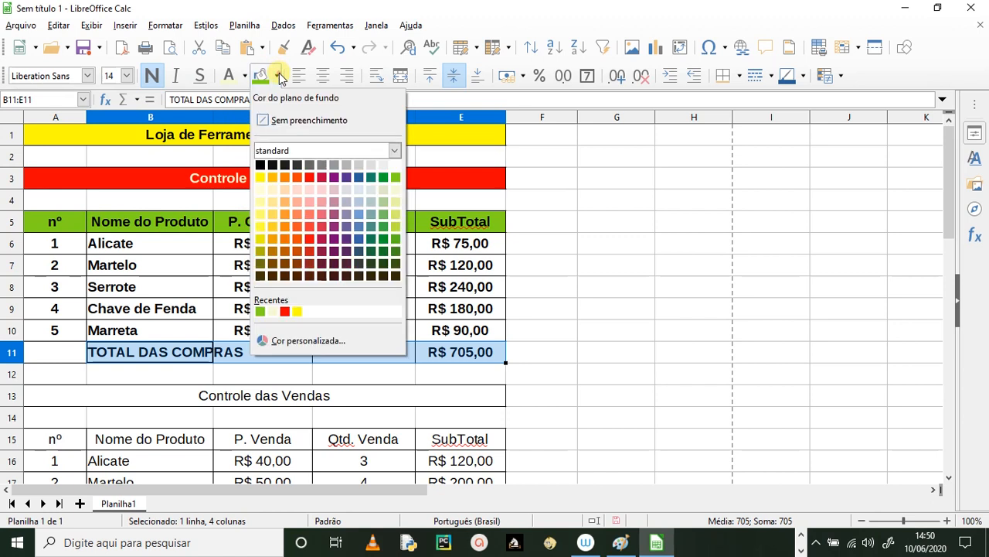
click(337, 177)
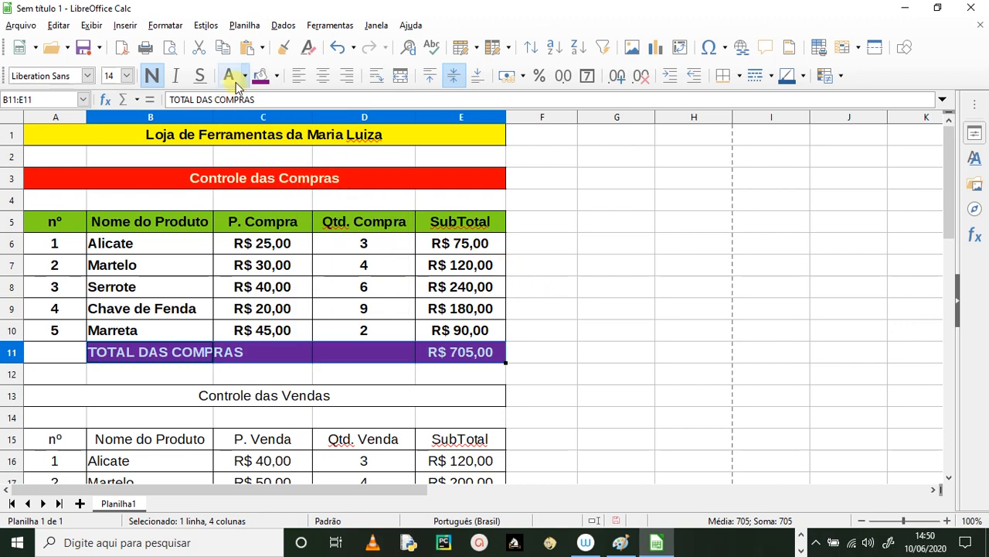
click(511, 287)
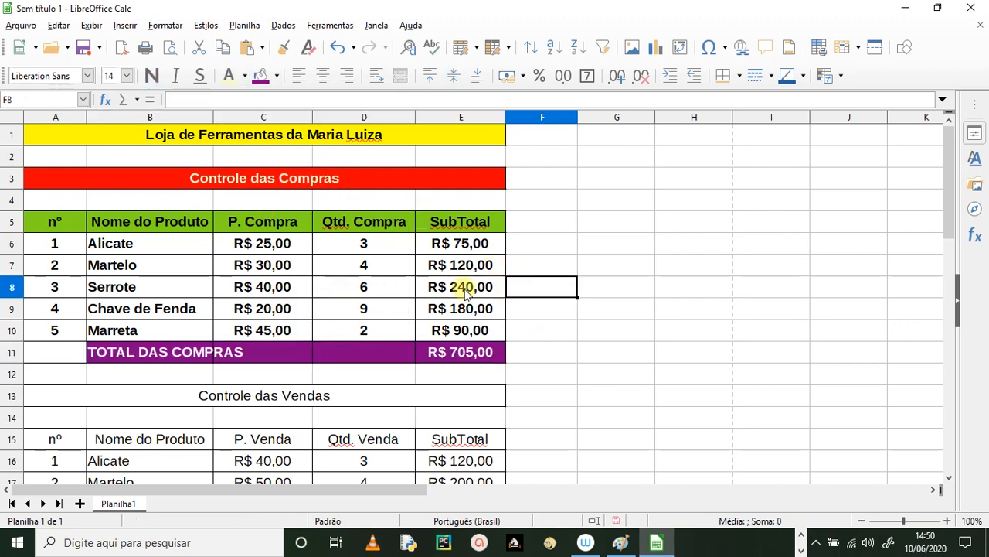
Format the "Controle das Vendas" heading in A13 with a red background and bold light lime green (Verde limão claro 4) text.
scroll(663, 311, down, 2)
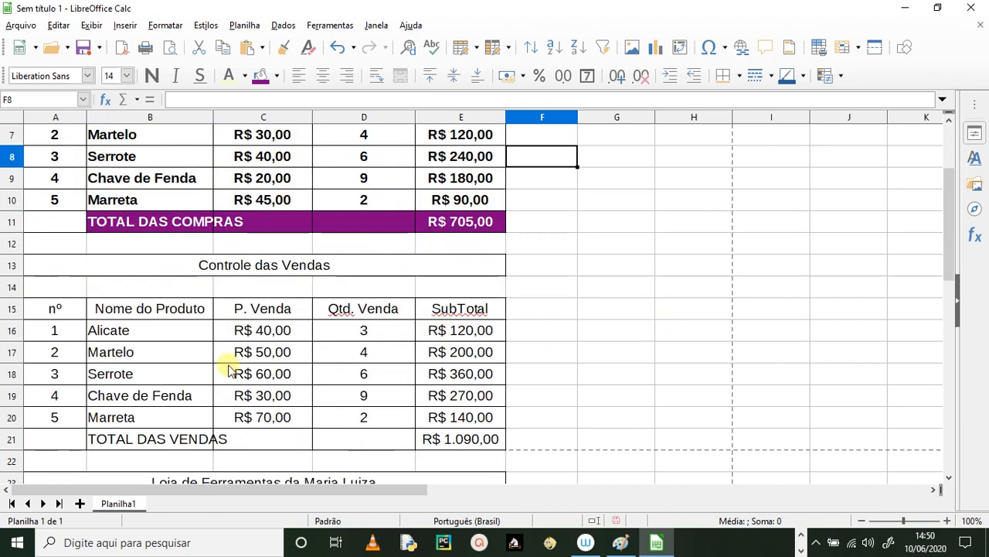
drag(83, 308, 463, 311)
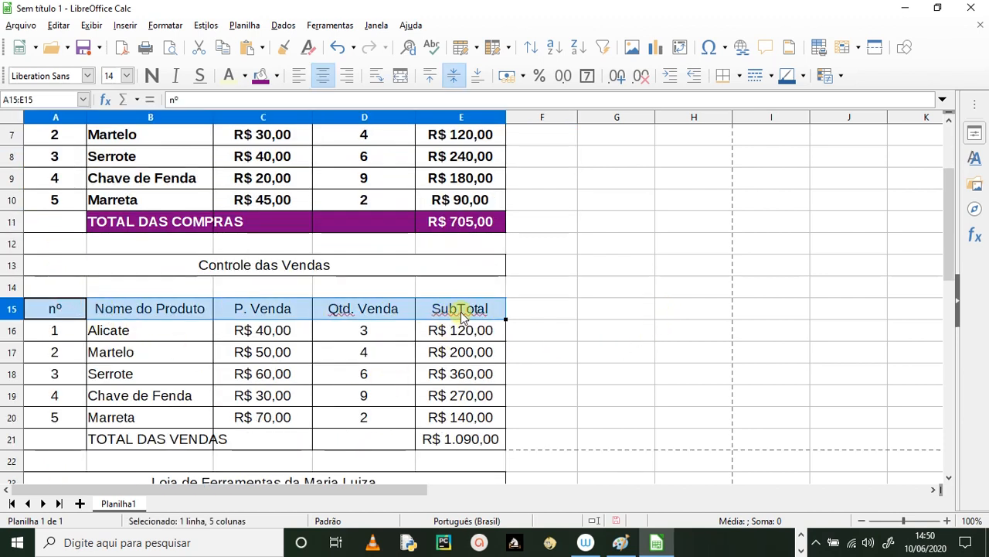
scroll(307, 338, up, 1)
scroll(307, 338, up, 1)
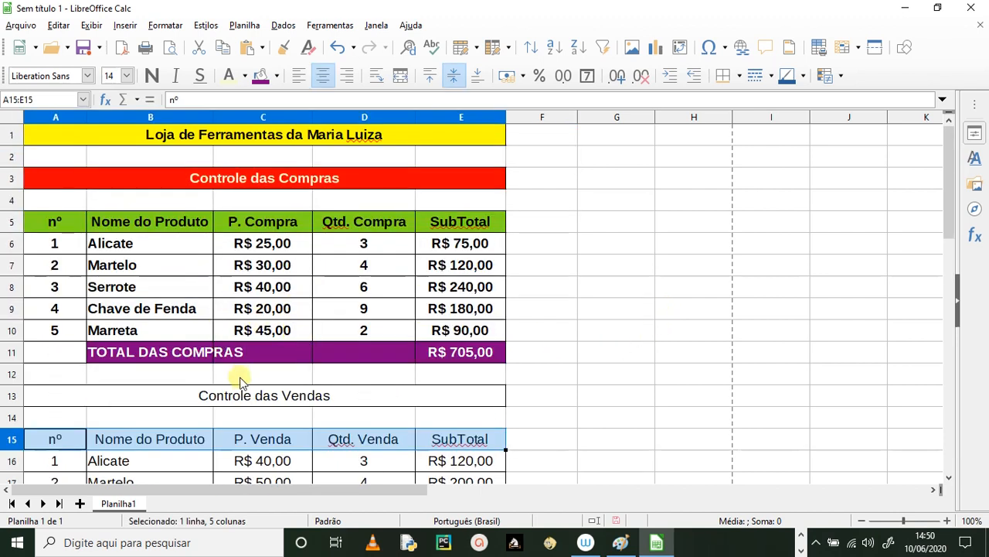
click(254, 396)
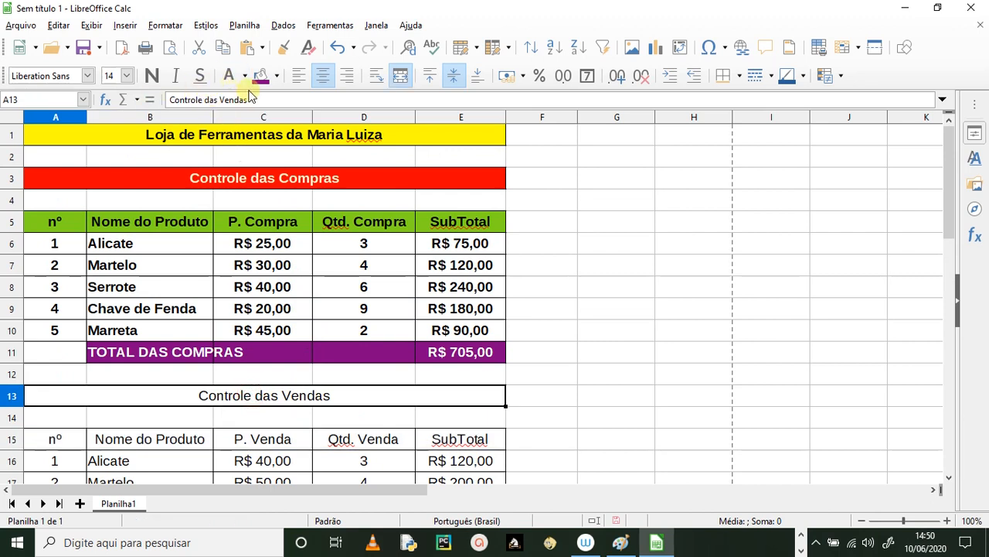
click(276, 76)
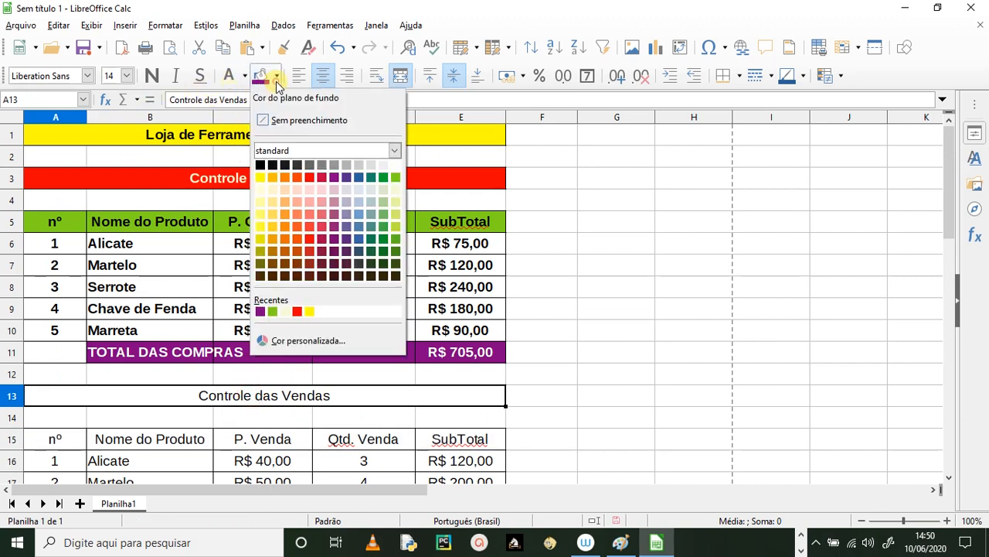
click(308, 178)
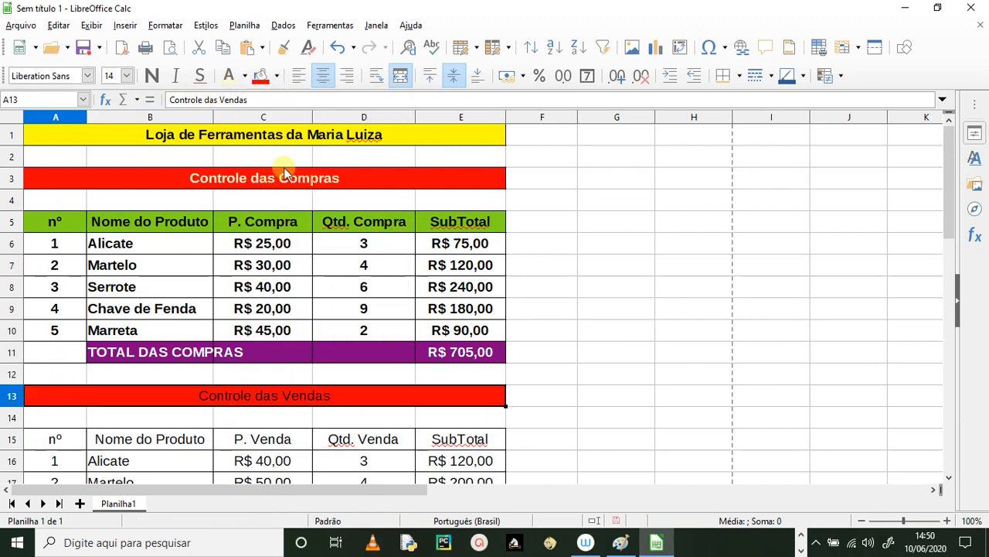
click(225, 75)
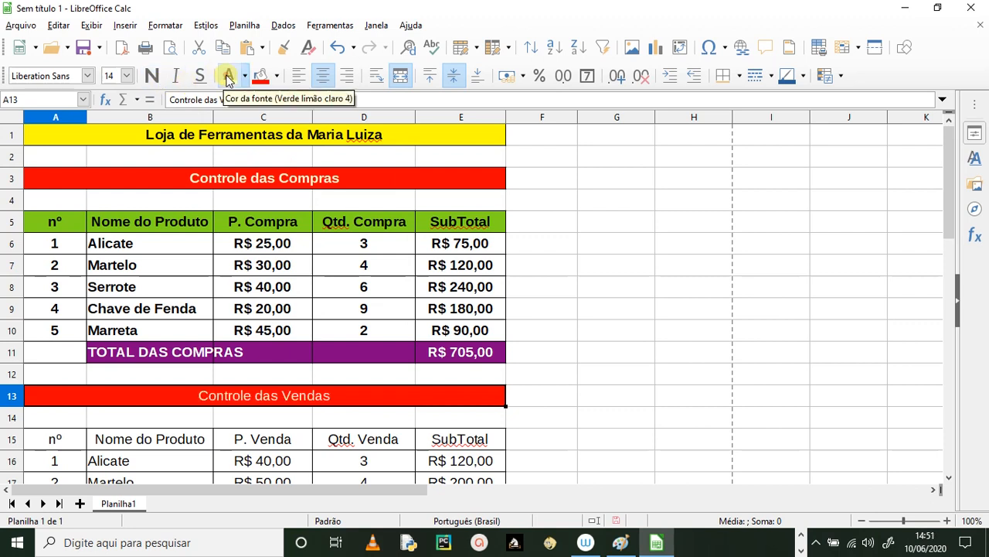
click(151, 75)
Make all text in the sales table A15:E21 bold.
scroll(347, 395, down, 3)
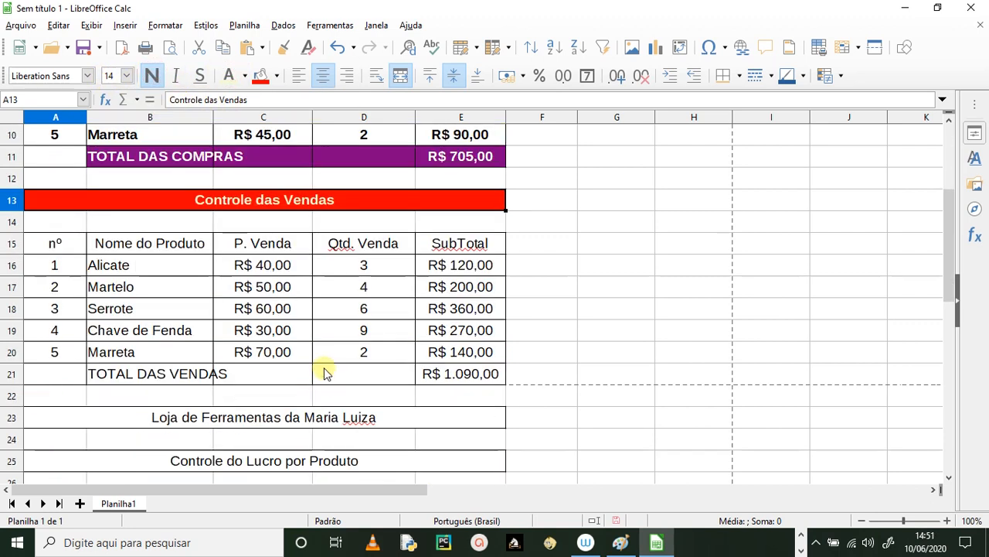
drag(58, 238, 421, 376)
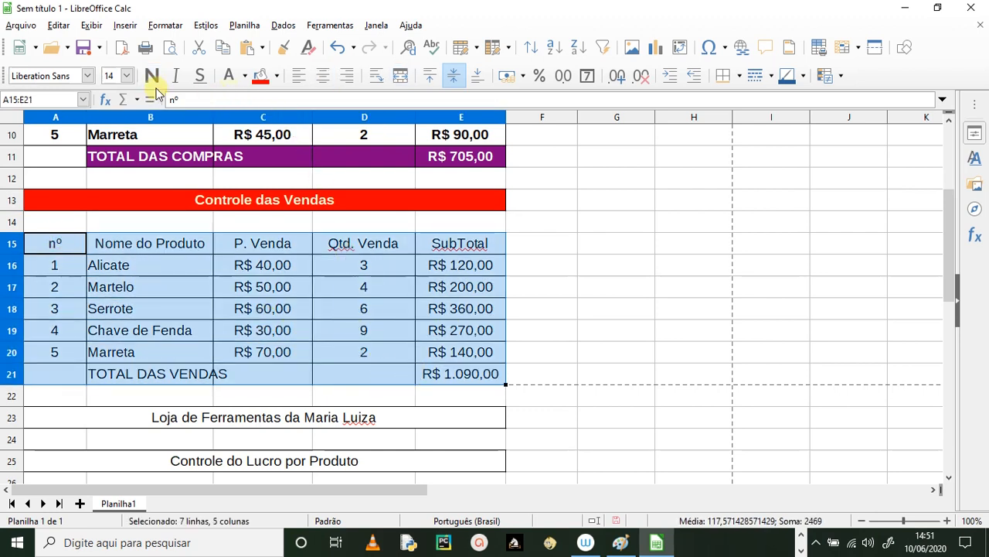
click(152, 77)
click(329, 311)
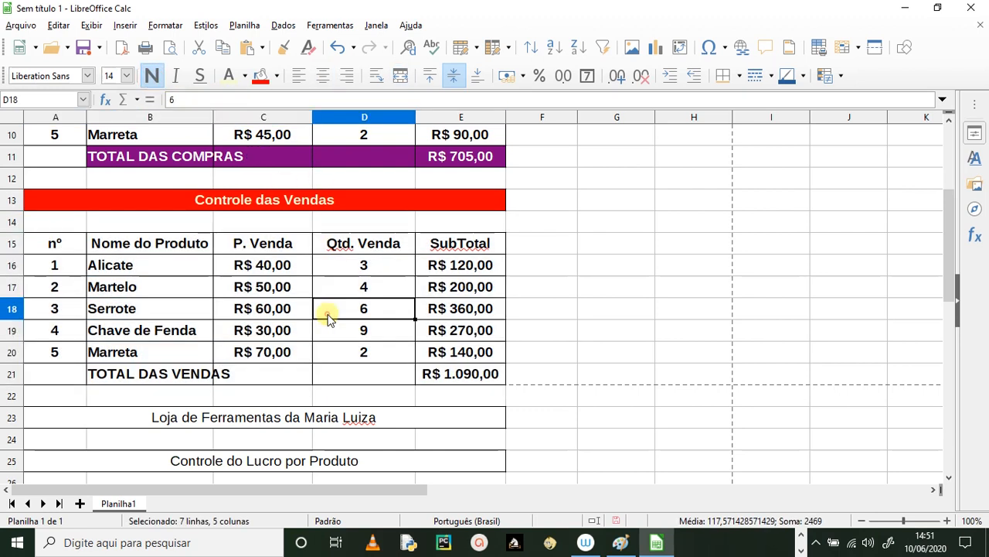
Fill the sales table's header row A15:E15 with the same lime green background as the purchase table's header.
scroll(362, 350, up, 3)
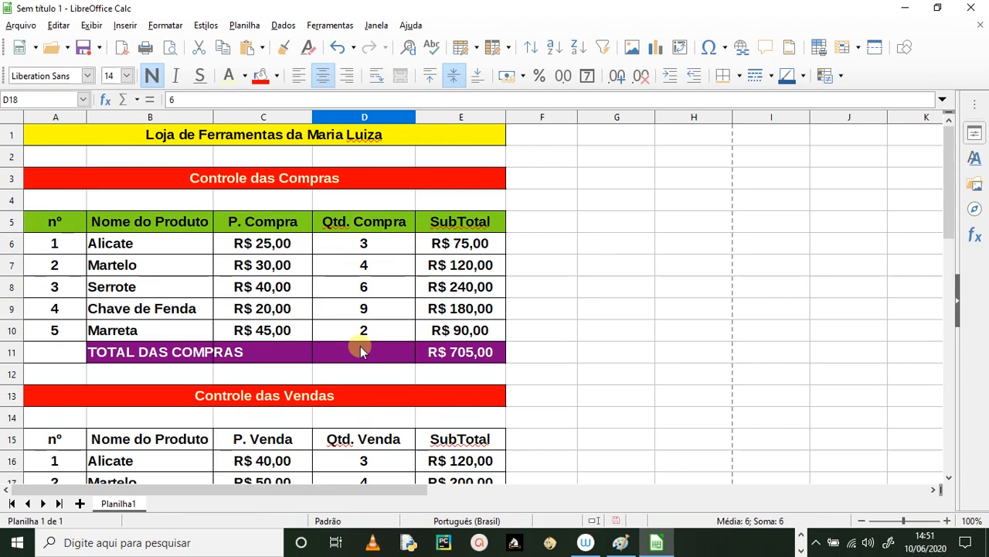
scroll(360, 350, down, 1)
drag(66, 389, 435, 376)
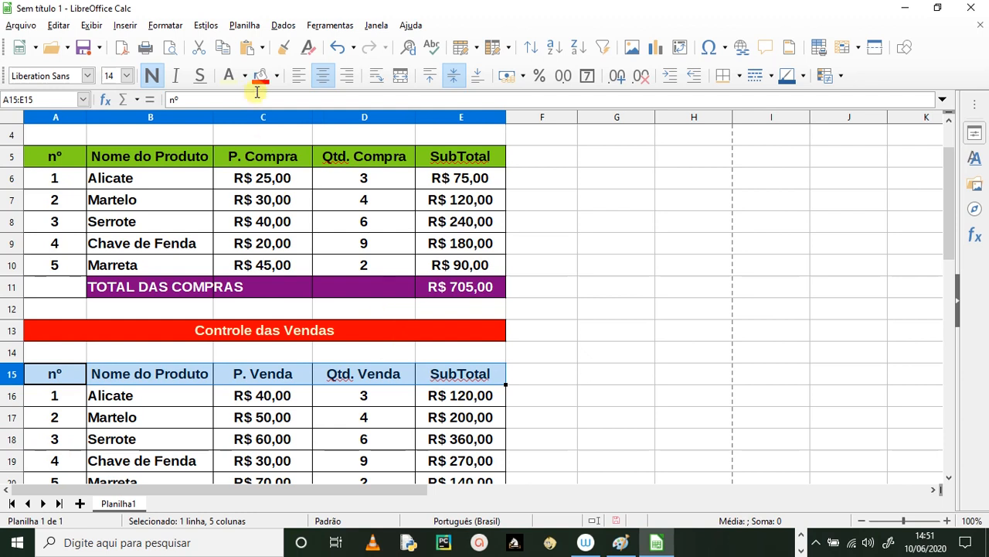
click(276, 76)
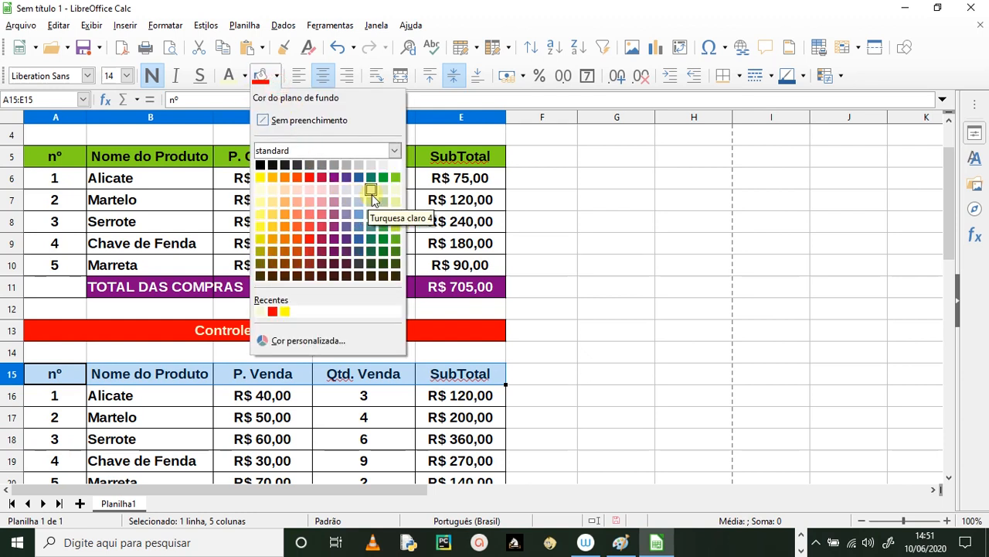
click(395, 177)
click(542, 375)
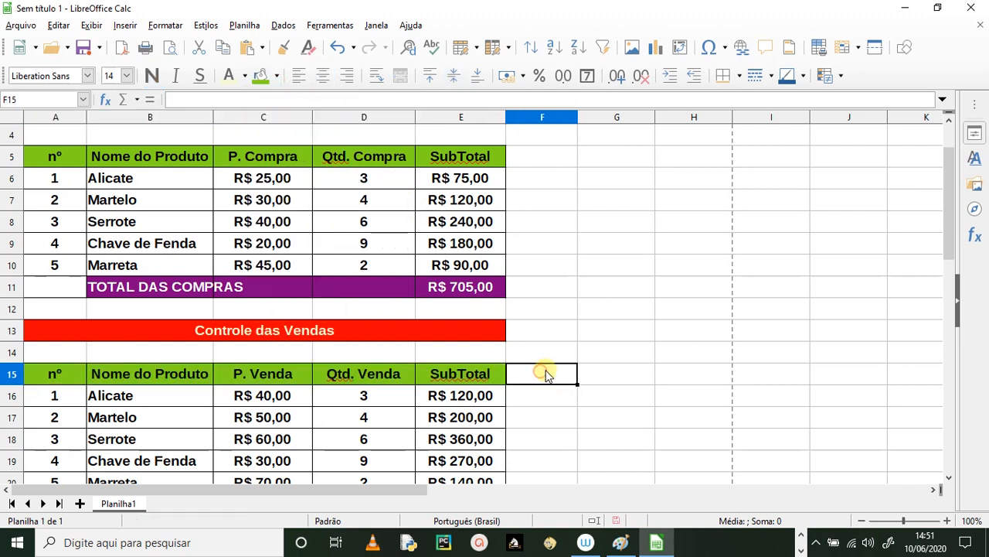
Fill the "TOTAL DAS VENDAS" row, cells B21:E21, with the same purple background as the purchase total row.
scroll(286, 241, down, 2)
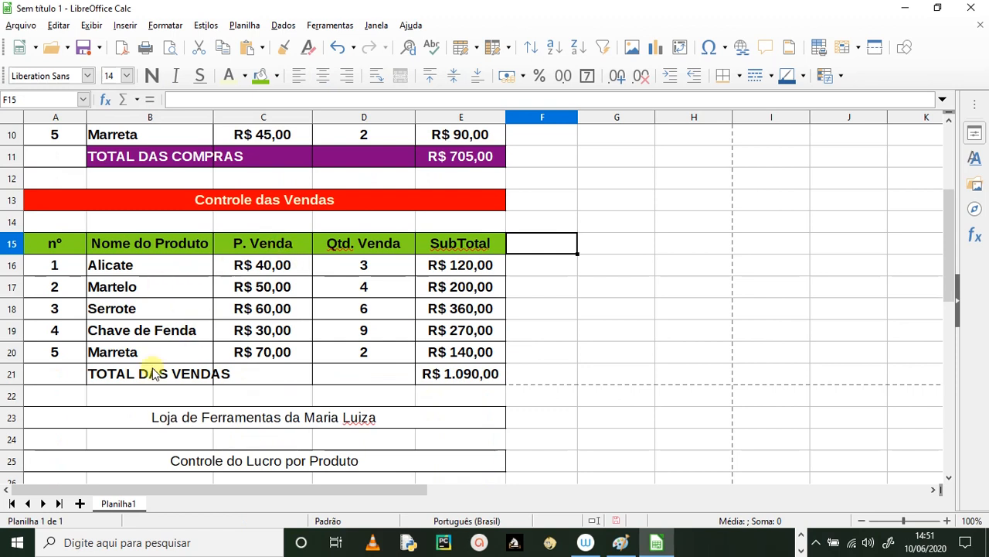
drag(155, 372, 437, 379)
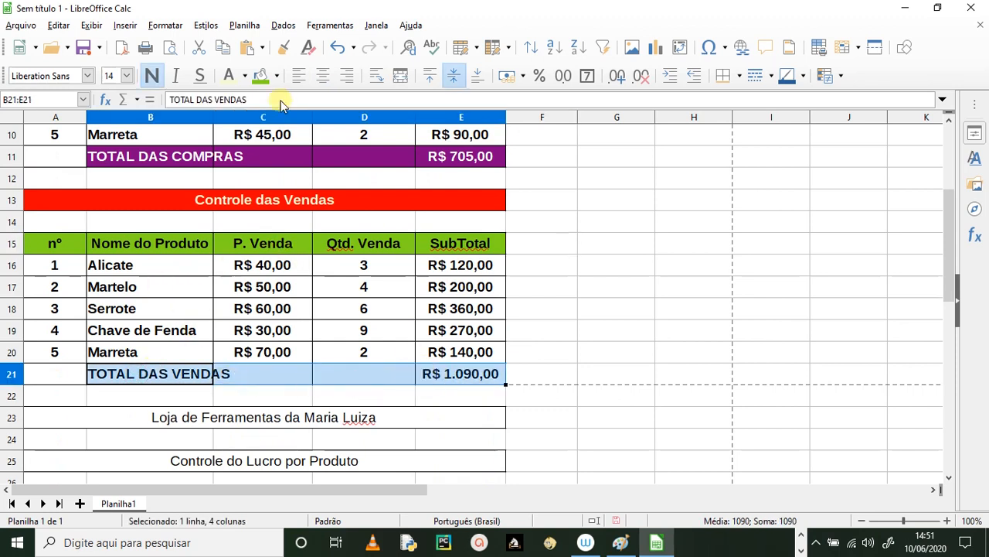
click(278, 76)
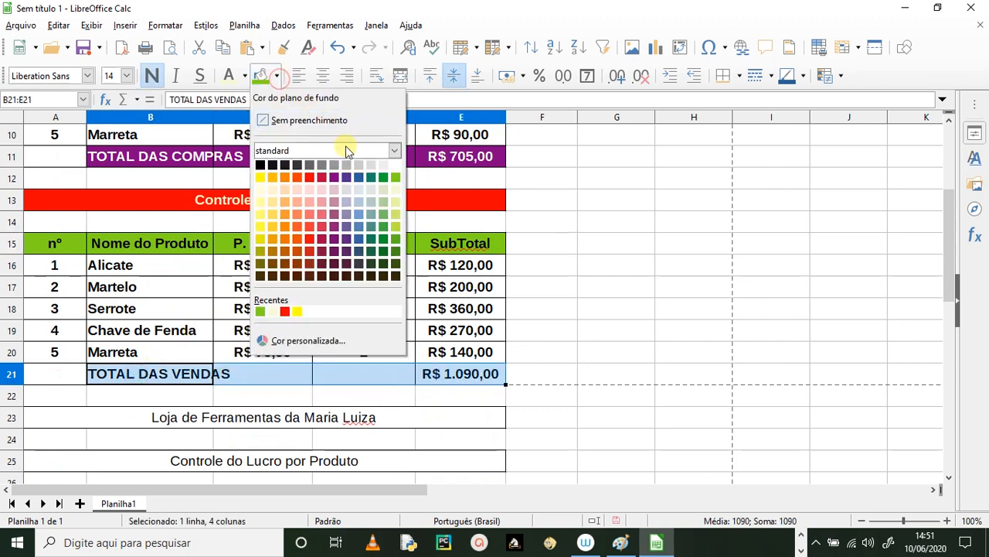
click(335, 178)
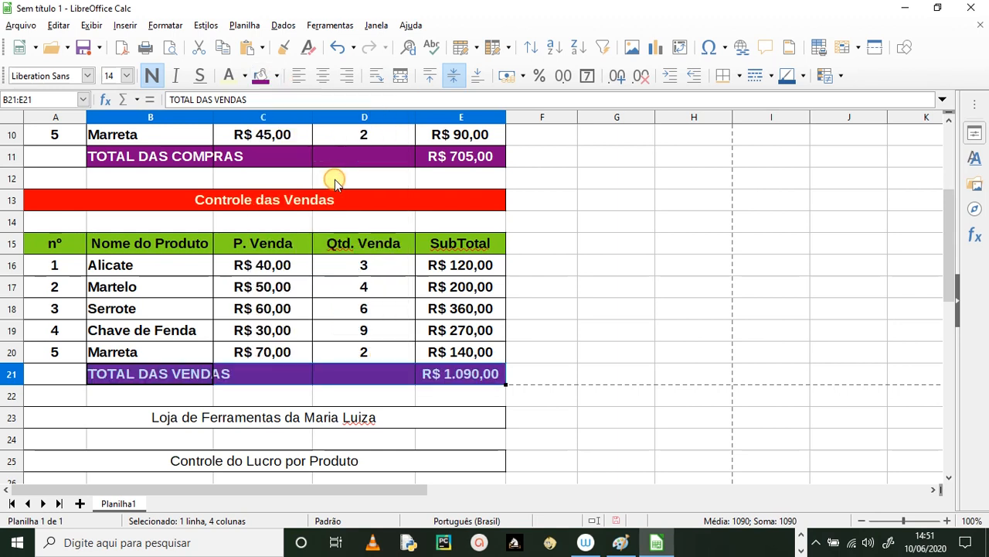
Check the sheet in print preview and review the page style's horizontal and vertical table alignment.
click(546, 378)
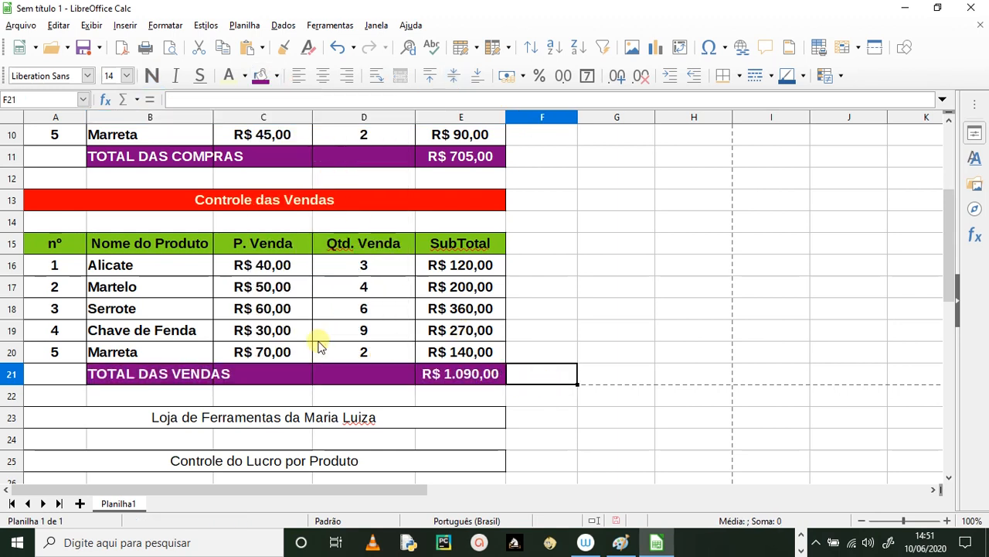
scroll(31, 382, down, 2)
scroll(237, 336, up, 5)
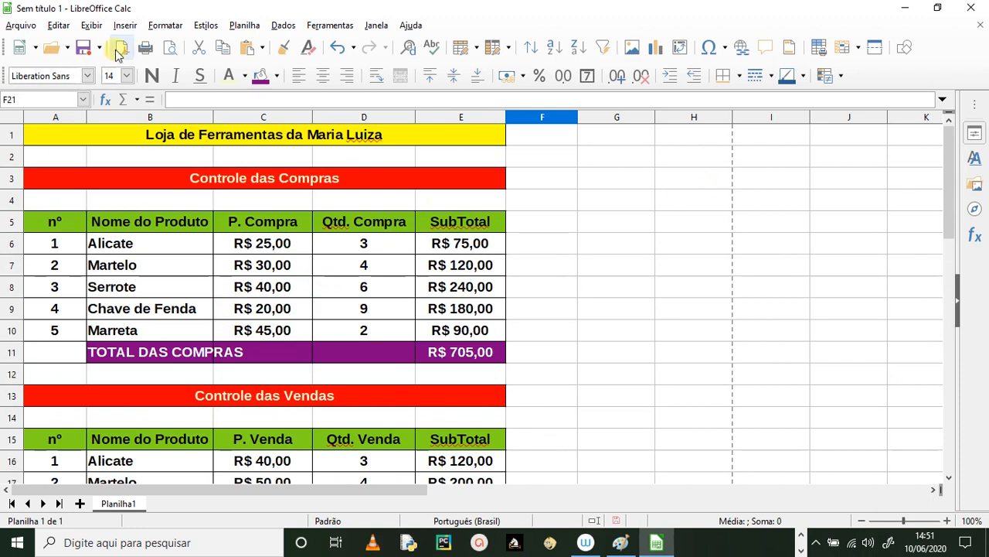
click(169, 48)
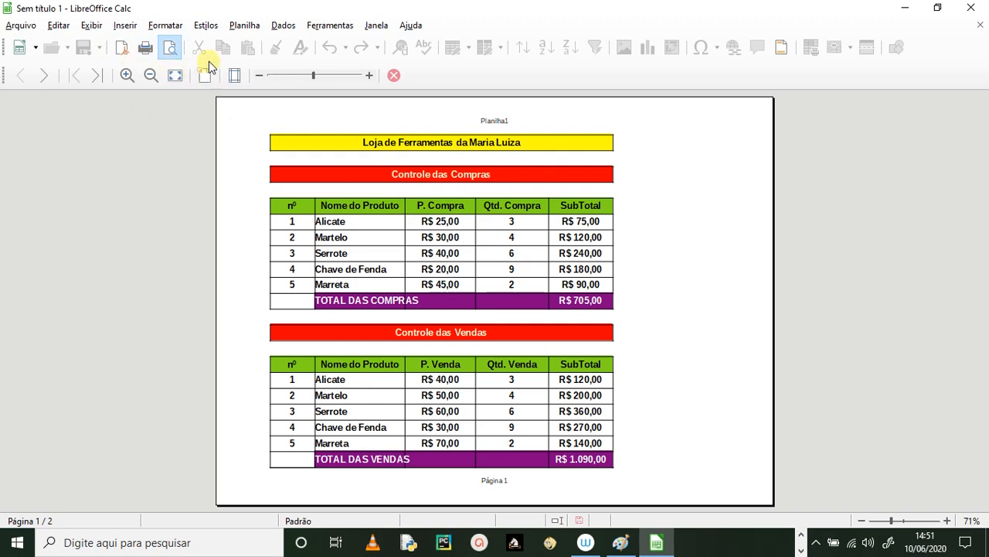
click(394, 75)
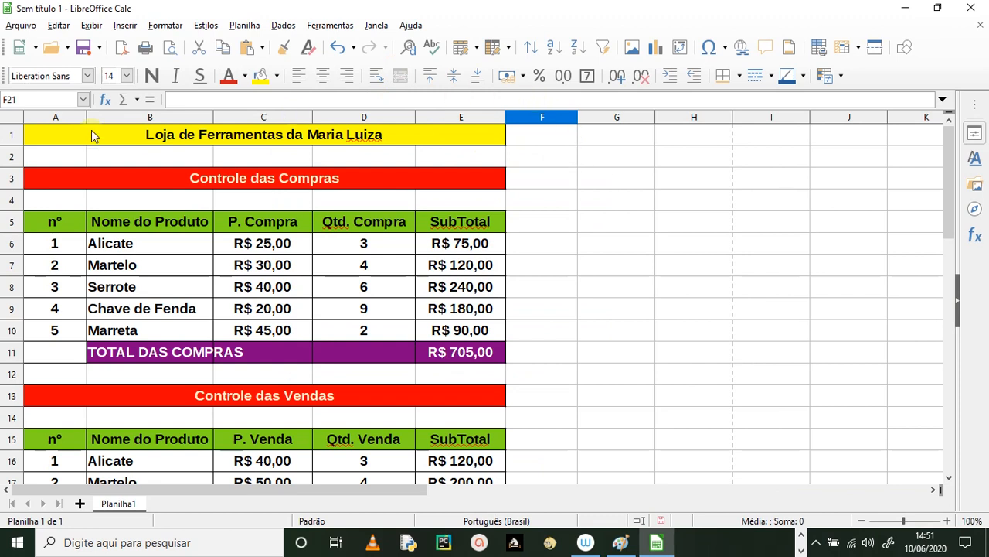
click(178, 26)
click(188, 271)
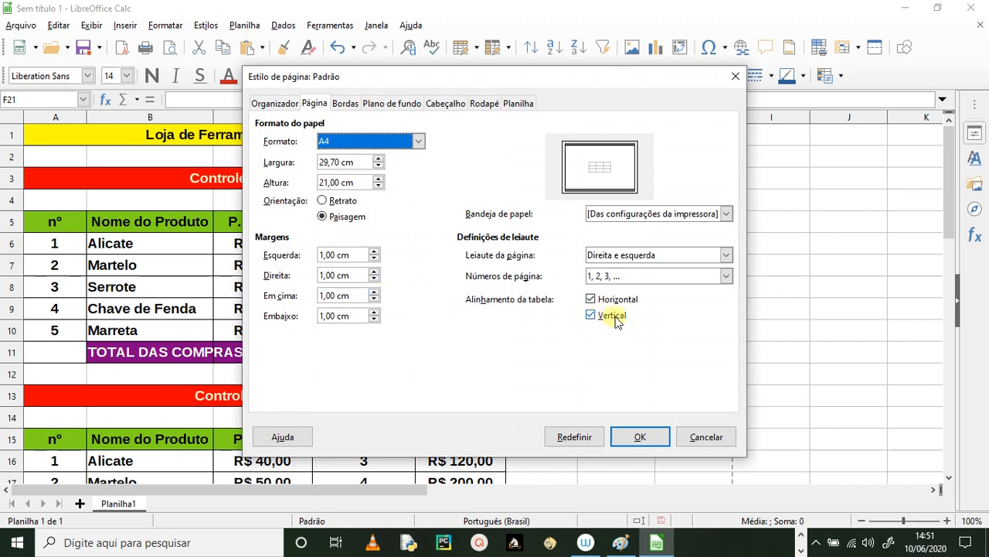
click(640, 437)
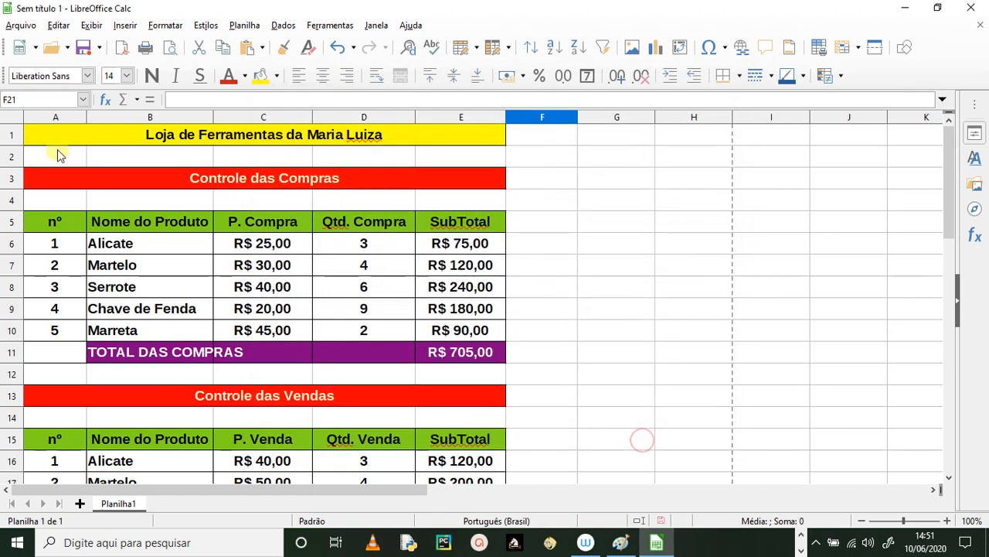
Insert two blank columns before column A and check the page in print preview.
click(46, 116)
right_click(45, 116)
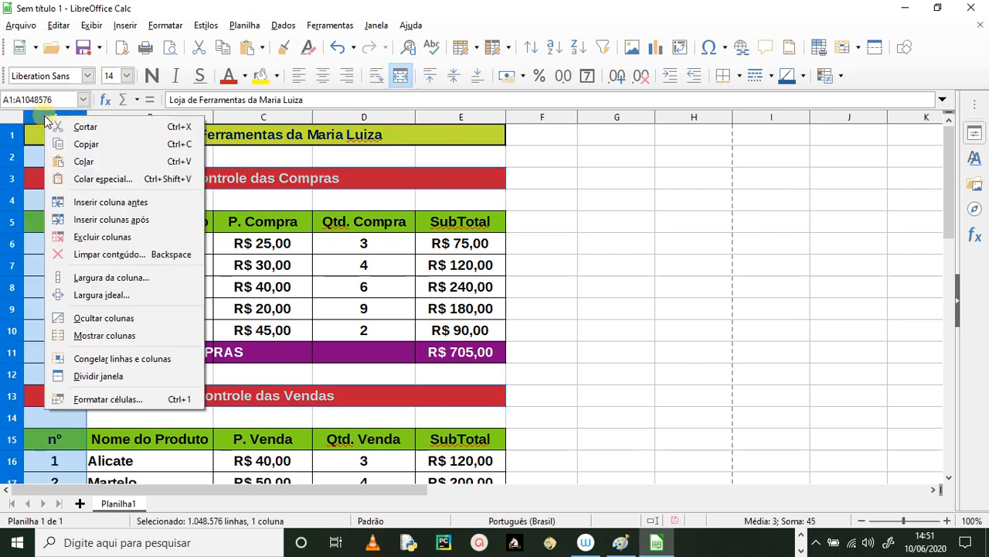
click(94, 202)
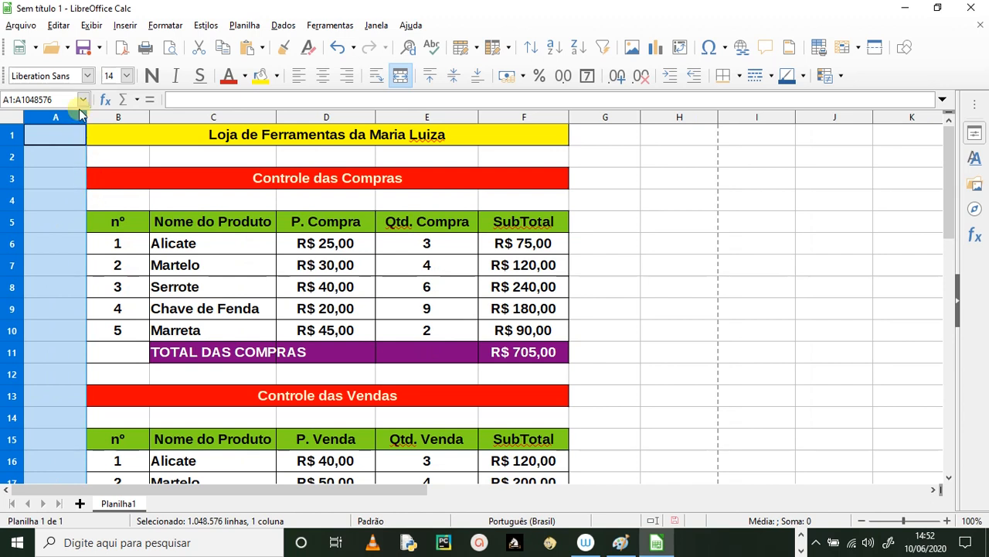
right_click(60, 124)
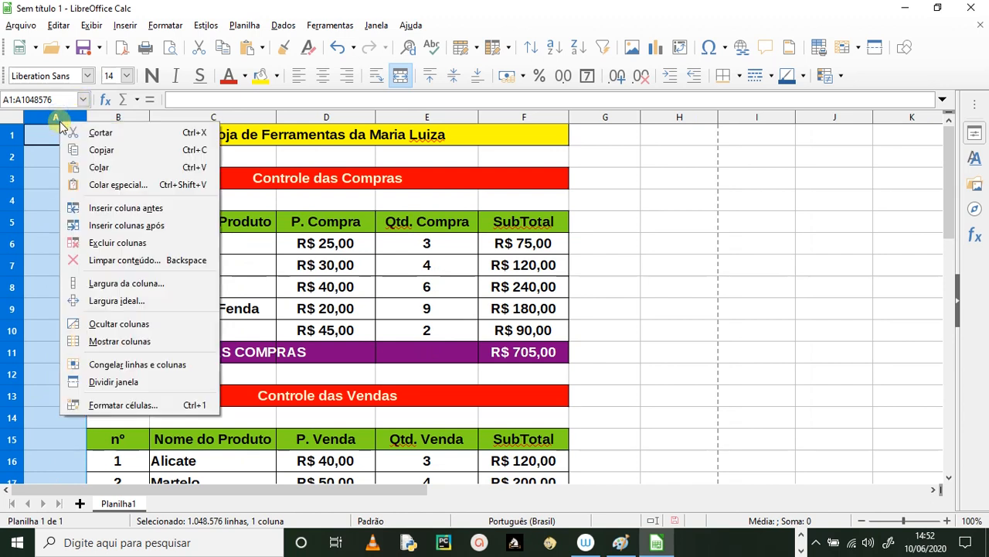
click(86, 206)
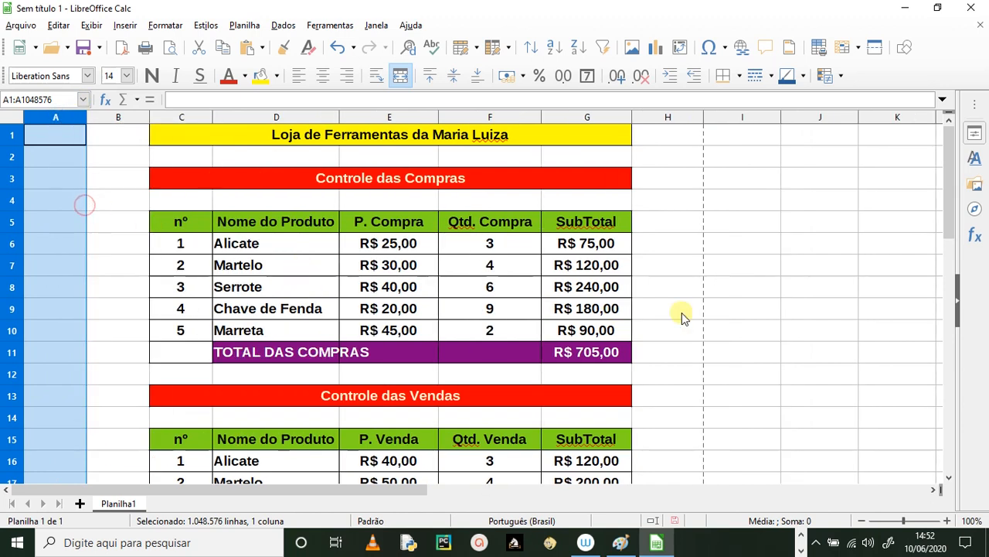
click(753, 310)
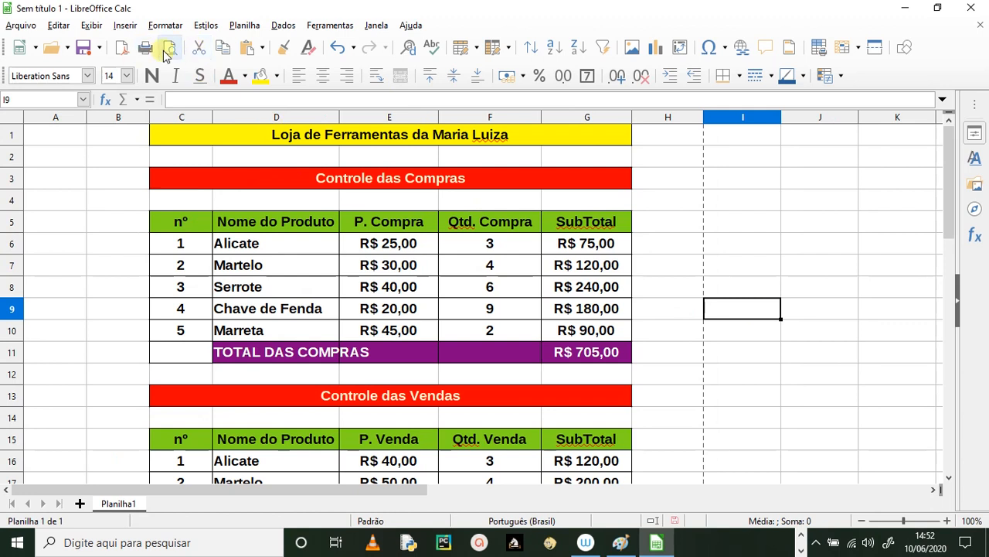
click(164, 51)
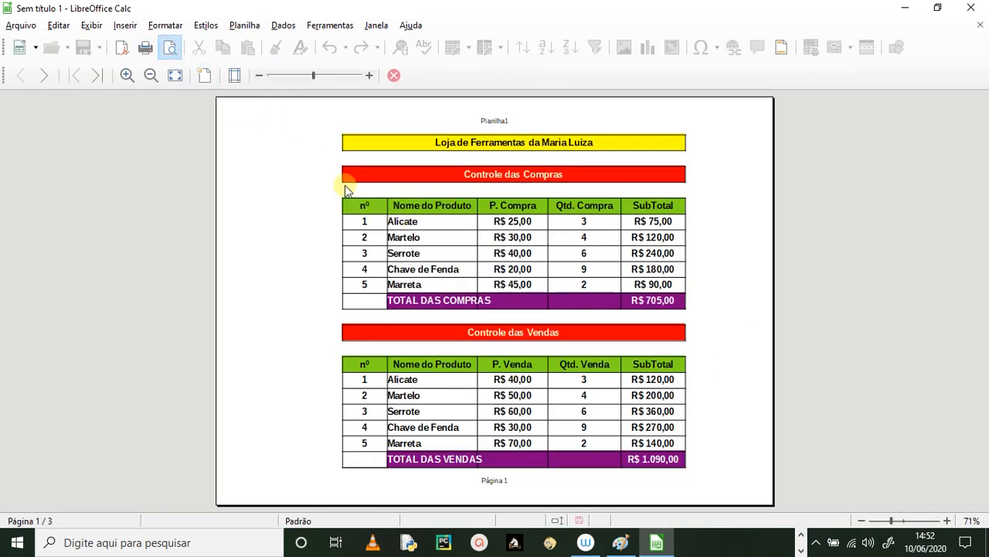
click(396, 75)
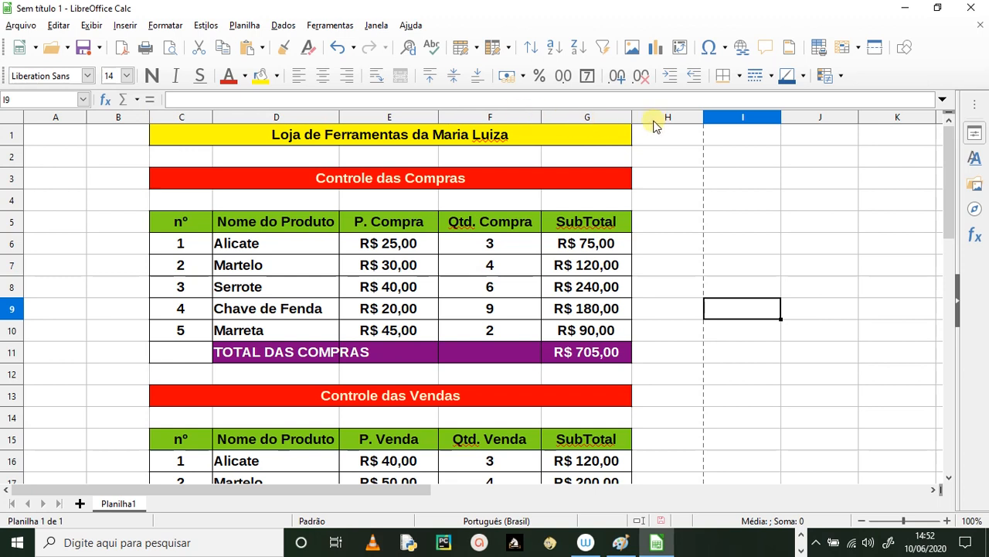
Widen columns D to G slightly, narrow column A, and check the page in print preview.
drag(633, 122, 649, 117)
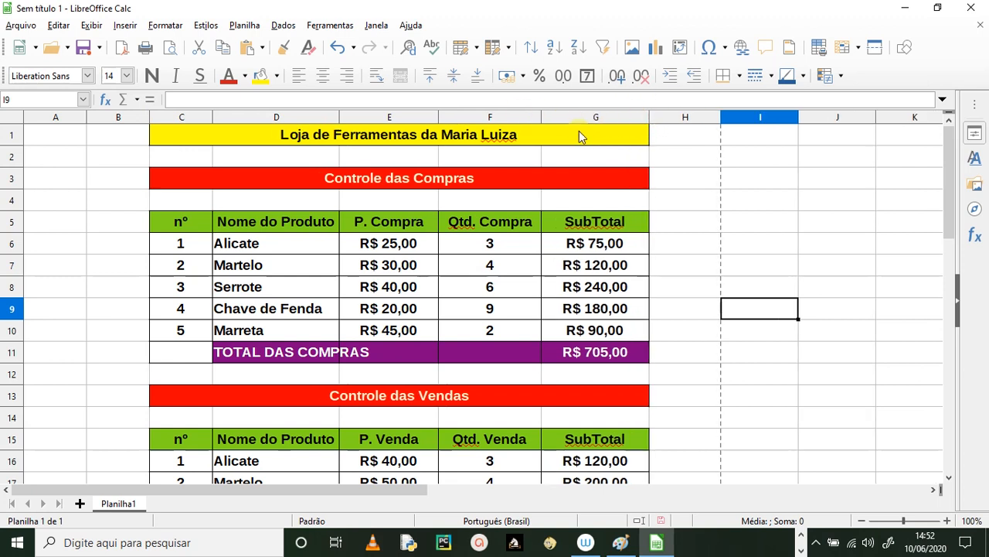
drag(544, 119, 551, 119)
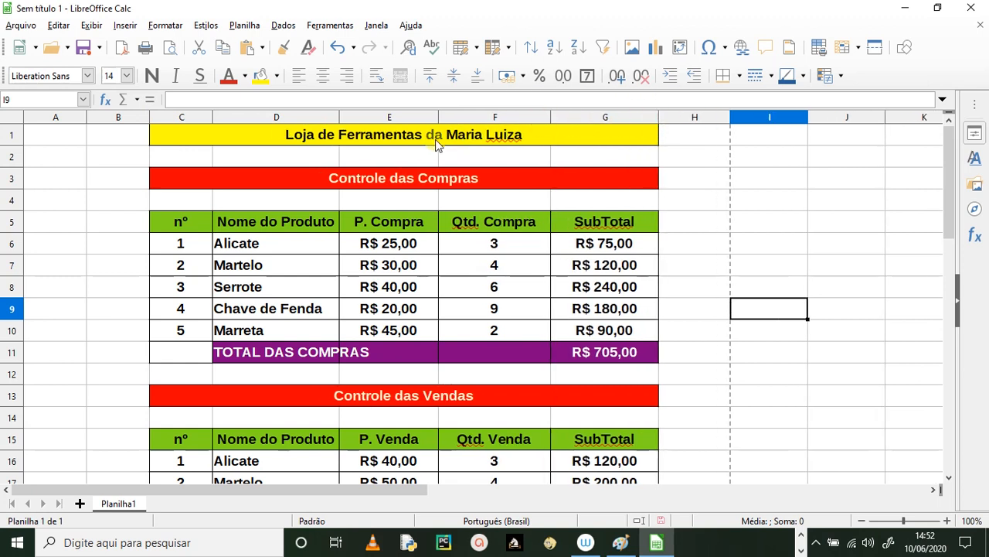
drag(438, 123, 459, 120)
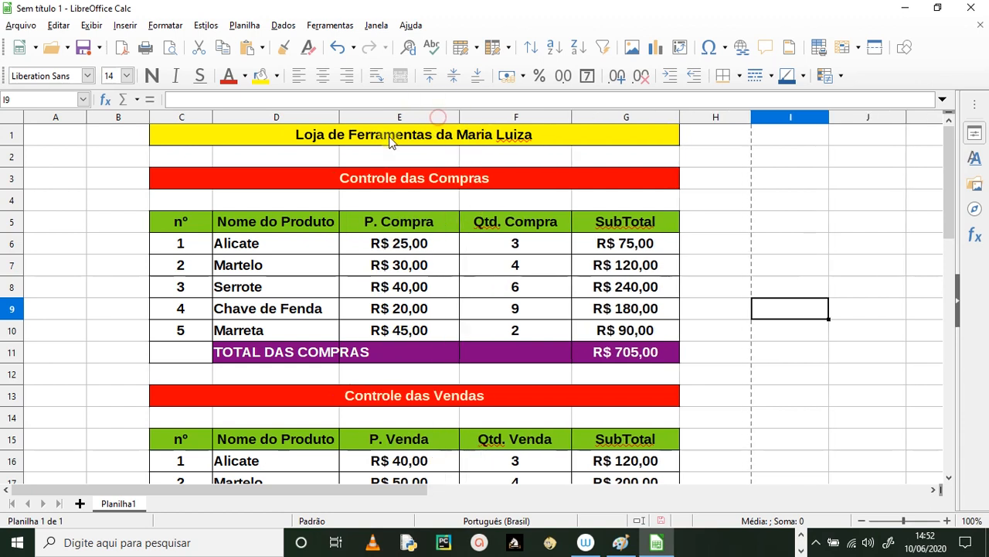
drag(341, 117, 368, 117)
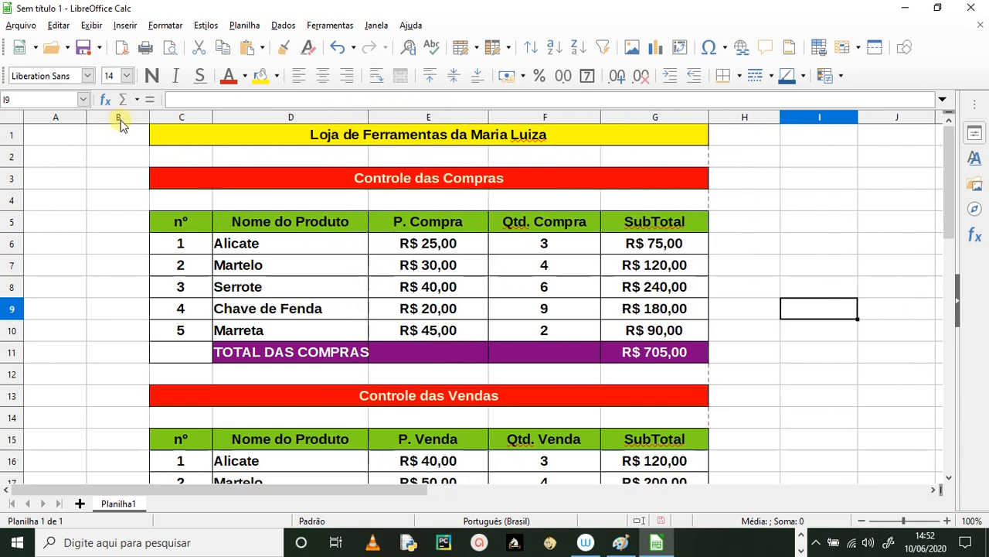
drag(87, 119, 72, 119)
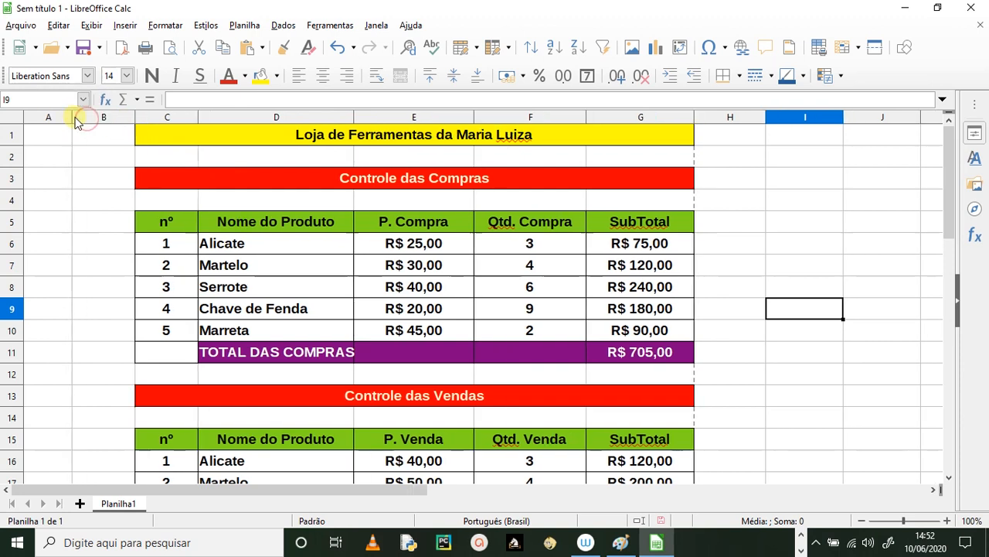
click(850, 219)
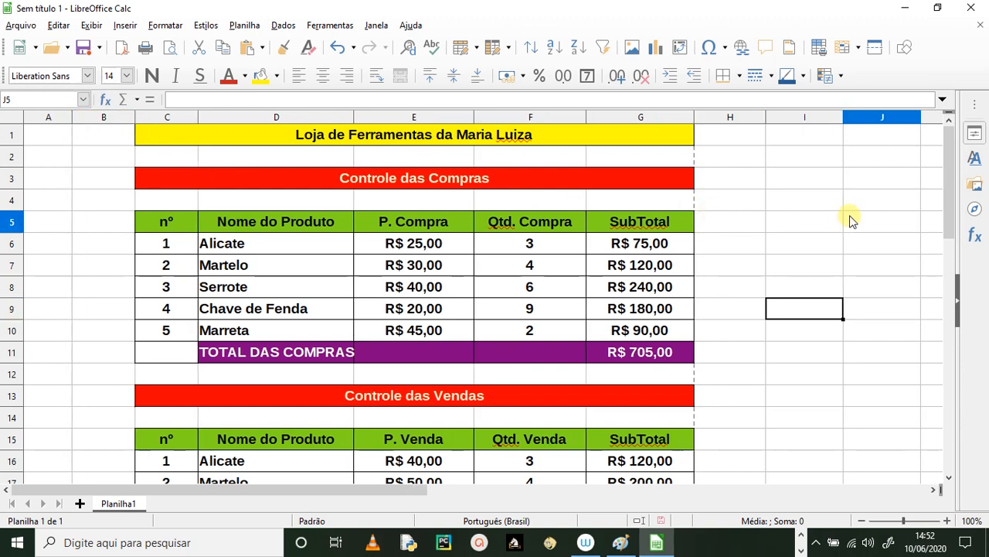
click(170, 47)
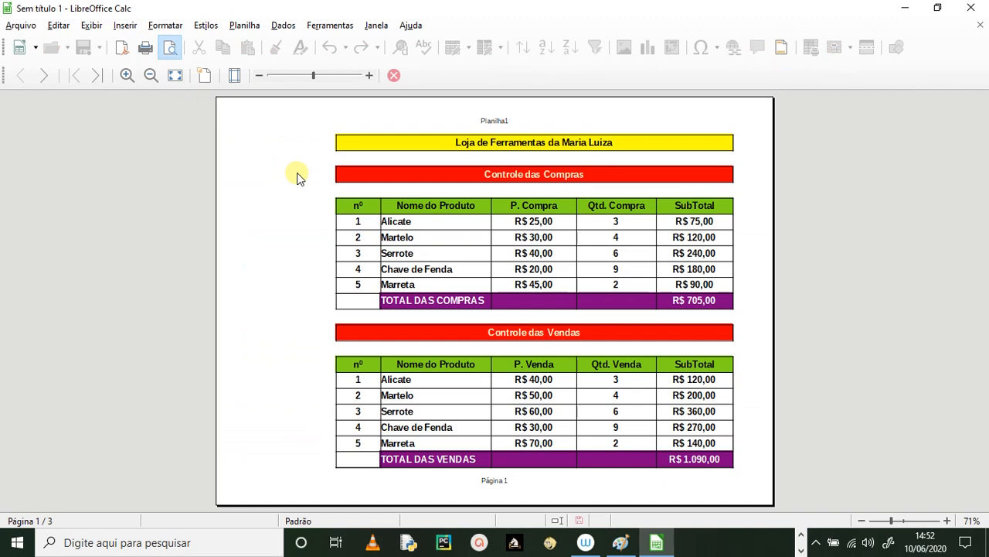
click(394, 76)
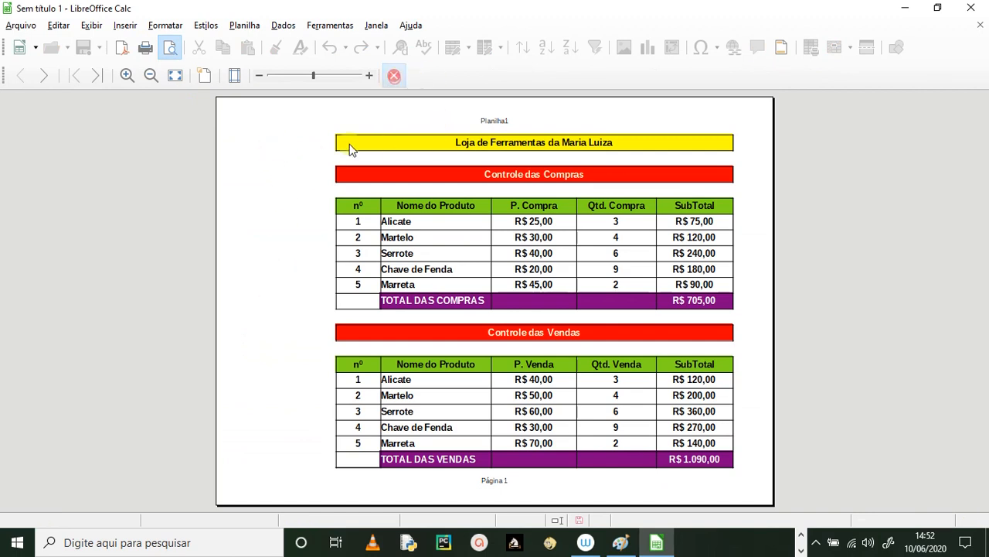
Delete the empty column B and check the page in print preview.
click(83, 120)
right_click(82, 122)
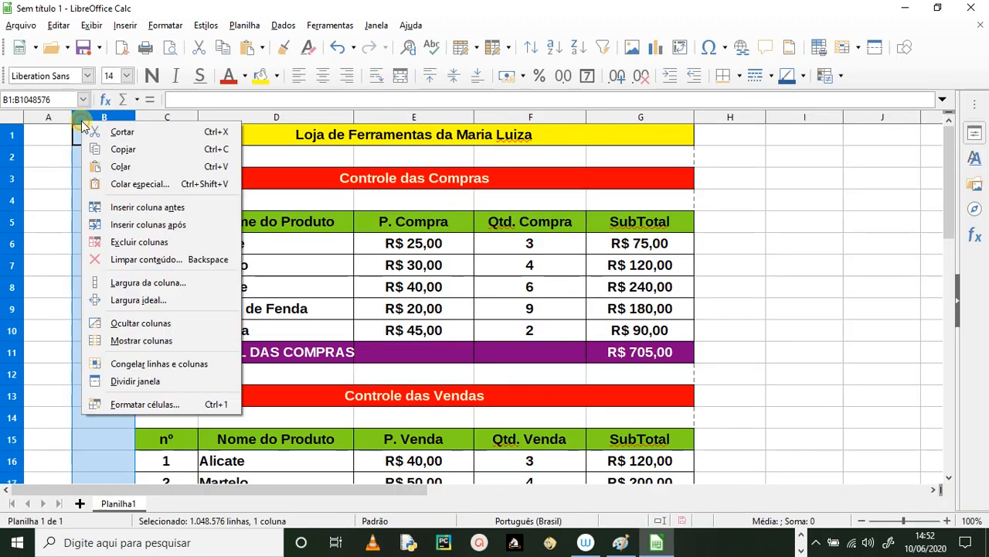
click(129, 245)
click(669, 350)
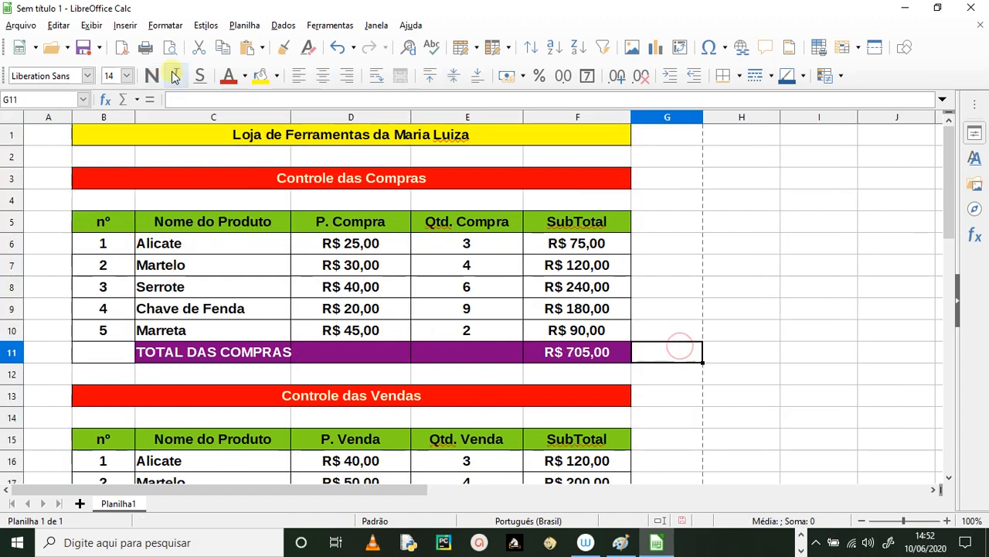
click(169, 46)
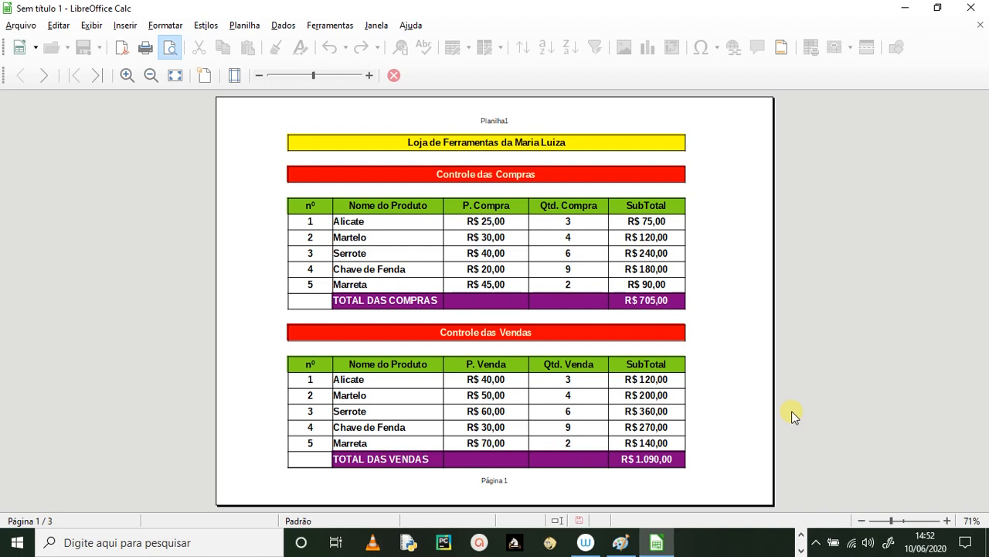
click(394, 75)
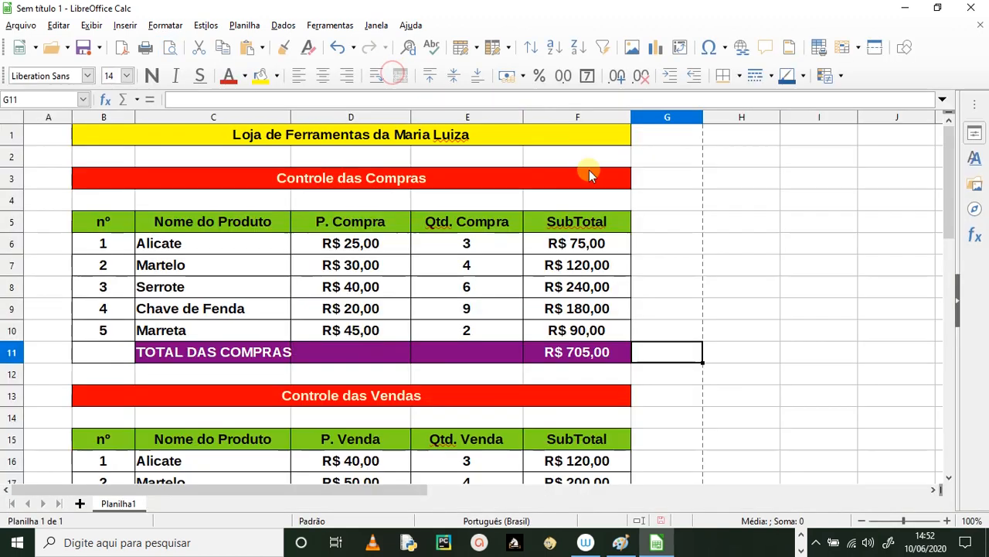
Move the whole profit section, B23:H33, one column over so that it starts at cell A23.
scroll(180, 436, down, 4)
scroll(179, 435, down, 2)
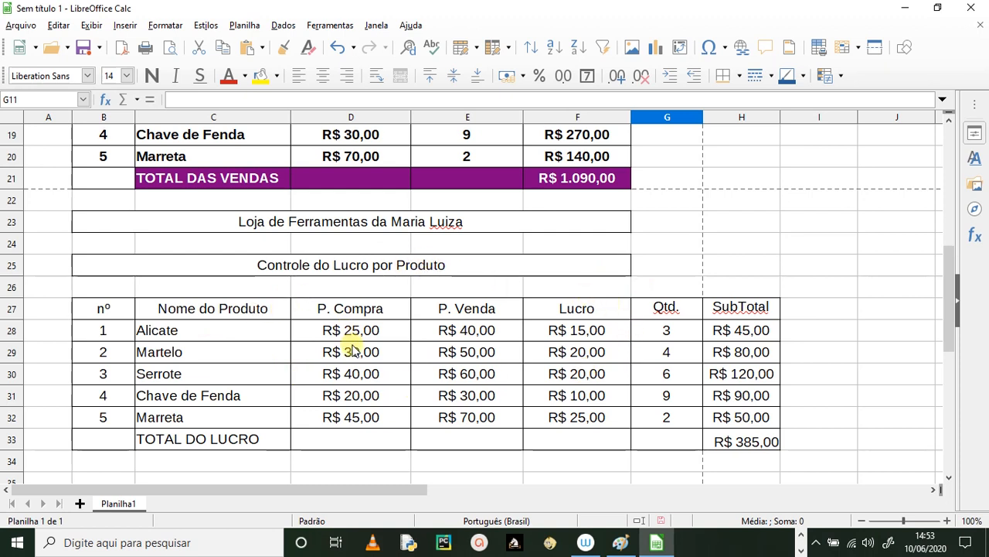
scroll(352, 349, up, 6)
scroll(317, 386, down, 6)
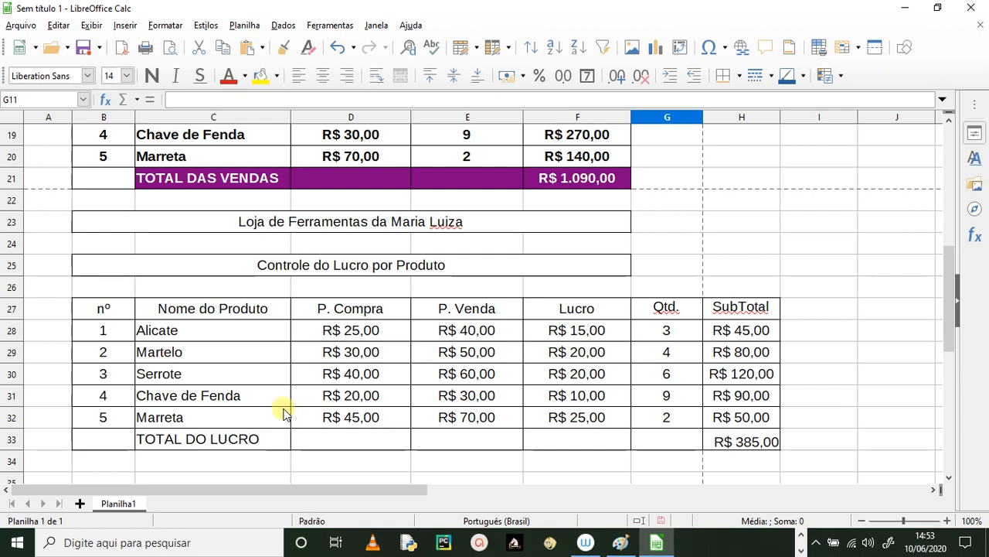
click(99, 310)
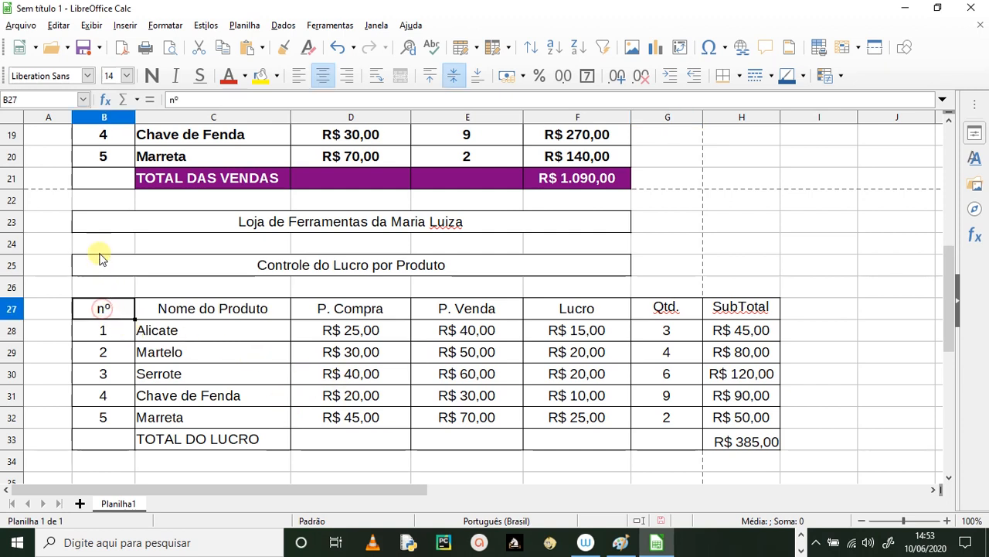
drag(86, 222, 713, 441)
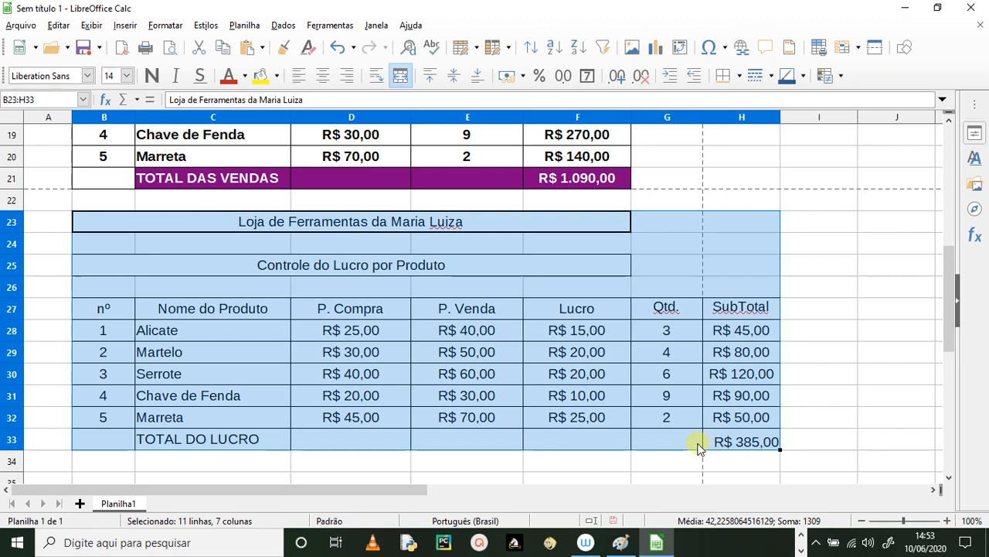
key(ctrl+x)
click(33, 223)
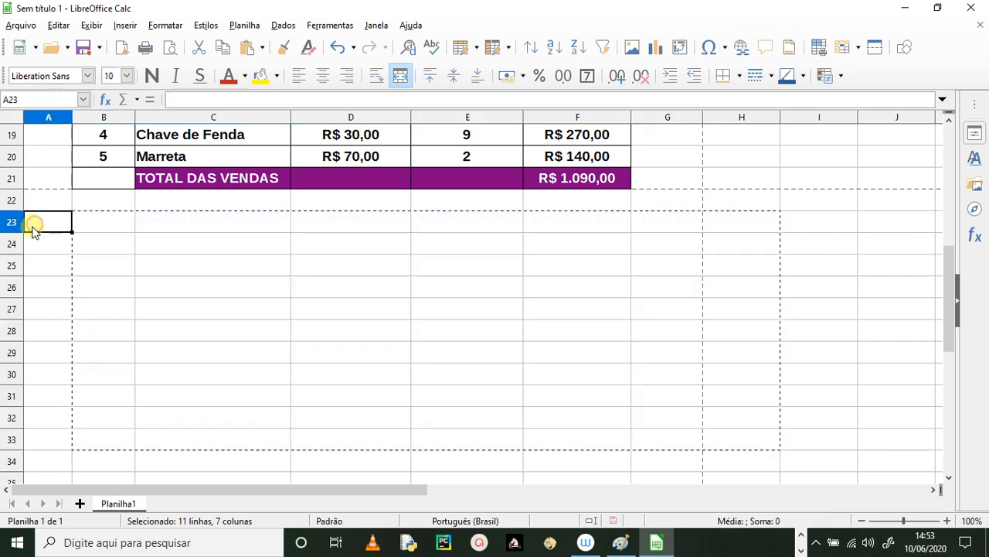
key(ctrl+v)
click(777, 265)
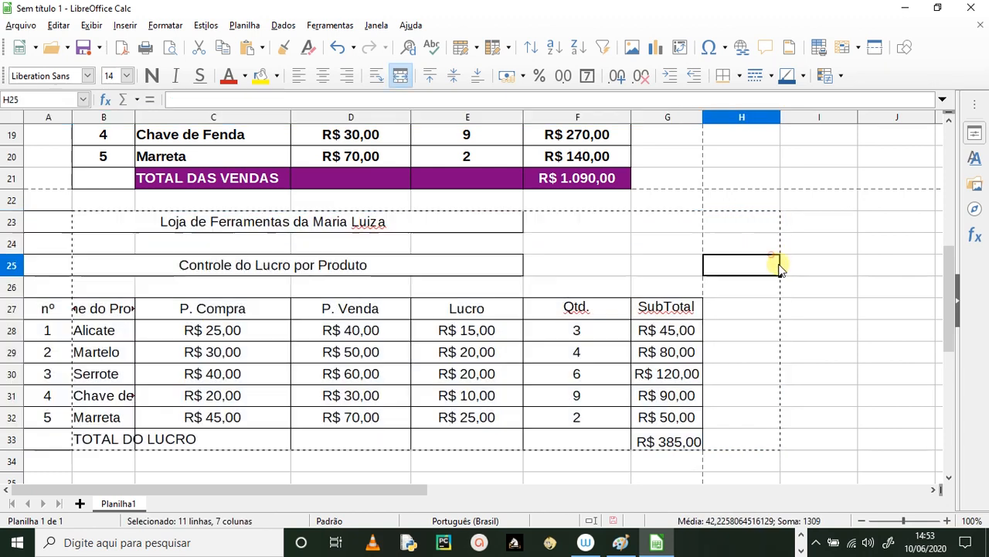
Unmerge the shop title in A23:E23 and the "Controle do Lucro por Produto" heading in A25:E25.
click(92, 229)
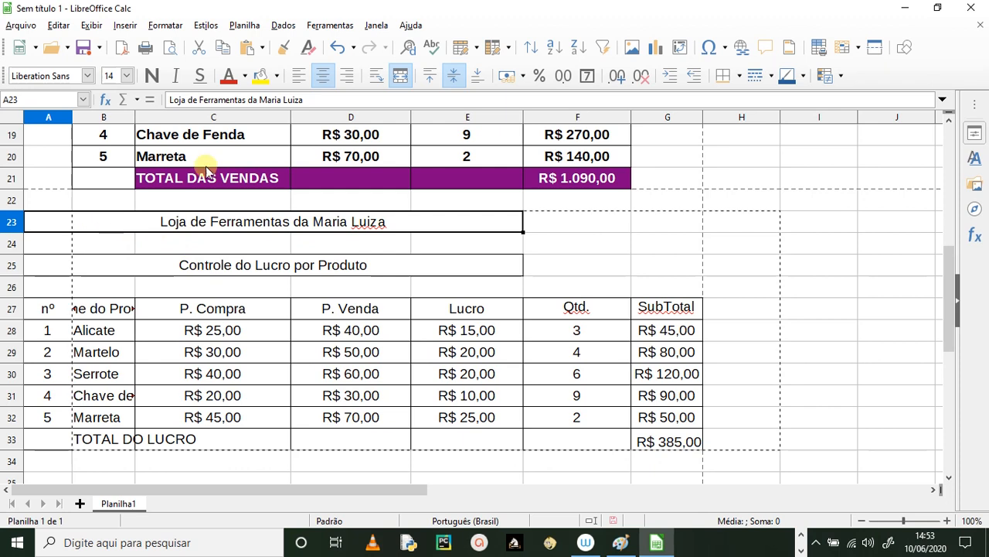
click(400, 75)
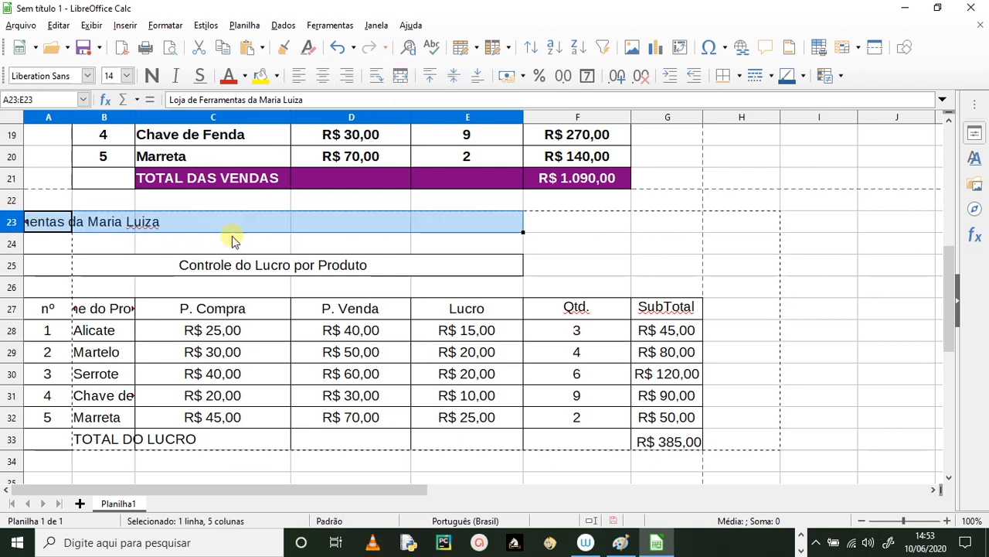
click(155, 267)
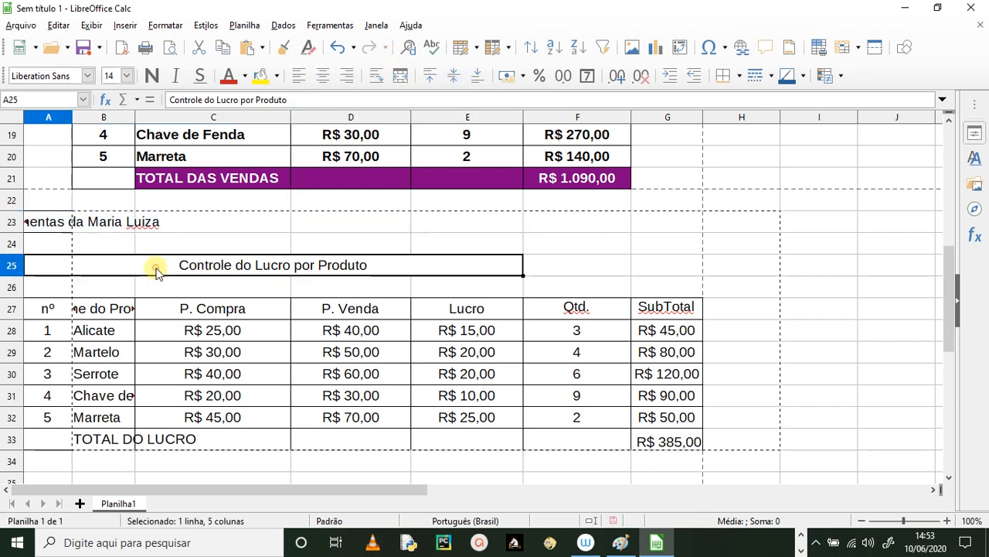
click(402, 76)
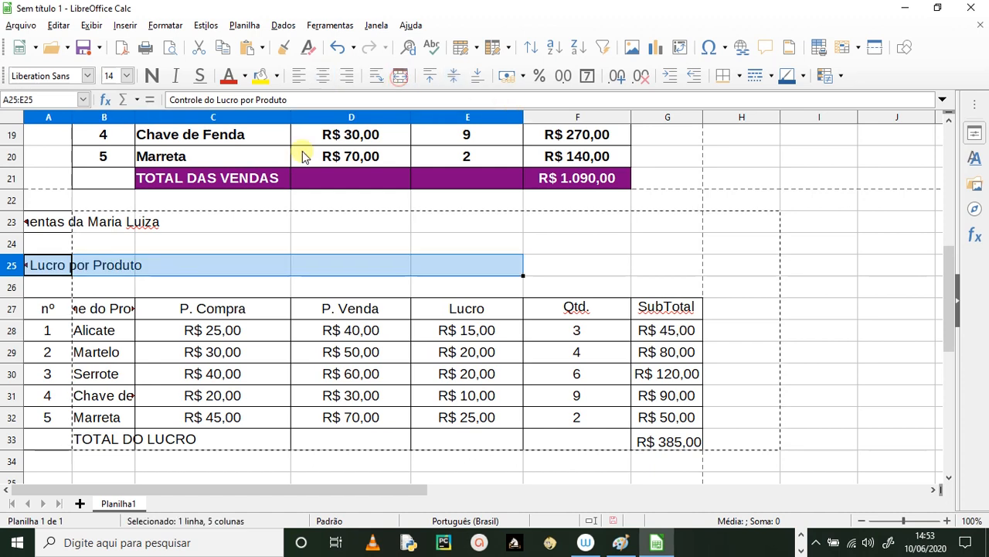
Left-align the shop title in A23 and the "Controle do Lucro por Produto" heading in A25.
click(183, 240)
click(67, 221)
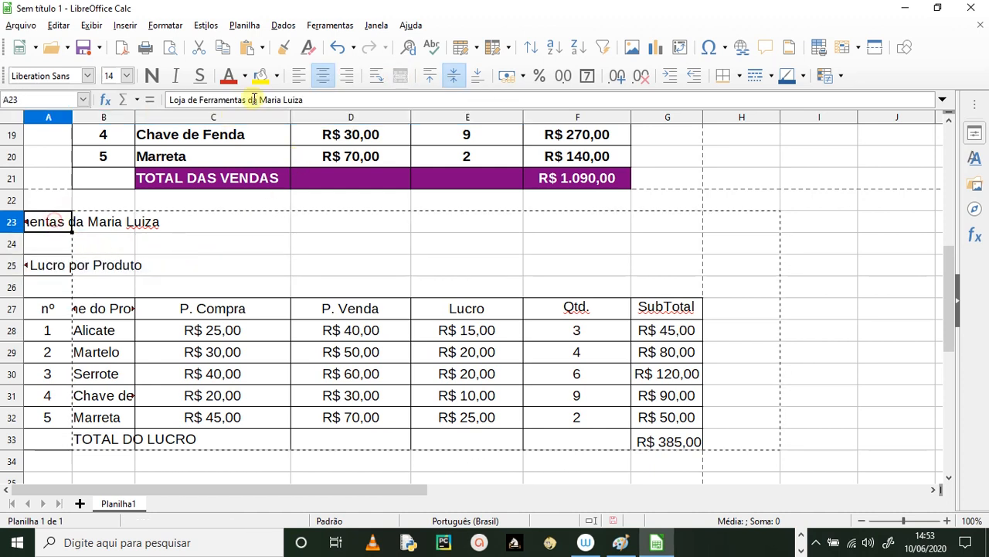
click(298, 75)
click(256, 245)
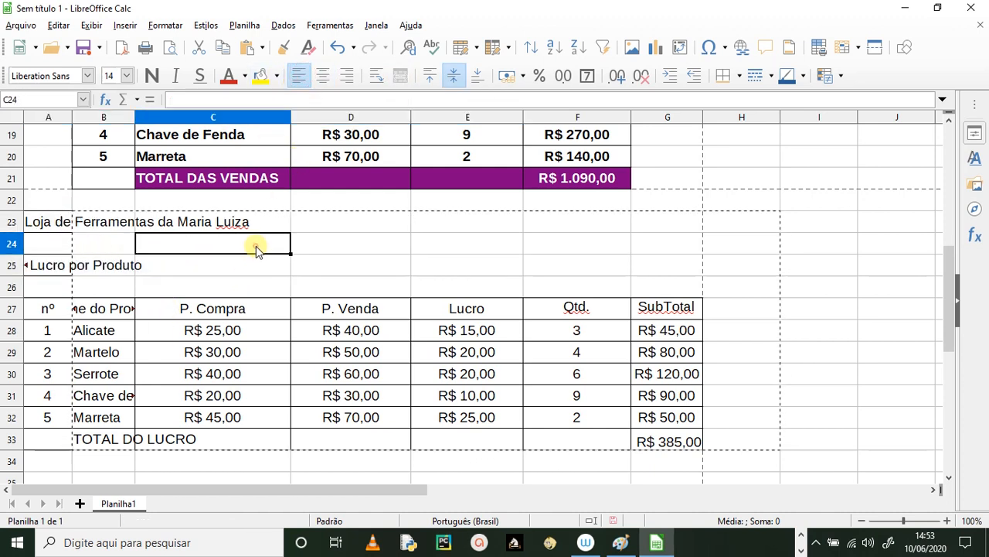
click(48, 271)
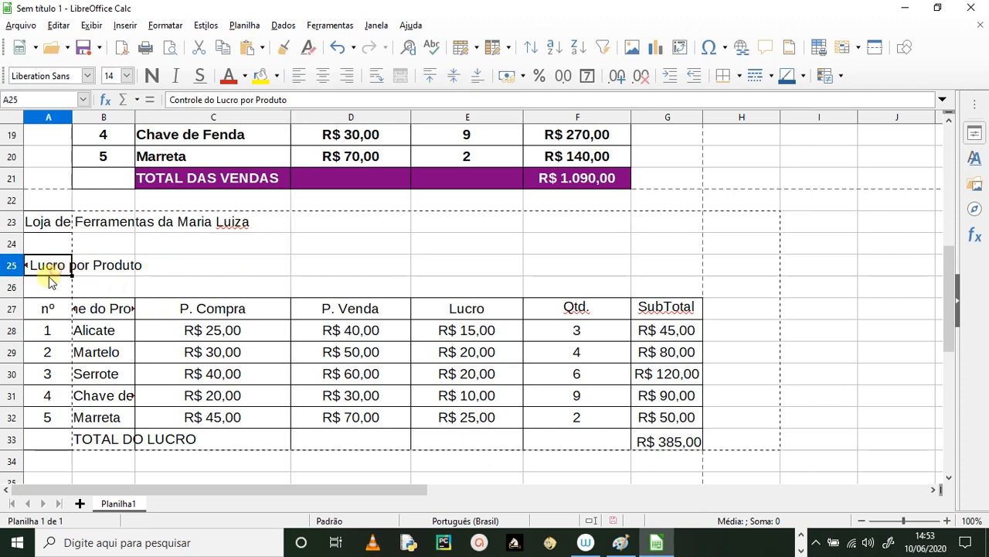
click(298, 75)
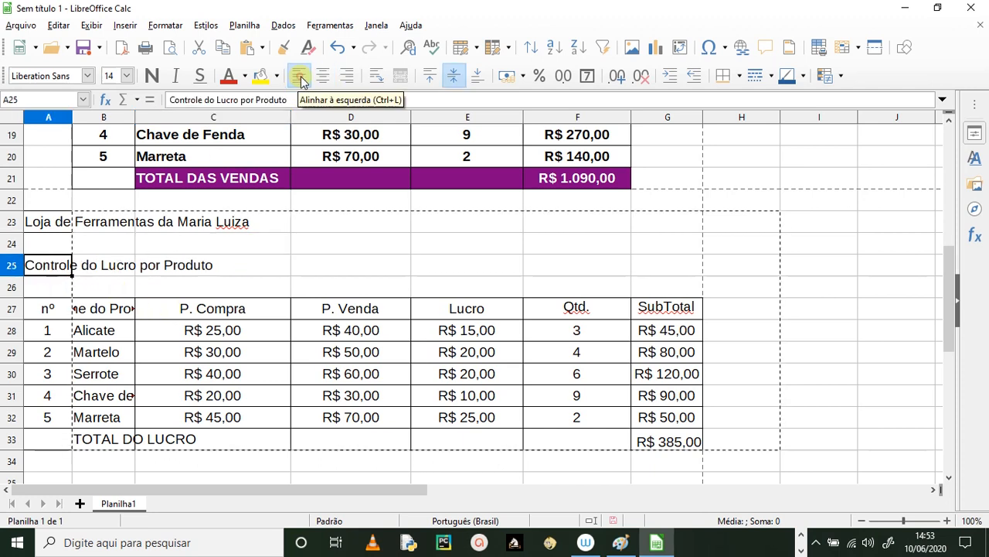
click(247, 246)
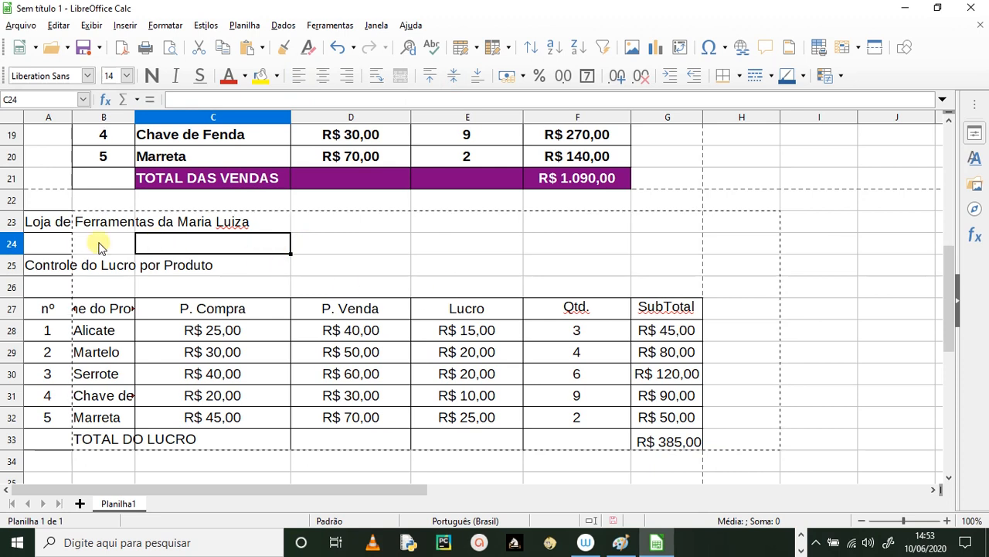
Merge and centre the profit section's shop title across A23:G23 and make it bold.
drag(17, 225, 667, 214)
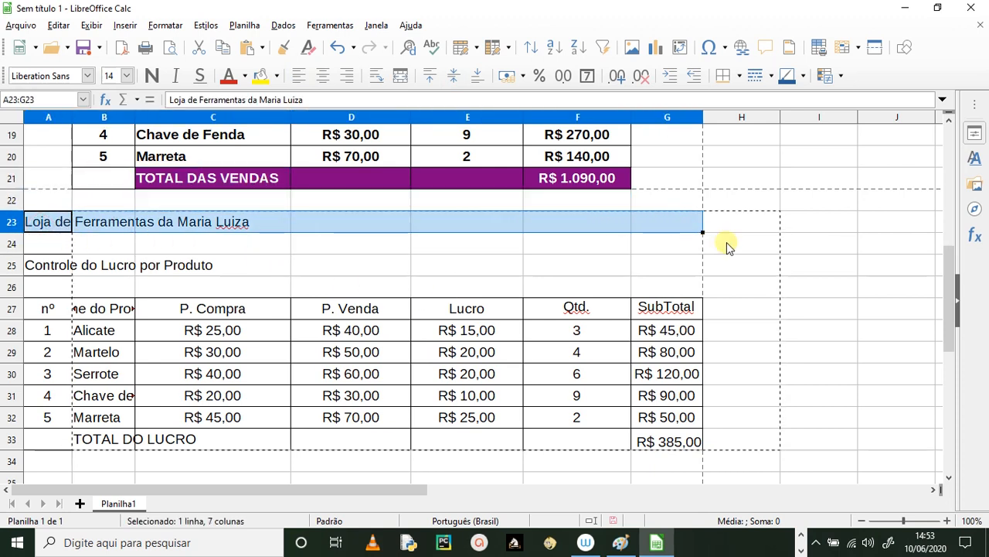
click(852, 284)
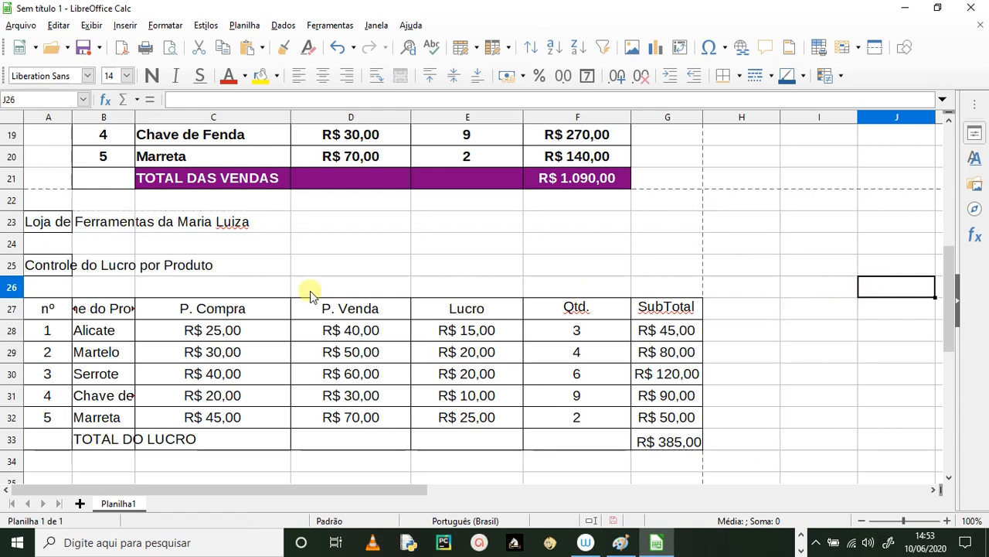
drag(62, 224, 650, 229)
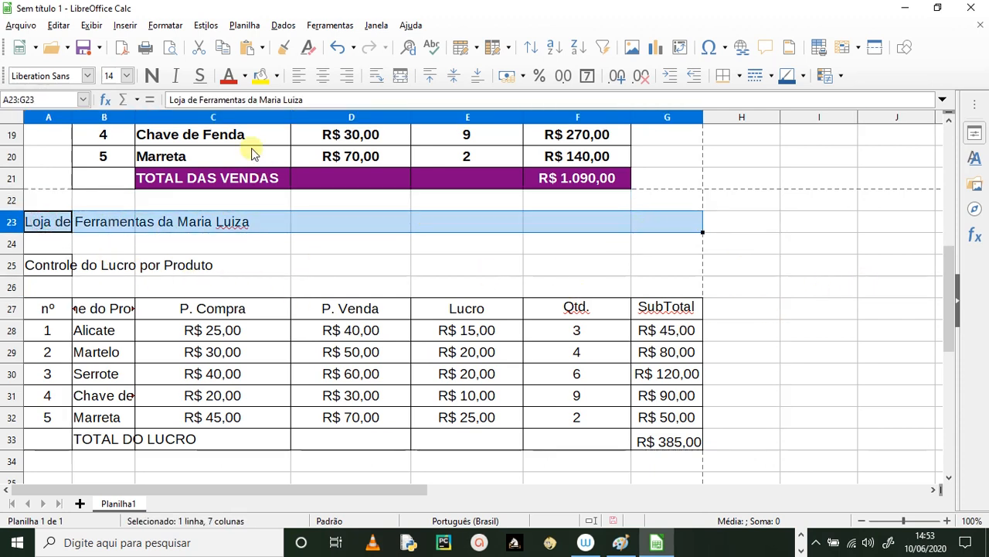
click(401, 76)
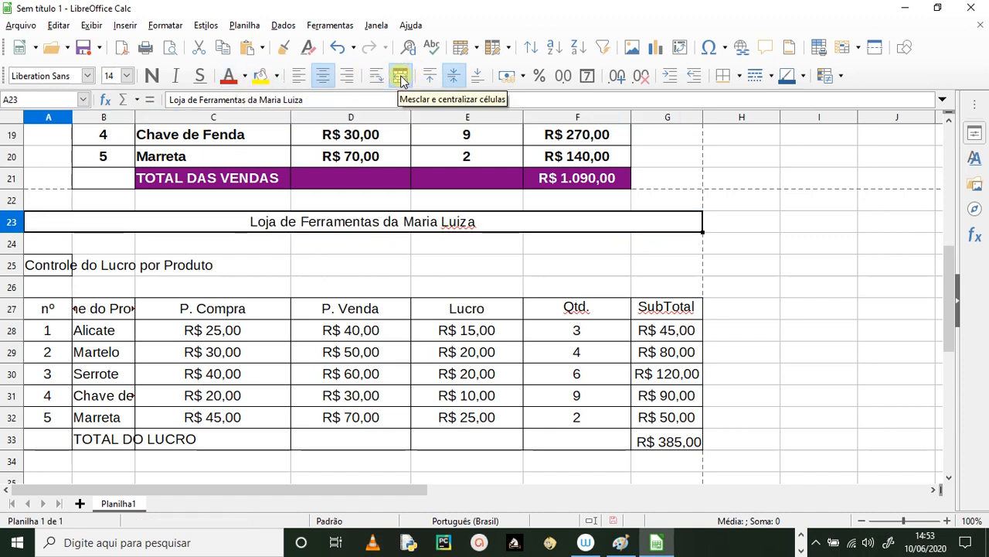
click(153, 75)
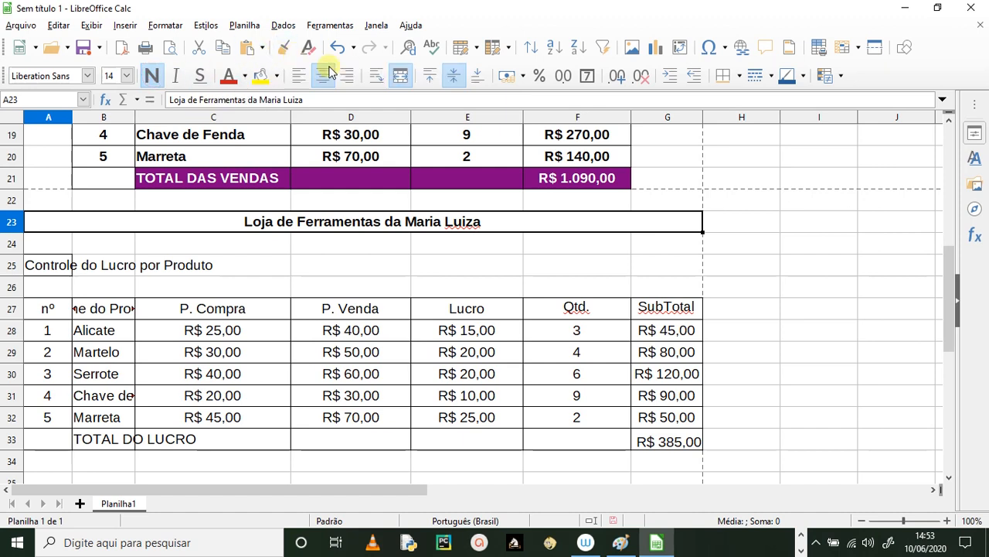
Merge and centre the "Controle do Lucro por Produto" heading across A25:G25 and make it bold.
drag(59, 265, 630, 260)
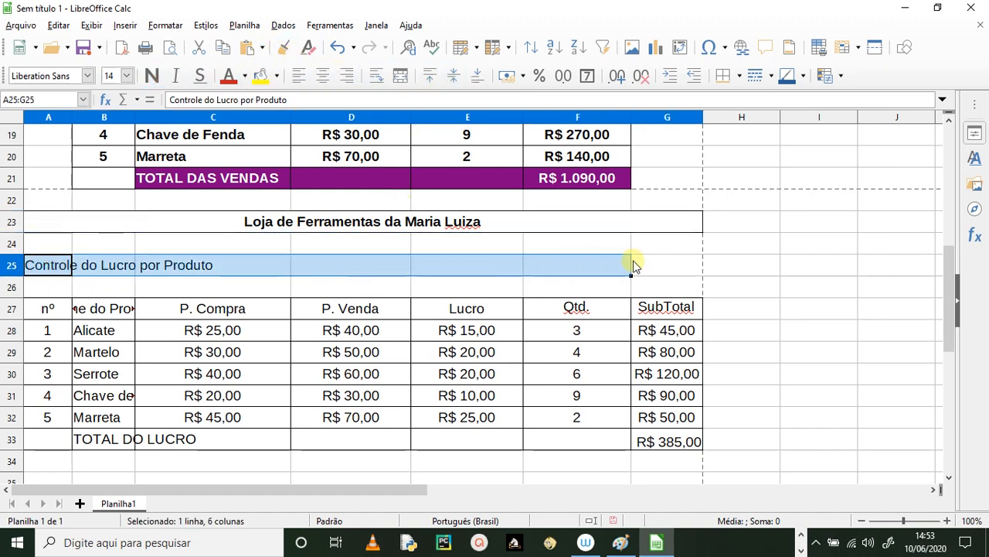
click(401, 77)
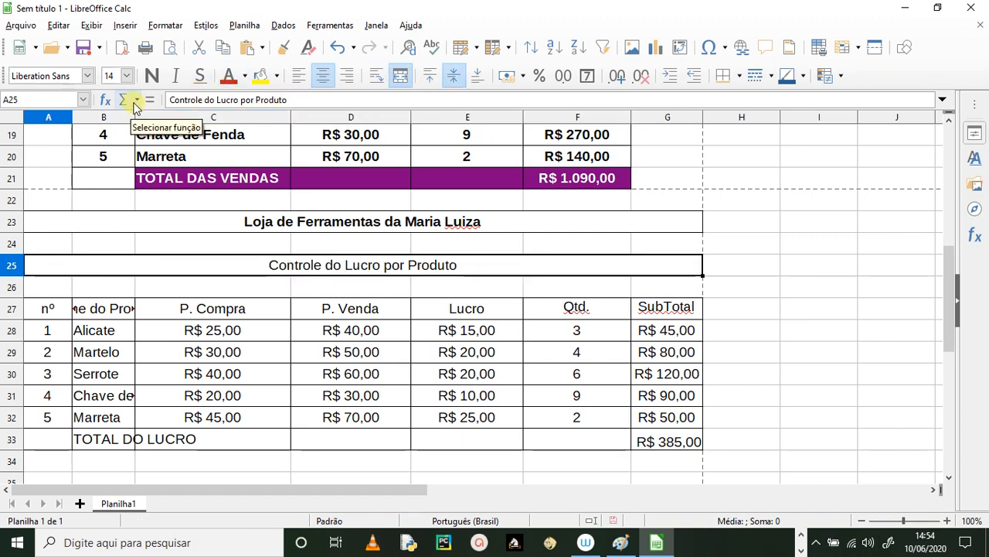
click(152, 75)
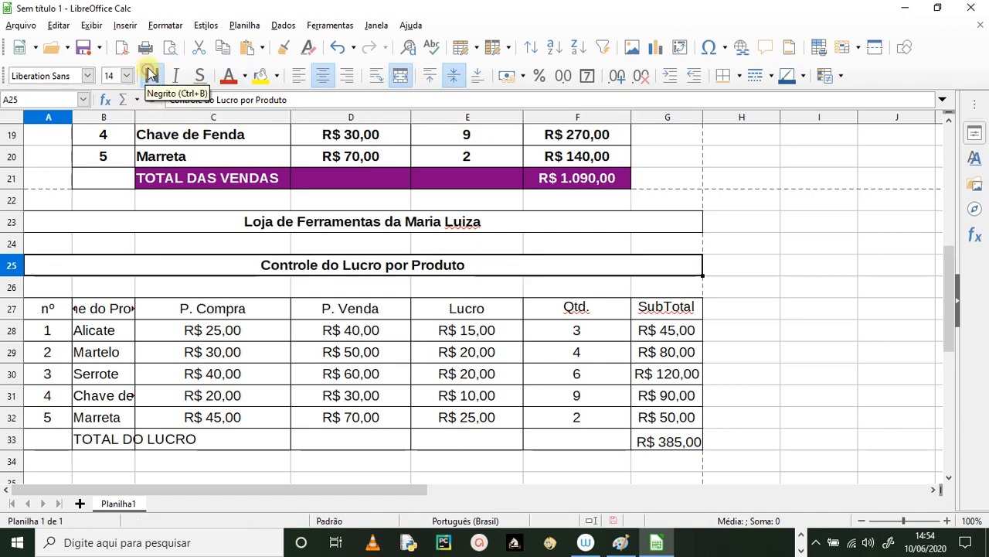
Set the font size of the row 23 shop title and the "Controle do Lucro por Produto" heading to 18.
click(14, 222)
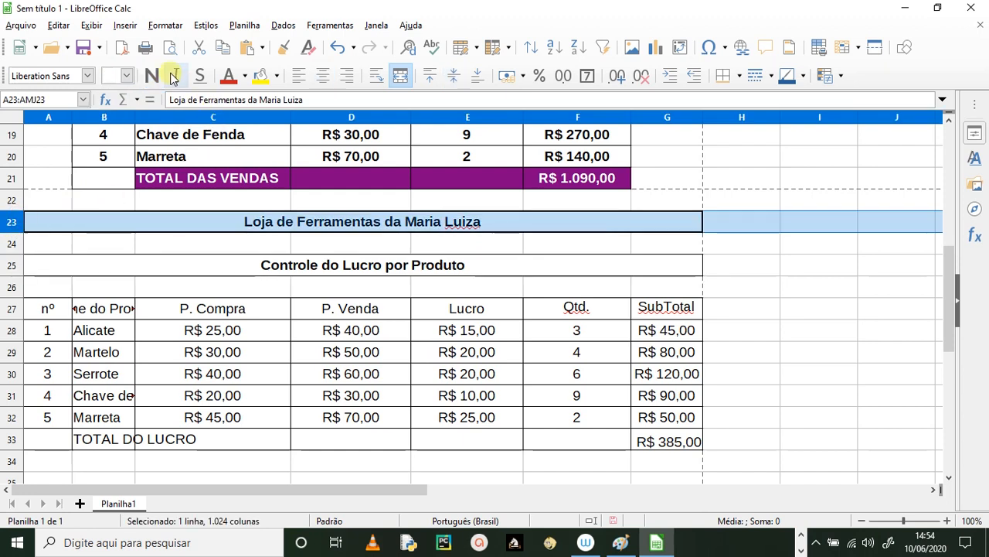
click(127, 75)
click(114, 191)
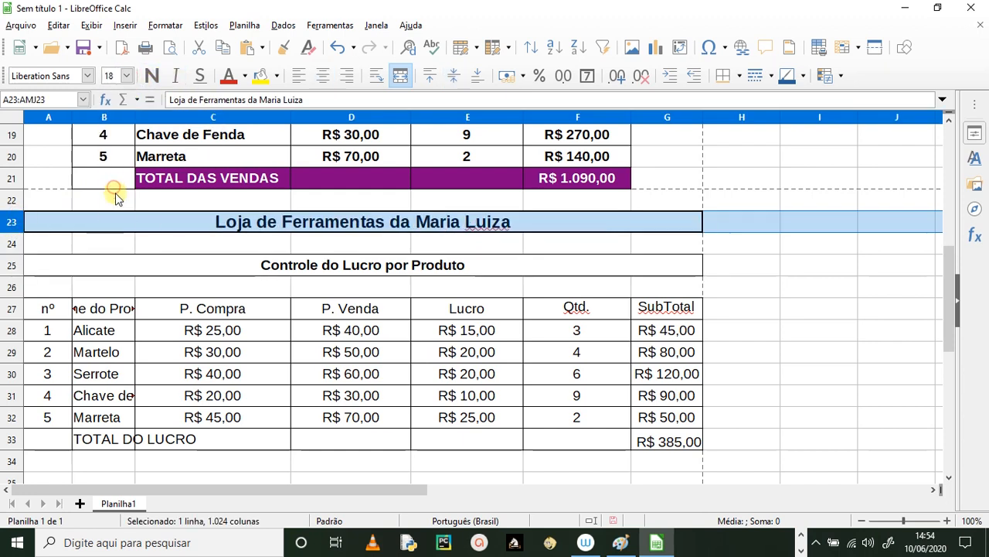
click(244, 260)
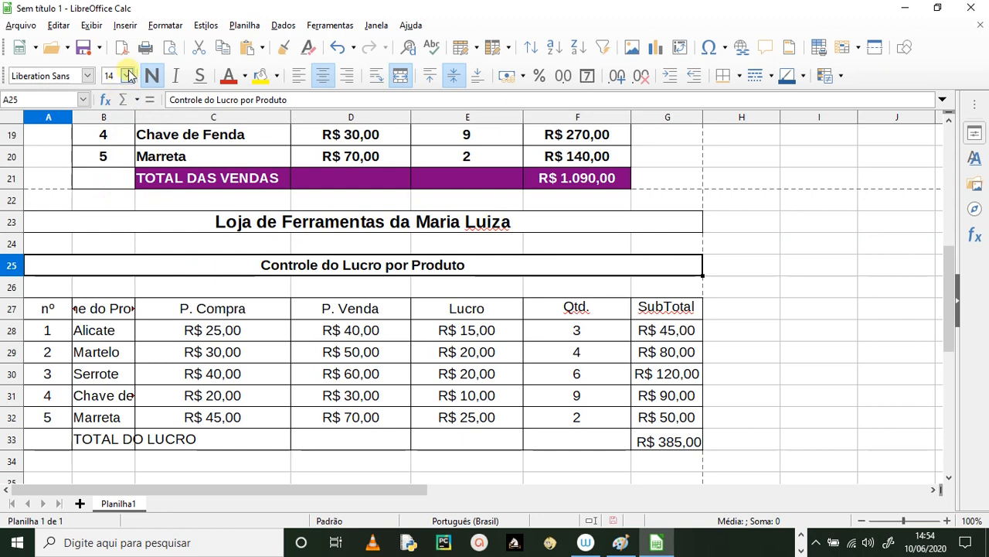
click(129, 74)
click(116, 189)
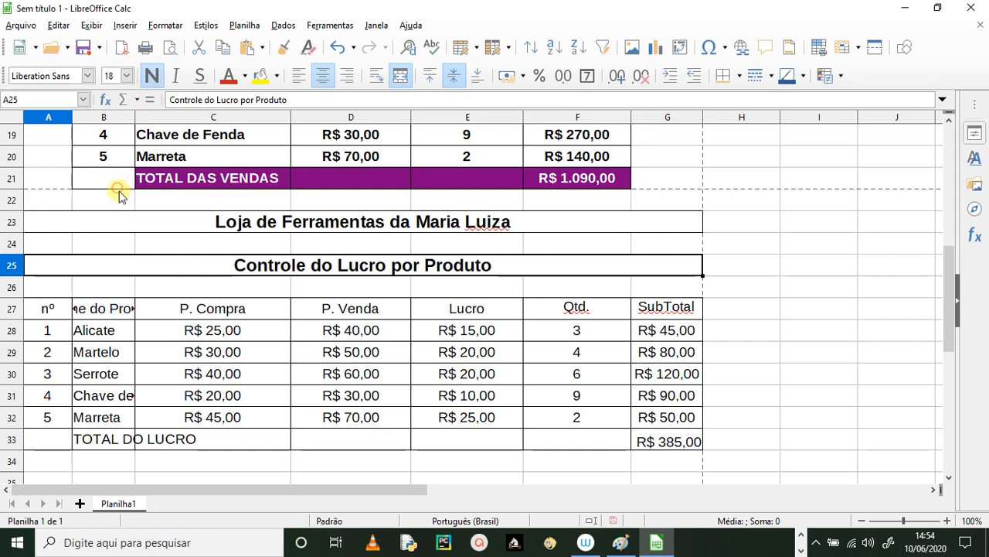
click(467, 225)
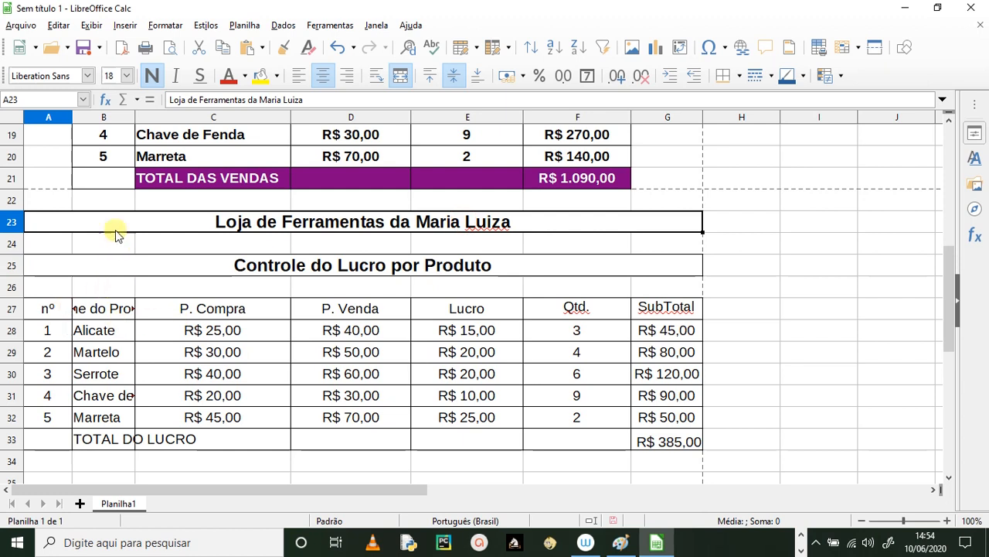
Compare the column layout of the profit table with the purchase and sales tables above it.
scroll(136, 267, up, 2)
scroll(128, 280, down, 4)
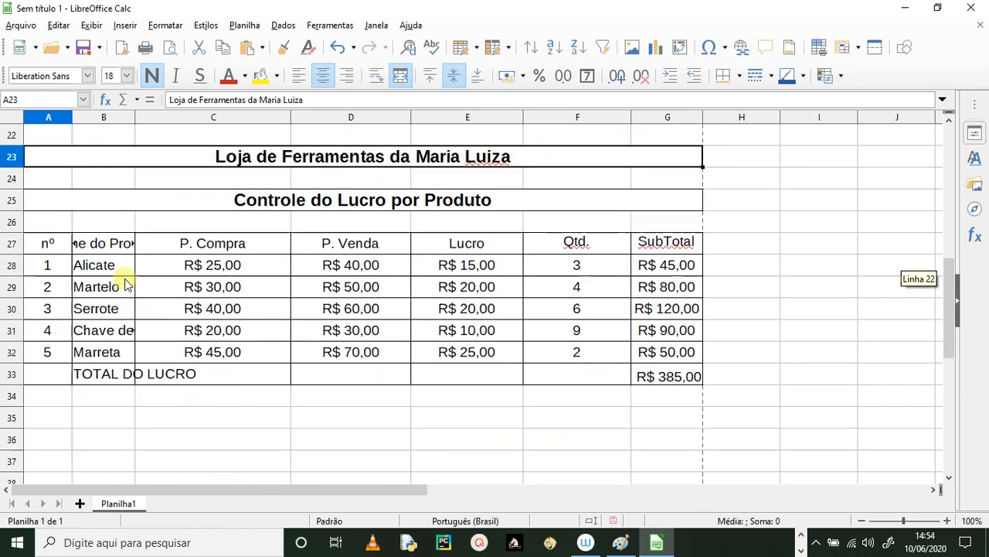
scroll(112, 289, up, 2)
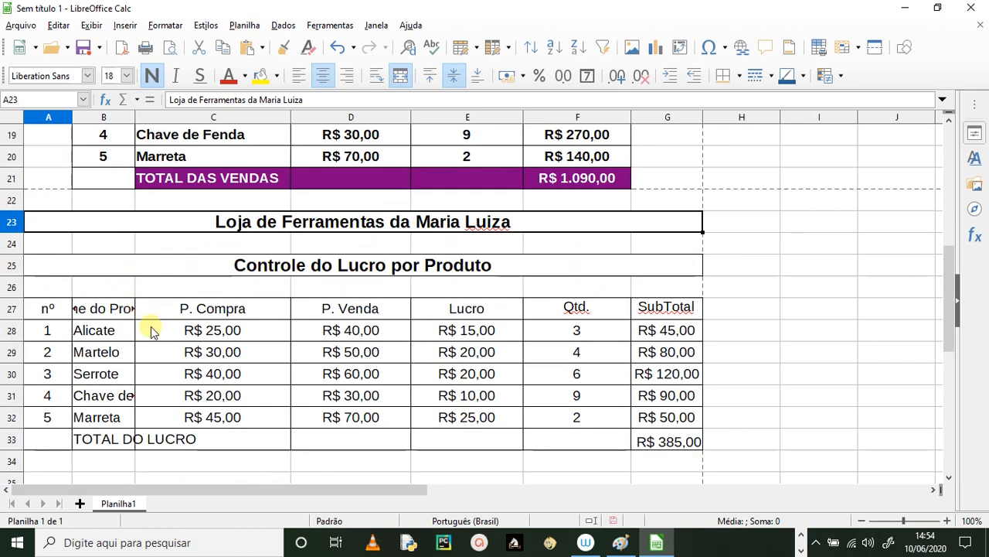
scroll(147, 309, up, 5)
scroll(145, 311, down, 6)
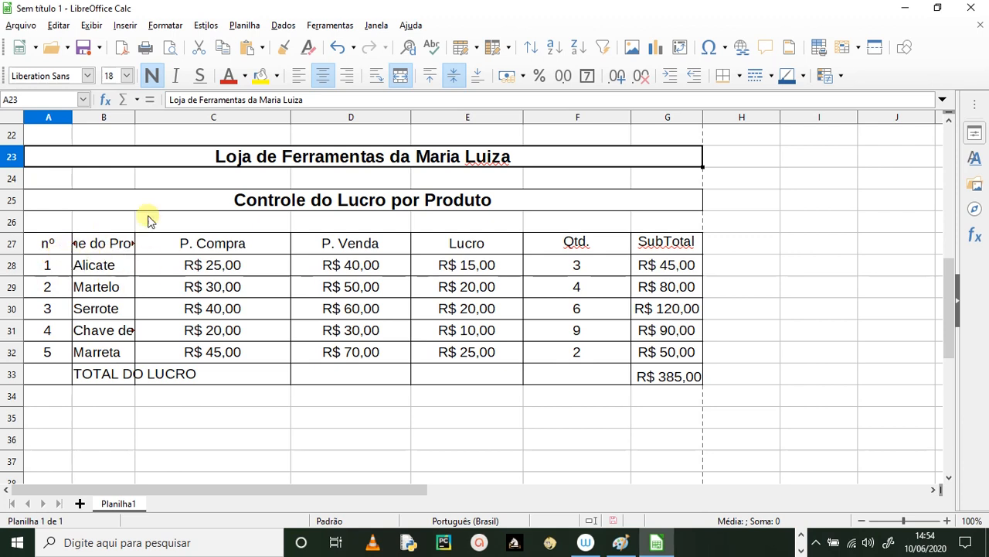
scroll(258, 275, up, 6)
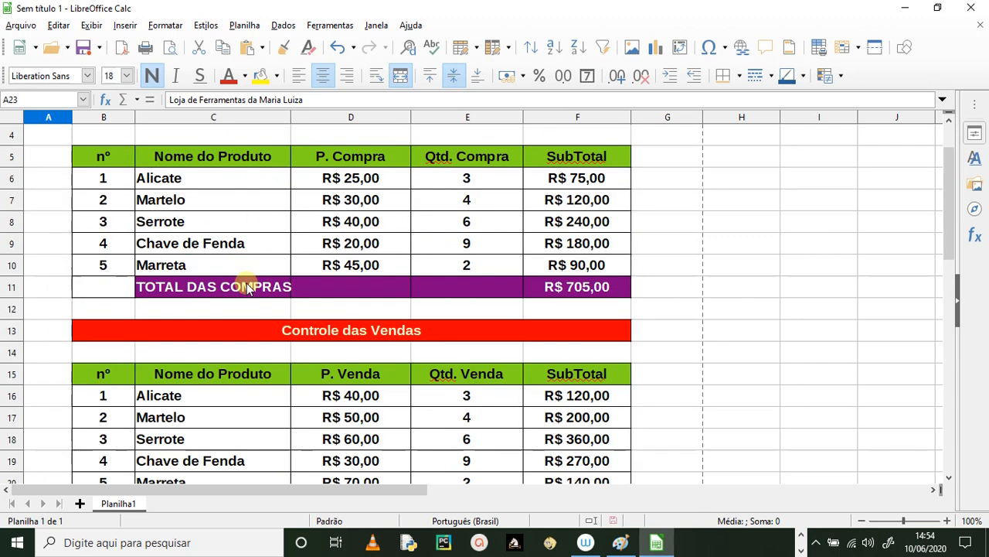
scroll(242, 290, up, 1)
scroll(232, 286, down, 9)
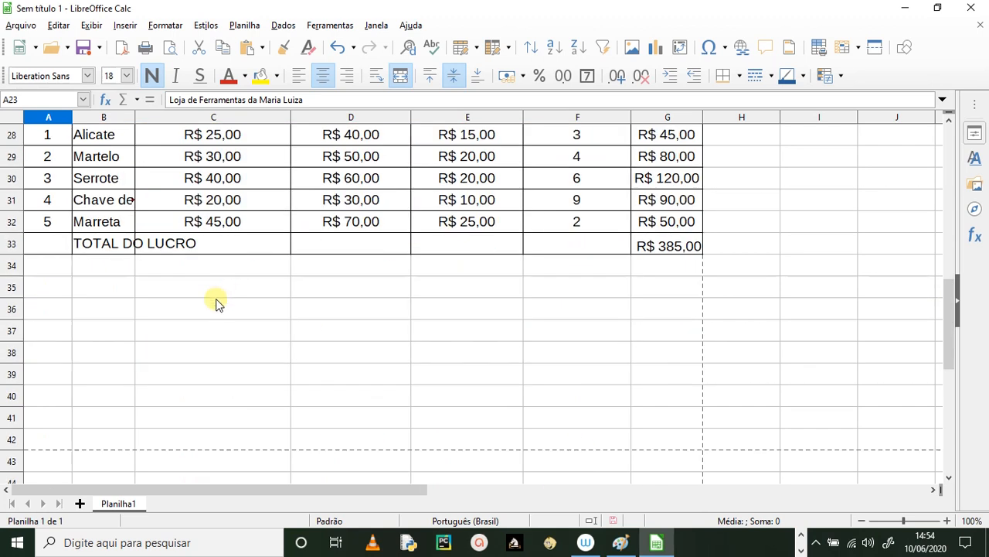
scroll(232, 286, up, 7)
scroll(232, 285, down, 5)
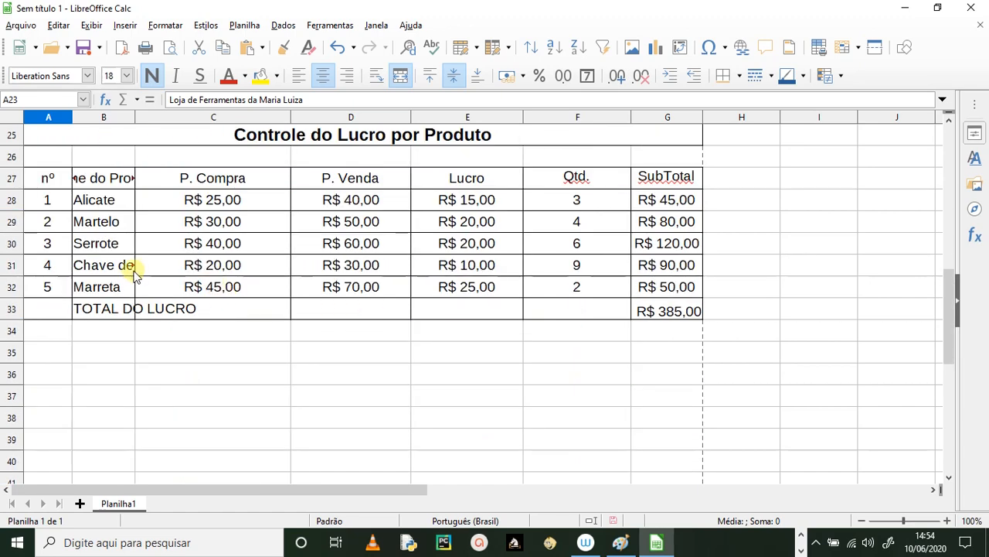
scroll(132, 271, up, 7)
scroll(130, 283, down, 7)
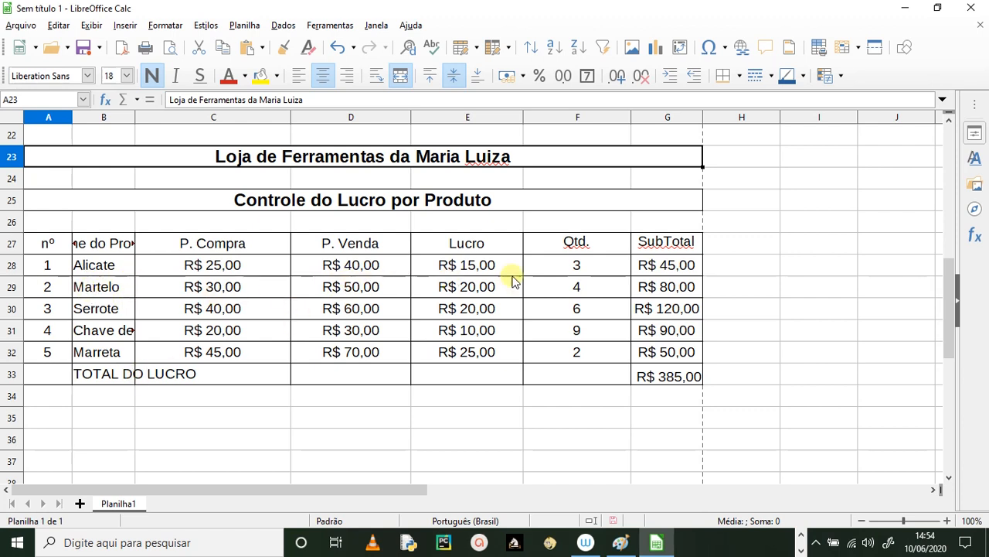
scroll(585, 310, up, 5)
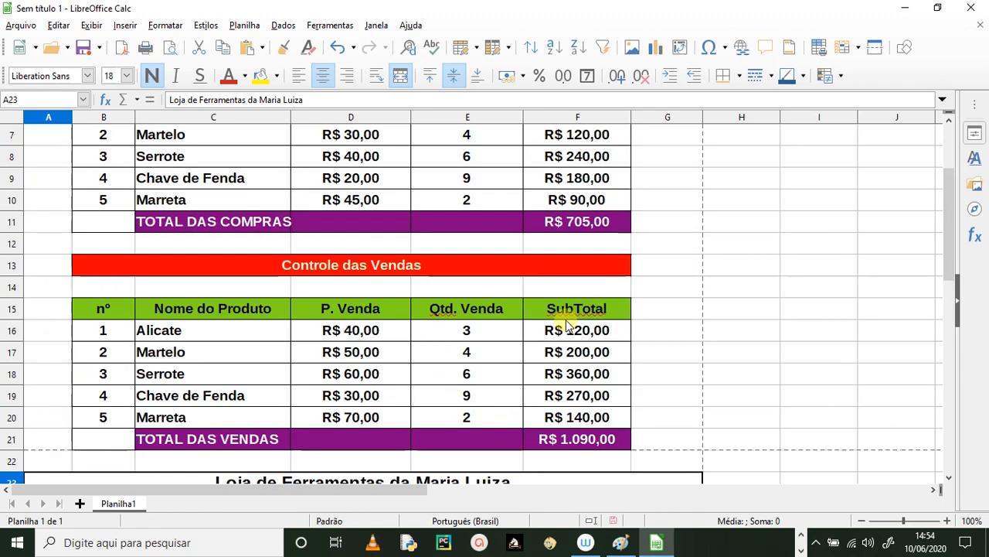
scroll(592, 309, down, 5)
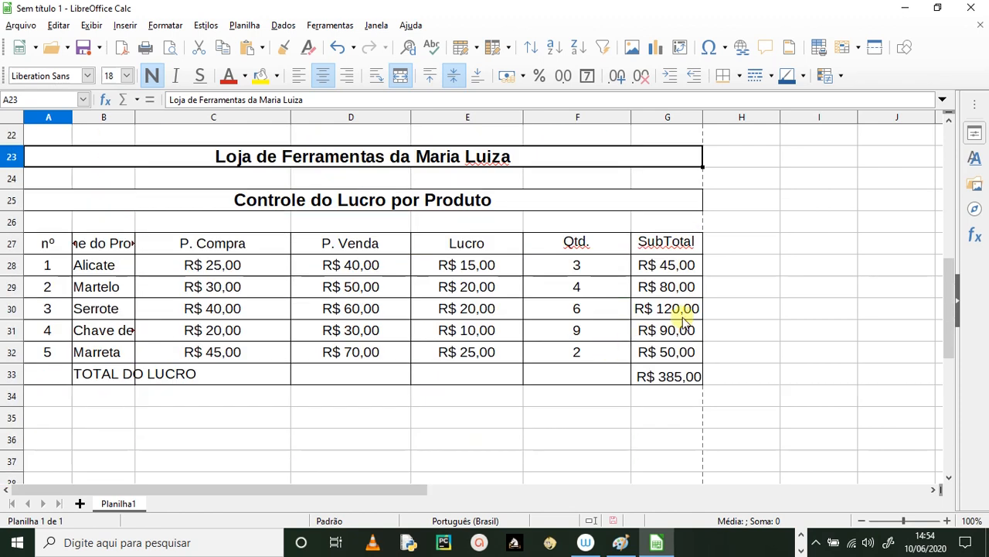
Narrow column A to little more than the width of the profit table's item numbers.
scroll(651, 325, up, 7)
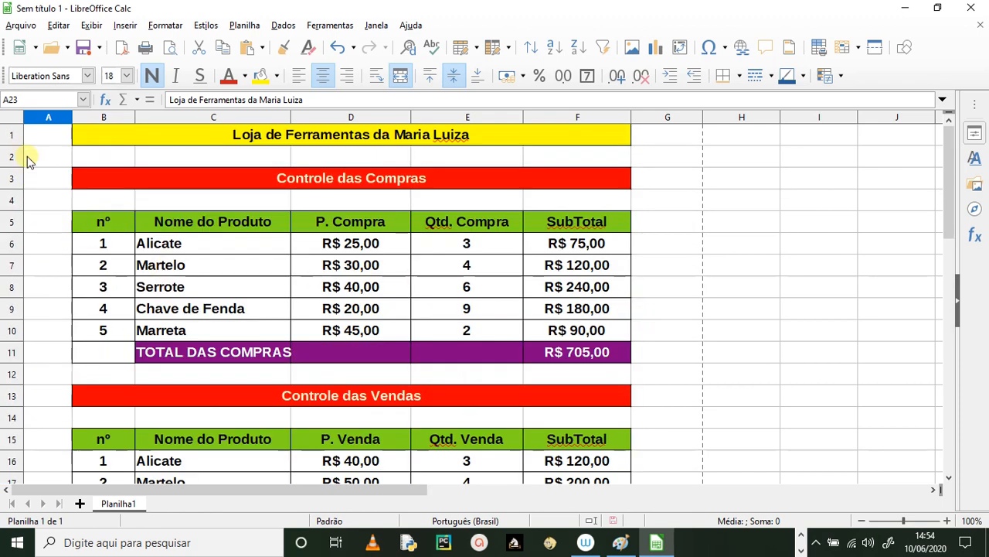
drag(71, 118, 51, 118)
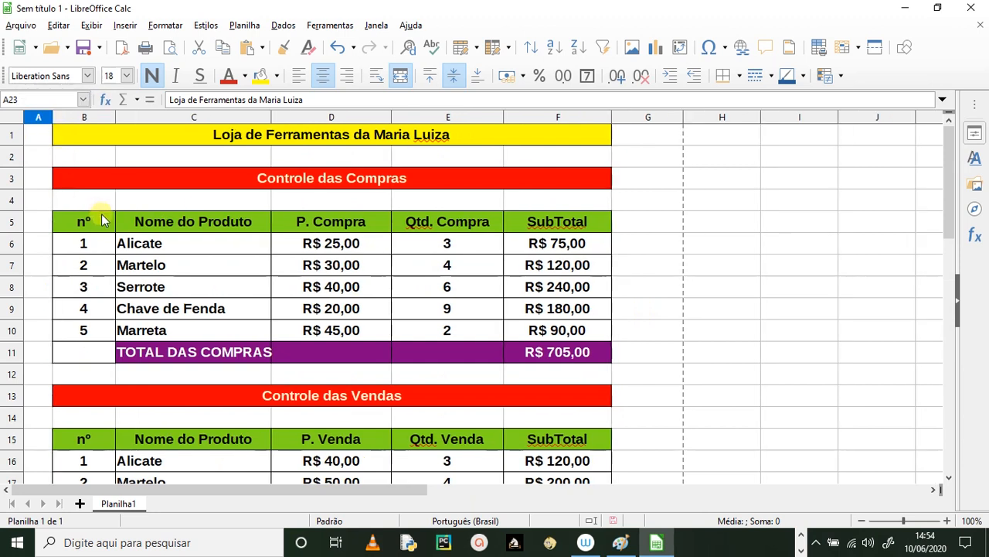
scroll(98, 248, down, 6)
scroll(68, 275, up, 1)
scroll(67, 276, up, 5)
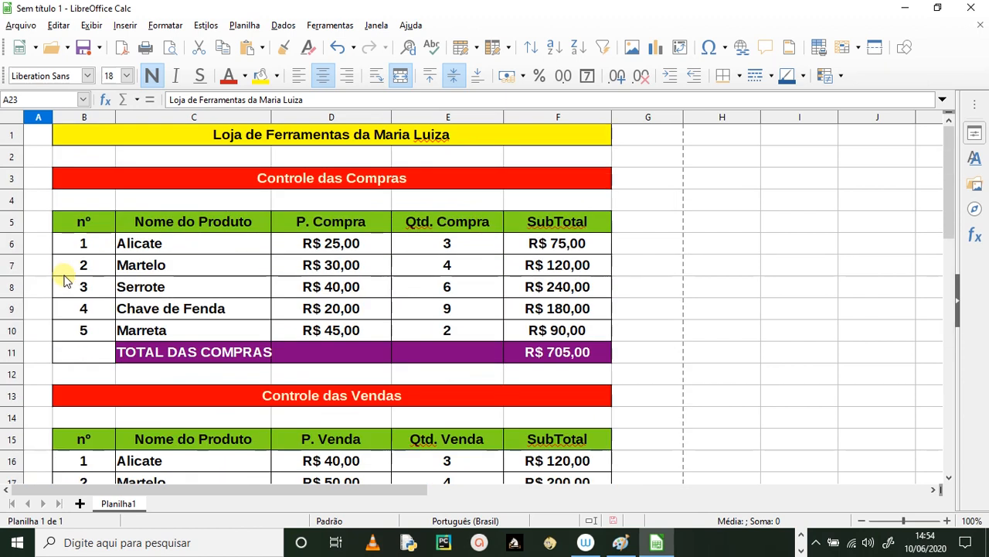
Widen column B until the profit table's "Nome do Produto" heading and product names fit completely.
drag(115, 118, 146, 117)
scroll(193, 267, down, 3)
scroll(187, 267, down, 3)
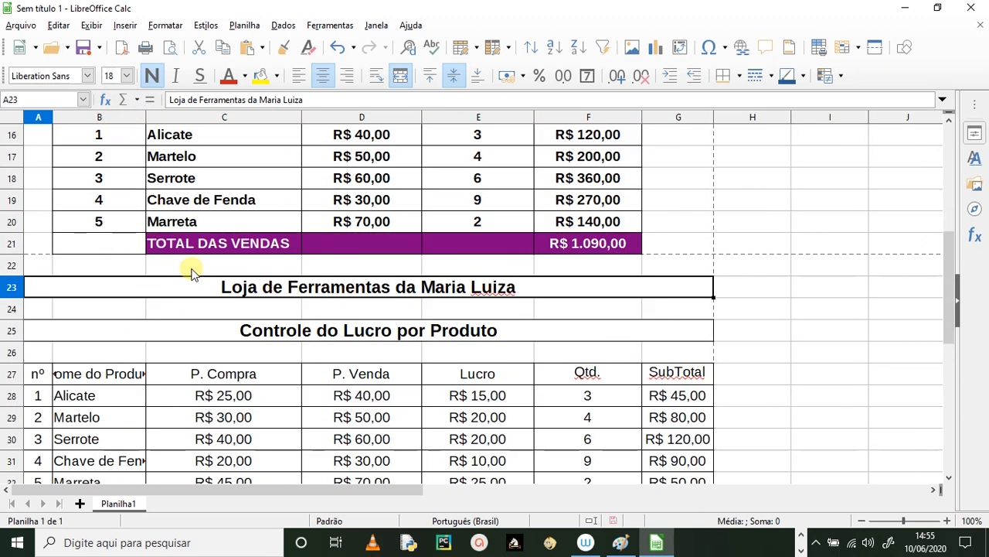
scroll(166, 267, up, 6)
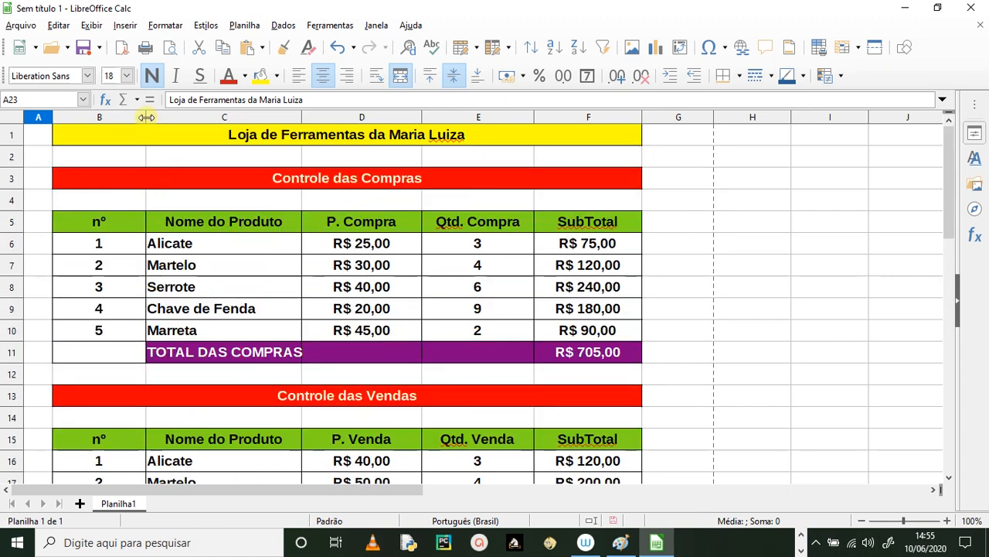
drag(146, 116, 172, 118)
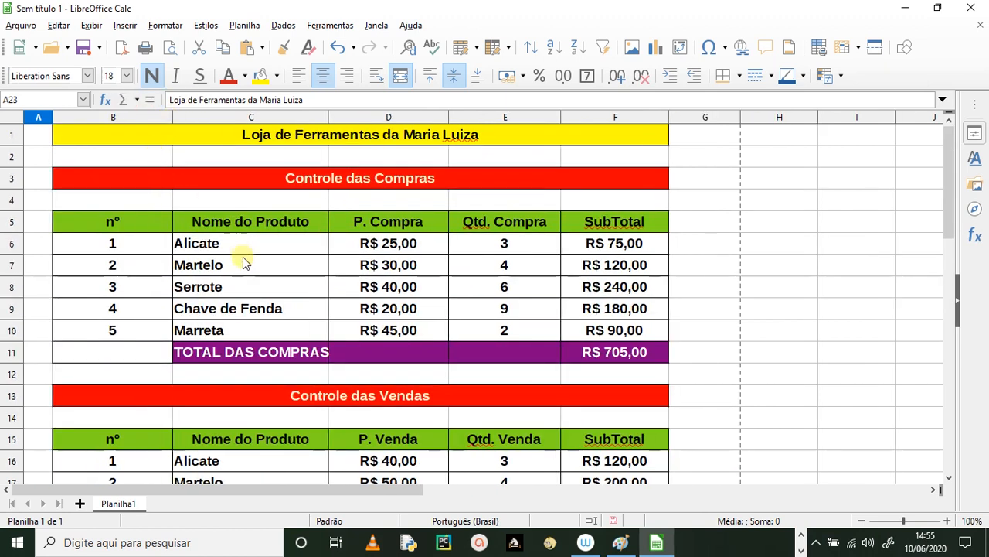
scroll(243, 263, down, 7)
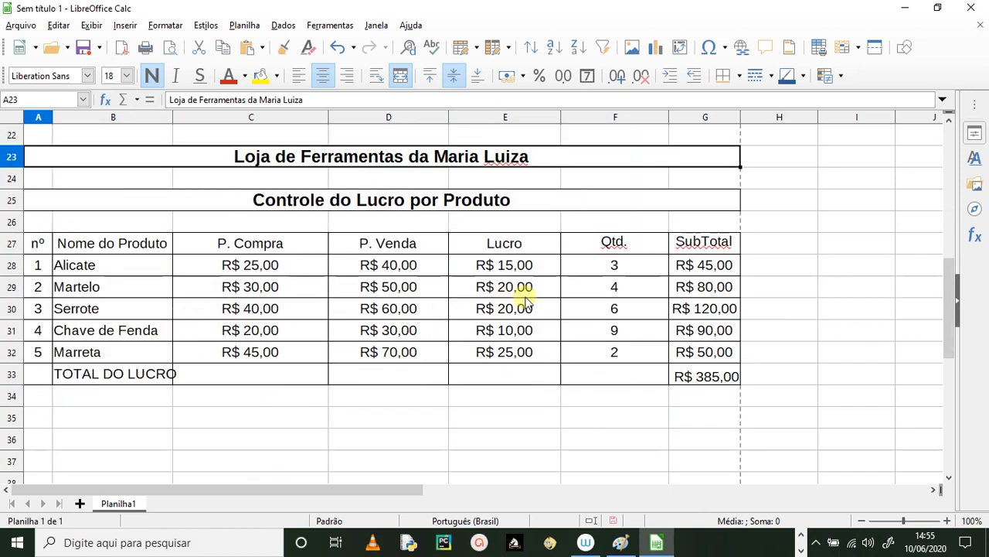
scroll(524, 274, up, 7)
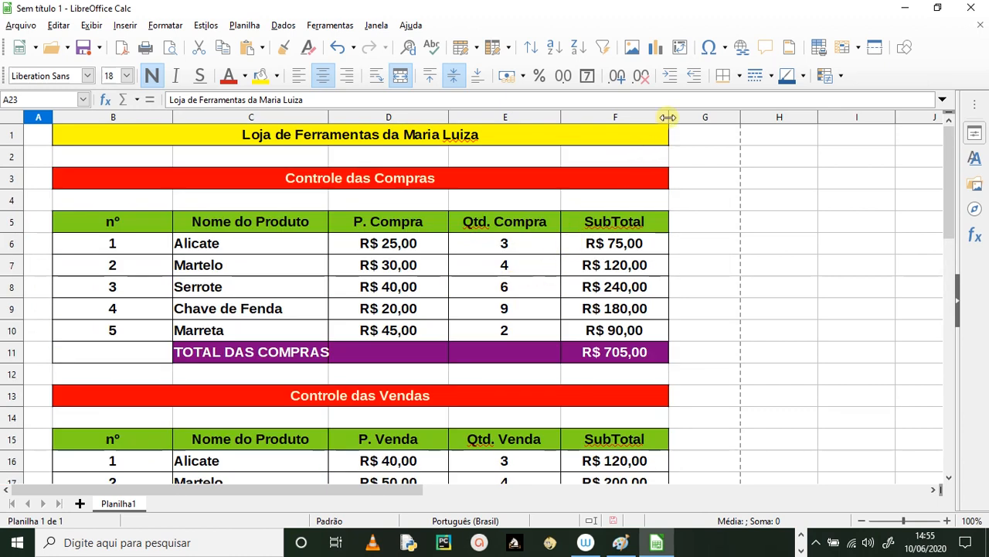
Narrow columns F and E slightly, keeping all their headings and amounts fully readable.
drag(668, 117, 660, 118)
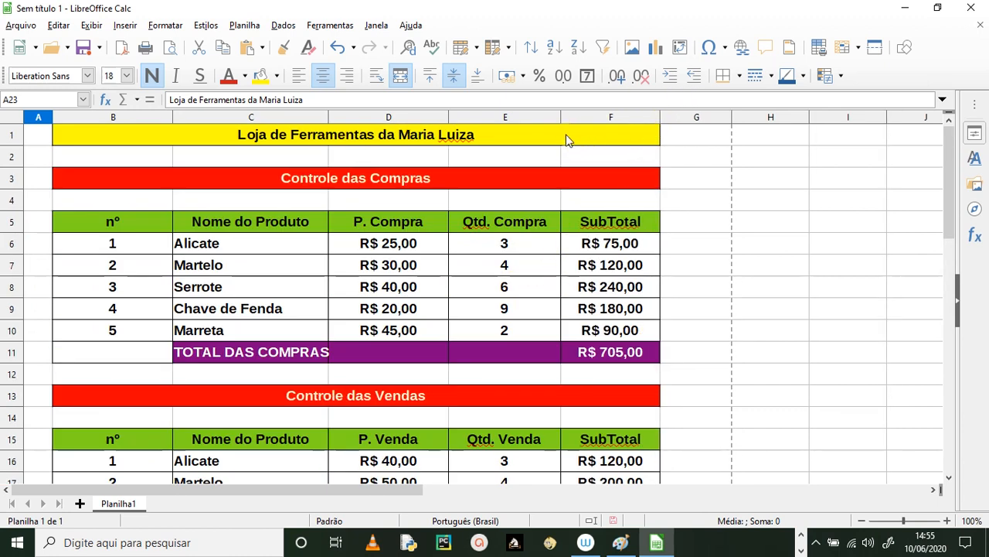
drag(562, 117, 549, 117)
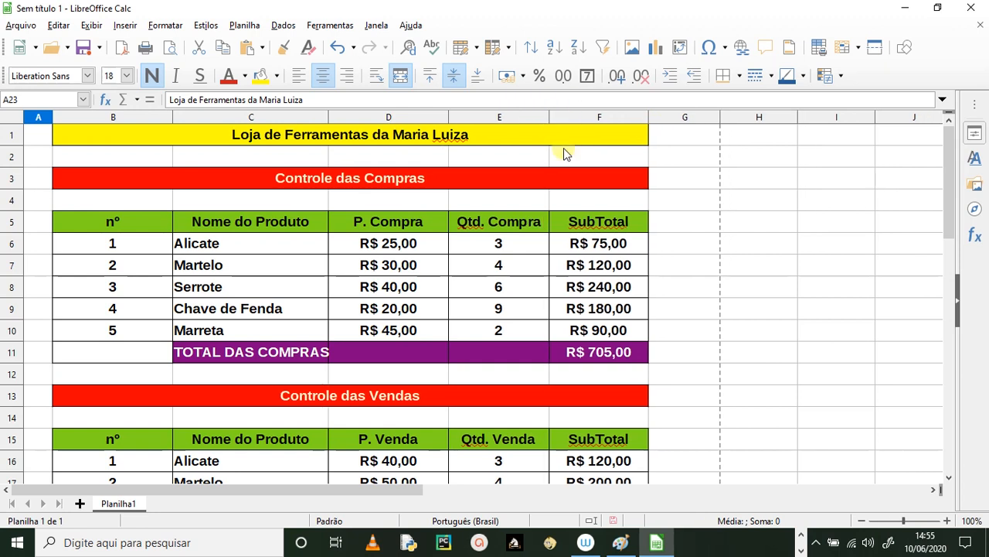
scroll(564, 153, down, 7)
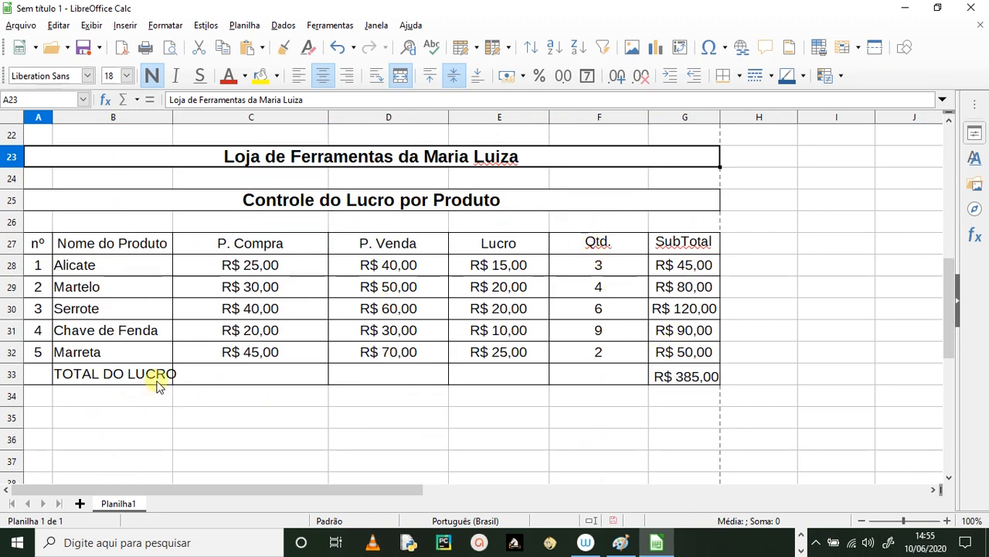
Widen column B until the "TOTAL DO LUCRO" label in row 33 fits inside its cell.
click(190, 393)
click(168, 374)
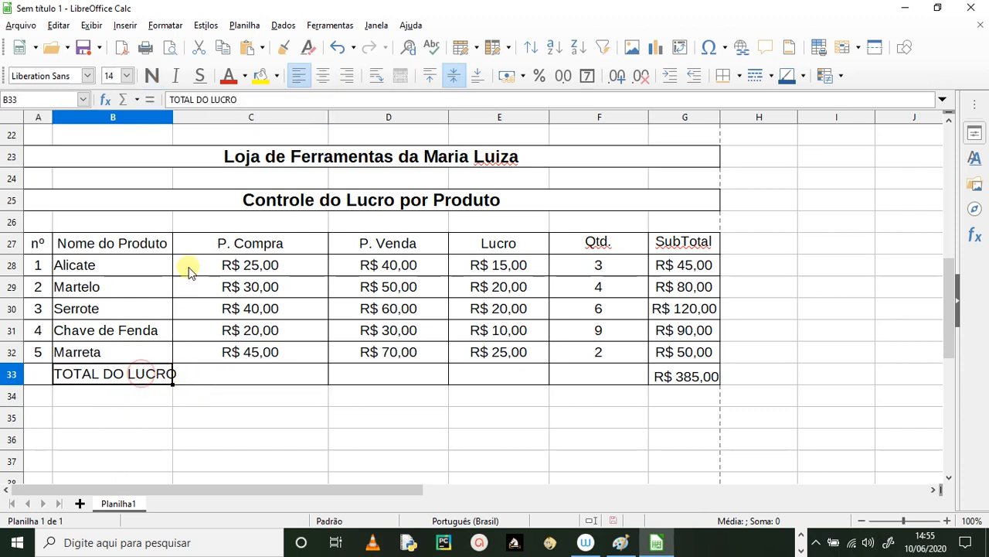
drag(173, 124, 182, 120)
click(176, 412)
Fill the merged shop title in row 23 with yellow, matching the title in row 1.
scroll(125, 365, up, 6)
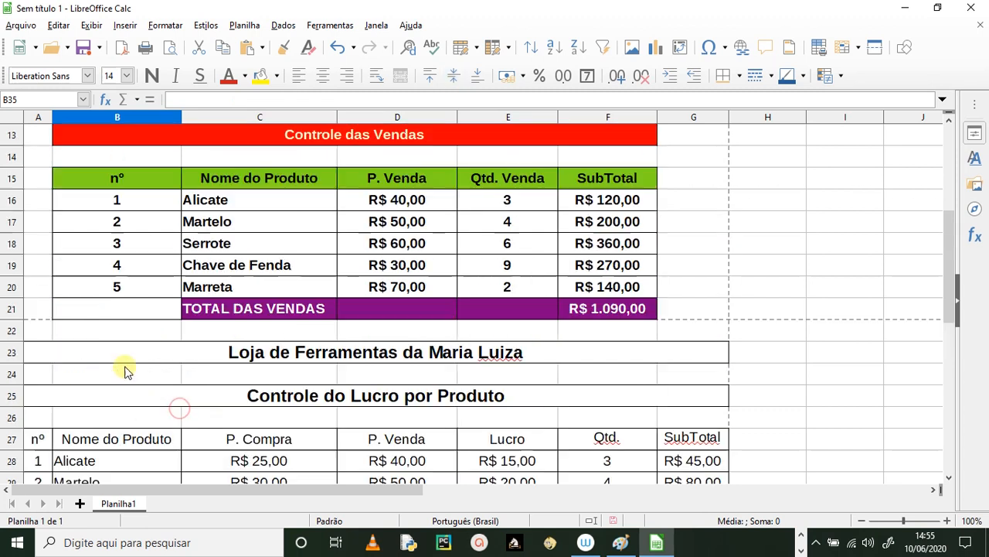
scroll(124, 364, down, 5)
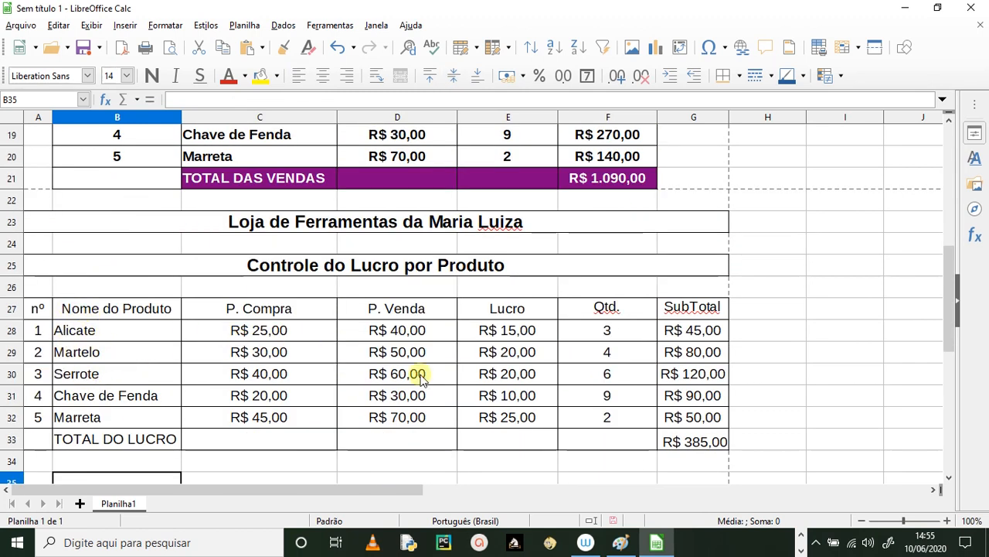
scroll(236, 377, up, 3)
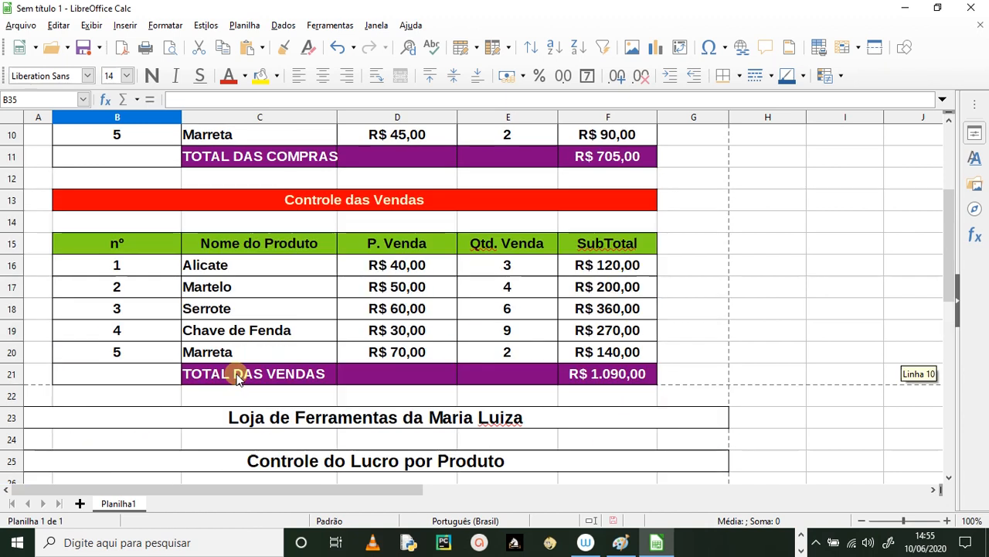
scroll(250, 350, down, 1)
scroll(220, 354, up, 4)
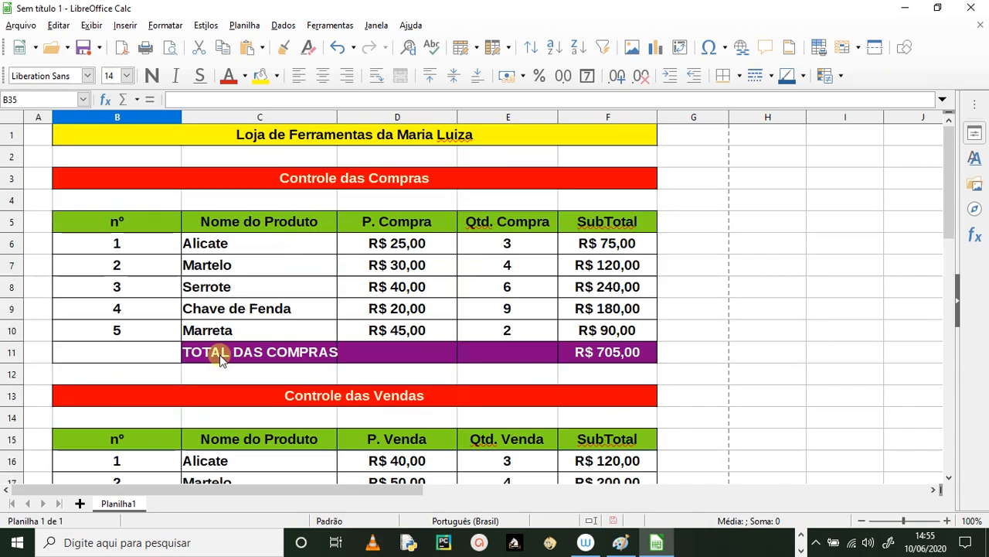
scroll(232, 464, down, 4)
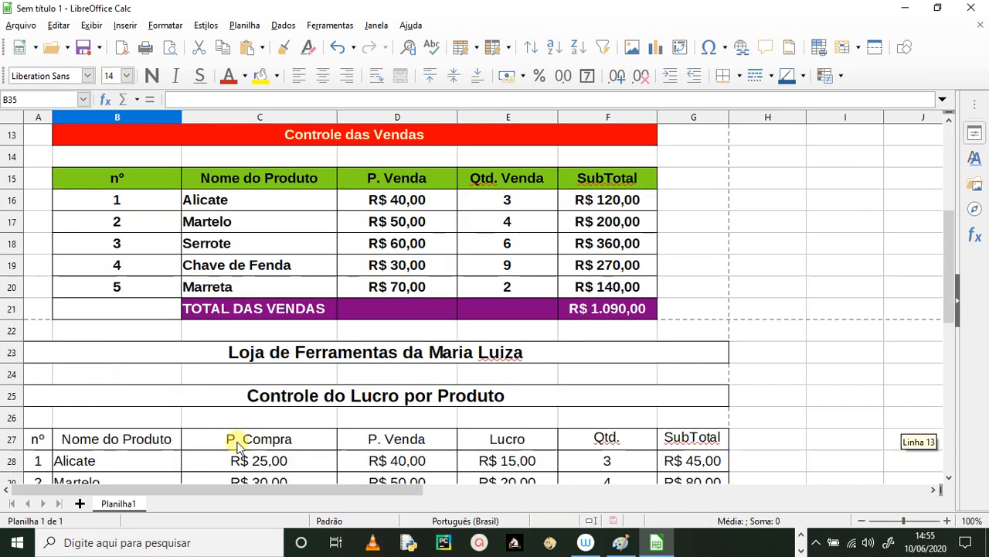
click(301, 354)
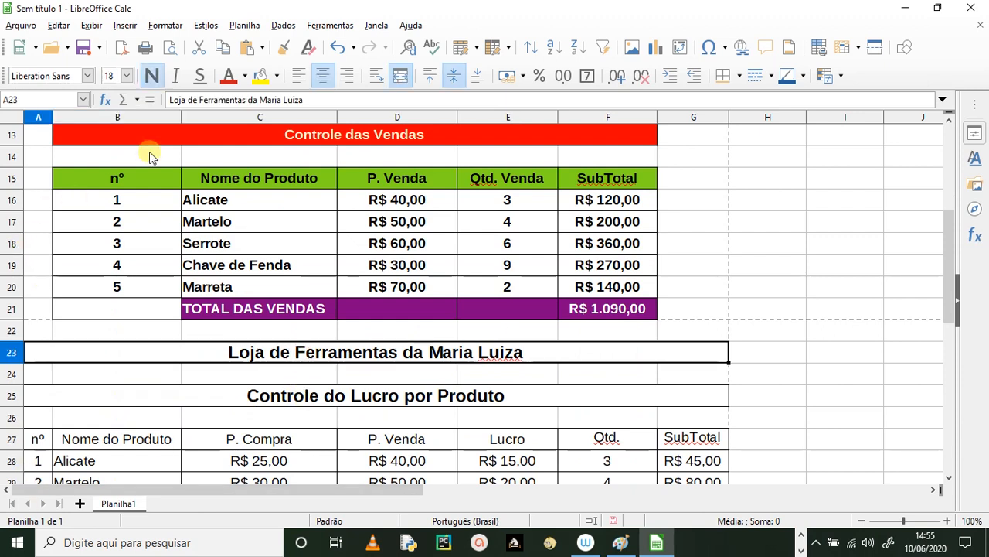
click(260, 75)
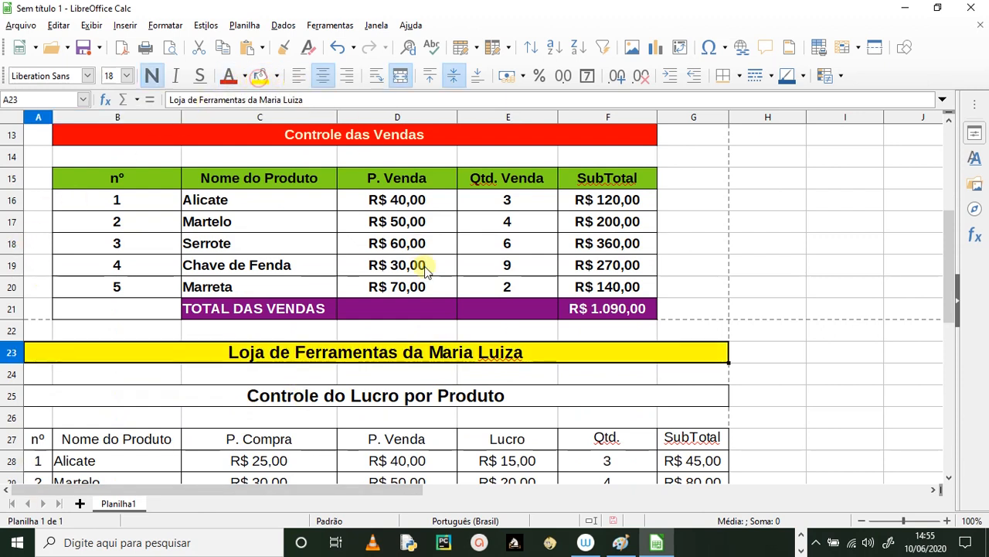
Give the "Controle do Lucro por Produto" heading in row 25 a red background and white text.
click(452, 396)
click(278, 75)
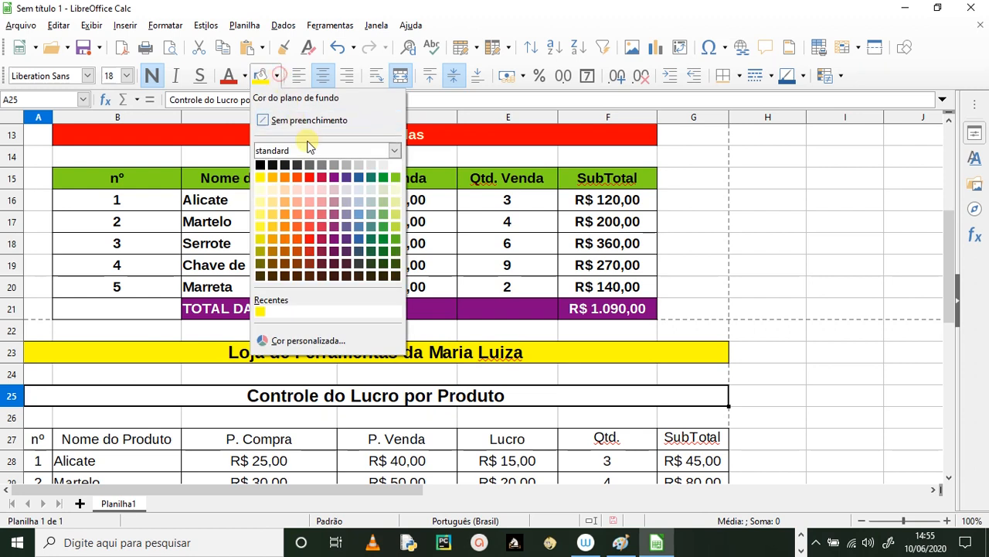
click(312, 176)
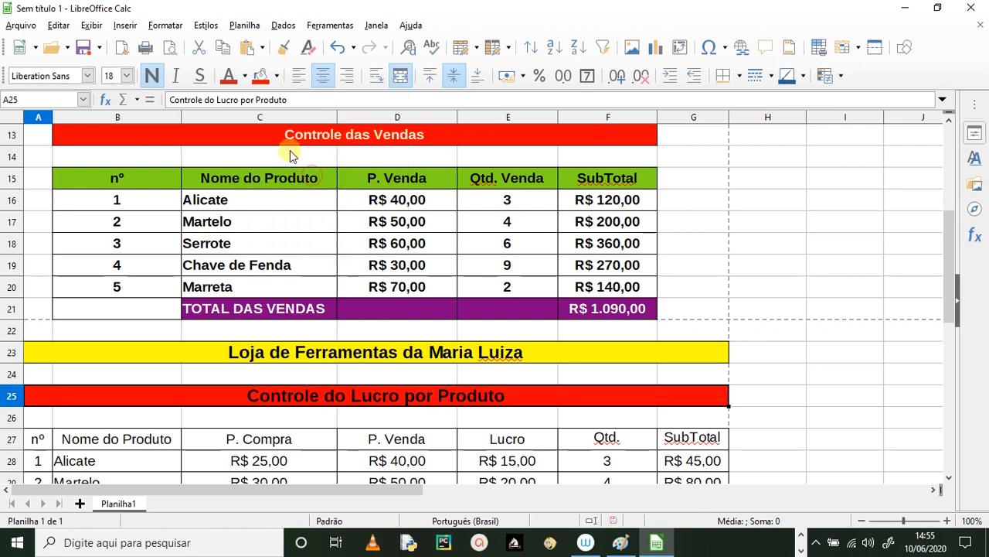
click(244, 77)
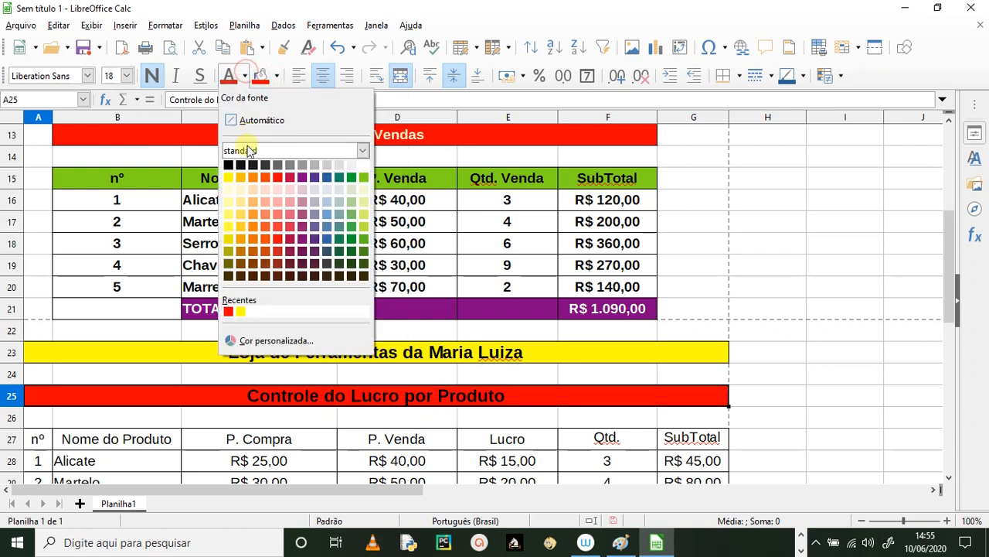
click(363, 165)
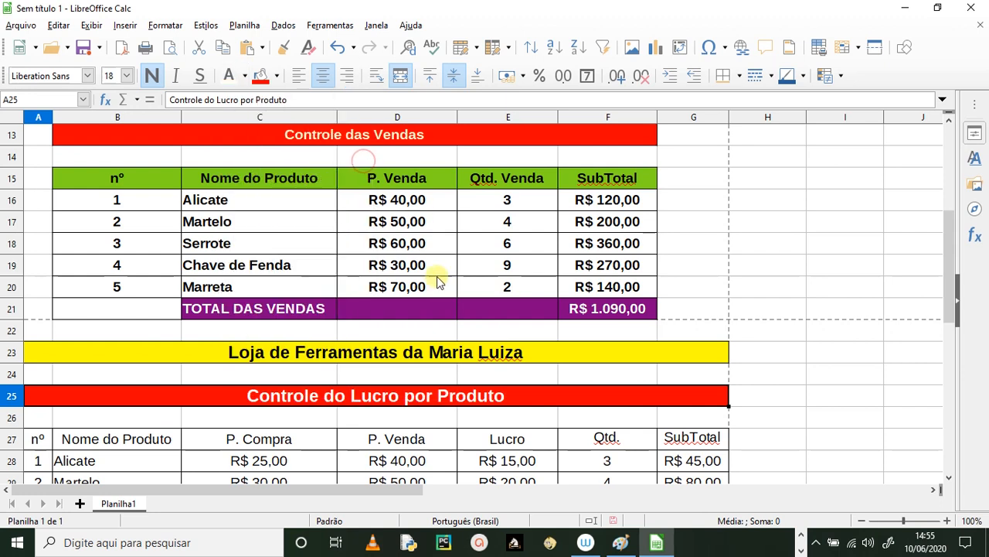
Make the whole profit table, A27:G33, bold.
scroll(438, 281, down, 2)
click(429, 306)
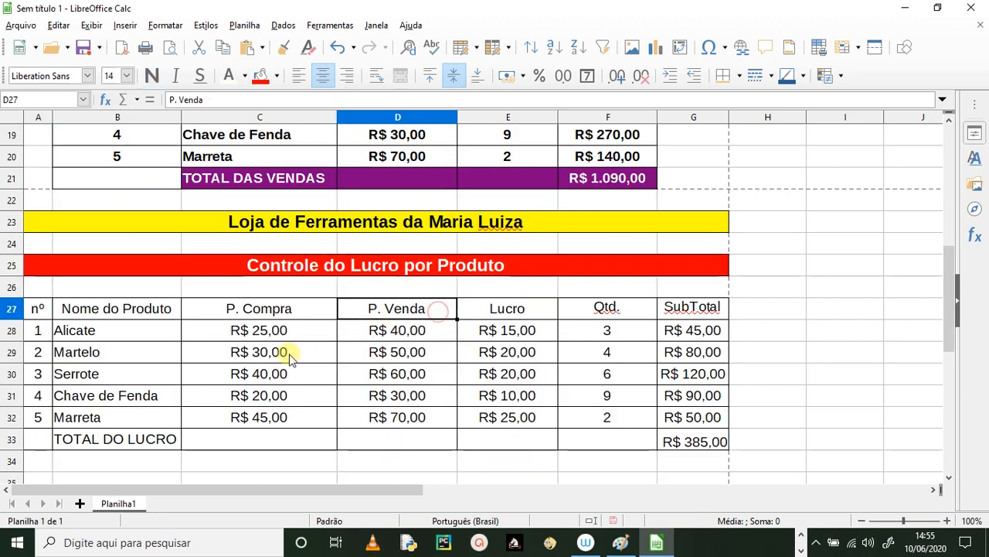
drag(38, 308, 539, 394)
click(143, 354)
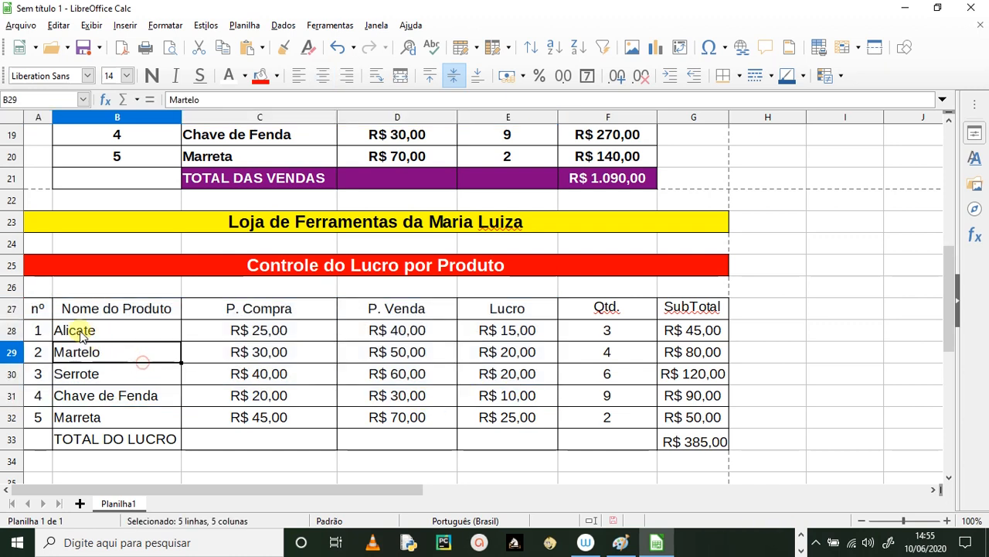
drag(38, 309, 677, 440)
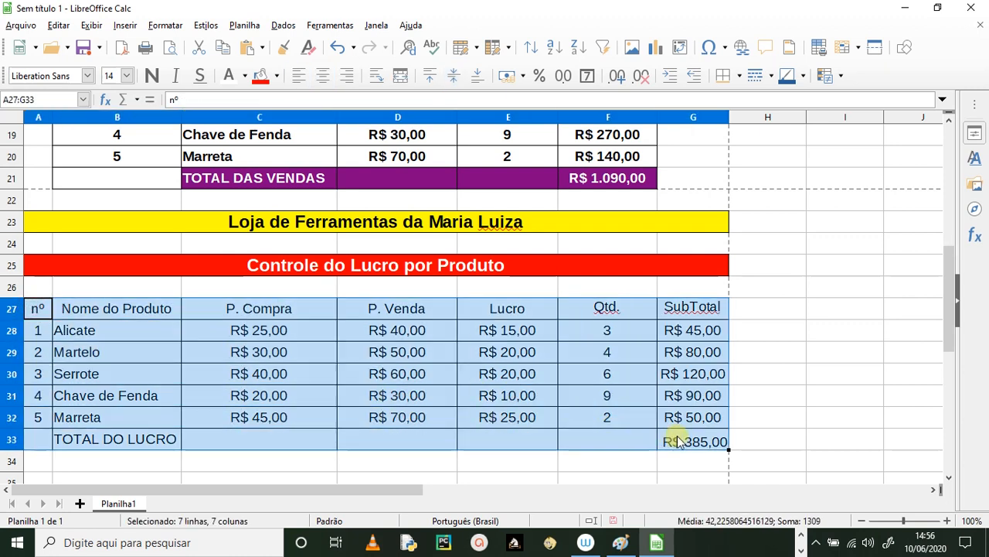
click(151, 75)
click(307, 444)
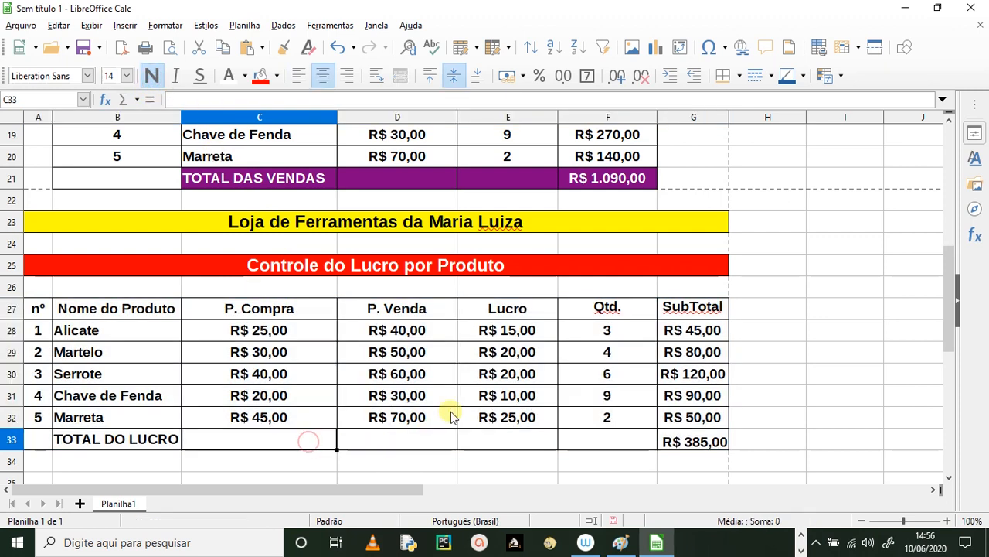
Fill the profit table's header row, A27:G27, with the same lime green as the other tables' headers.
drag(38, 313, 648, 309)
scroll(315, 280, up, 5)
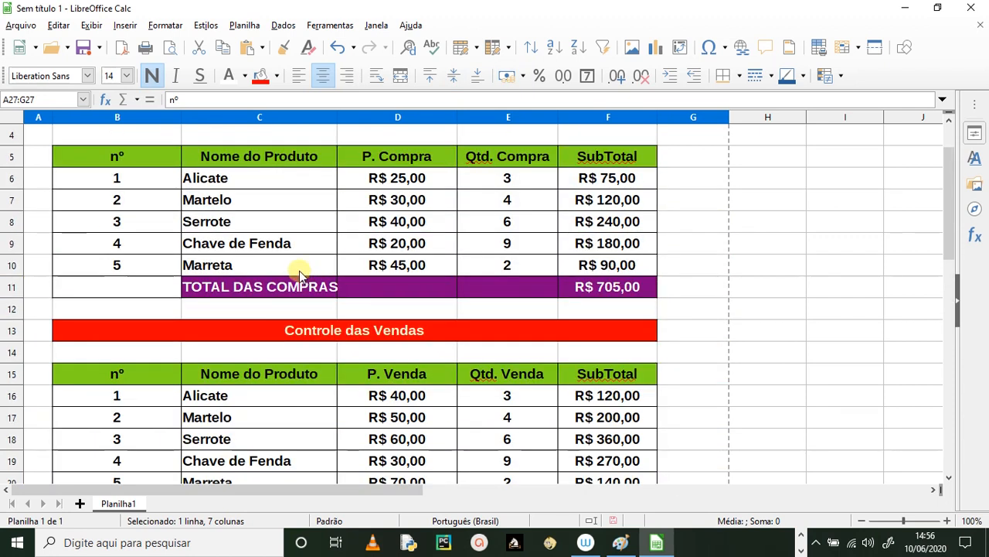
click(277, 76)
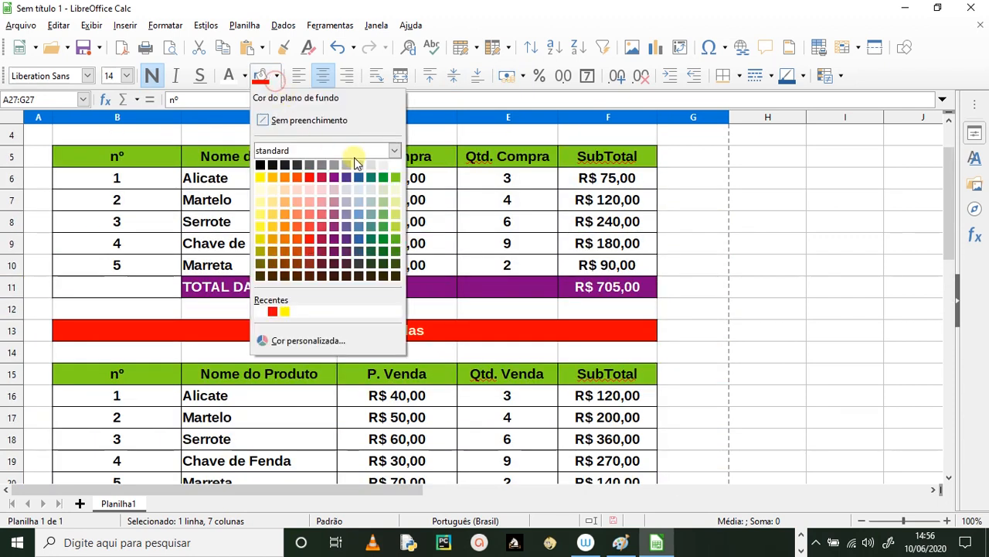
click(392, 178)
scroll(497, 260, down, 6)
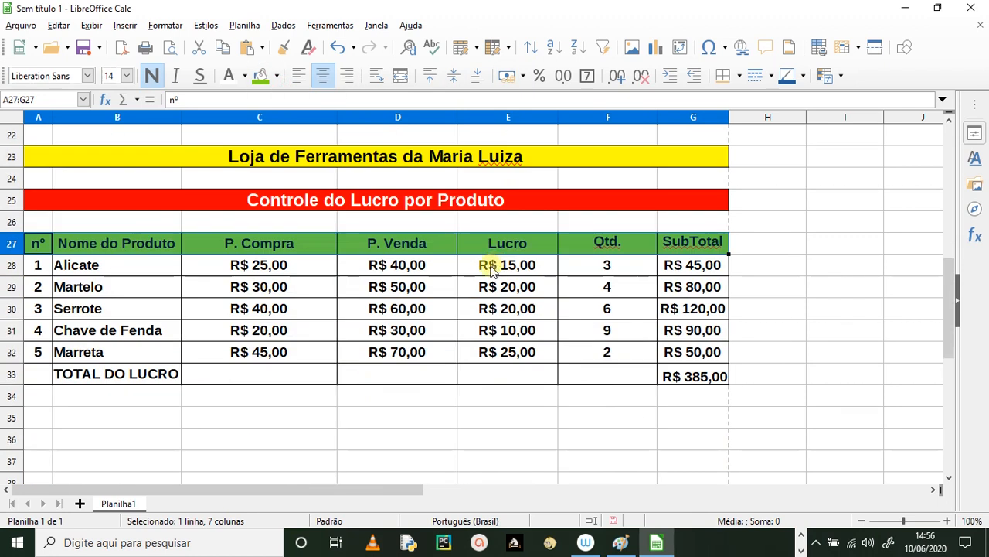
click(452, 305)
Fill the "TOTAL DO LUCRO" row, B33:G33, with purple like the totals of the other tables.
scroll(389, 347, up, 5)
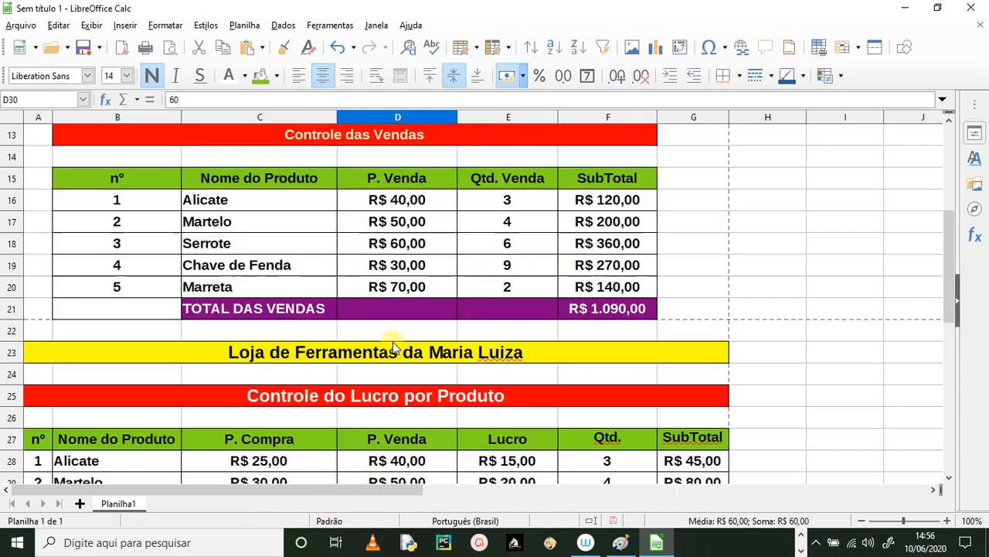
scroll(382, 340, down, 3)
scroll(381, 334, down, 4)
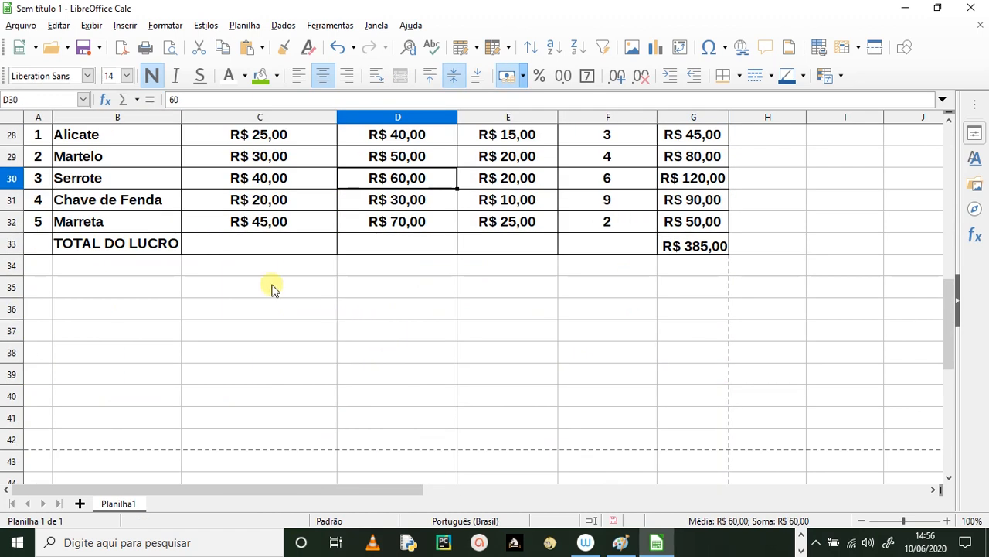
drag(101, 243, 688, 246)
click(276, 76)
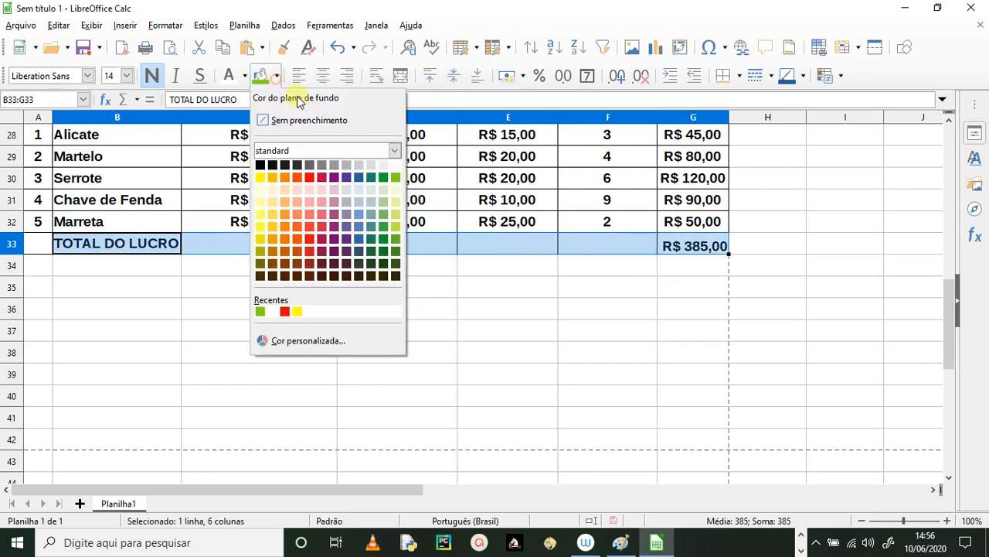
click(334, 178)
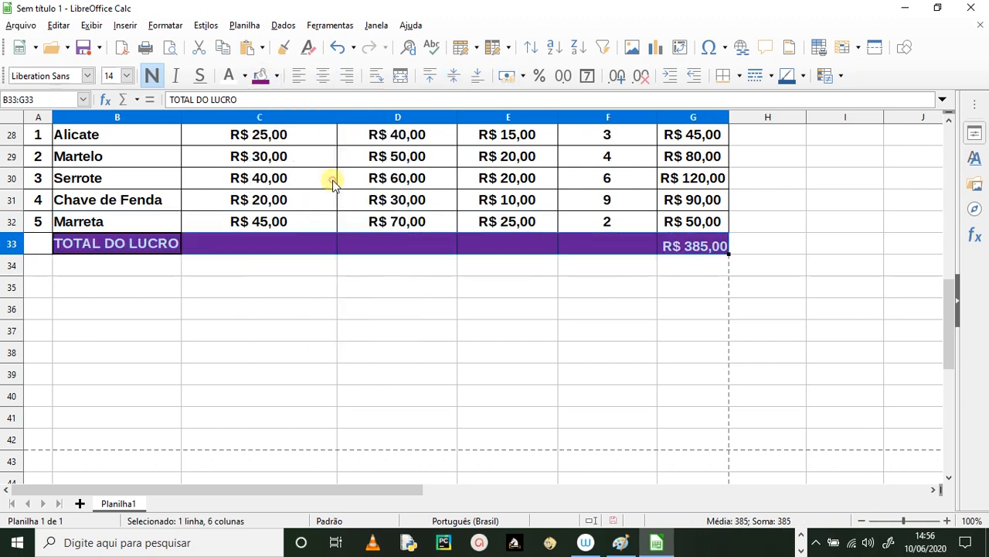
click(333, 278)
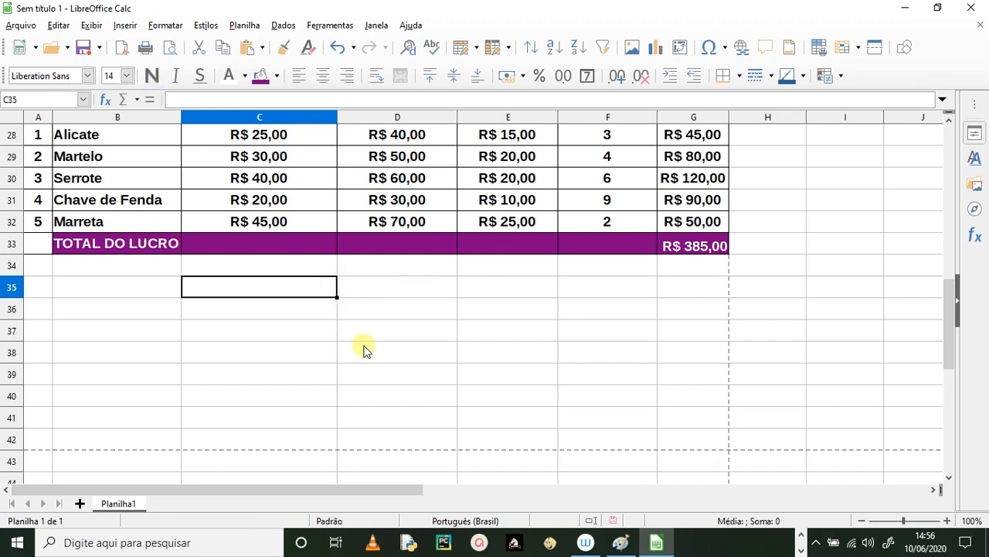
Check both pages of the sheet in the print preview and return to the spreadsheet.
scroll(365, 349, up, 5)
scroll(365, 370, up, 4)
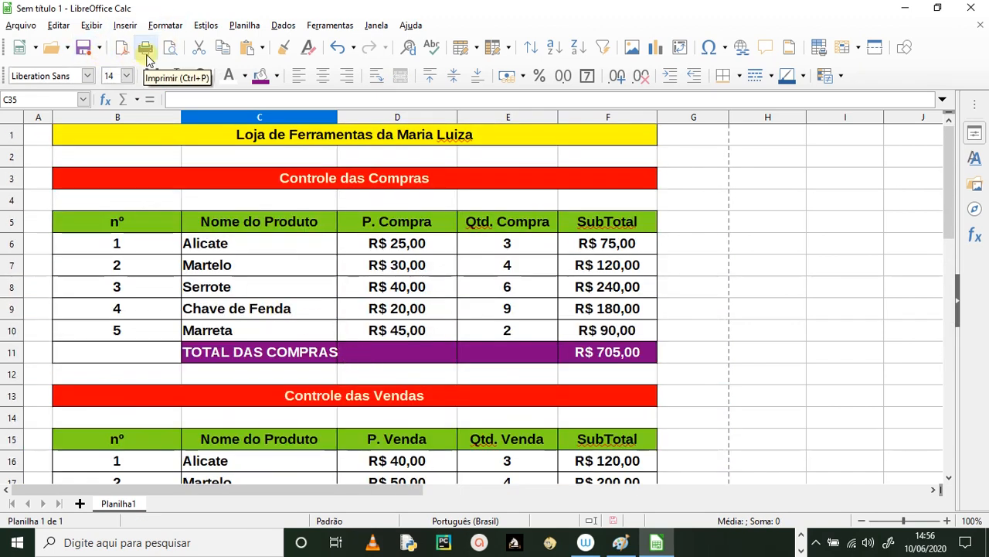
click(169, 49)
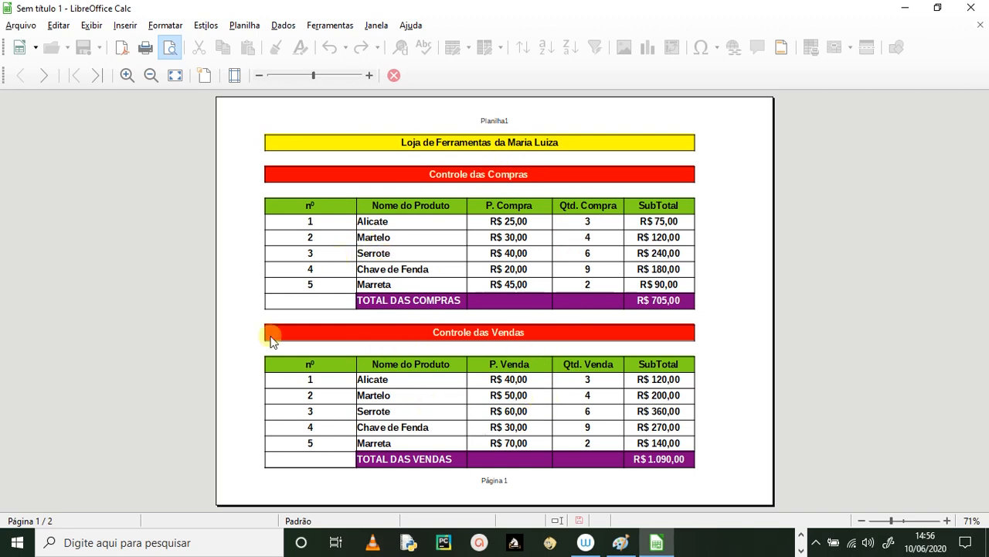
click(93, 77)
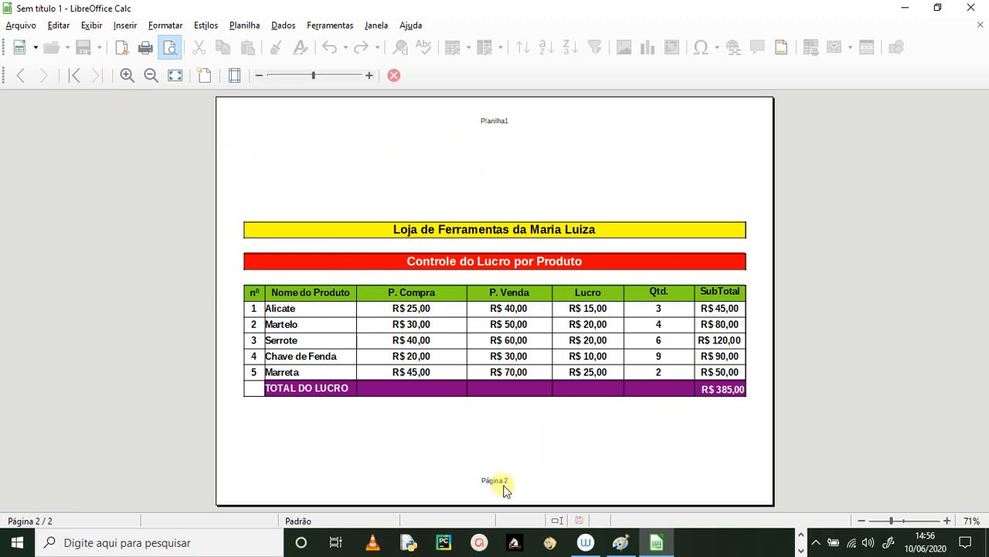
click(77, 75)
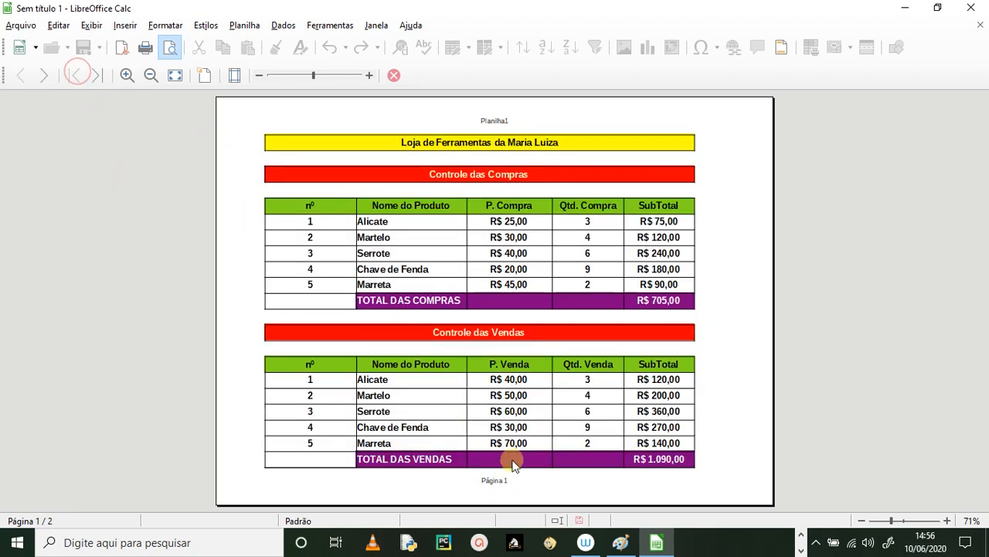
click(93, 75)
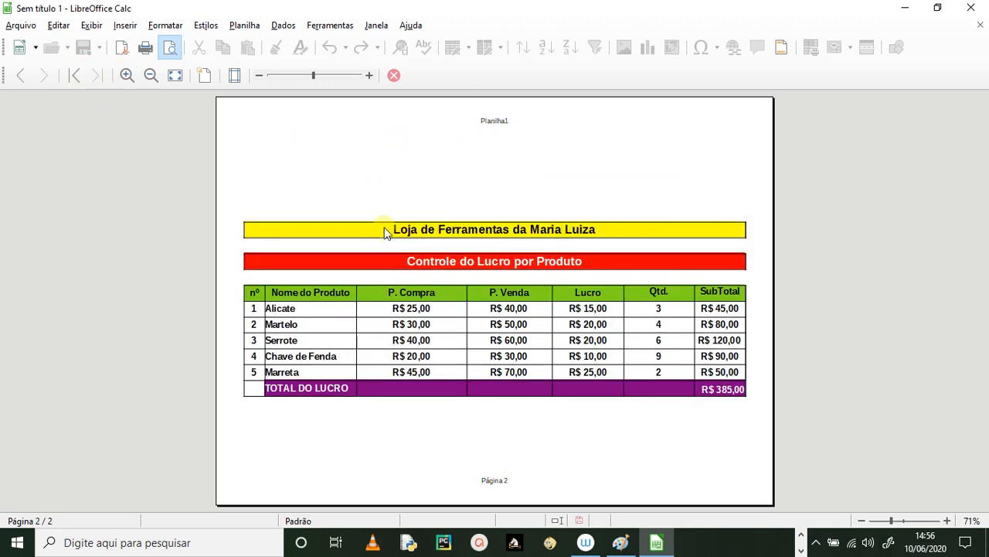
click(75, 75)
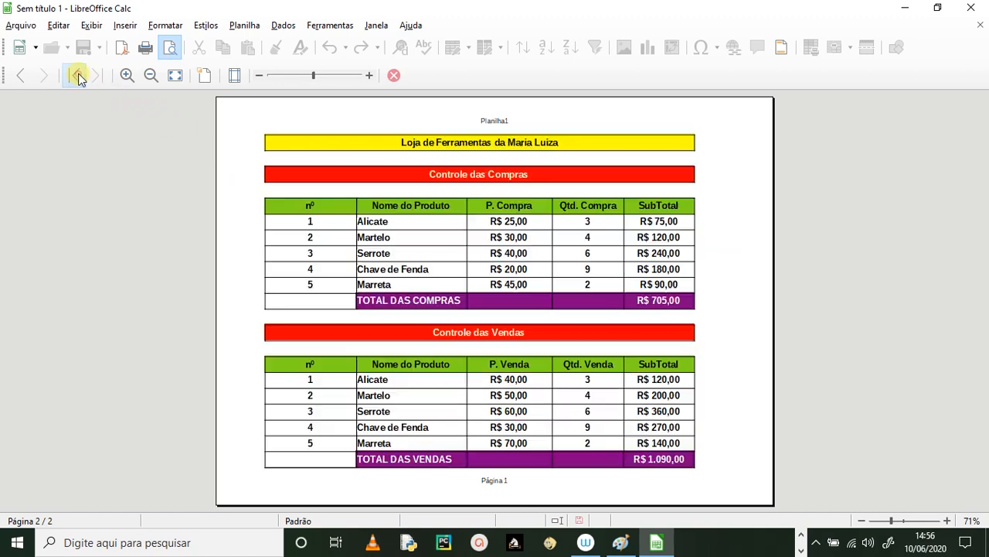
click(396, 77)
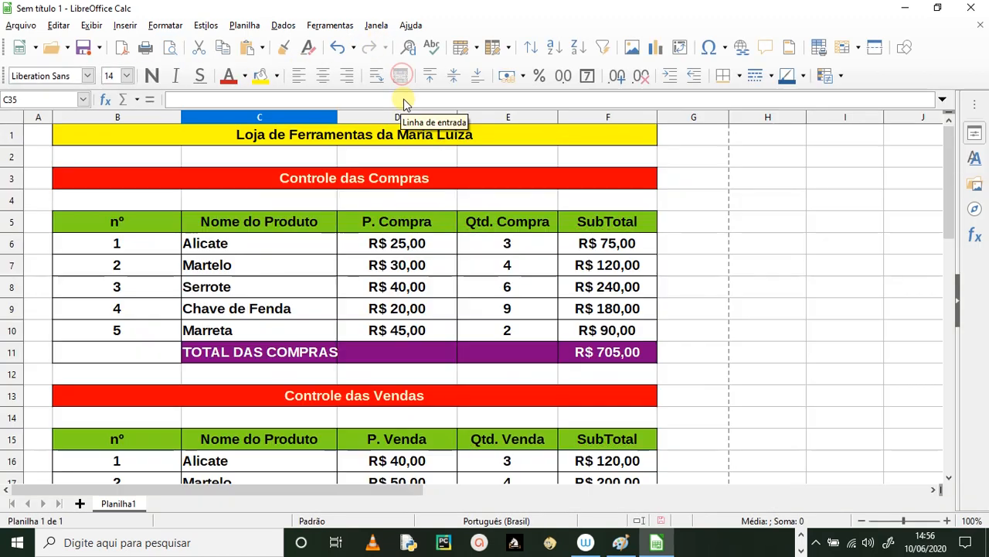
Rename the sheet as "CONTROLE COMPRA,VENDA e LUCRO".
double_click(126, 502)
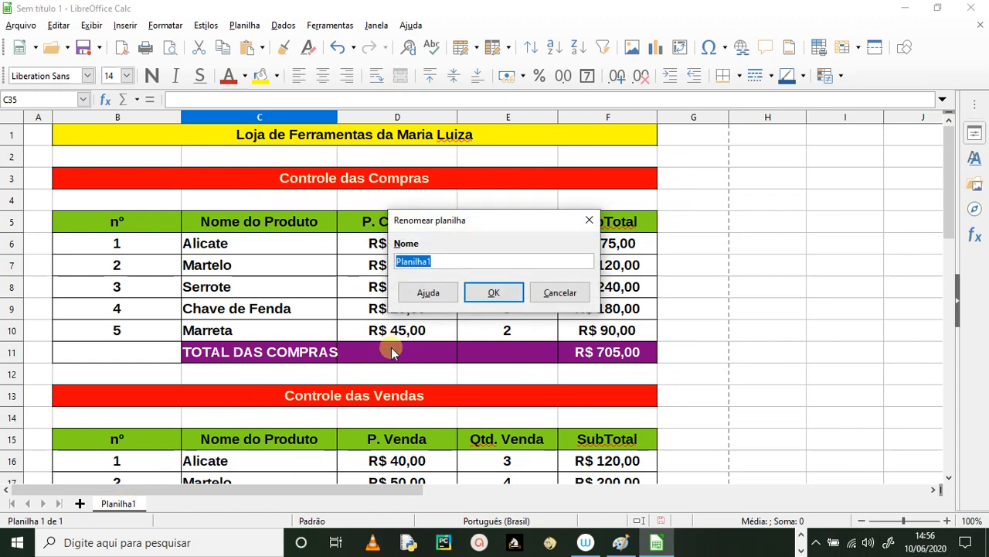
click(557, 292)
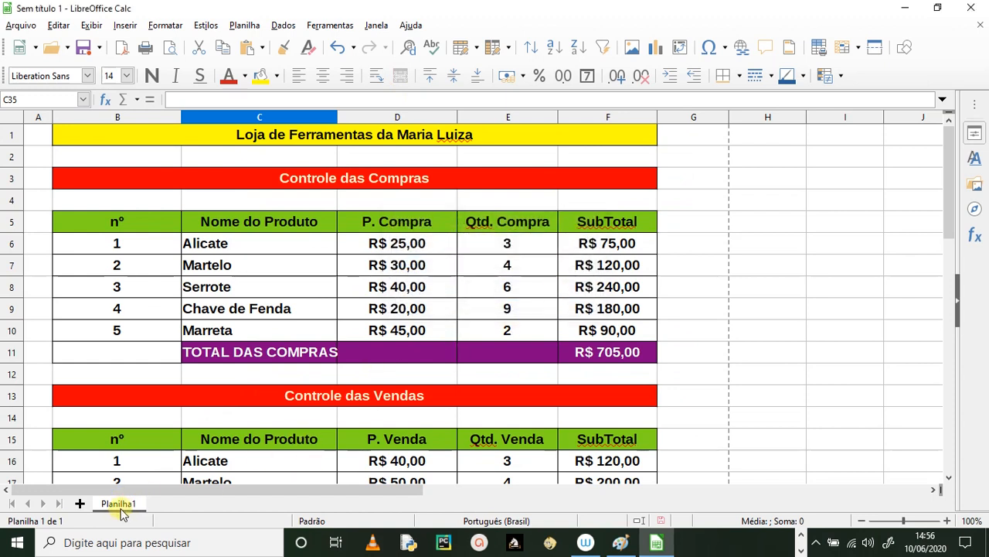
double_click(119, 505)
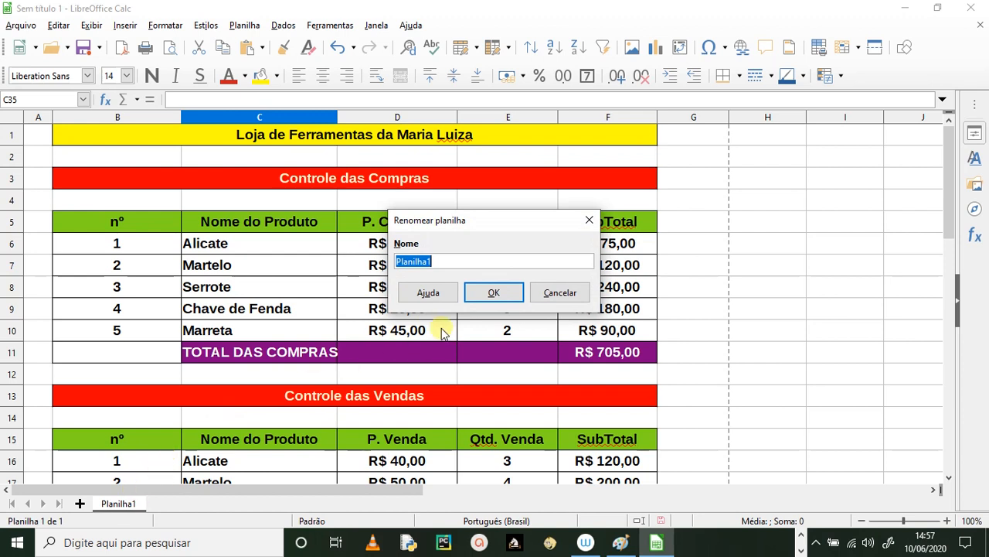
key(Caps_Lock)
key(Caps_Lock)
text(CONTROLE COMPRA,VENDA e LUCRO)
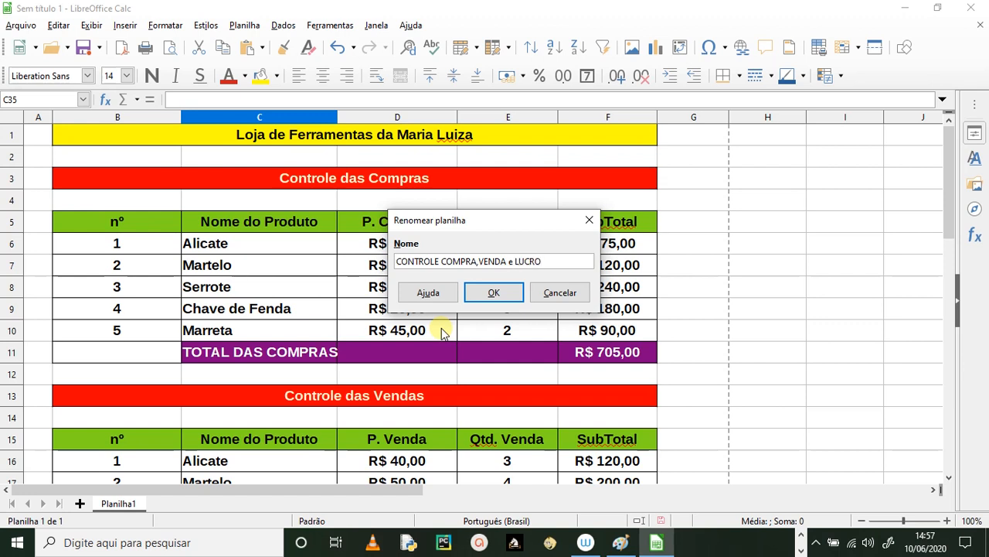
click(488, 293)
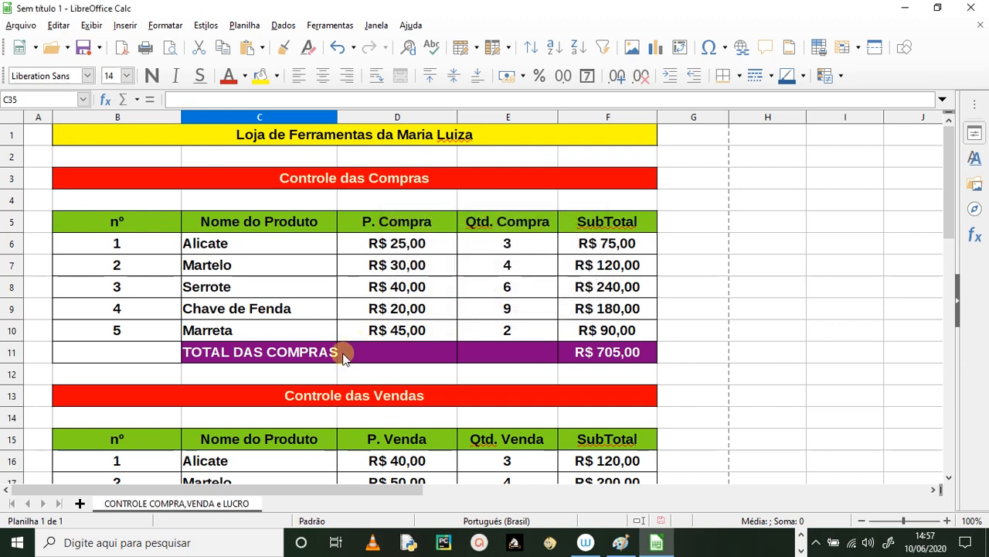
Check both pages in the print preview, close it and look over the purchase, sales and profit tables in the sheet.
click(170, 48)
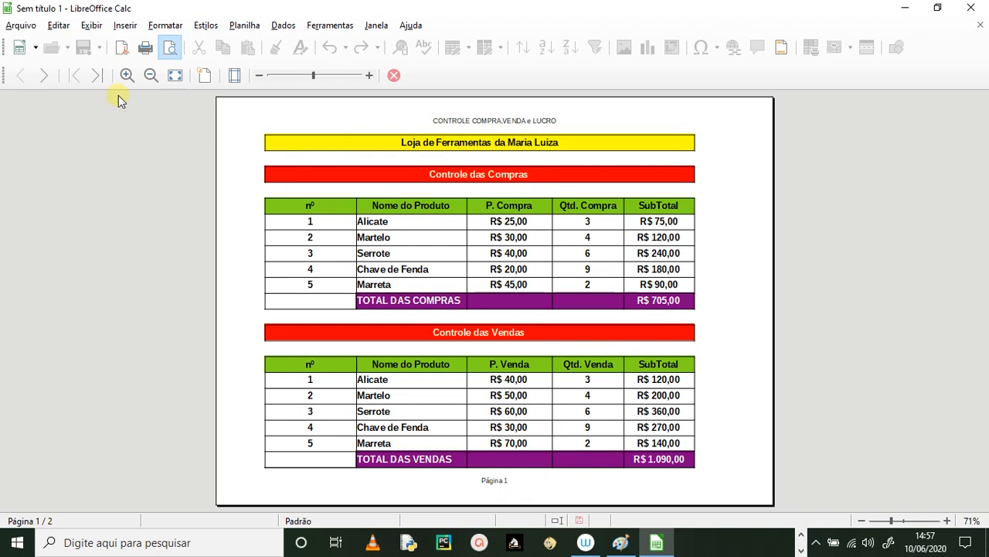
click(95, 75)
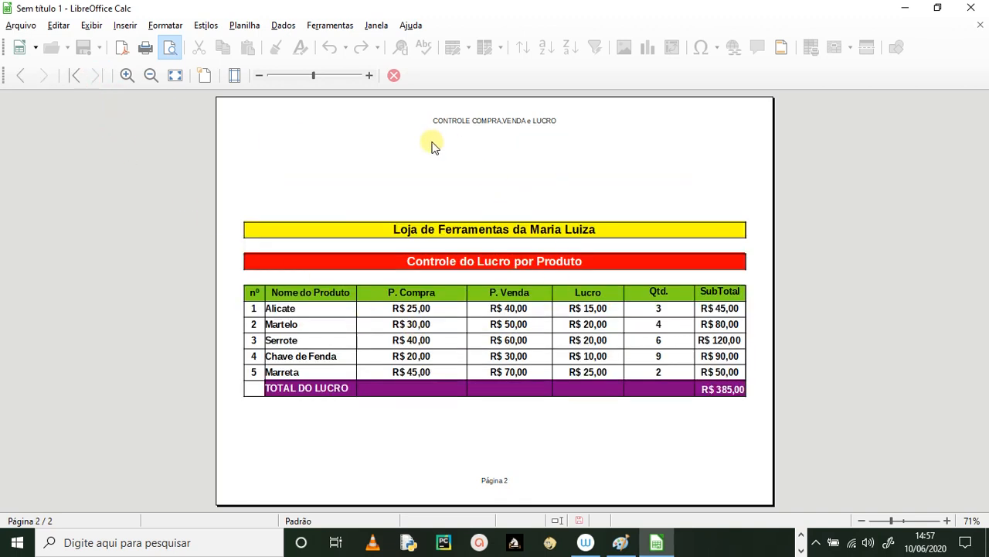
click(83, 77)
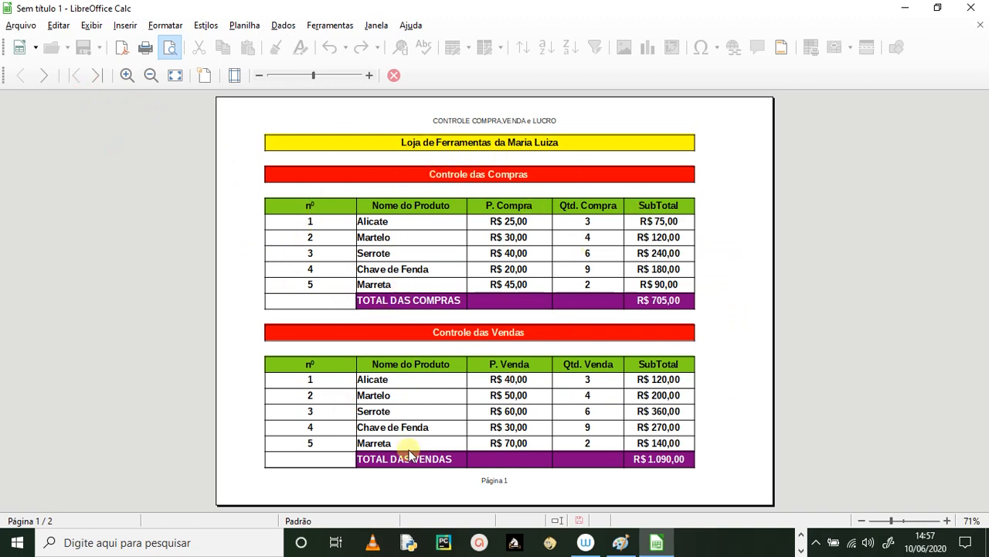
click(95, 76)
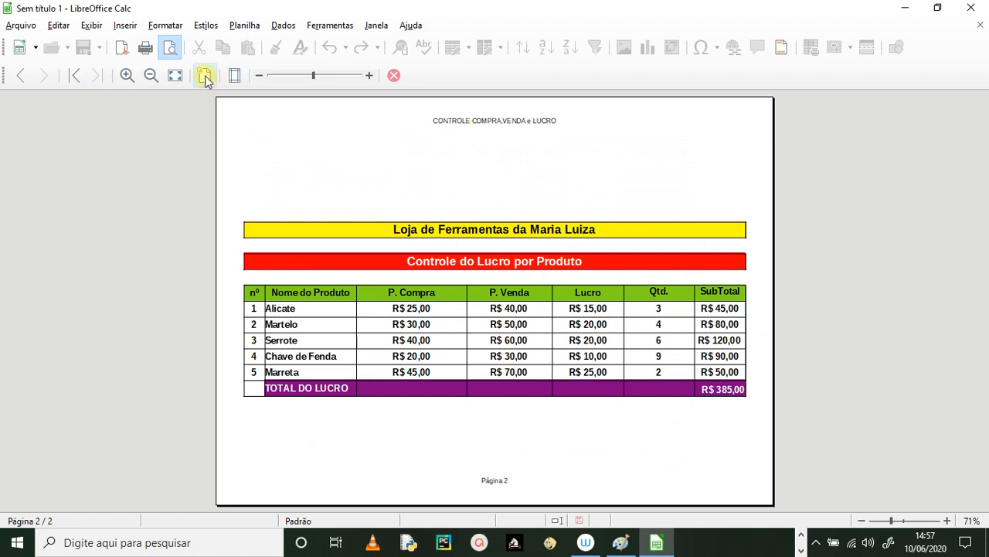
click(395, 77)
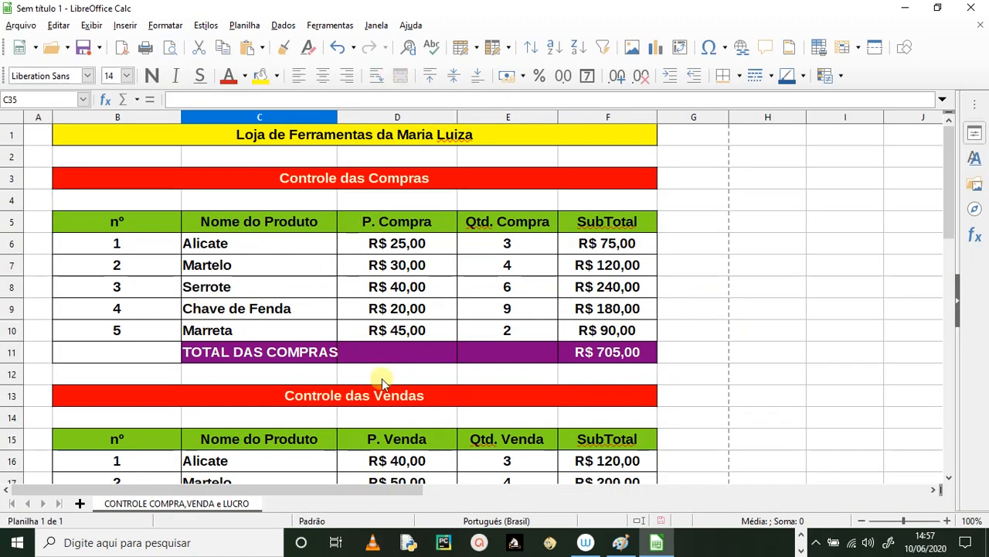
scroll(709, 356, down, 3)
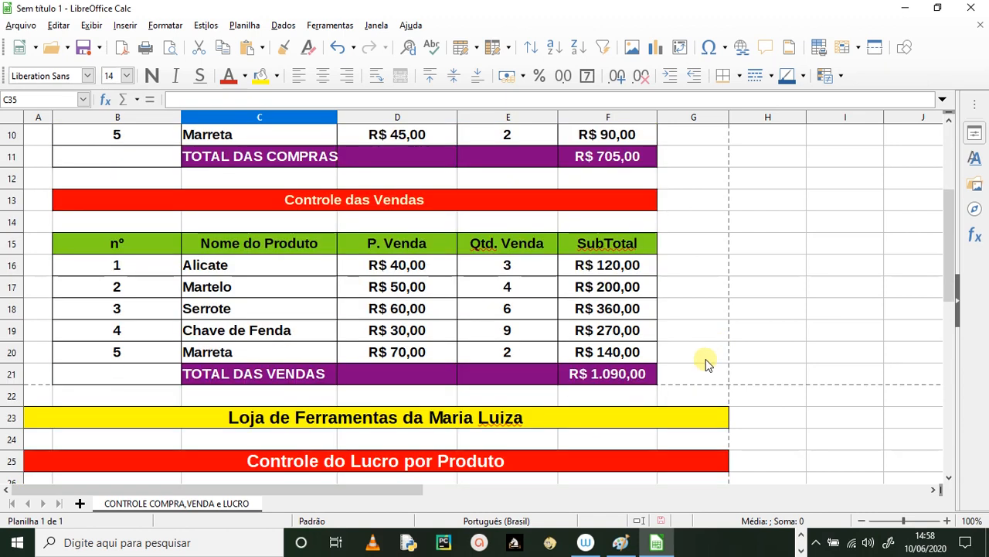
scroll(705, 362, down, 4)
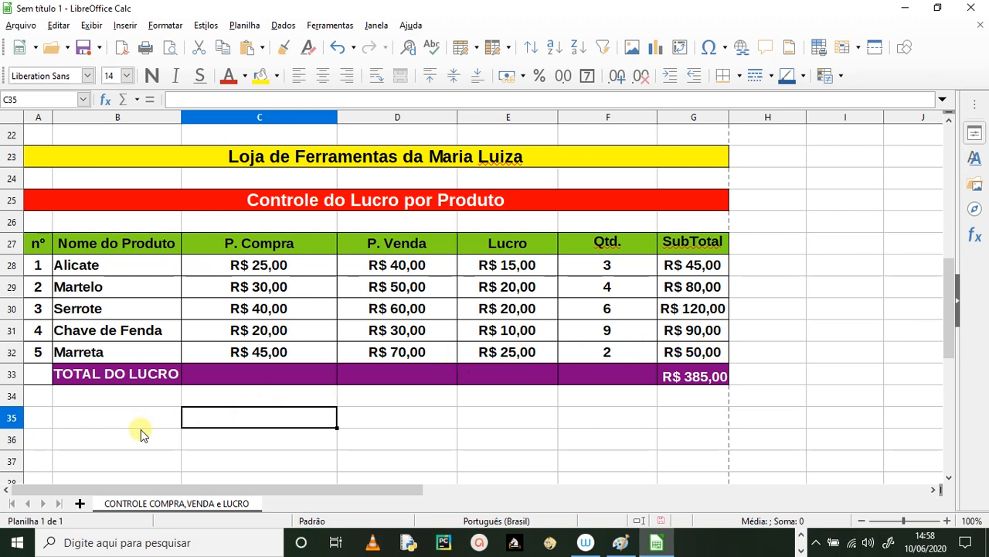
scroll(141, 434, up, 7)
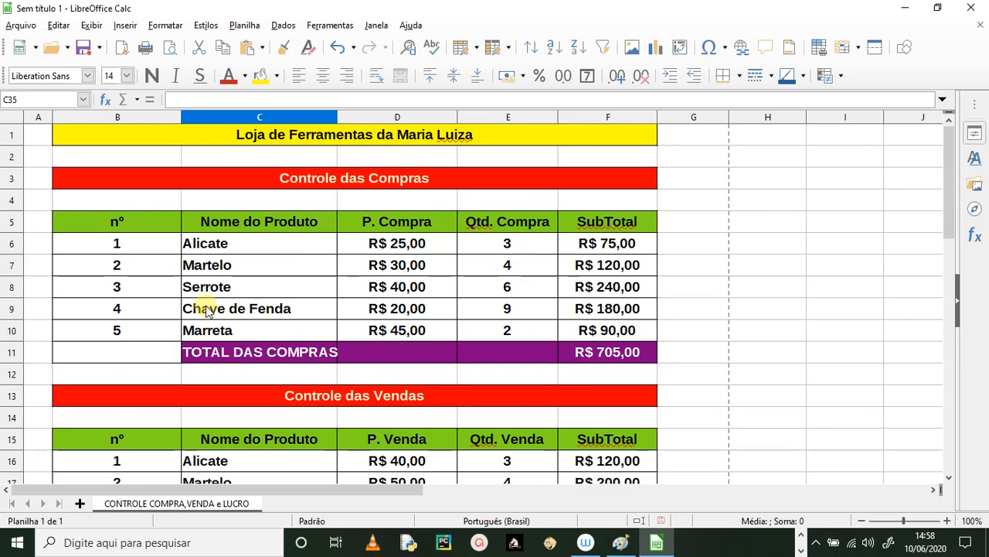
click(81, 48)
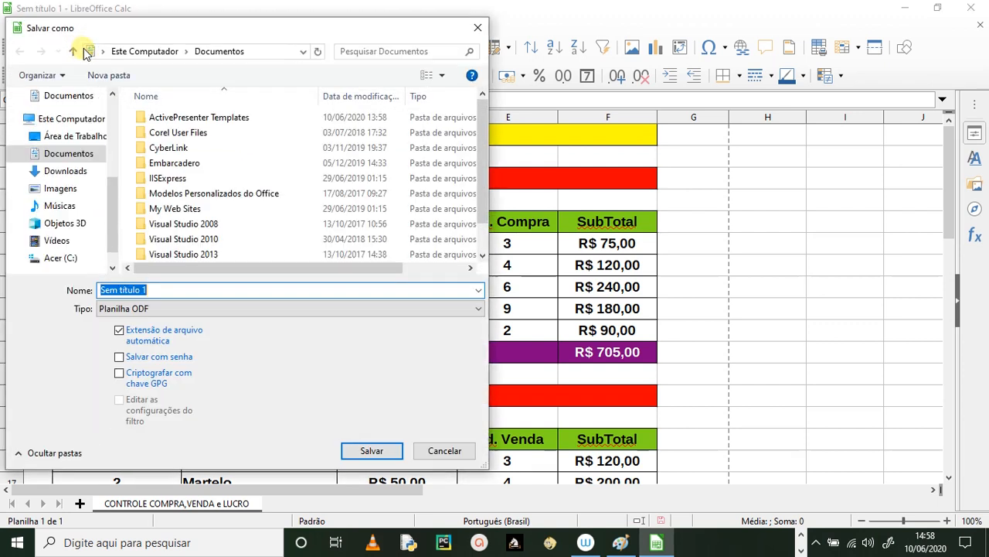
click(478, 27)
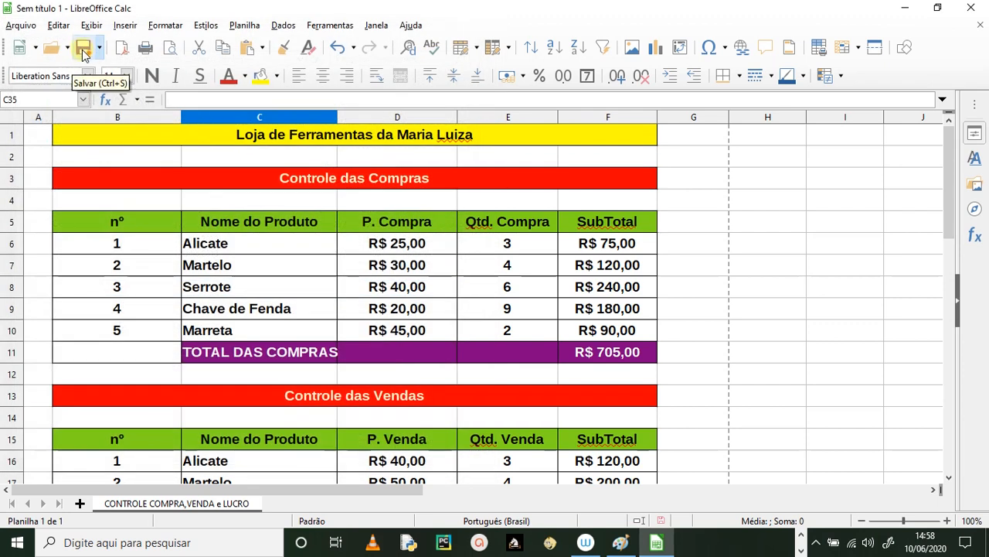
click(21, 26)
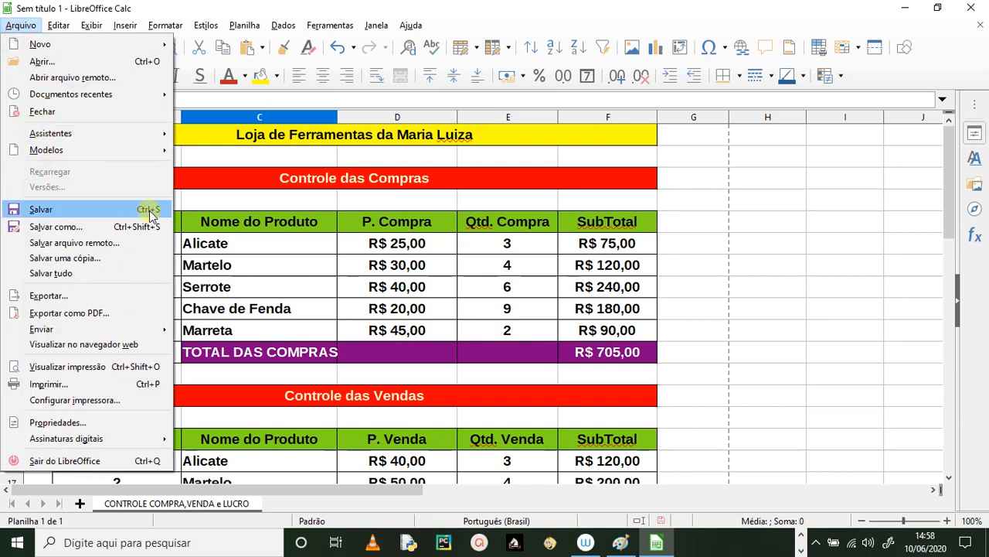
click(826, 275)
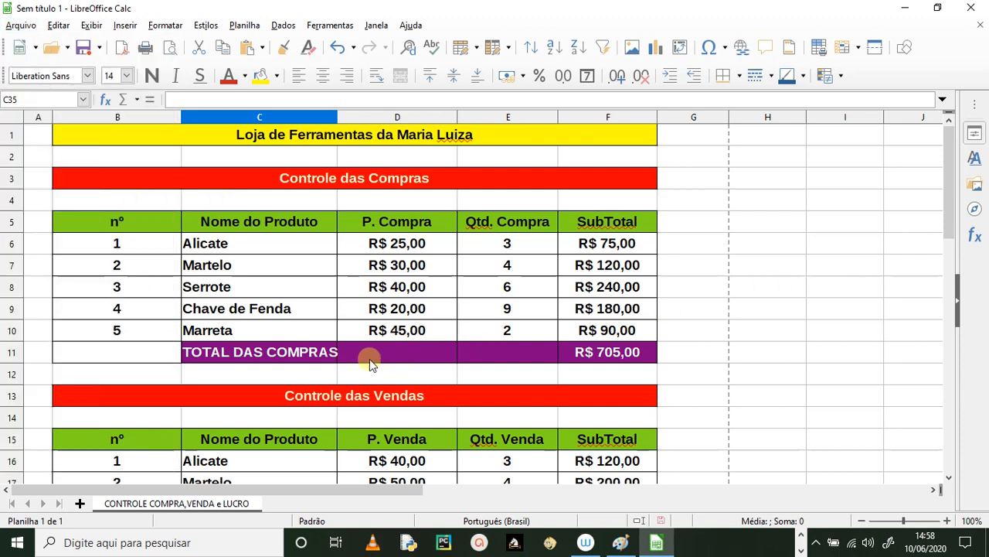
Start saving the spreadsheet and choose the EXERCÍCIOS_CALC folder inside LIBRE_OFFICE on drive C: as its location.
key(ctrl+s)
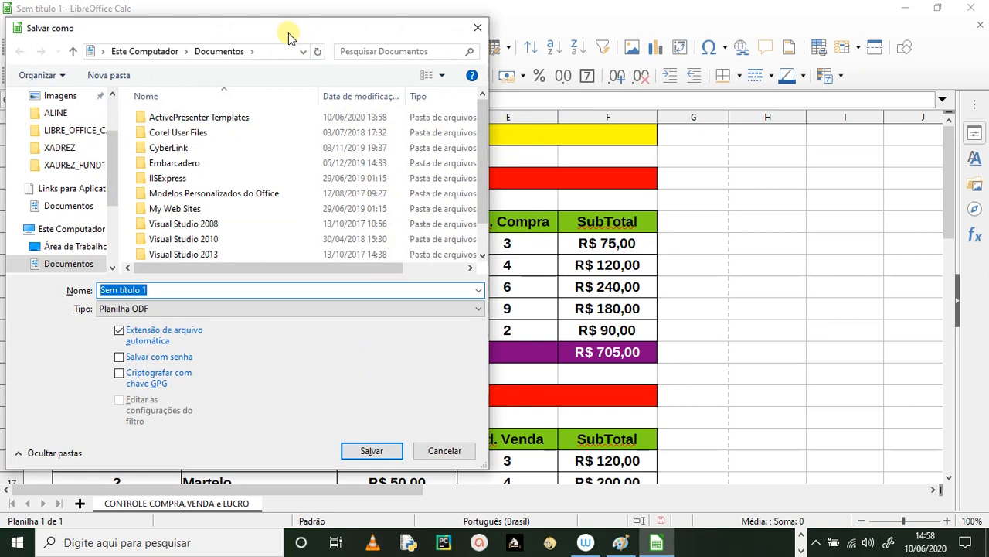
drag(288, 33, 415, 49)
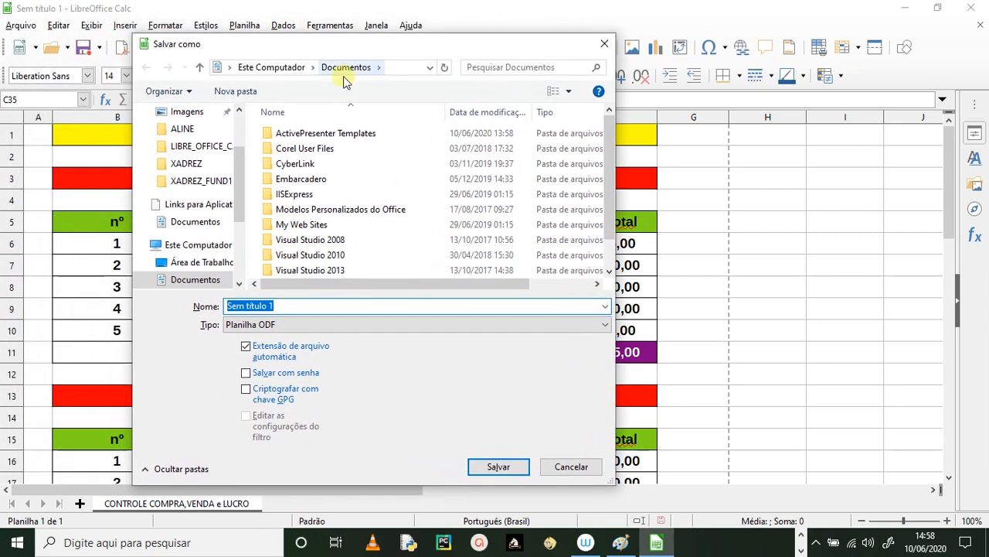
drag(237, 183, 250, 244)
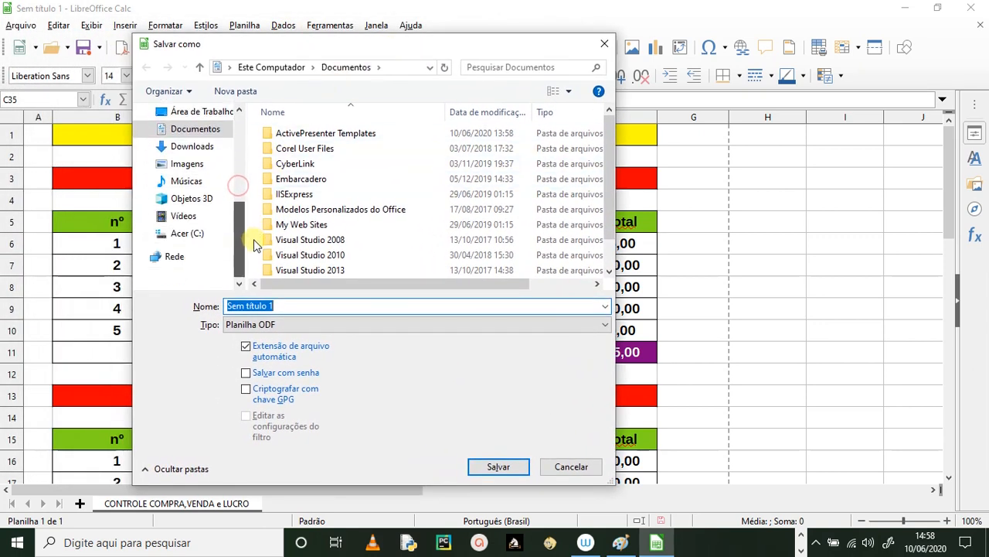
click(205, 234)
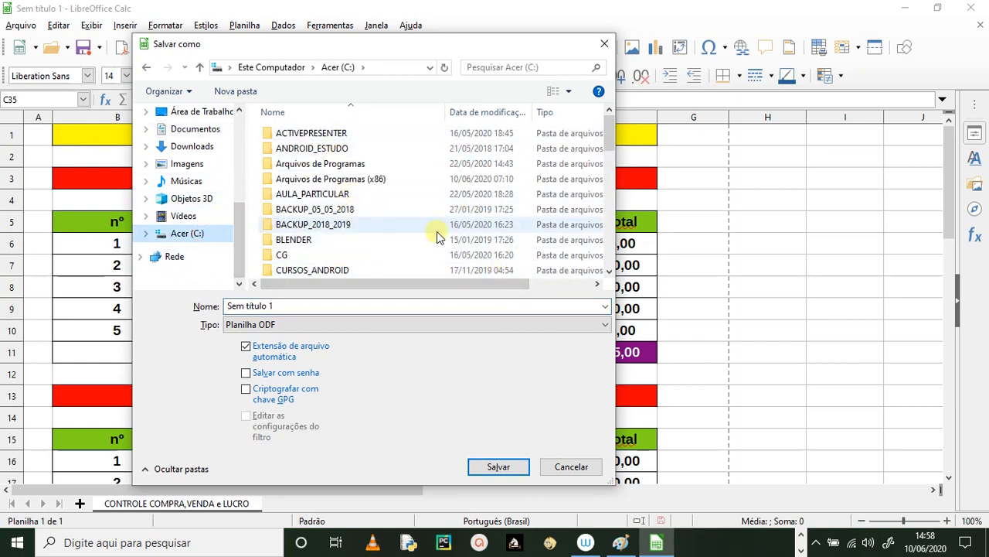
drag(610, 133, 622, 211)
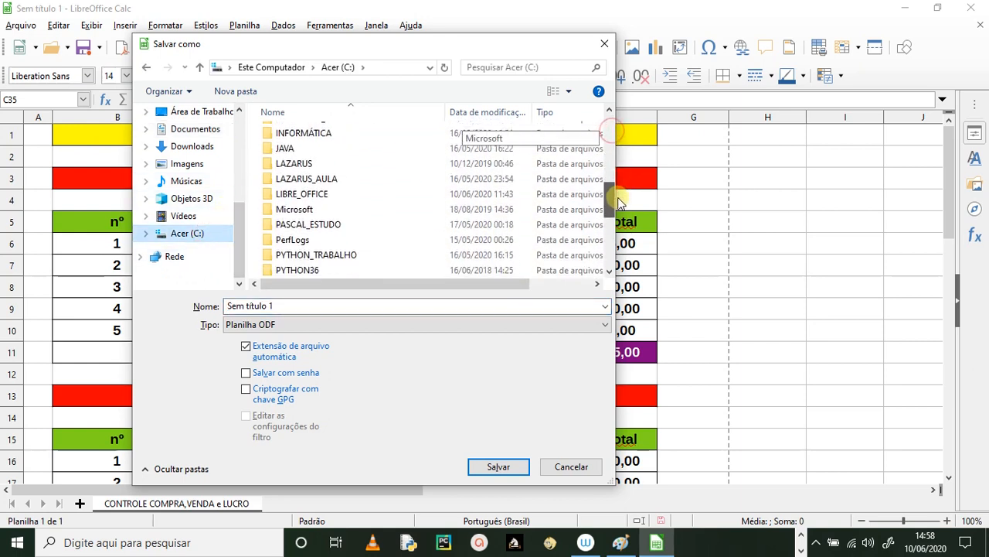
double_click(326, 192)
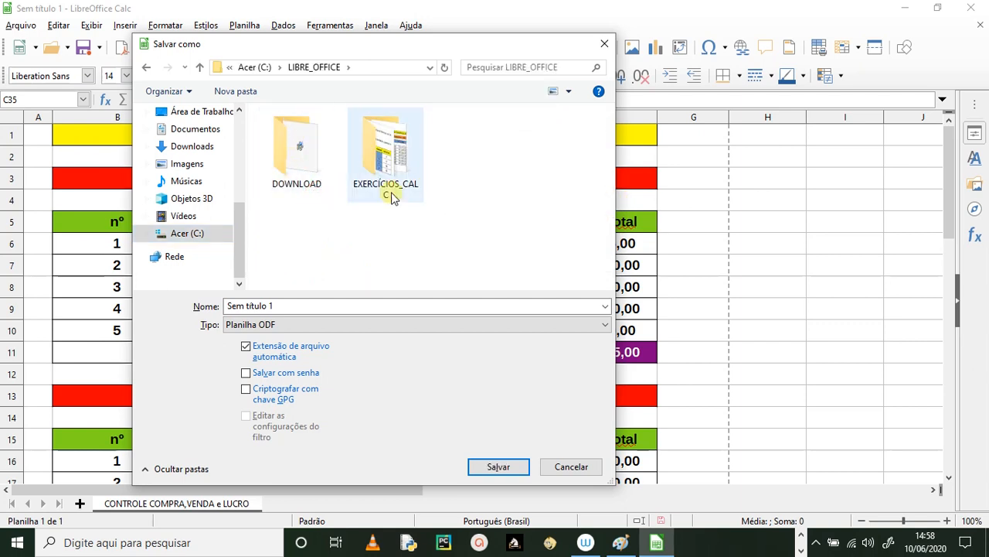
double_click(394, 169)
Name the file EXE0003, keep the Planilha ODF file type and save it.
click(308, 303)
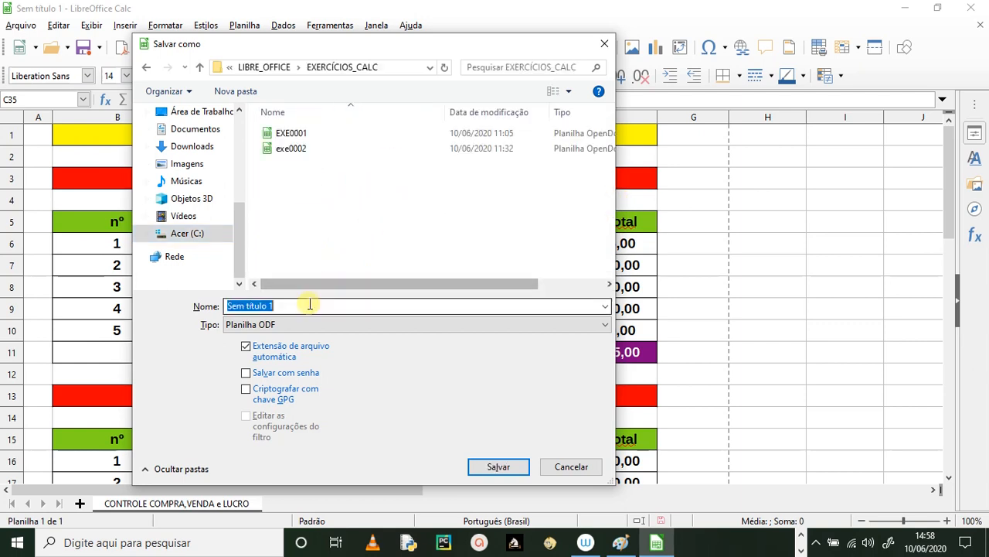
text(EX)
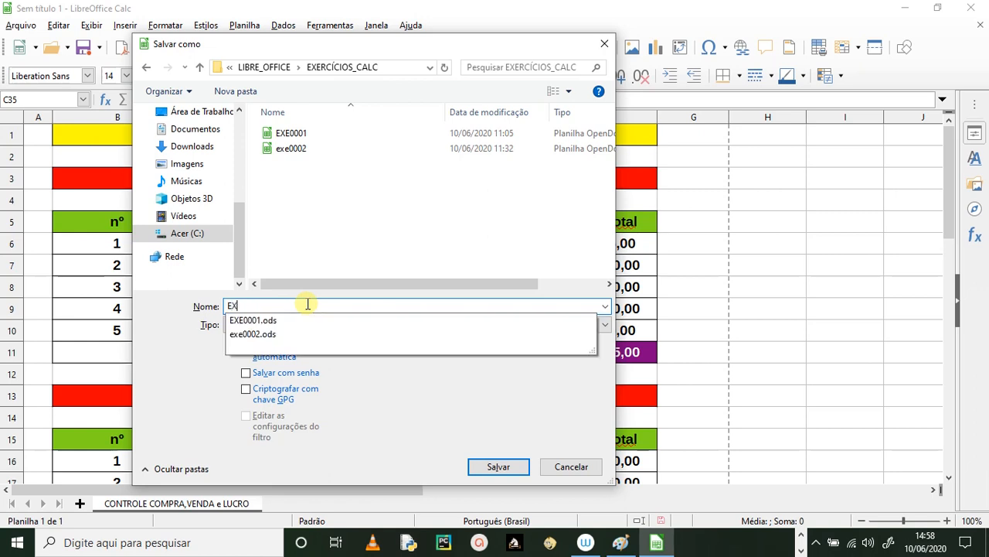
text(E0003)
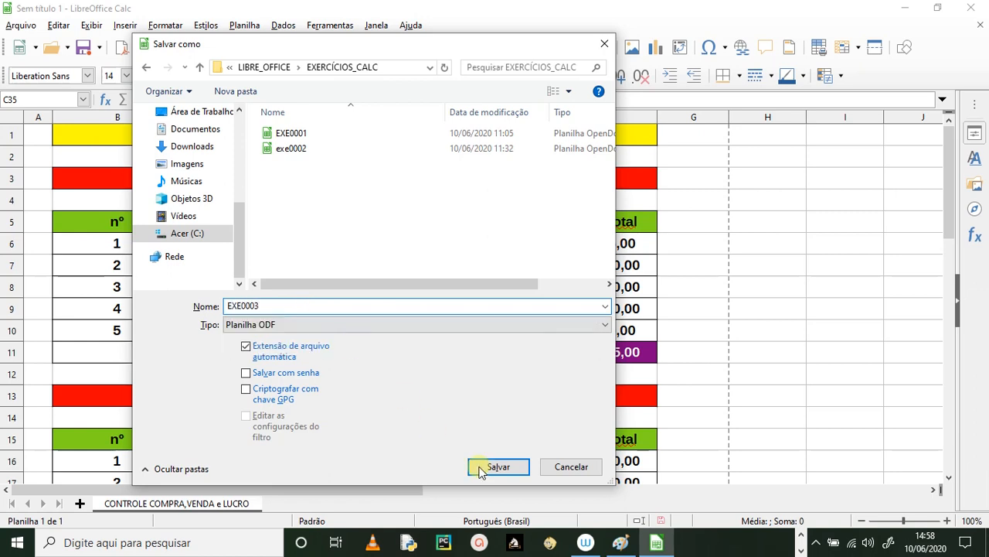
click(282, 327)
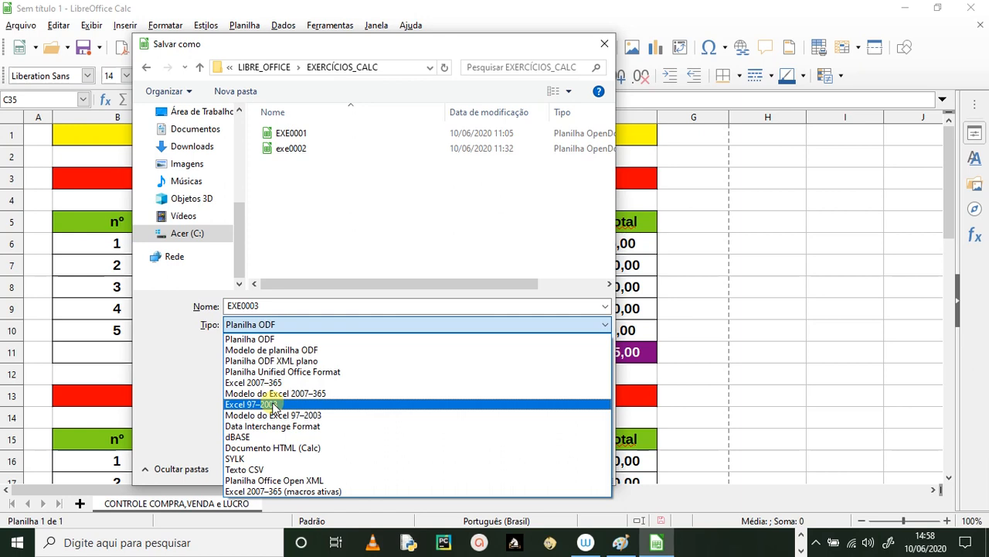
click(286, 338)
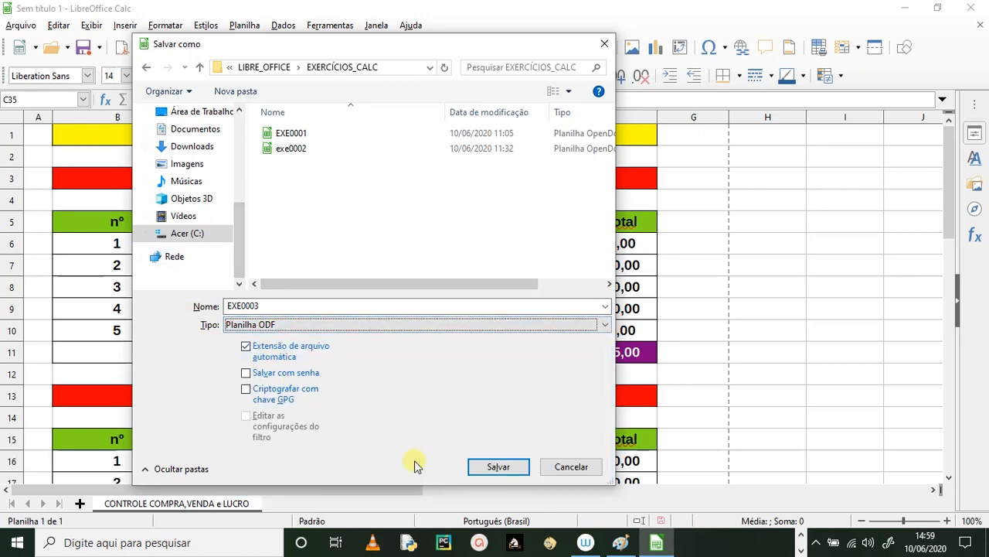
click(495, 467)
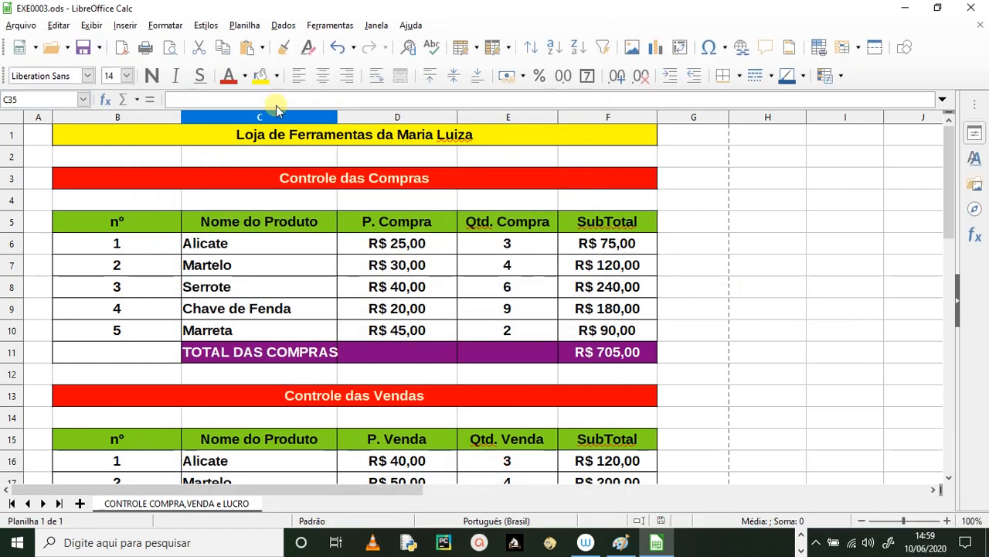
Export the spreadsheet as a PDF named EXE0003 in the EXERCÍCIOS_CALC folder.
click(124, 51)
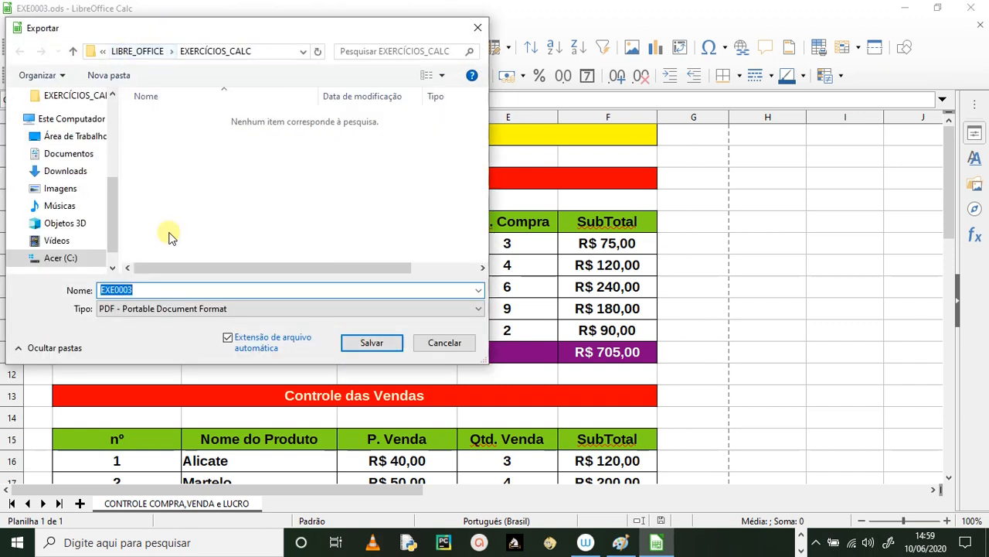
click(372, 343)
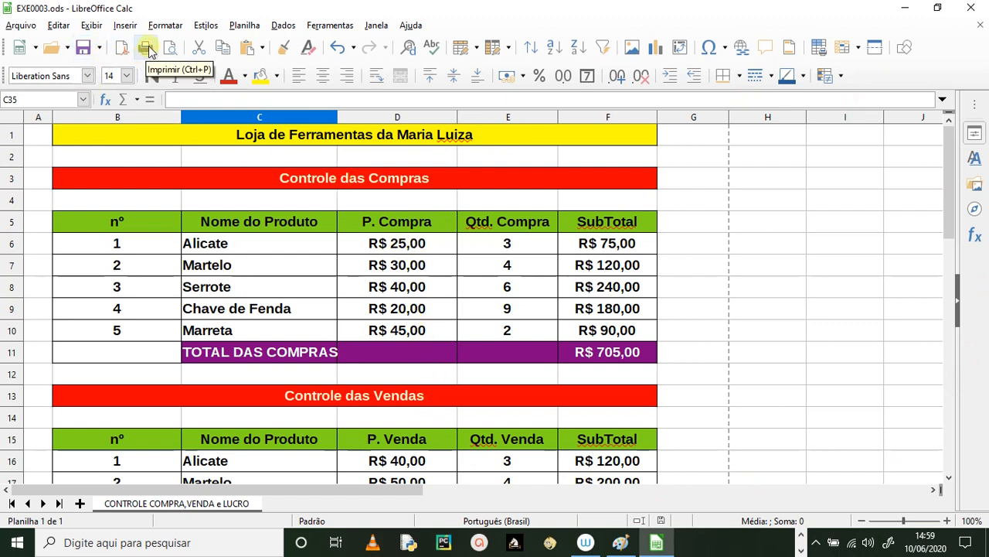
Review both printed pages of EXE0003 in the print preview and go back to the first page.
scroll(763, 244, down, 4)
scroll(758, 260, up, 4)
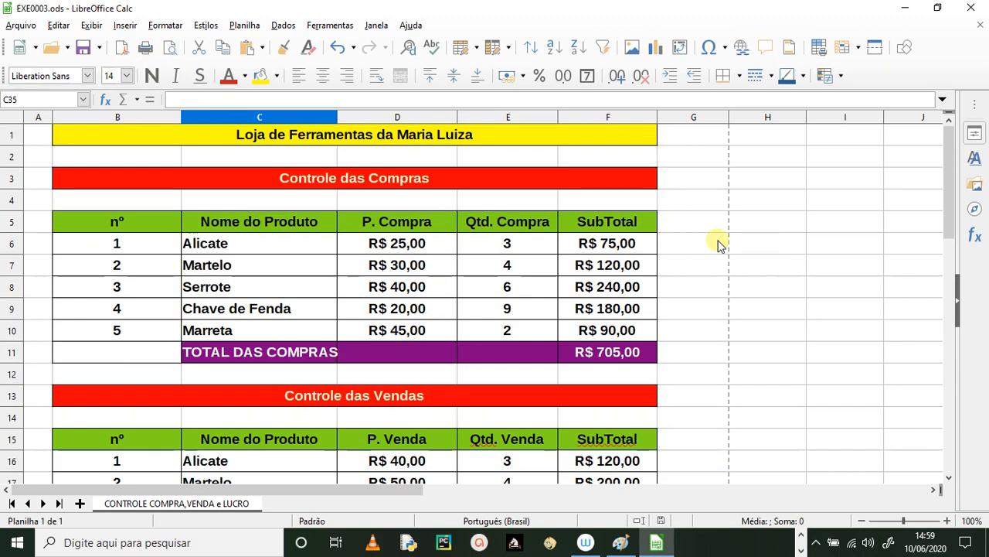
click(172, 50)
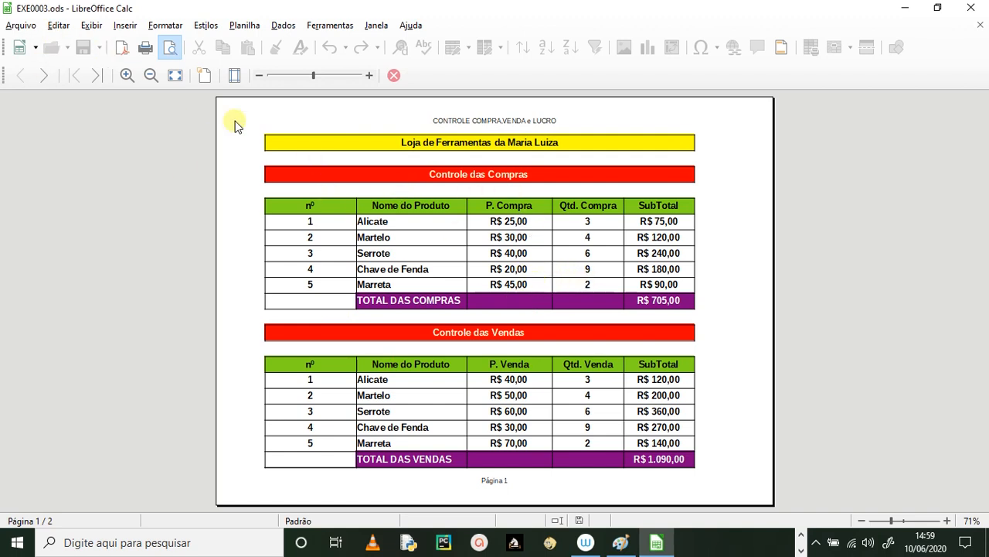
click(93, 77)
click(93, 75)
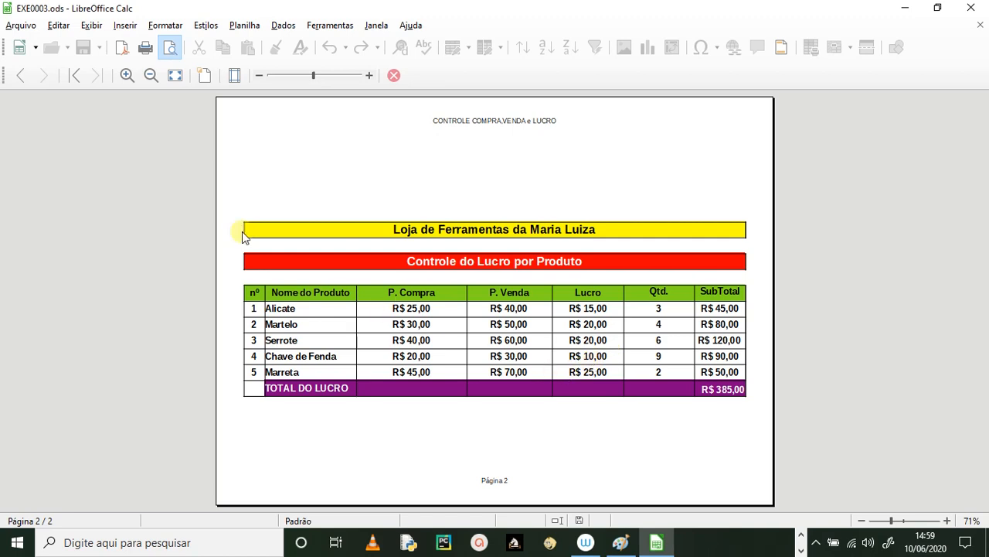
click(78, 75)
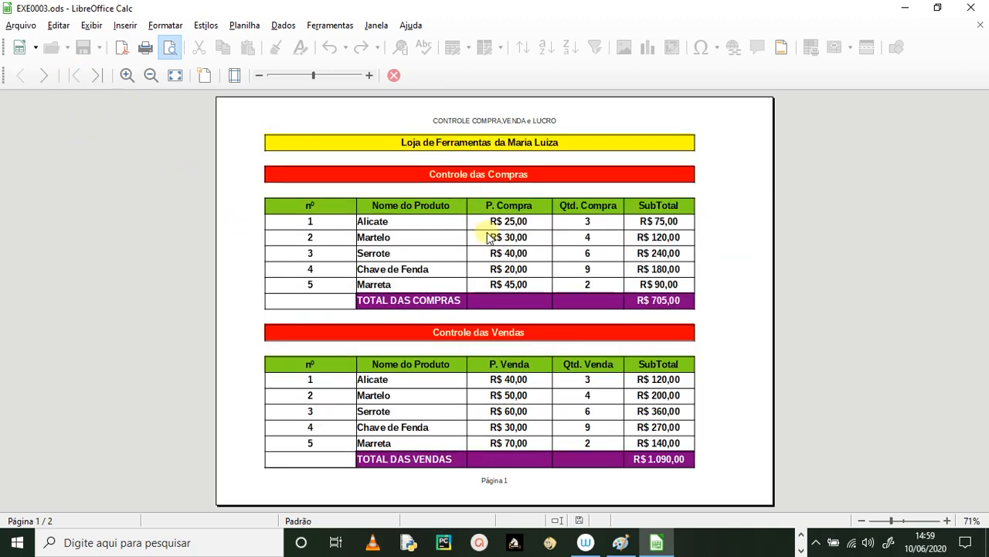
Switch to Paint, dismiss the pending save dialog and review the handwritten notes on the profit formula, purchase table and subtotal formula.
key(alt+Tab)
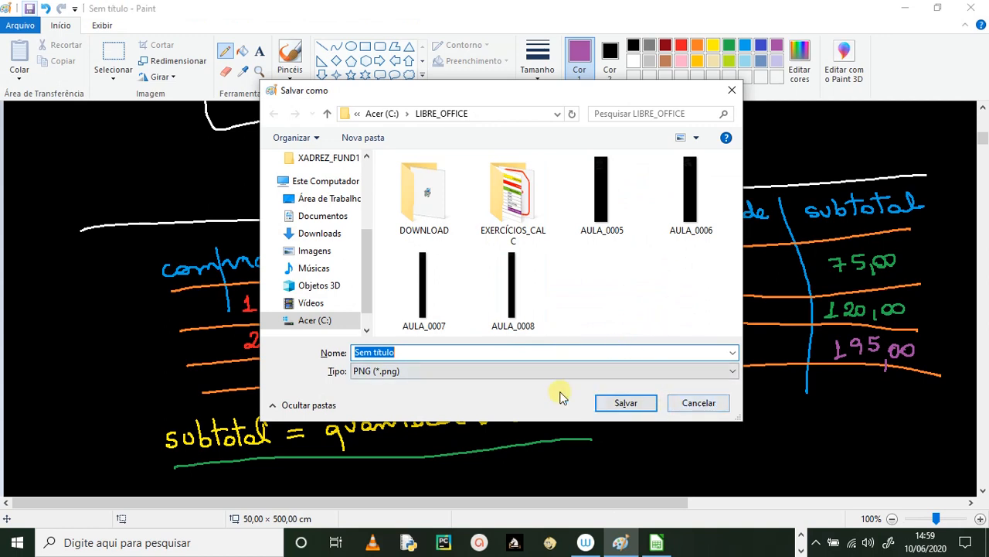
click(699, 403)
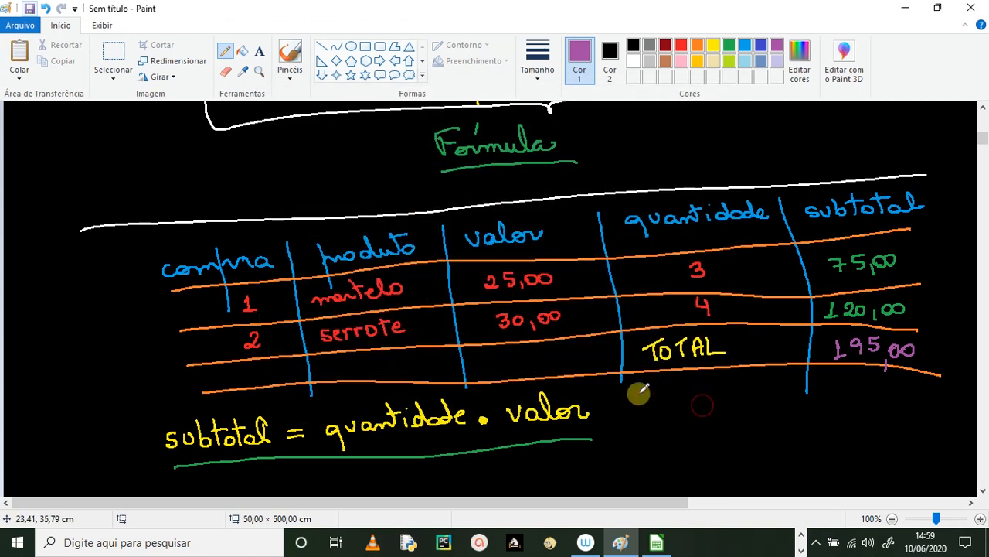
scroll(572, 333, up, 10)
scroll(527, 340, up, 5)
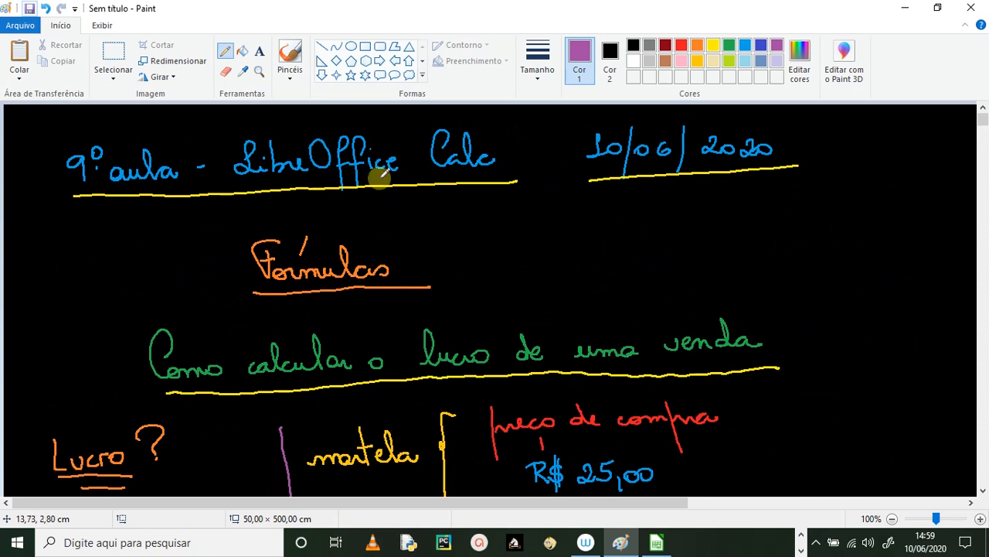
scroll(490, 247, down, 3)
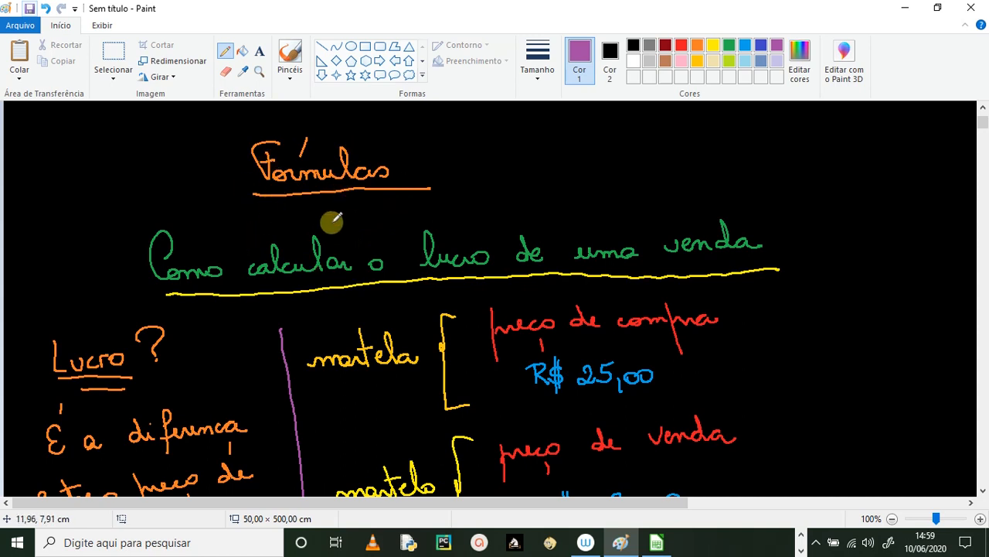
scroll(340, 236, down, 8)
scroll(345, 249, down, 3)
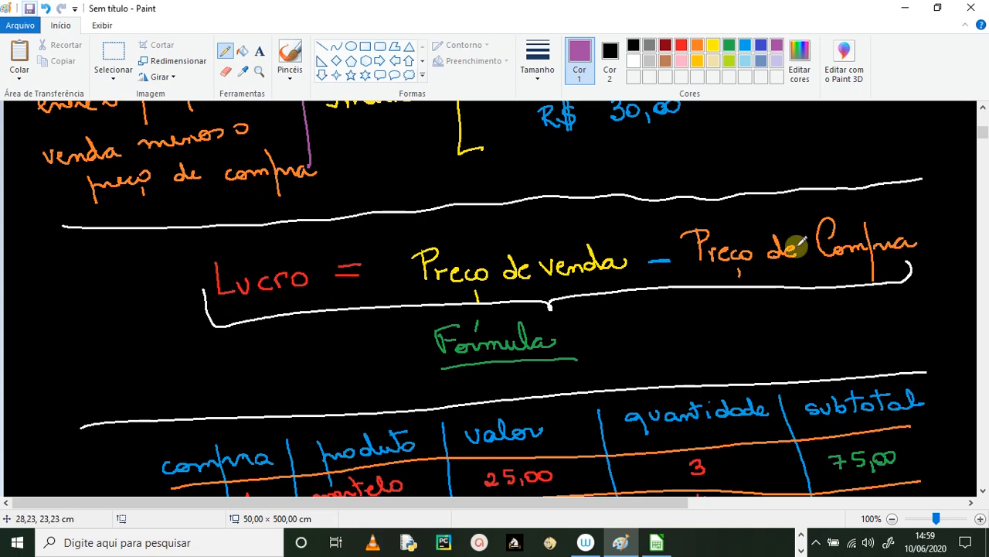
scroll(518, 386, down, 12)
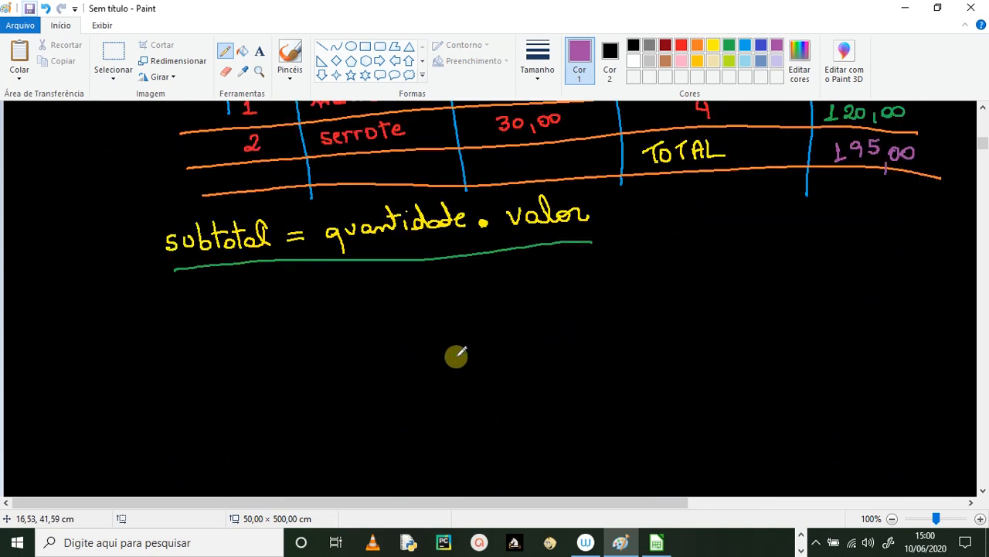
scroll(394, 352, up, 11)
scroll(394, 340, down, 8)
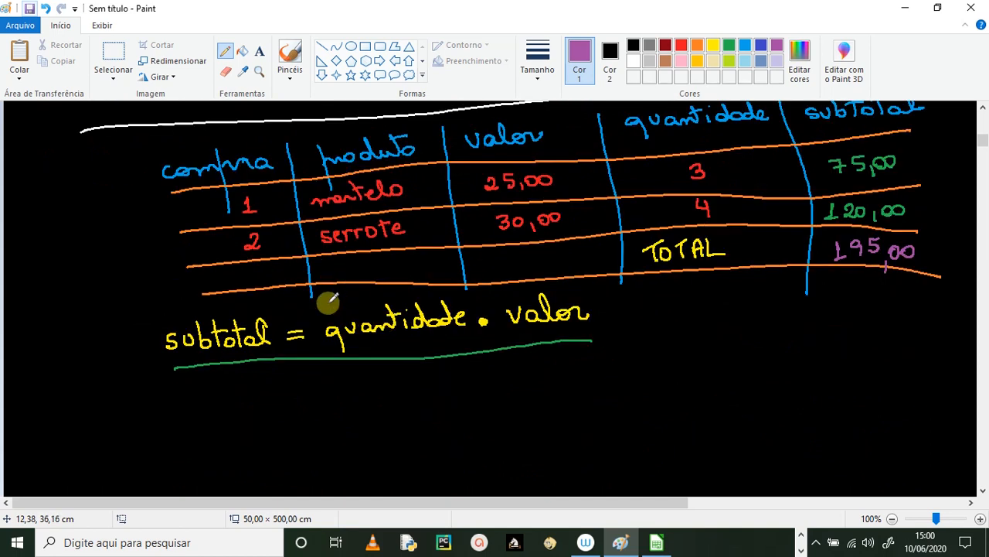
scroll(346, 330, up, 12)
scroll(549, 379, down, 5)
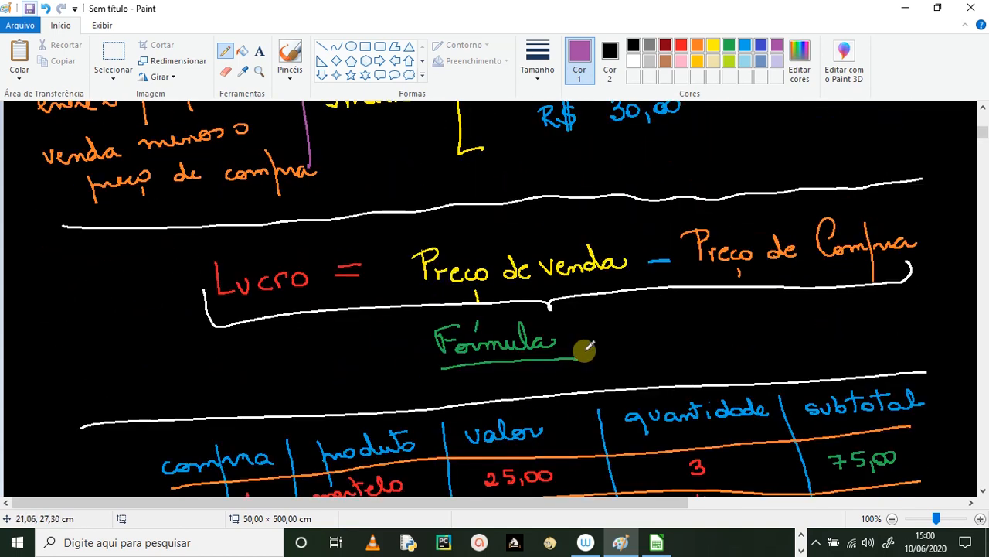
scroll(657, 278, down, 11)
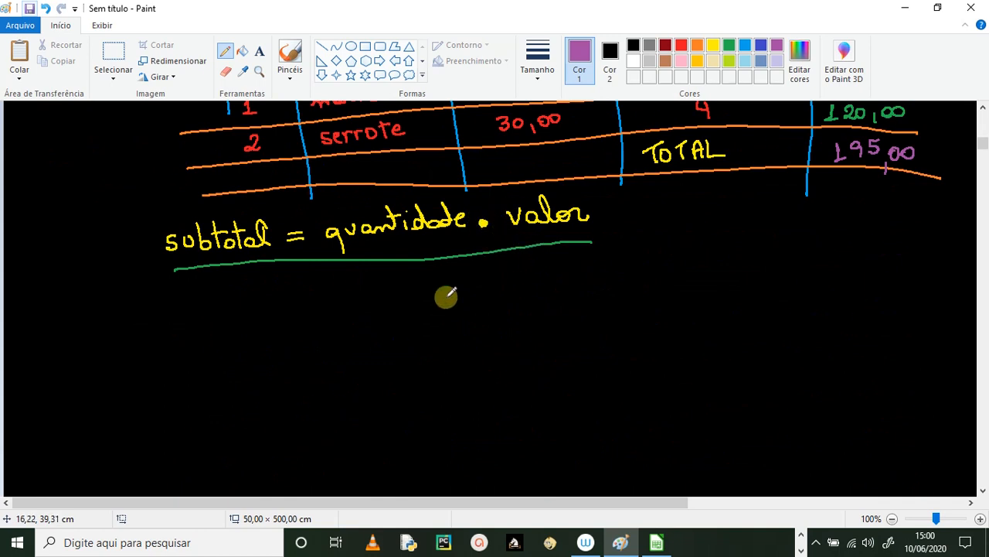
scroll(446, 293, up, 10)
scroll(424, 328, up, 15)
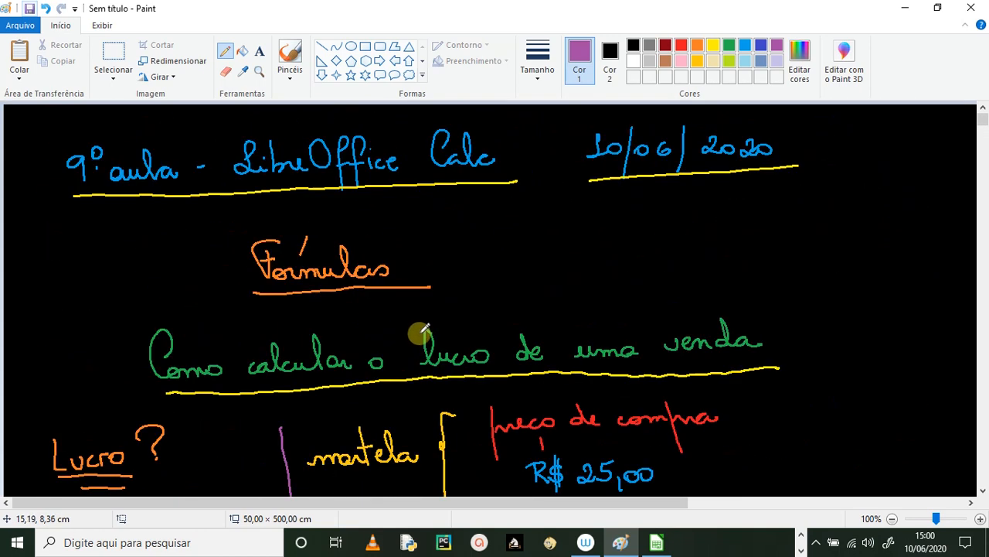
scroll(565, 320, down, 10)
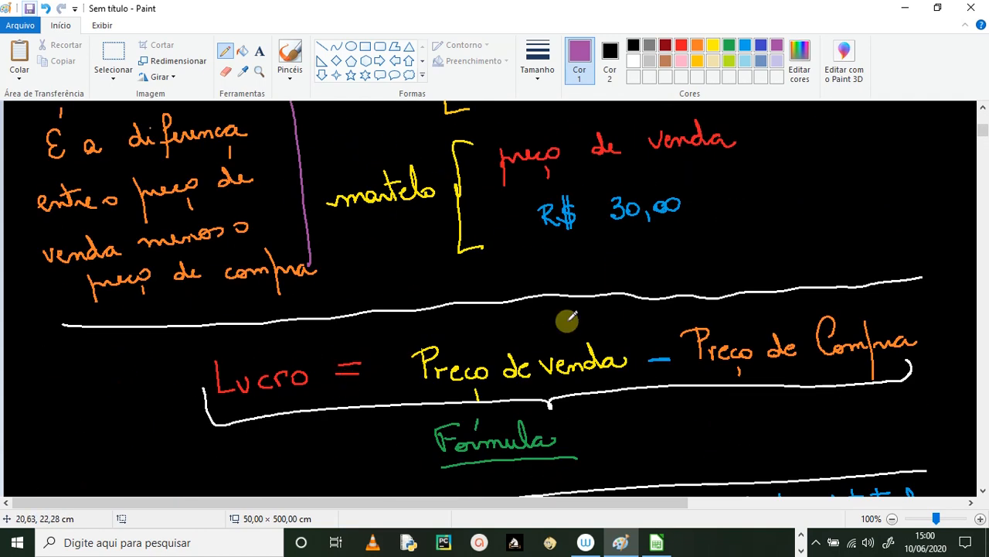
scroll(561, 397, up, 8)
scroll(638, 394, down, 15)
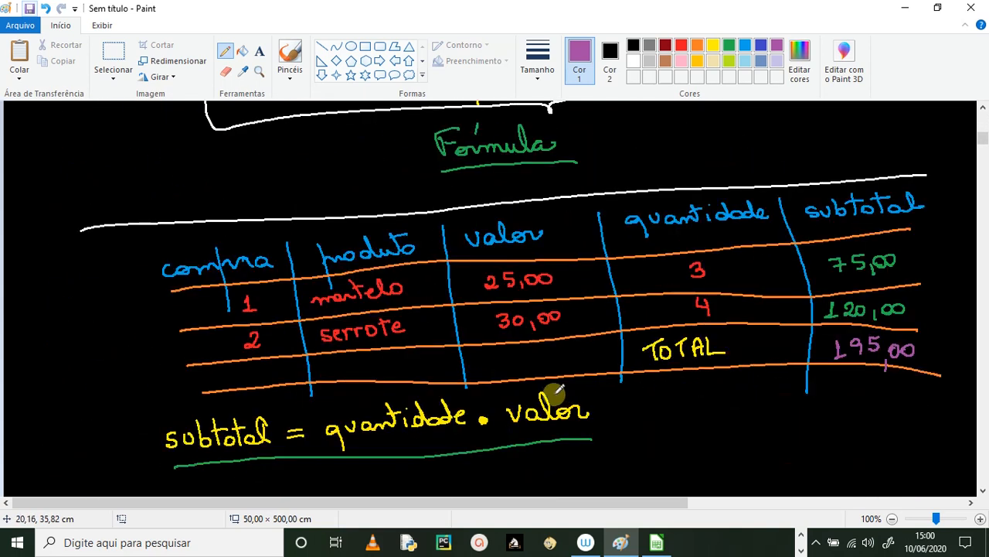
Switch back to LibreOffice Calc, close the print preview and look over the tables on the sheet.
key(alt+Tab)
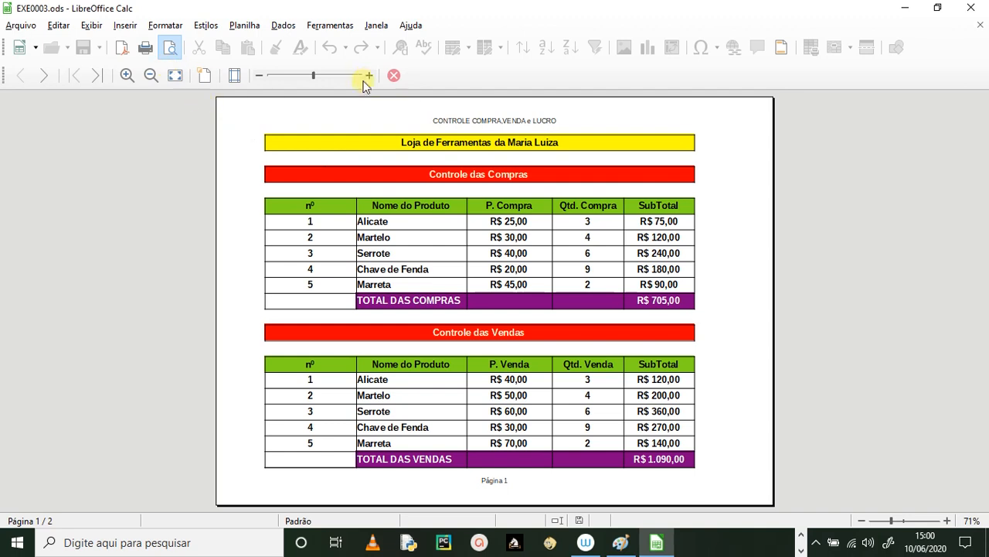
click(394, 75)
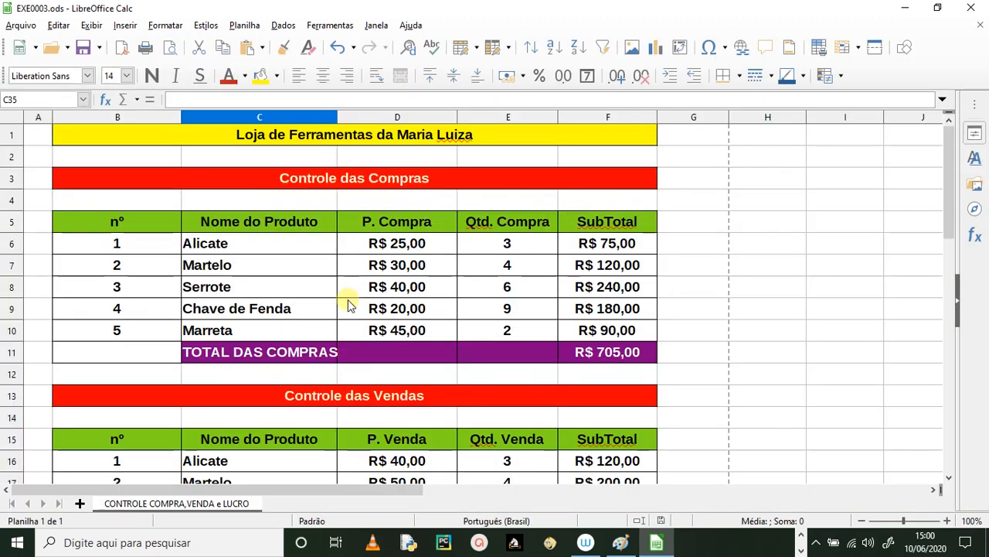
scroll(344, 310, down, 7)
scroll(335, 317, up, 7)
Inspect the Alicate subtotal formulas and the overall total formulas in the purchase and sales tables.
click(577, 245)
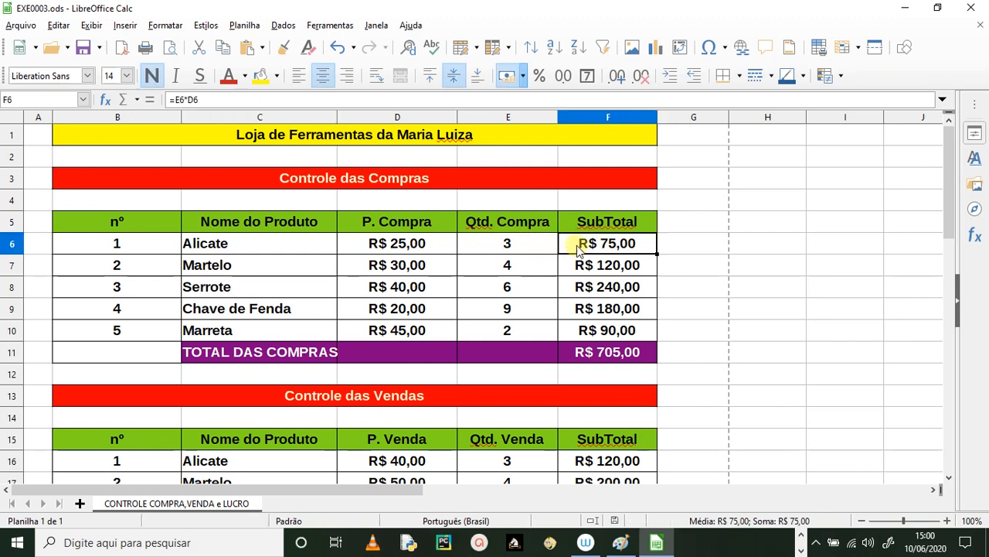
scroll(579, 255, down, 1)
click(579, 287)
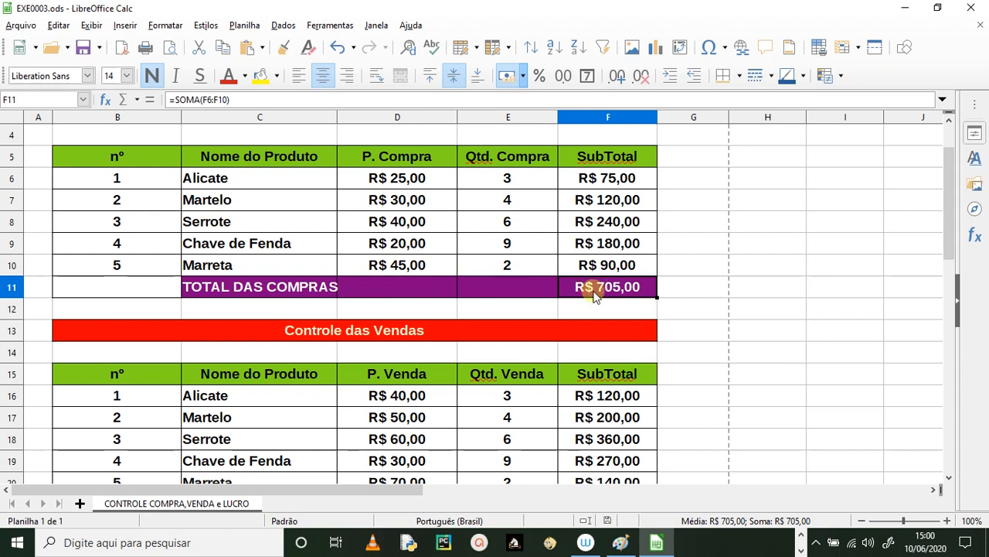
scroll(607, 294, down, 3)
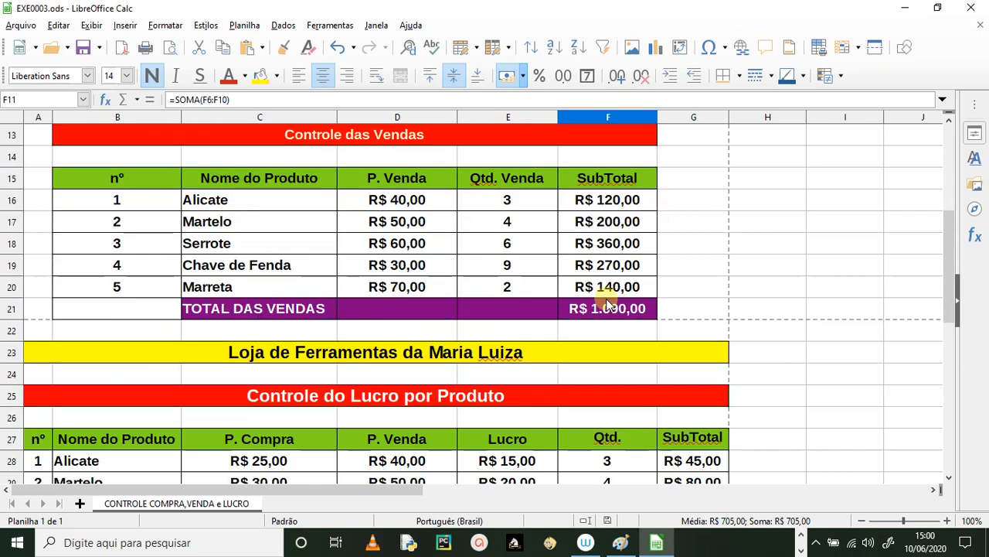
click(605, 198)
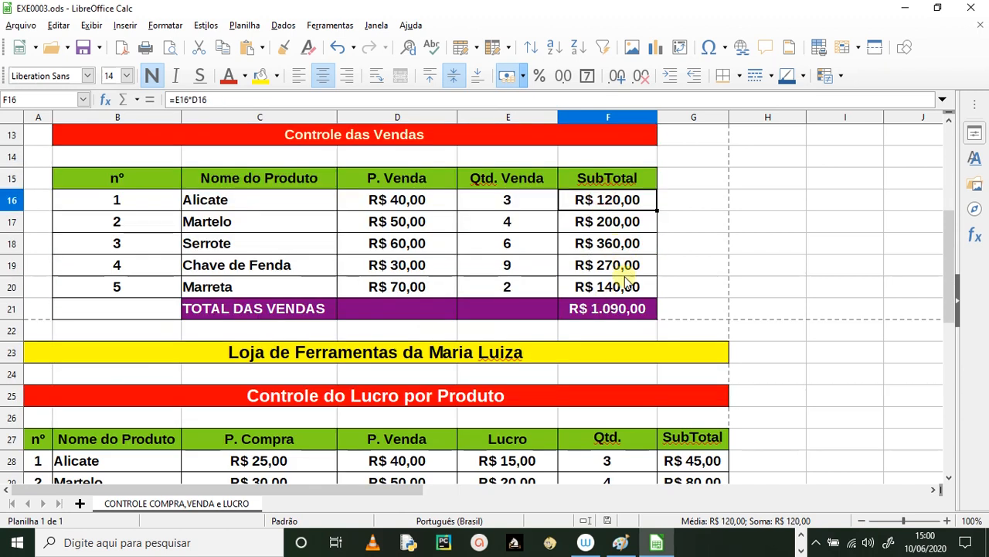
click(617, 309)
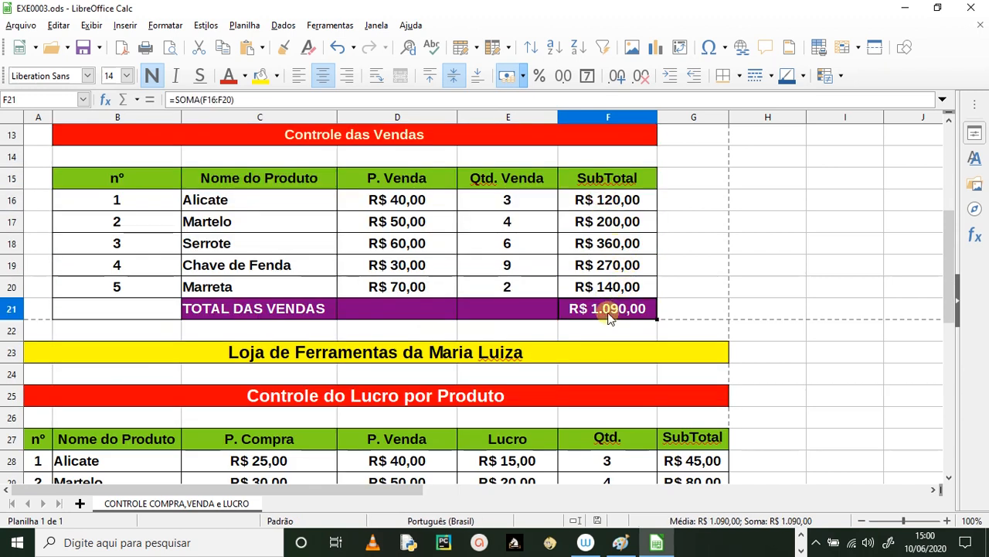
Inspect the Alicate profit and subtotal formulas and the total profit formula in the Controle do Lucro por Produto table.
scroll(618, 317, down, 3)
click(525, 267)
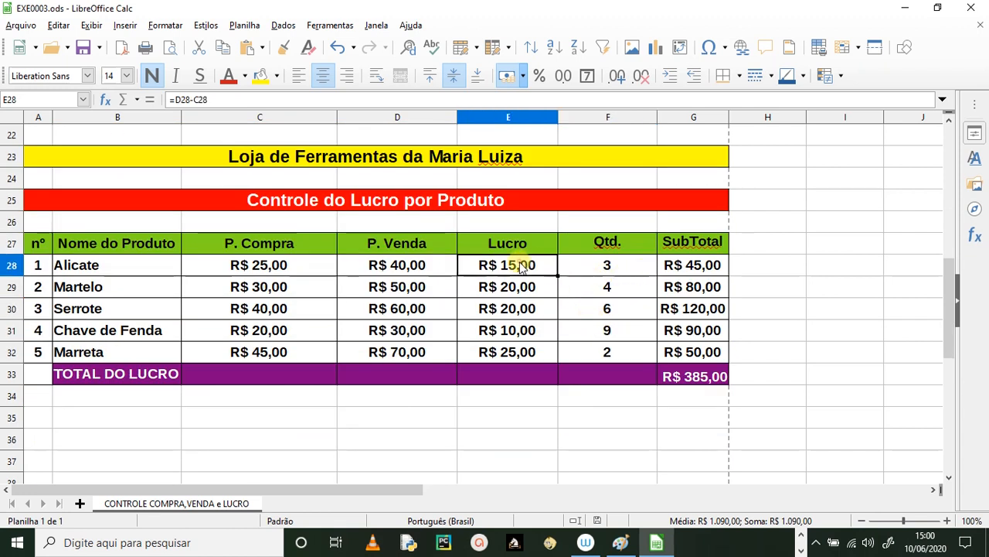
click(698, 268)
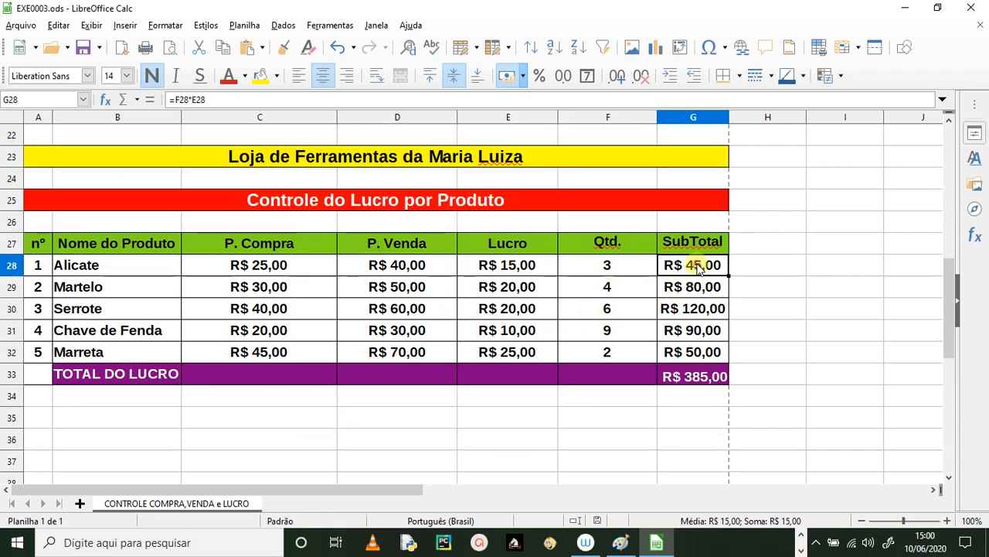
click(700, 376)
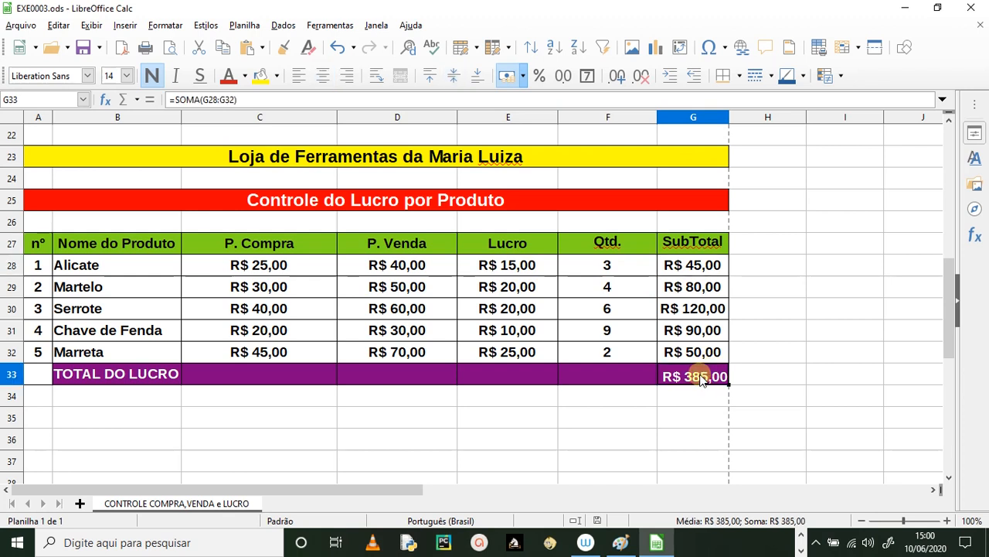
Save the EXE0003 spreadsheet again under its existing name.
scroll(243, 401, up, 6)
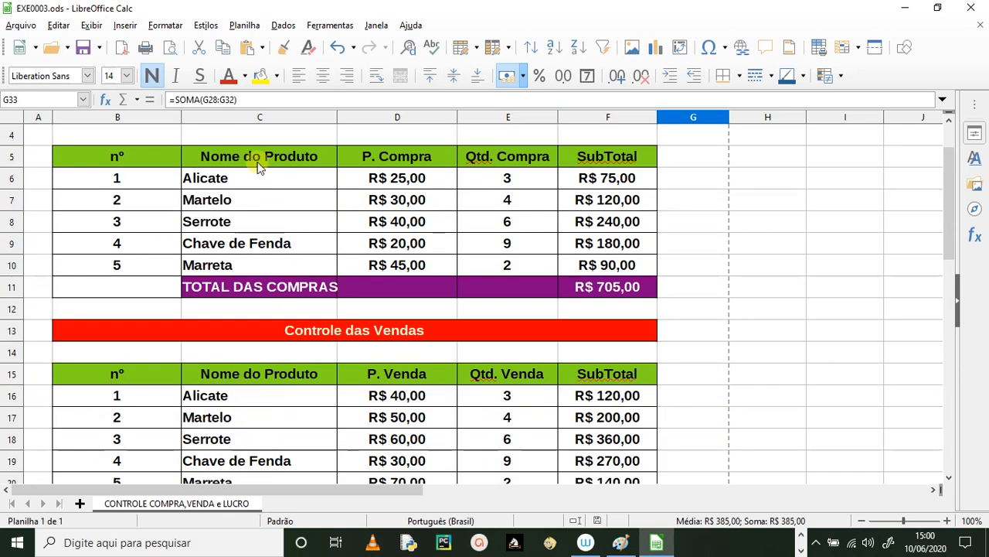
click(83, 48)
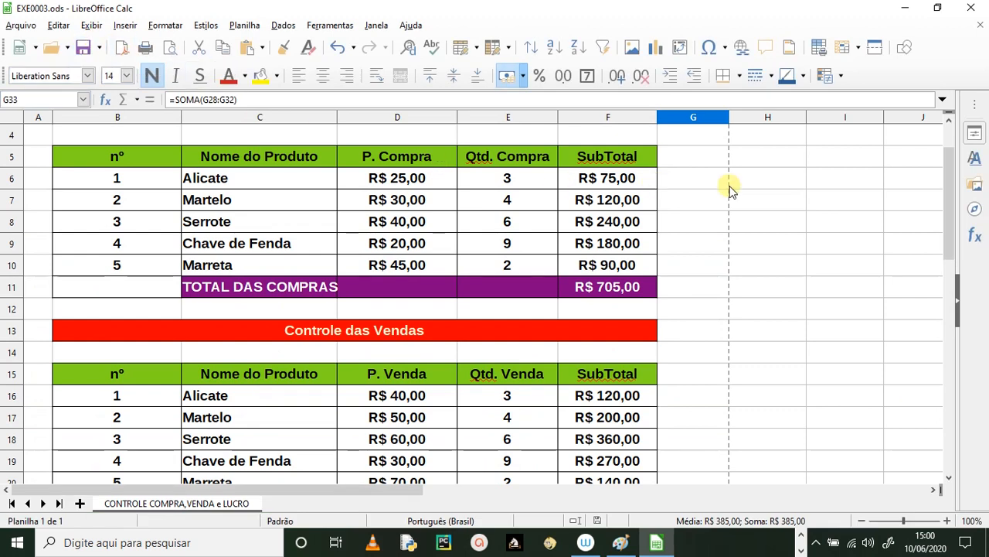